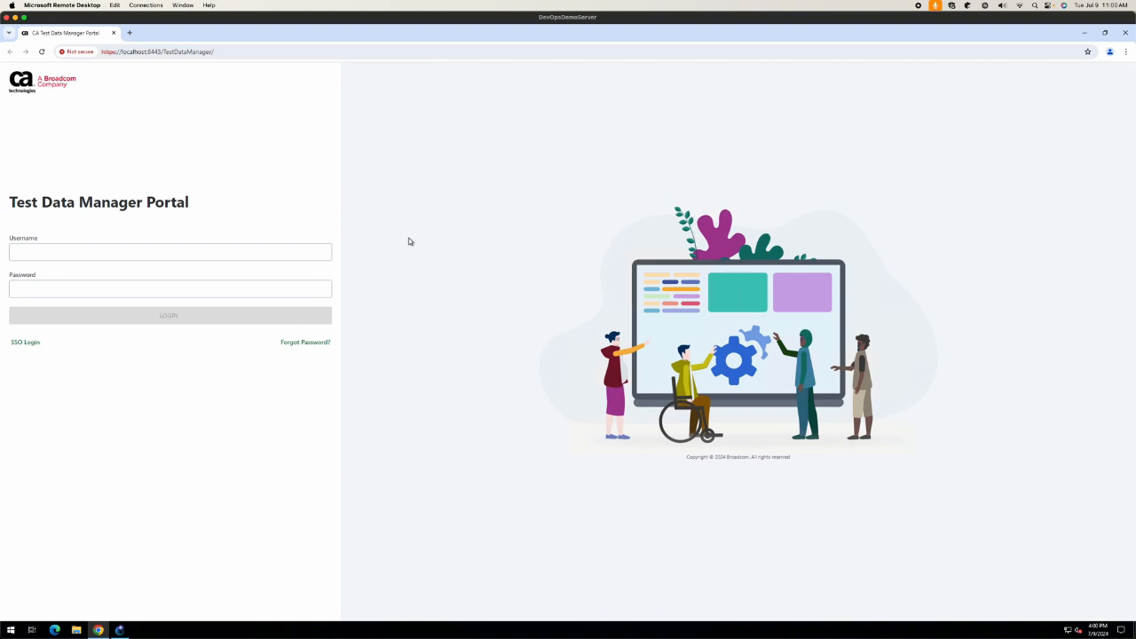
# Step: Log in as administrator using the saved username and the account password
pyautogui.click(174, 252)
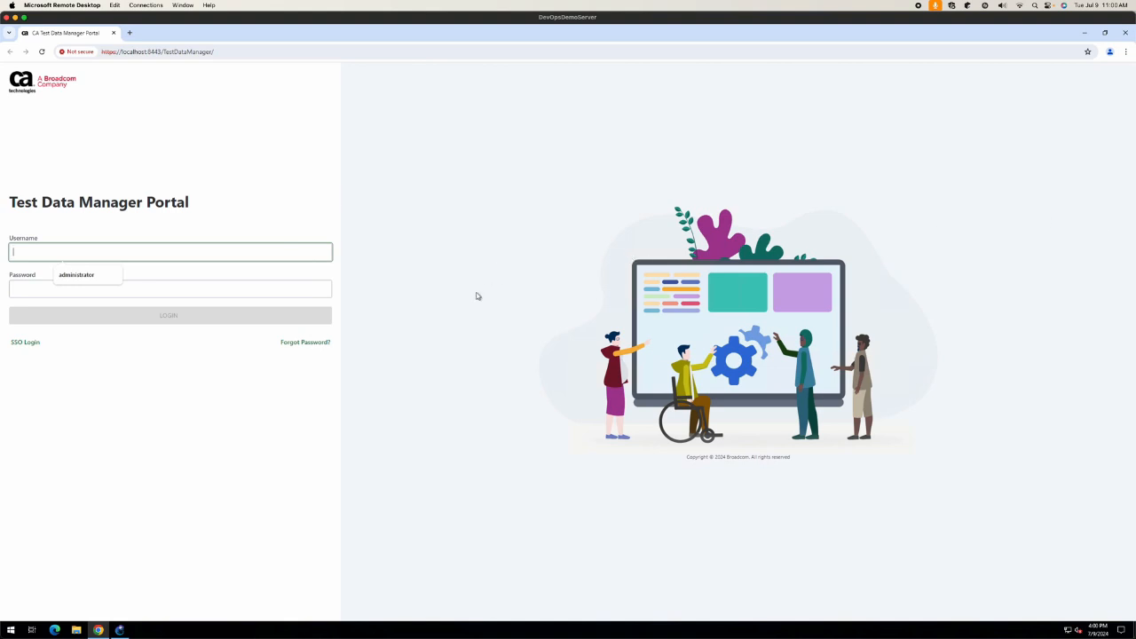
pyautogui.click(97, 281)
pyautogui.click(96, 286)
pyautogui.write('****')
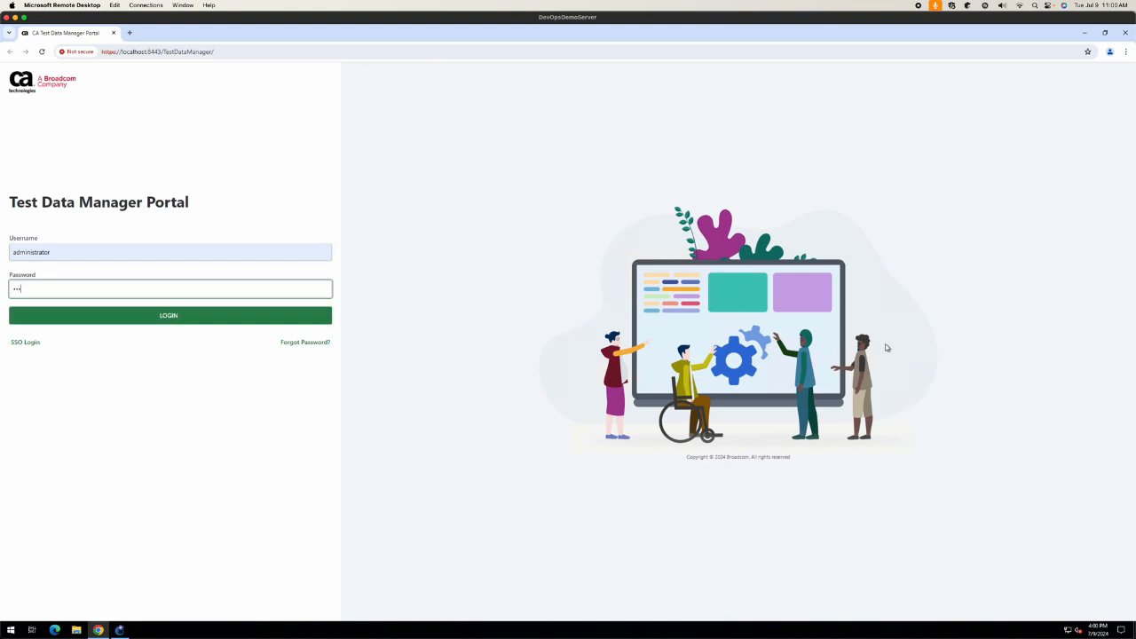
pyautogui.press('BackSpace')
pyautogui.press('BackSpace')
pyautogui.write('*****')
pyautogui.press('Return')
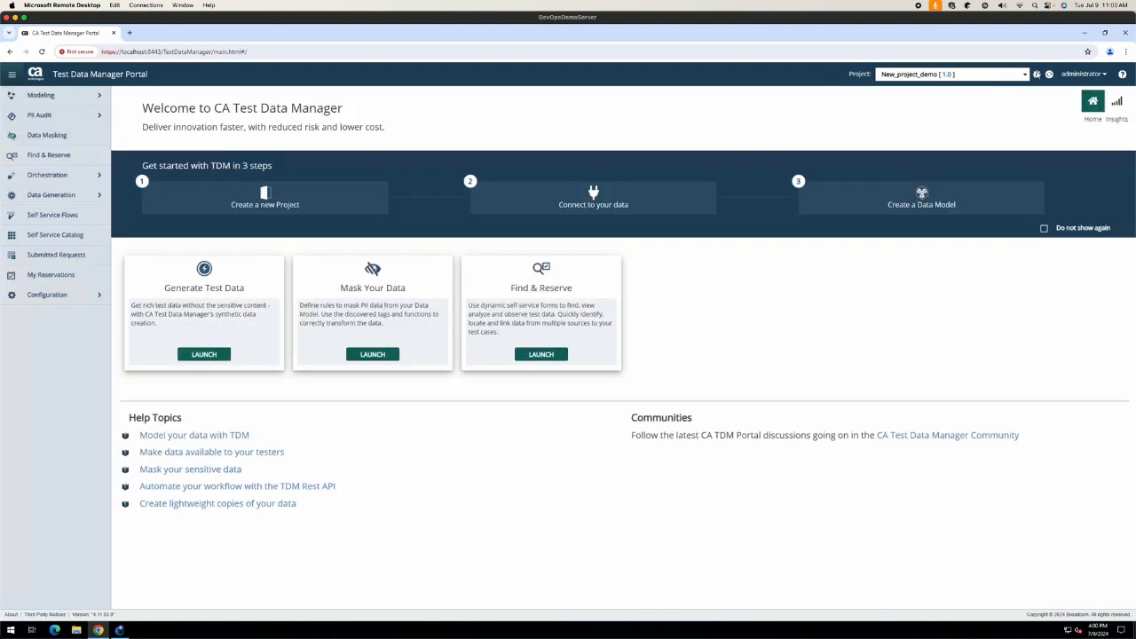
# Step: Create project Demo_9July with the description 'This is a demo'
pyautogui.click(1037, 74)
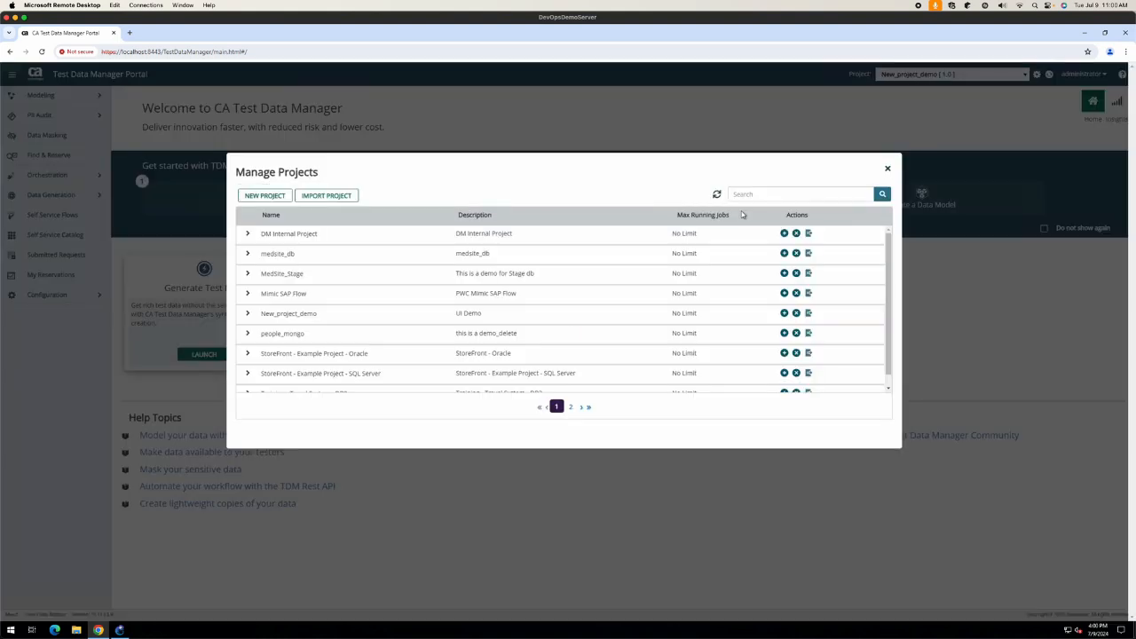
pyautogui.click(266, 197)
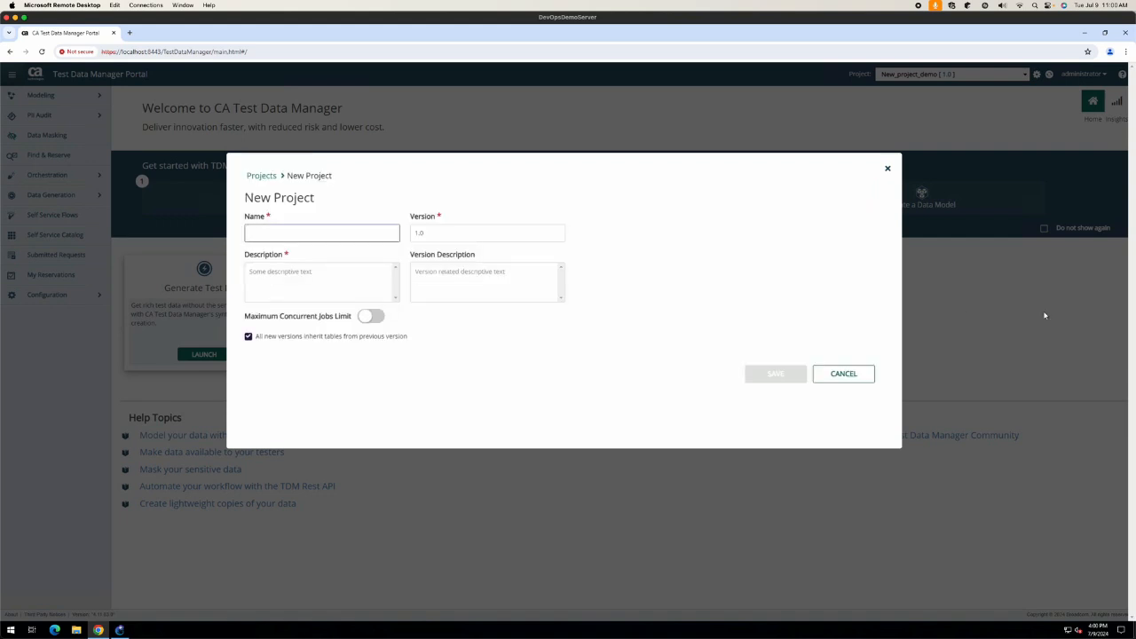
pyautogui.write('test')
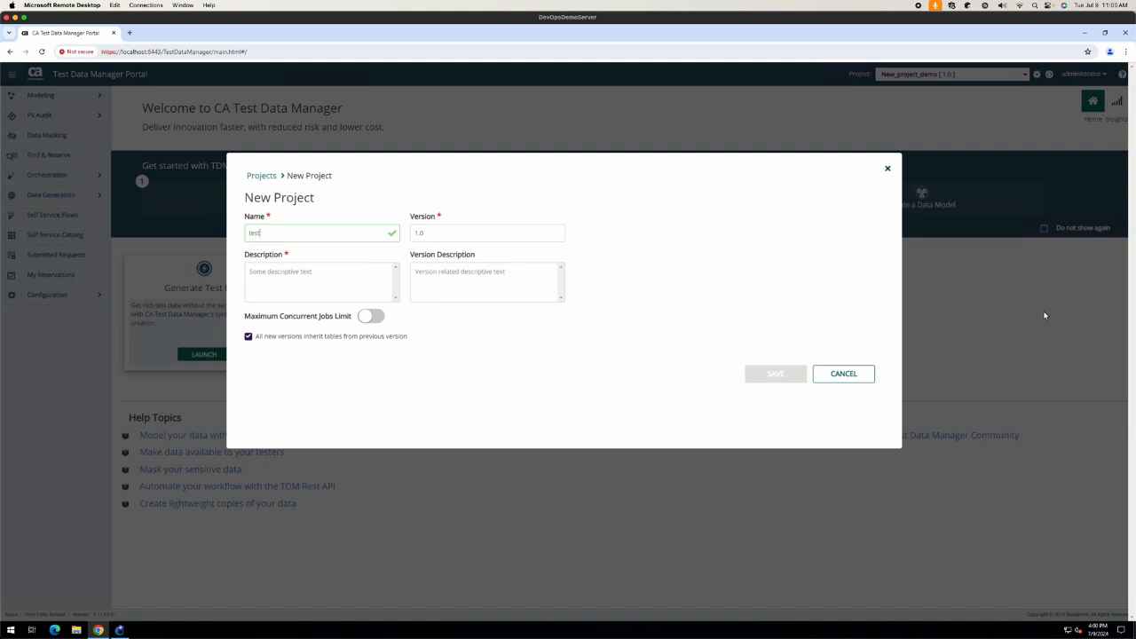
pyautogui.press('BackSpace')
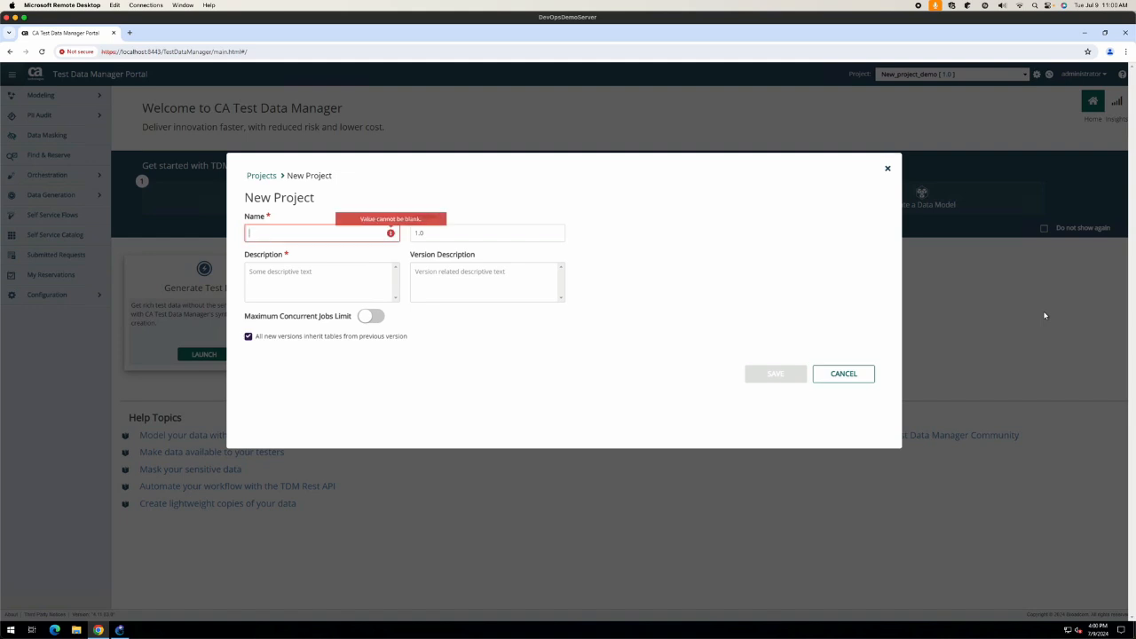
pyautogui.write('Demo_9July')
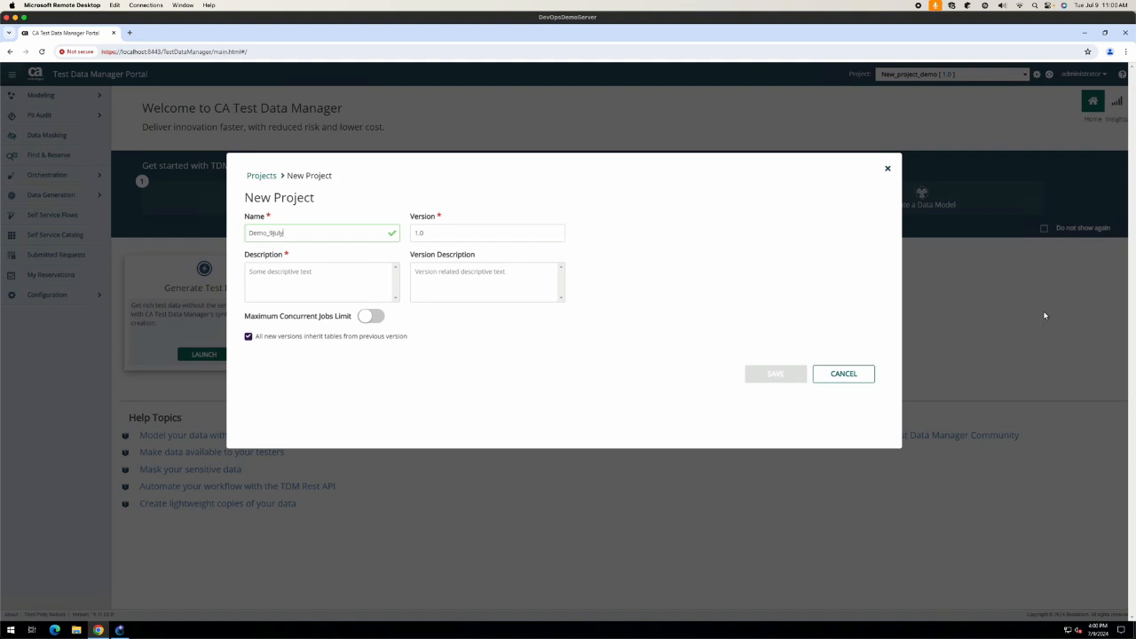
pyautogui.press('Tab')
pyautogui.press('Tab')
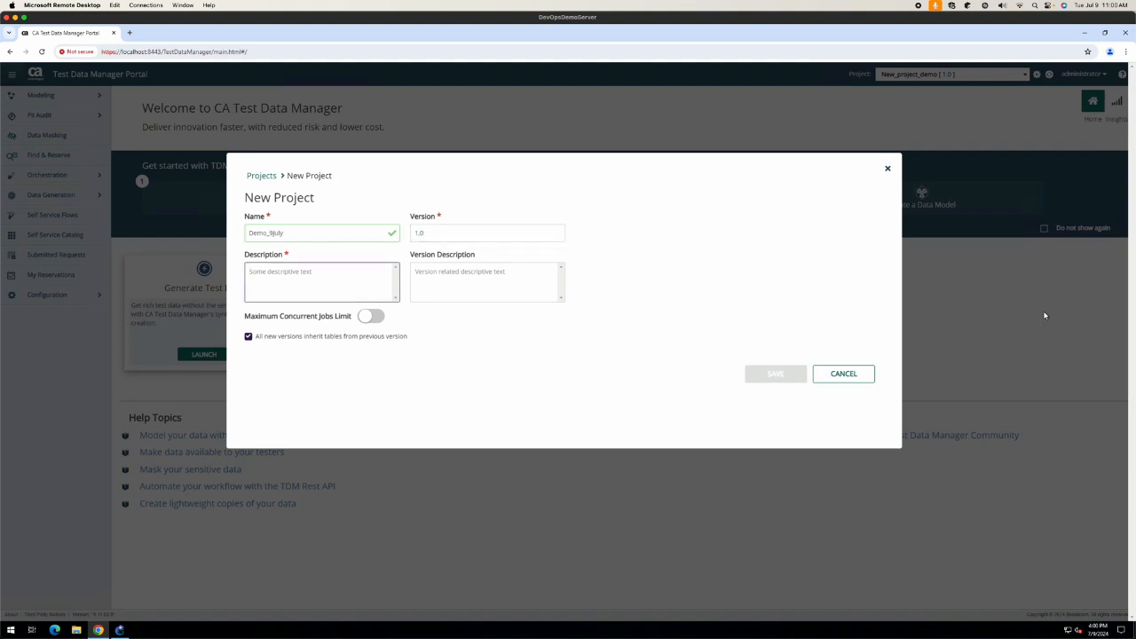
pyautogui.write('This is a de')
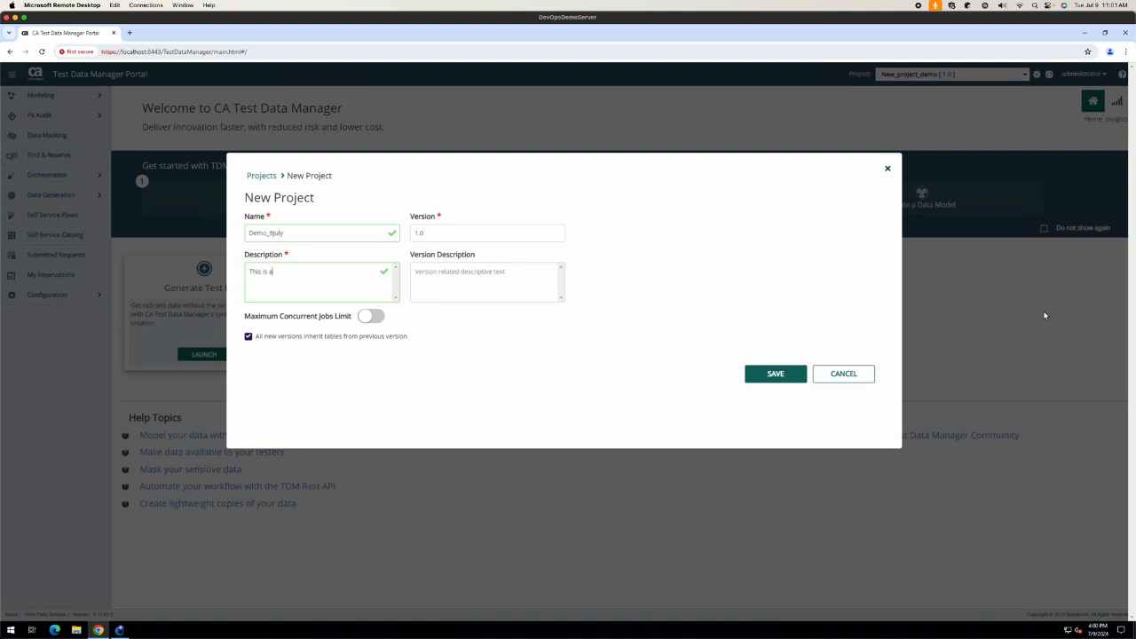
pyautogui.write('mo')
pyautogui.click(775, 376)
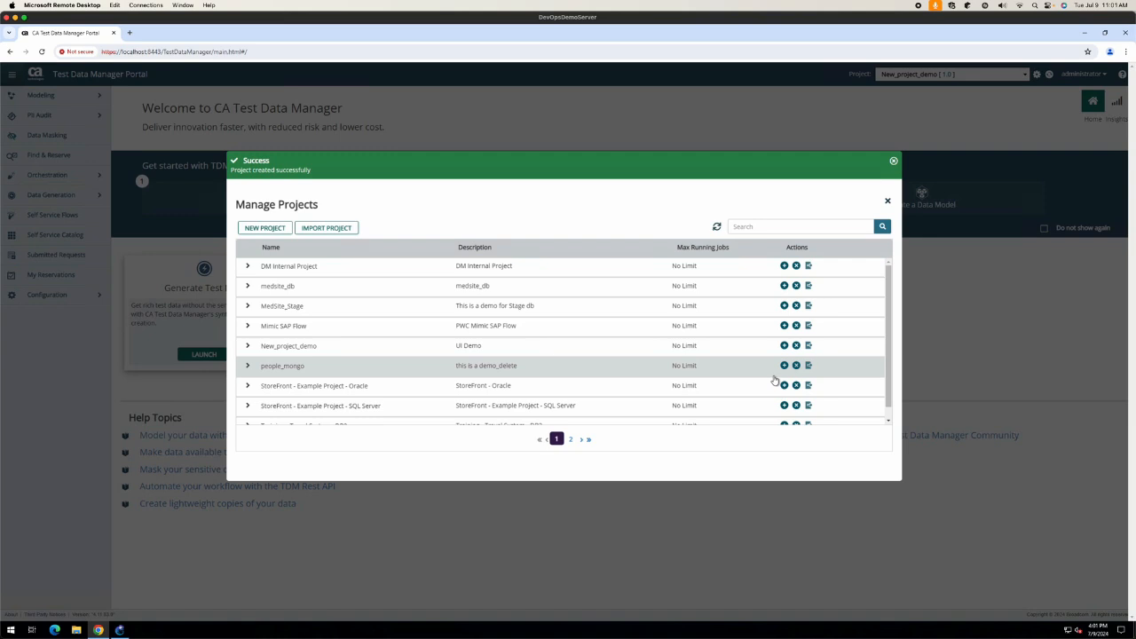
# Step: Make Demo_9July version 1.0 the working project and go to Modeling > Environments
pyautogui.click(892, 161)
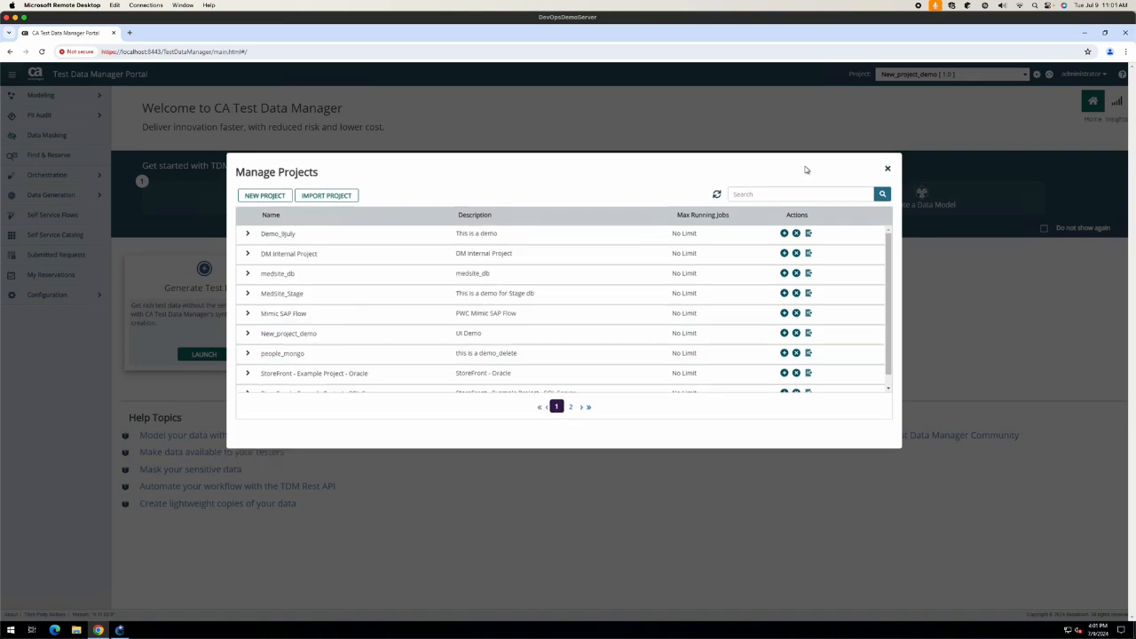
pyautogui.click(886, 169)
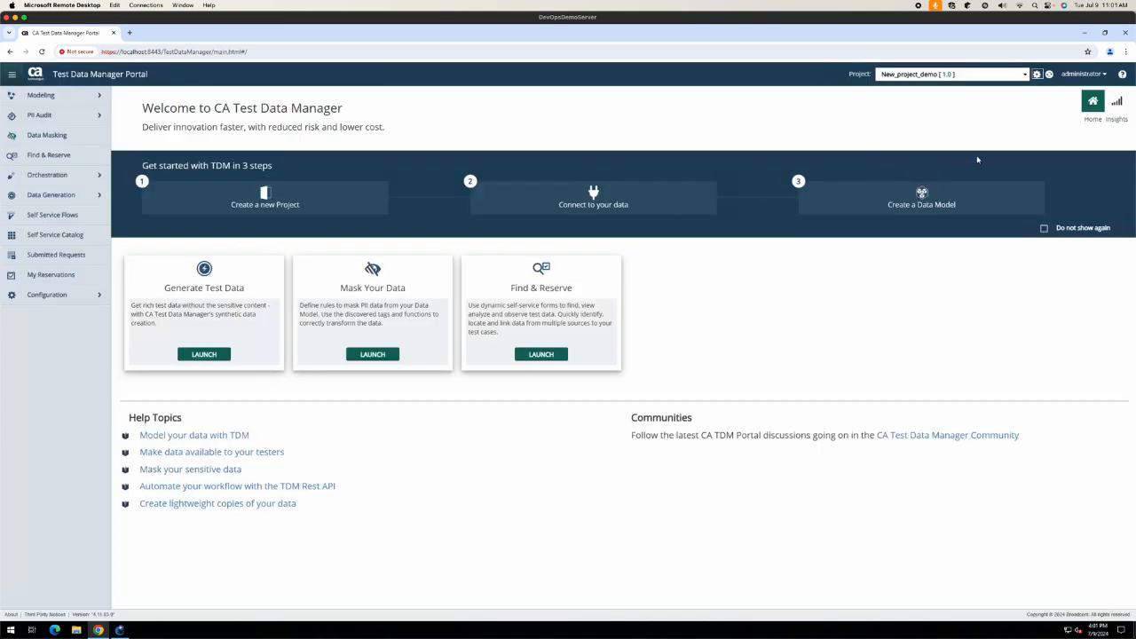
pyautogui.click(1025, 76)
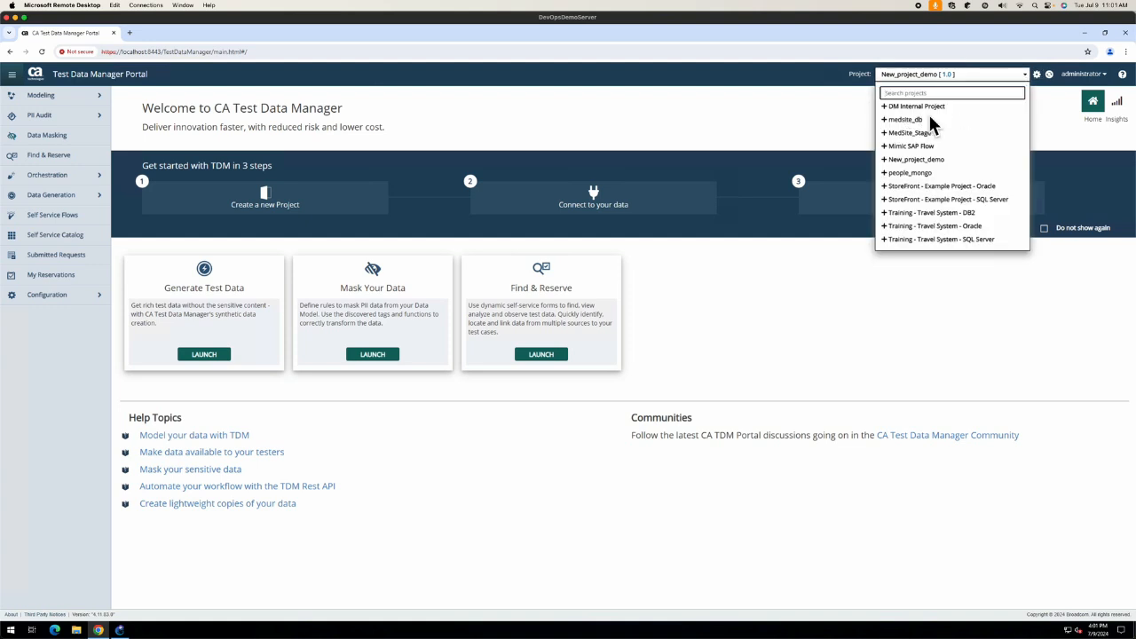
pyautogui.click(1053, 78)
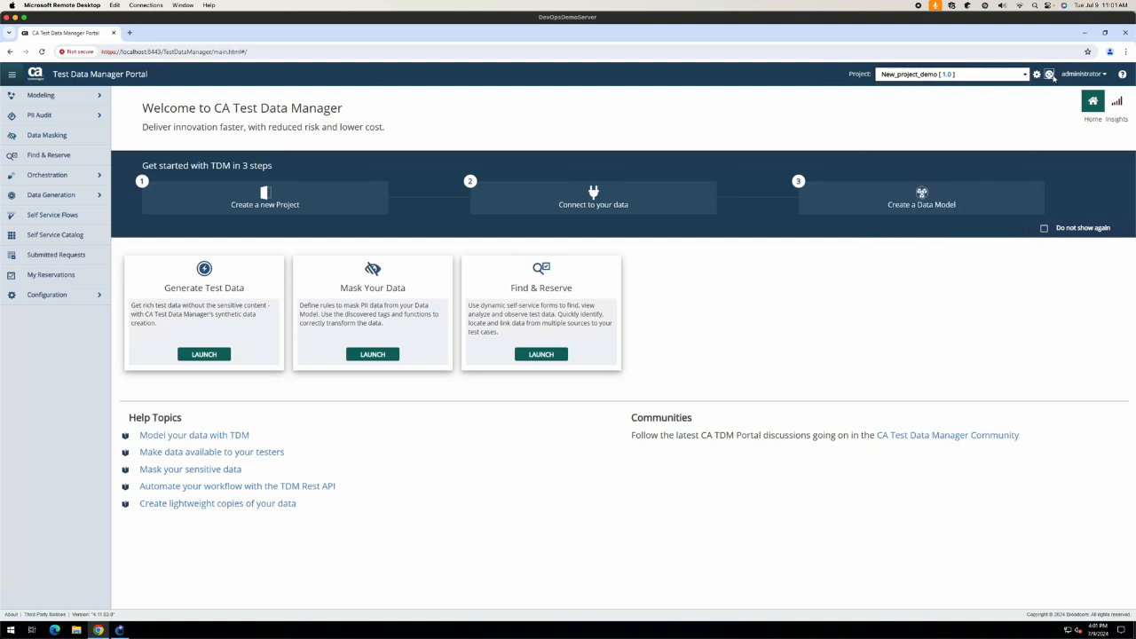
pyautogui.click(1005, 80)
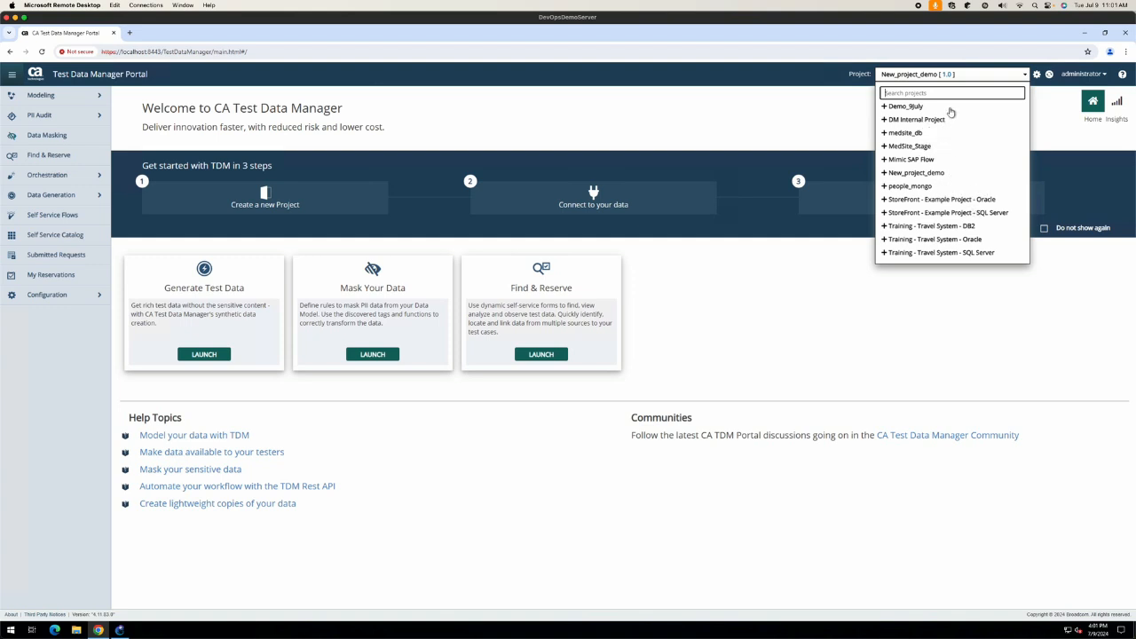
pyautogui.click(884, 106)
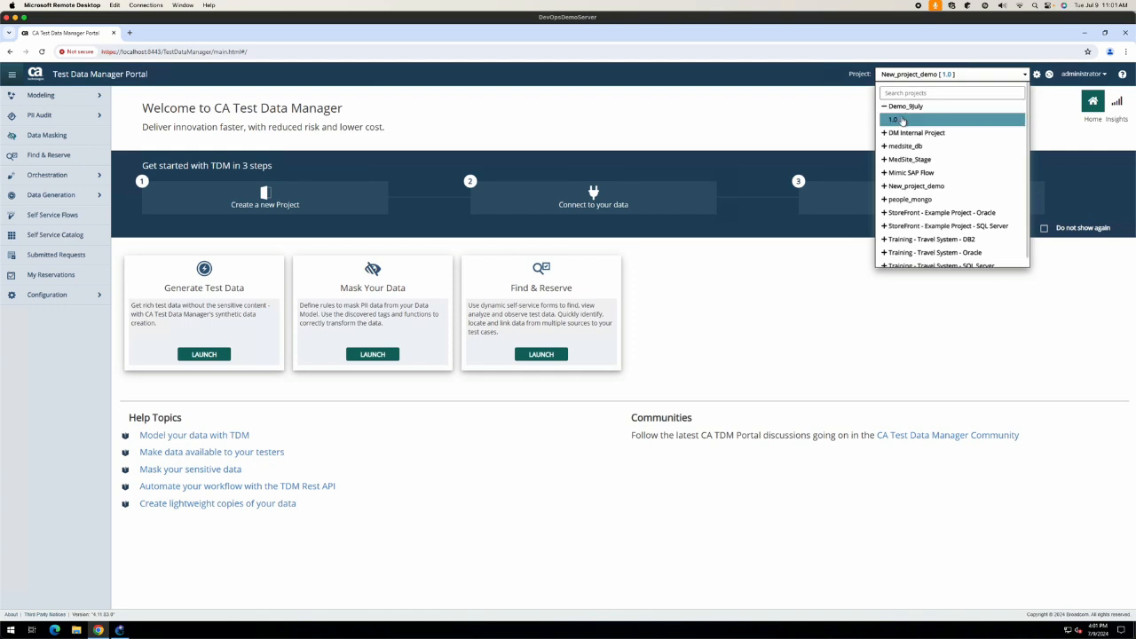
pyautogui.click(901, 119)
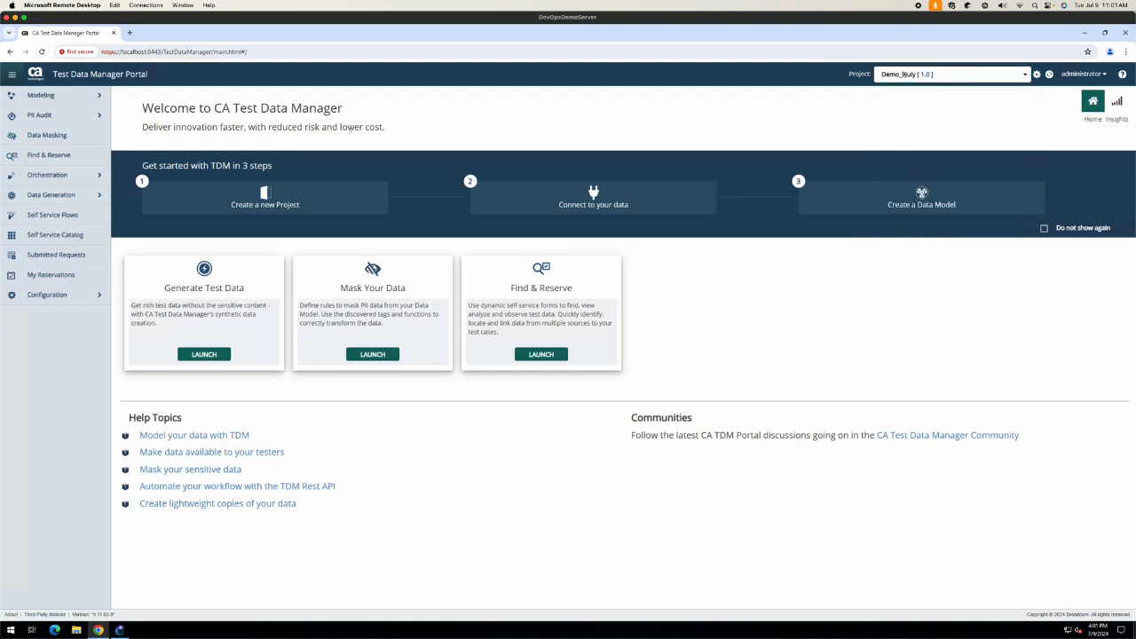
pyautogui.click(35, 95)
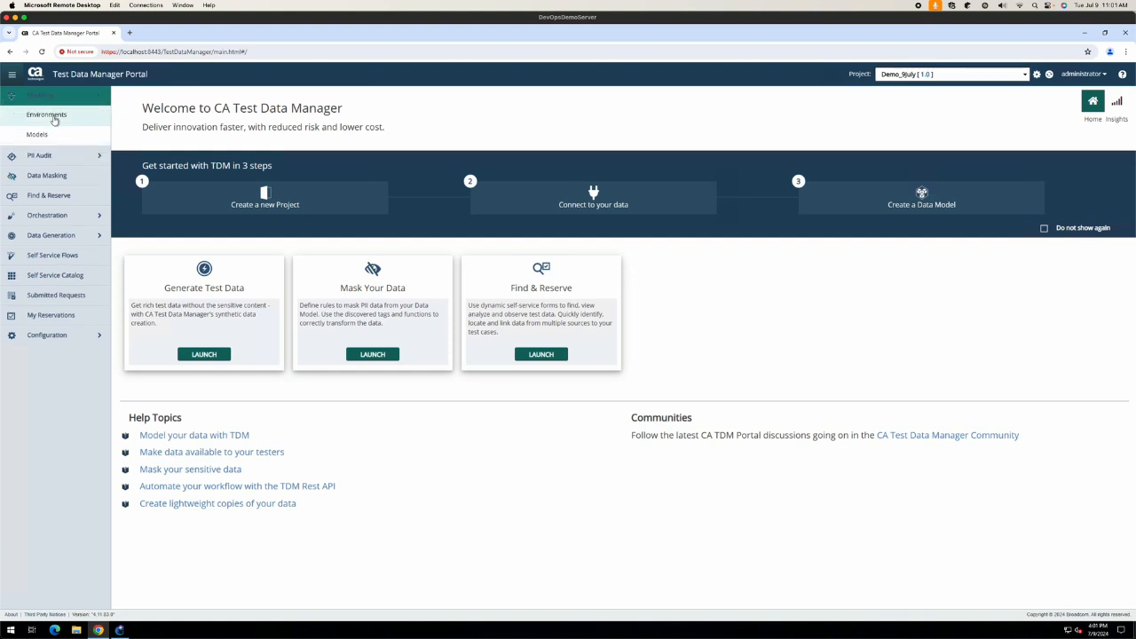
pyautogui.click(53, 117)
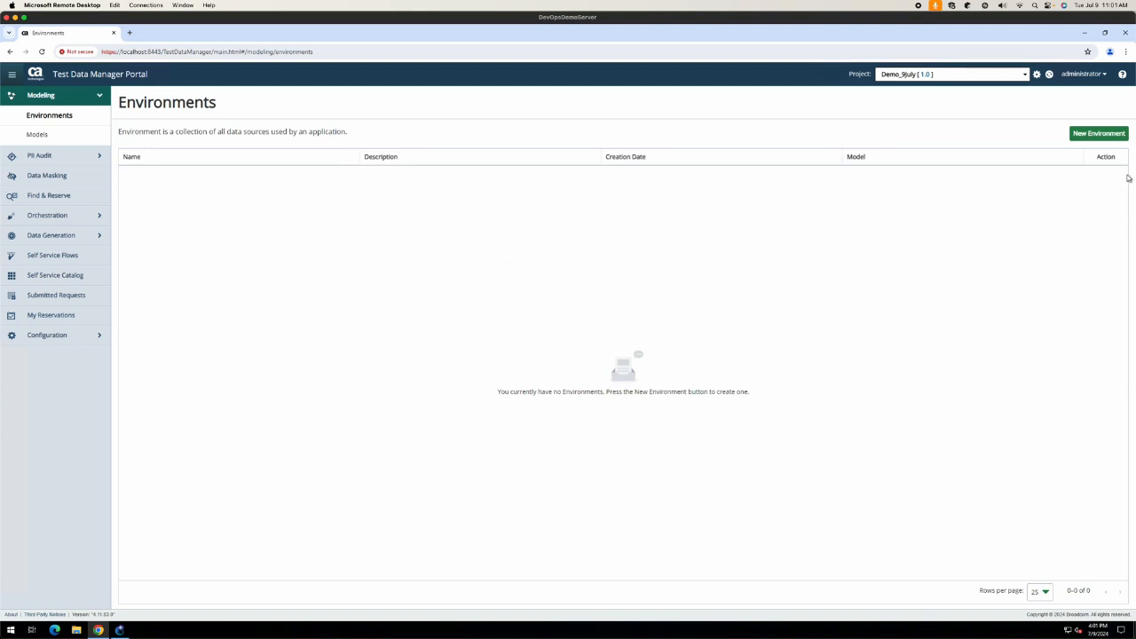
# Step: Add environment demo_env with data source med_dev on the MedStage connection profile
pyautogui.click(1113, 134)
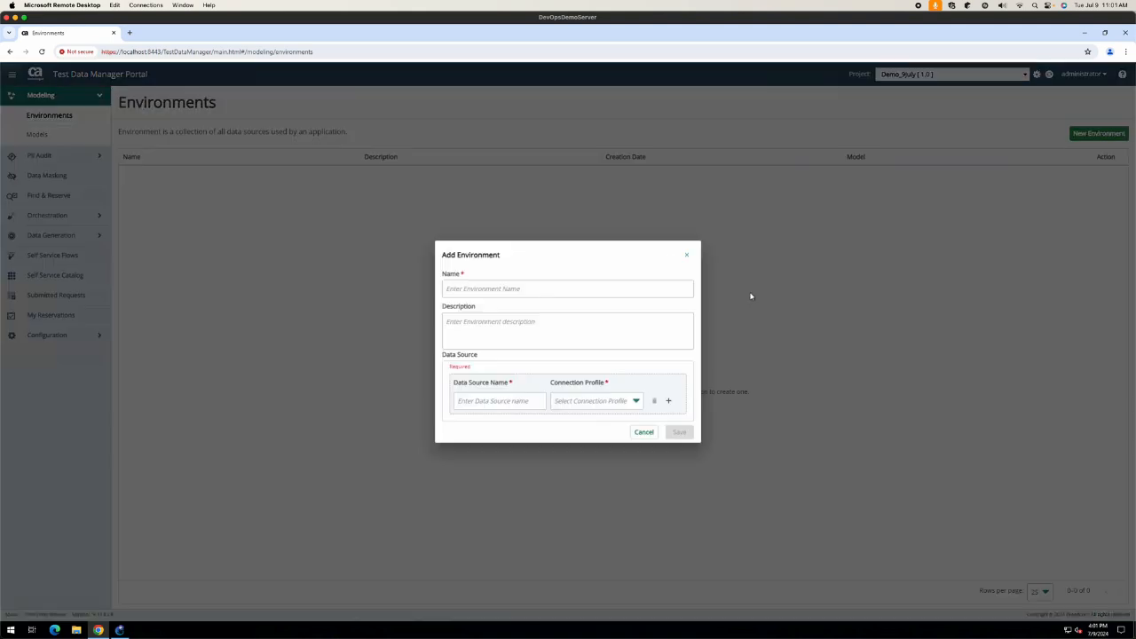
pyautogui.click(559, 285)
pyautogui.click(559, 284)
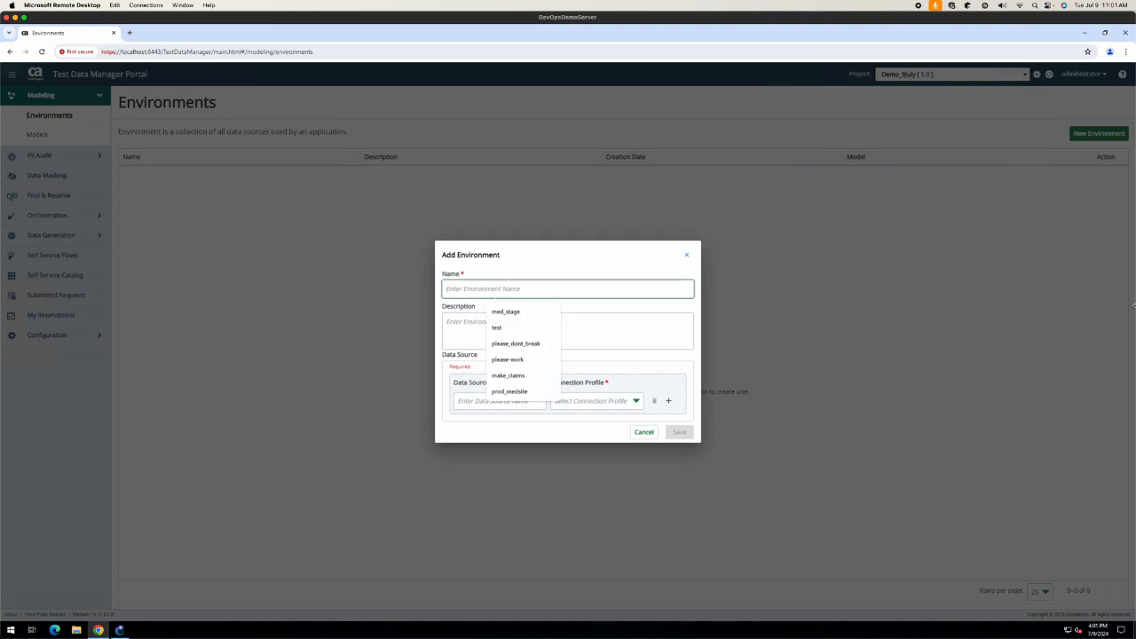
pyautogui.write('de')
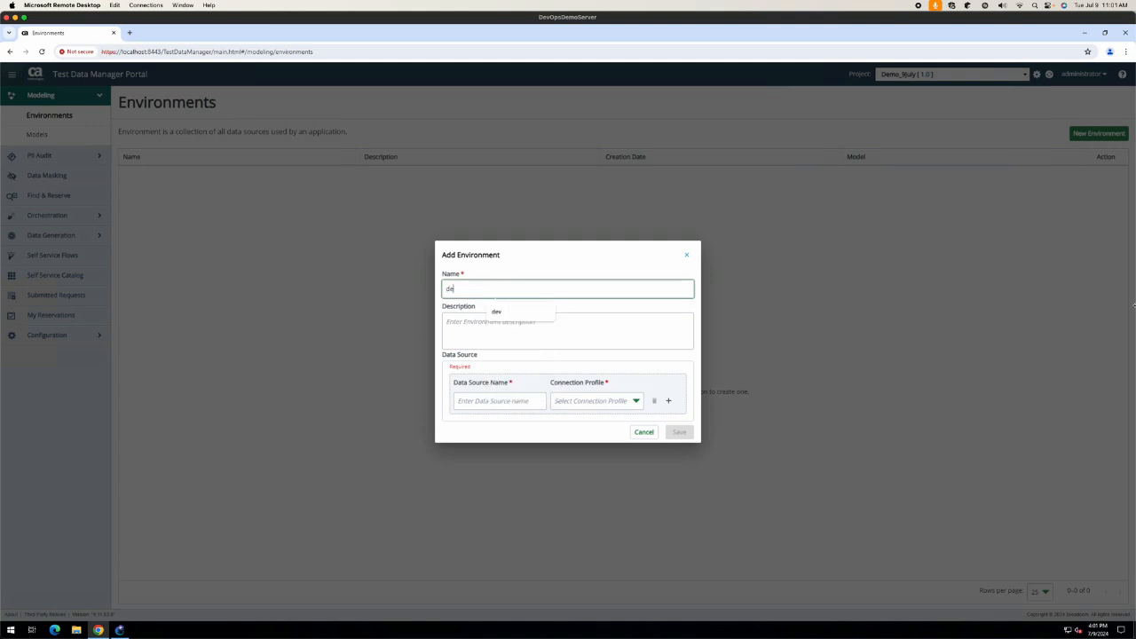
pyautogui.write('mo_d')
pyautogui.click(527, 399)
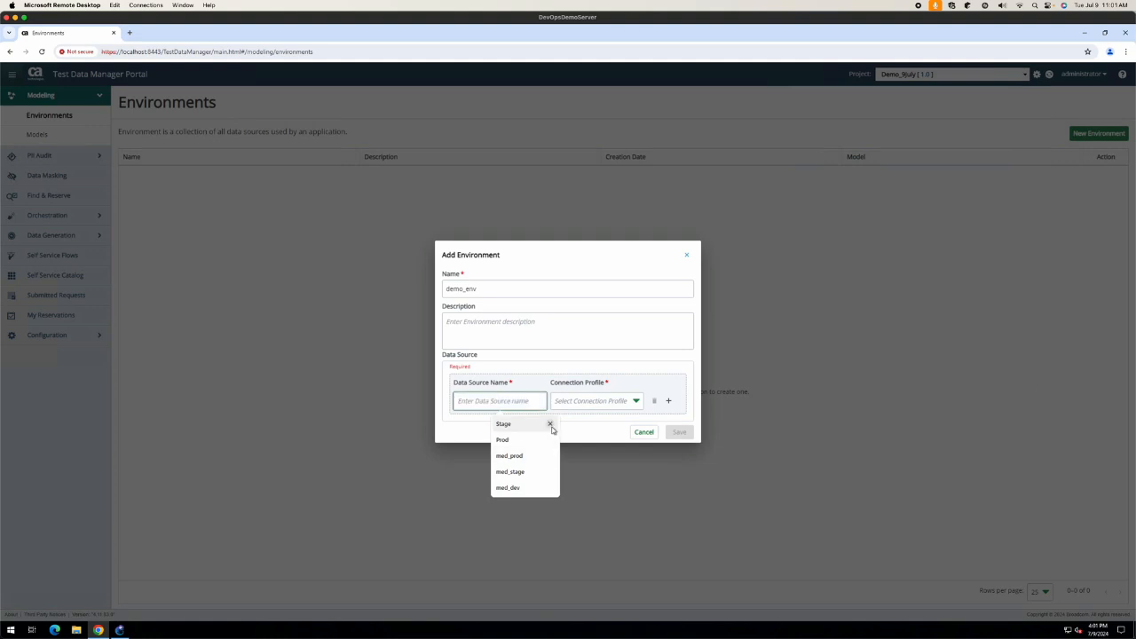
pyautogui.click(524, 489)
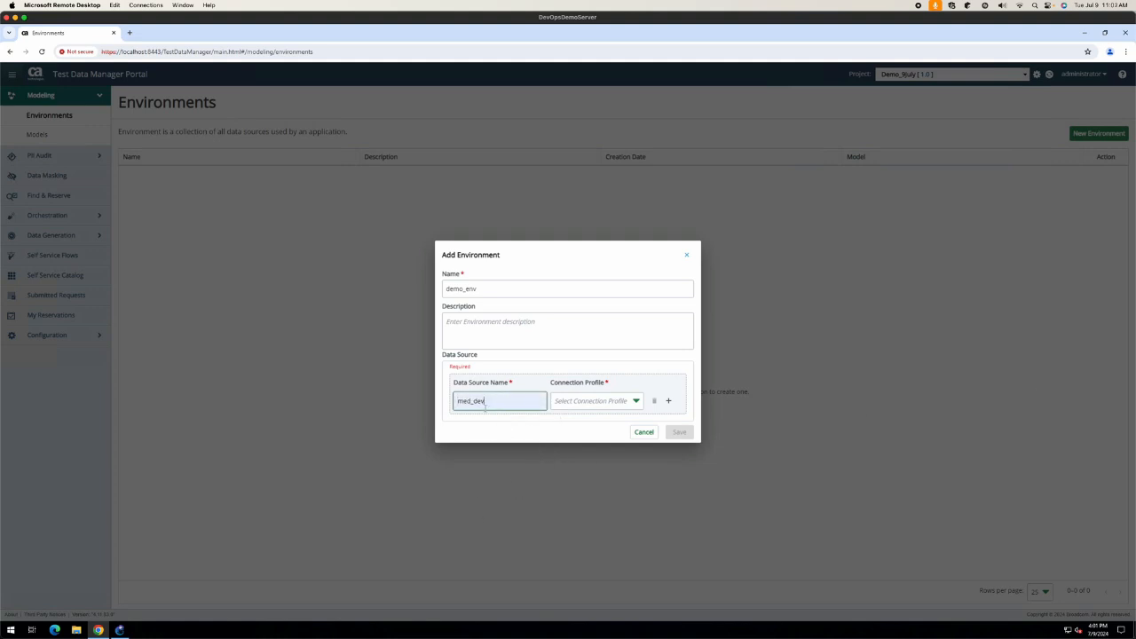
pyautogui.click(618, 404)
pyautogui.click(584, 429)
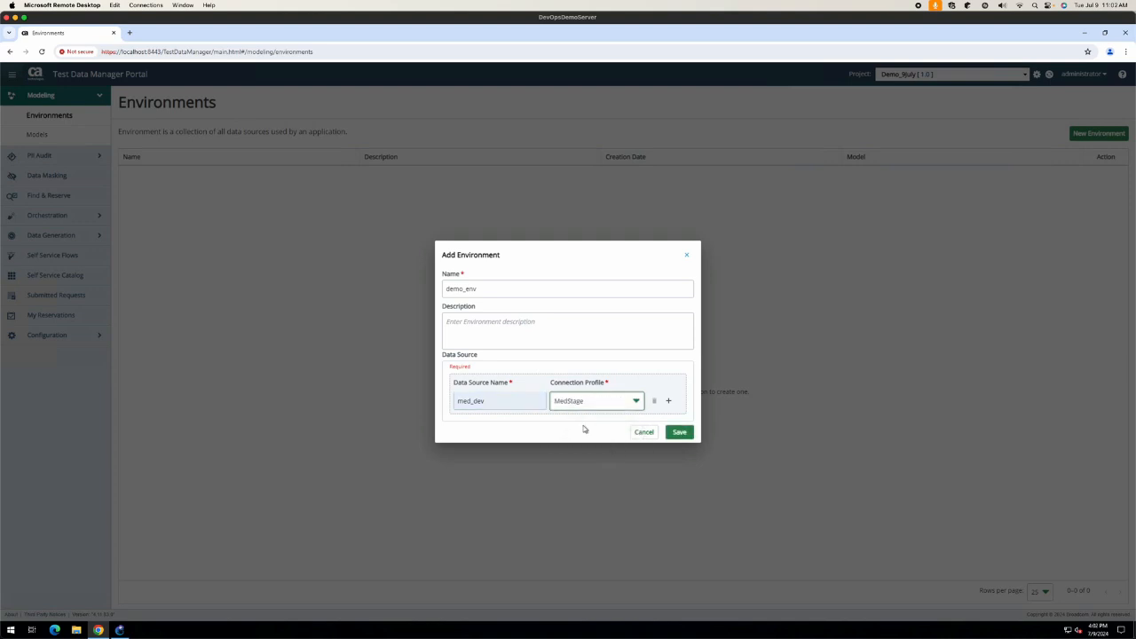
pyautogui.click(679, 432)
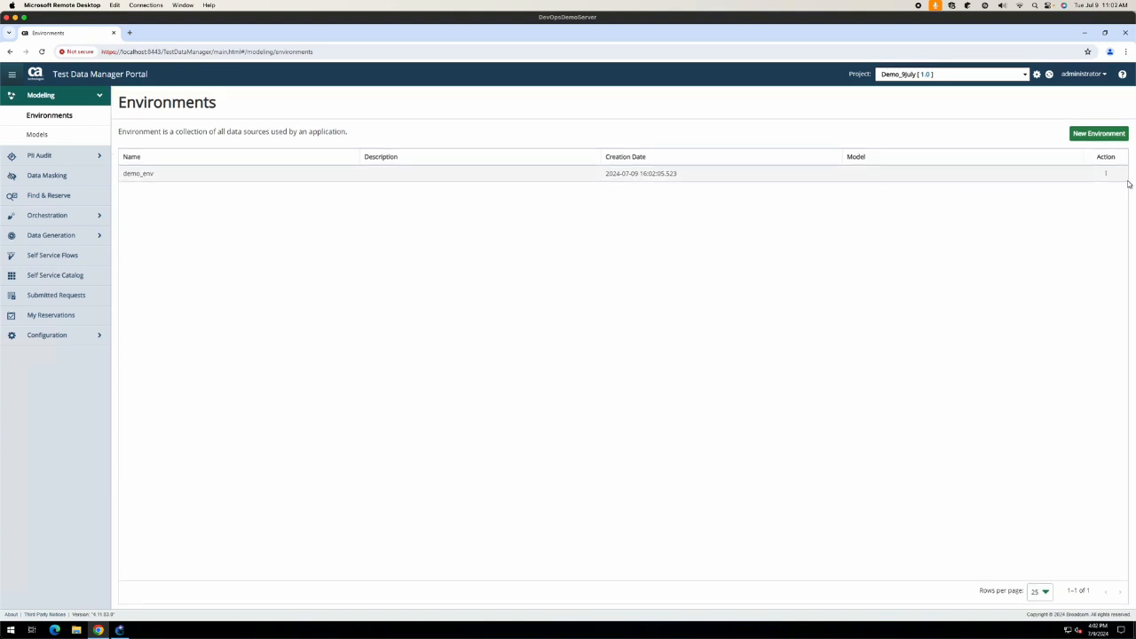
pyautogui.click(1107, 175)
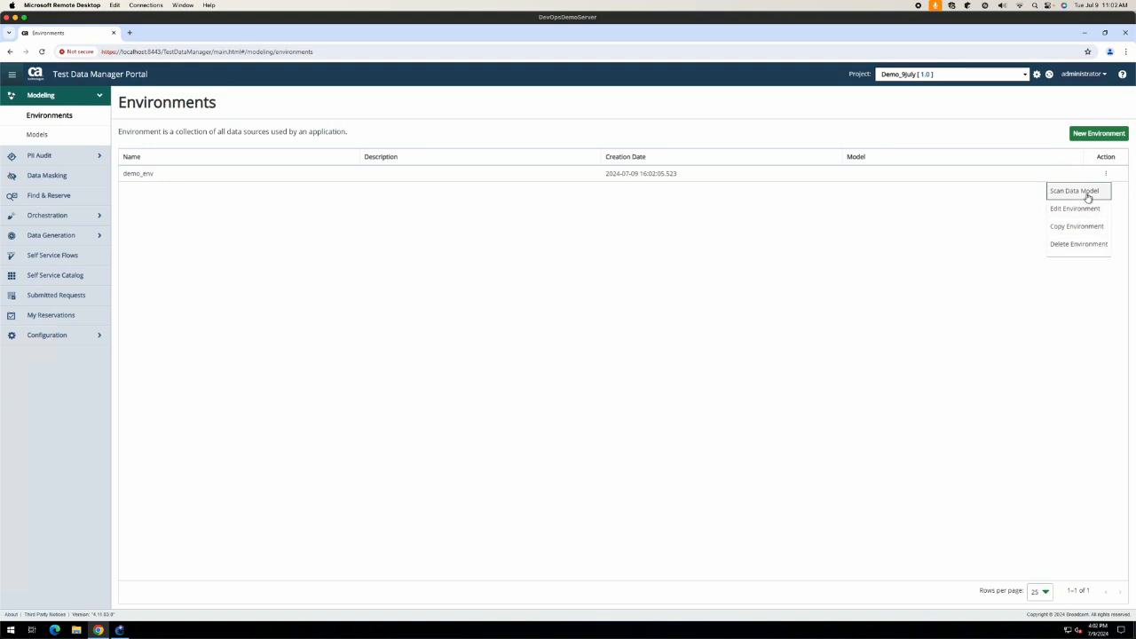
# Step: Start a Scan Data Model from demo_env, trimming the date suffix so it's named model_demo_env
pyautogui.click(1075, 192)
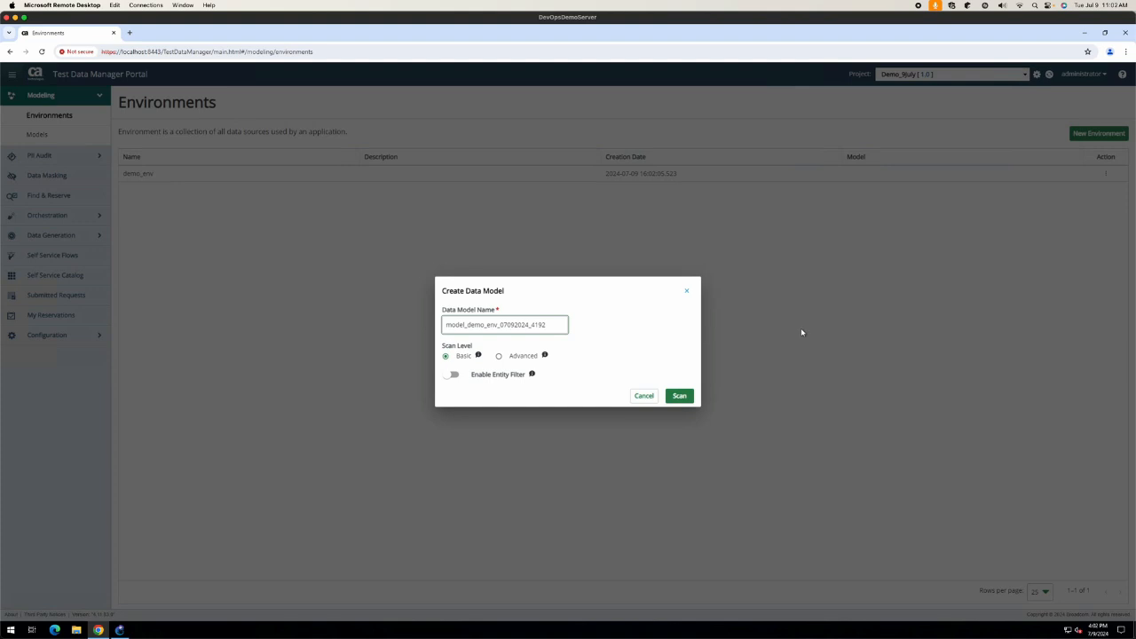
pyautogui.hotkey('shift', 'Left')
pyautogui.hotkey('shift', 'Left')
pyautogui.hotkey('shift', 'Left')
pyautogui.hotkey('shift', 'Left')
pyautogui.hotkey('shift', 'Left')
pyautogui.hotkey('shift', 'Left')
pyautogui.hotkey('shift', 'Left')
pyautogui.hotkey('shift', 'Left')
pyautogui.hotkey('shift', 'Left')
pyautogui.hotkey('shift', 'Left')
pyautogui.hotkey('shift', 'Left')
pyautogui.hotkey('shift', 'Left')
pyautogui.hotkey('shift', 'Left')
pyautogui.hotkey('shift', 'Left')
pyautogui.press('BackSpace')
# Step: Run an Advanced-level scan of model_demo_env with the entity filter disabled
pyautogui.click(454, 376)
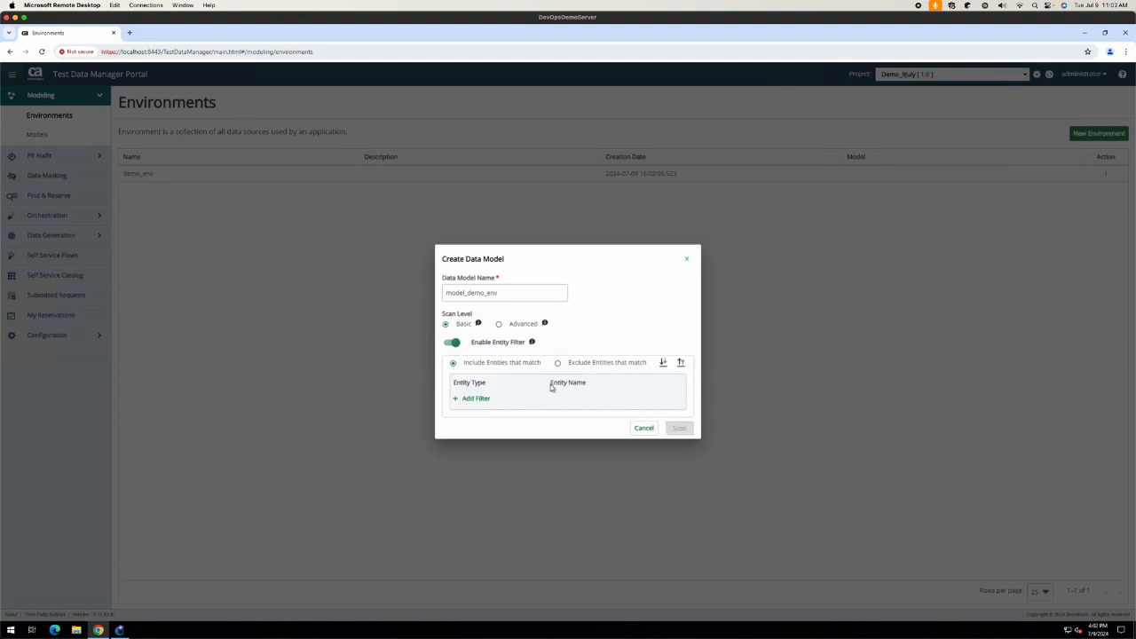
pyautogui.click(483, 400)
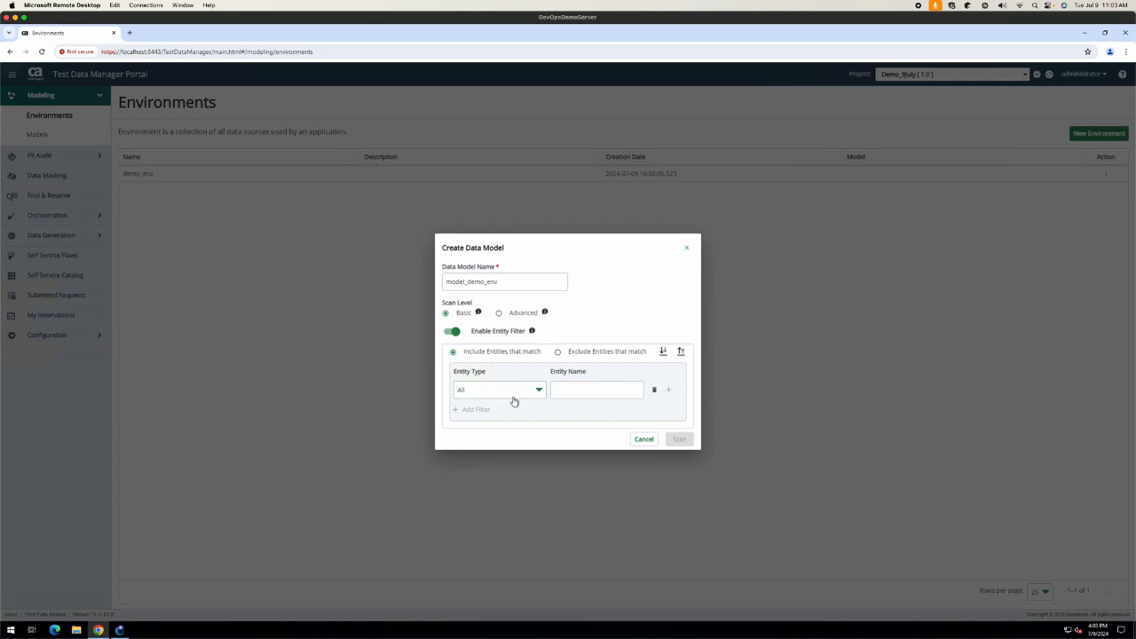
pyautogui.click(515, 396)
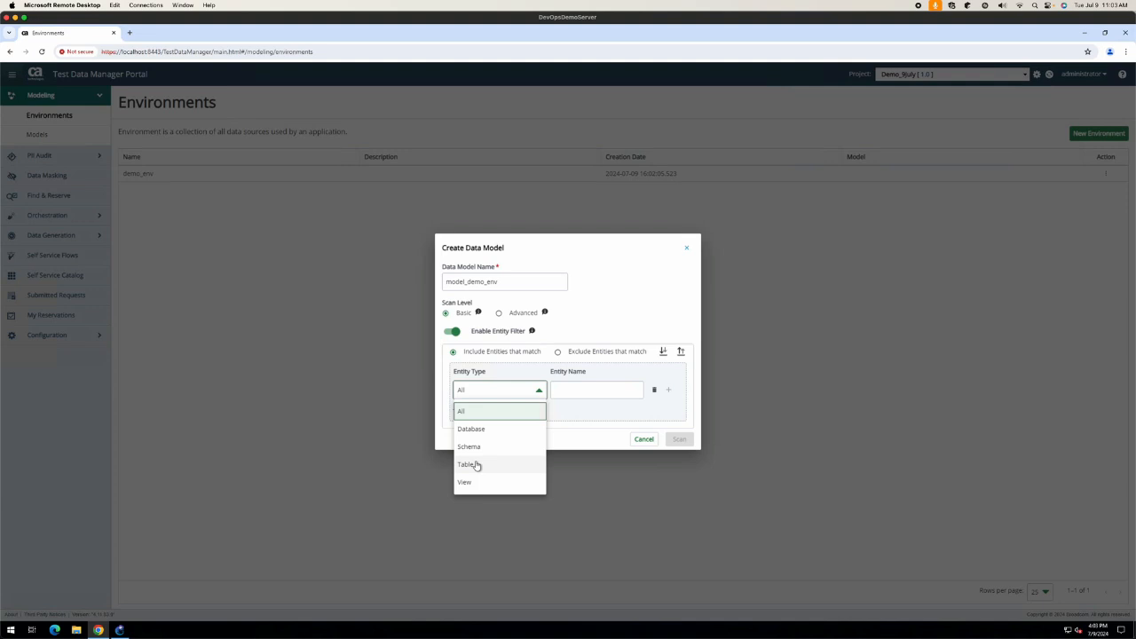
pyautogui.click(561, 355)
pyautogui.click(559, 354)
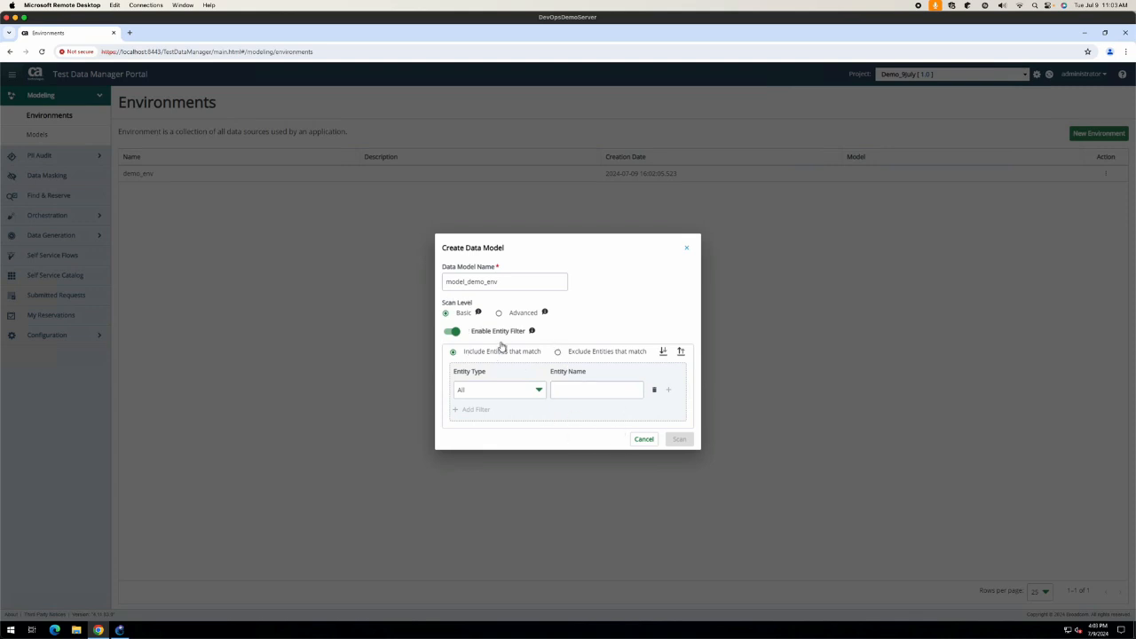
pyautogui.click(499, 314)
pyautogui.click(453, 331)
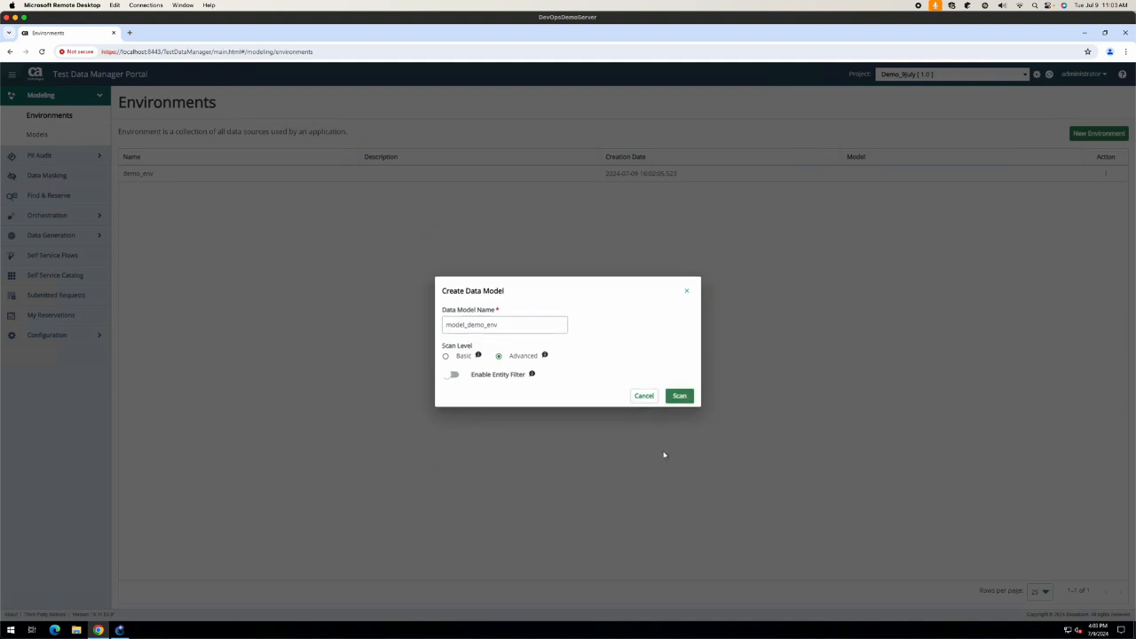
pyautogui.click(453, 375)
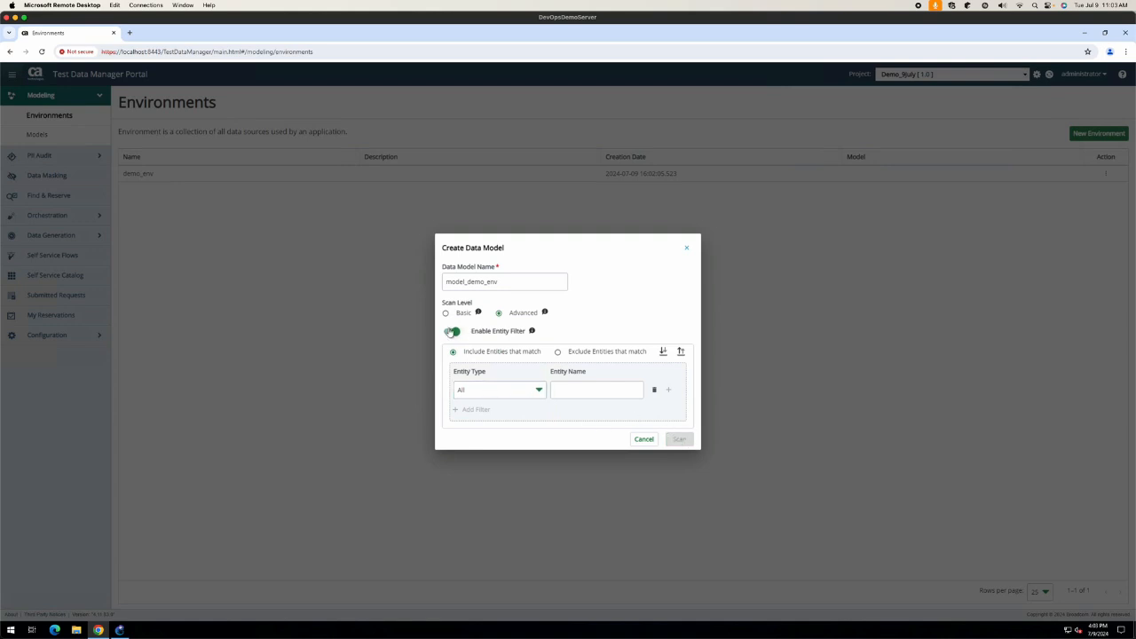
pyautogui.click(452, 333)
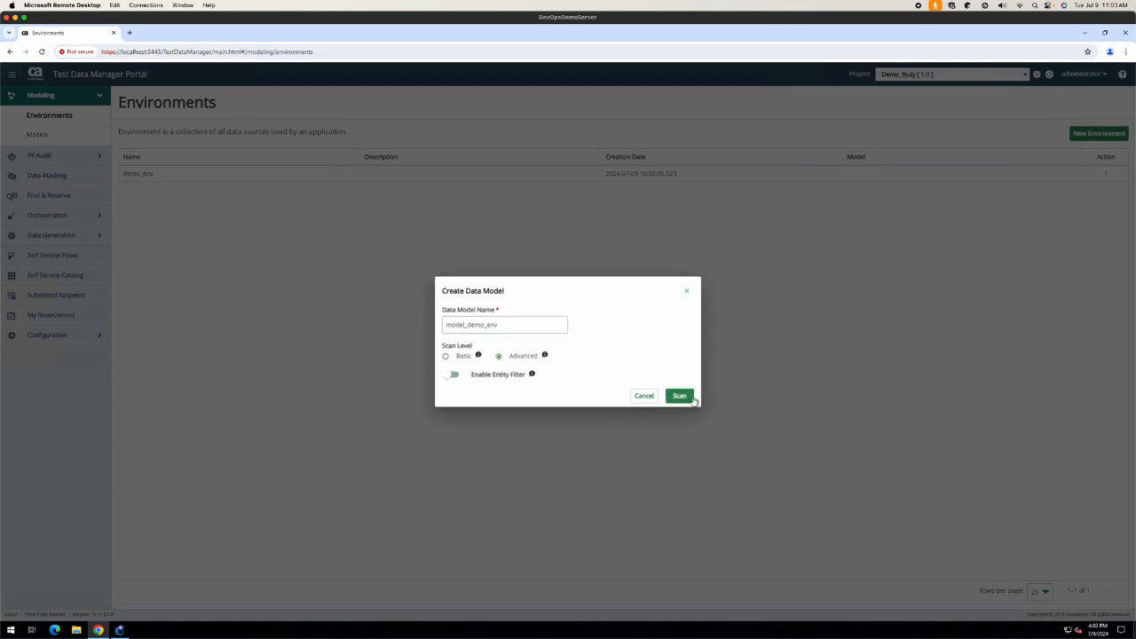
pyautogui.click(690, 398)
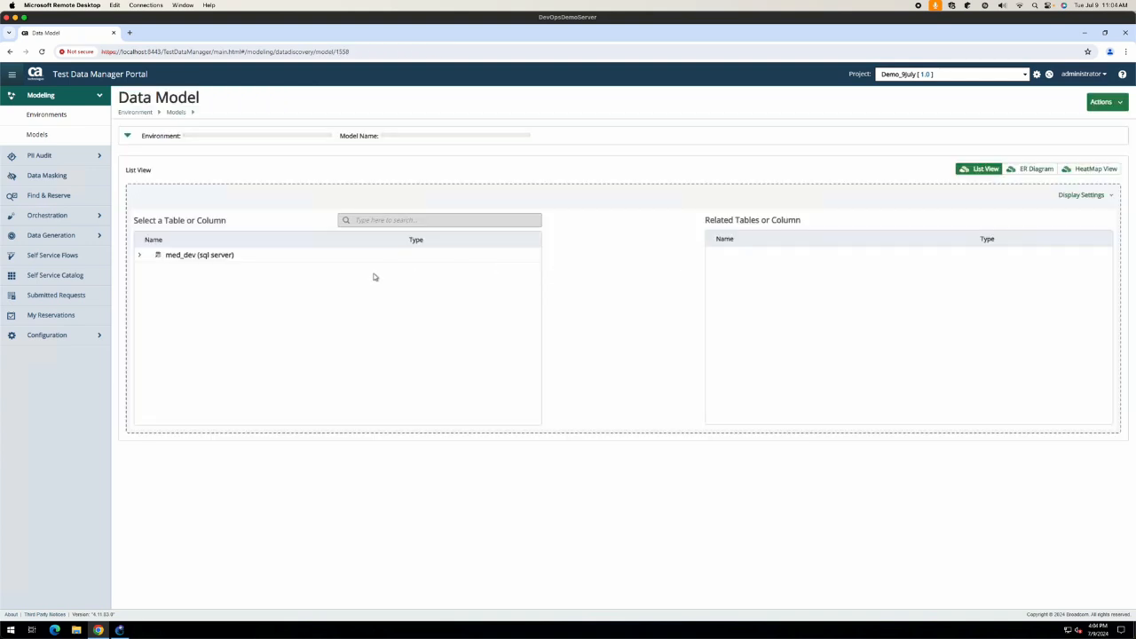
# Step: Expand med_dev > MedSiteDB_Stage > dbo and open Edit Relationships for the Claim table
pyautogui.click(139, 256)
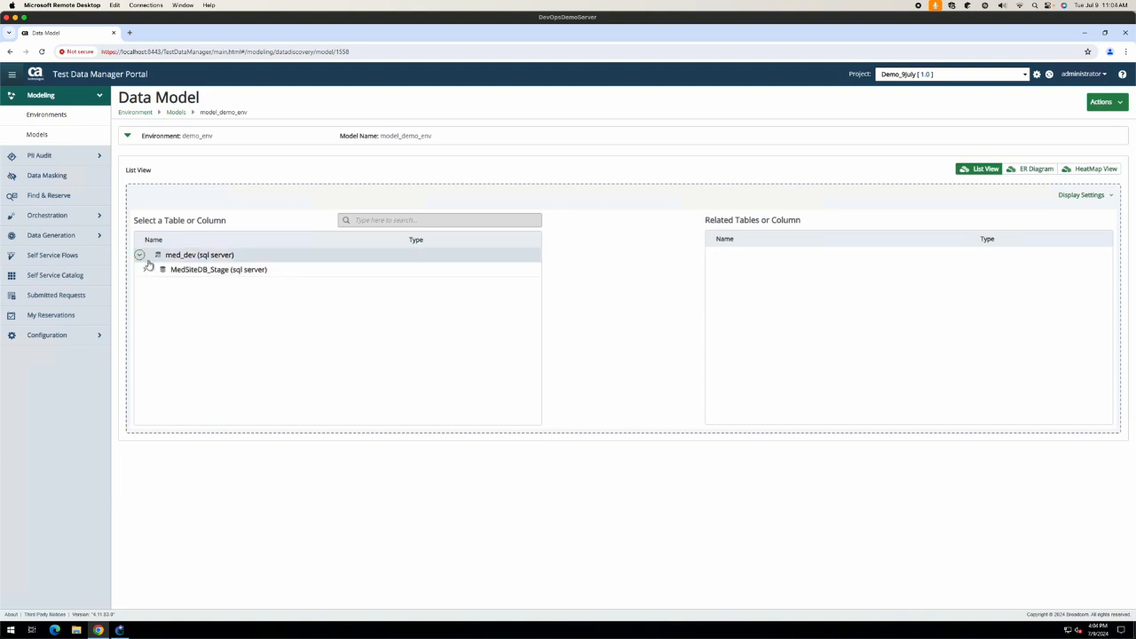
pyautogui.click(148, 269)
pyautogui.click(149, 284)
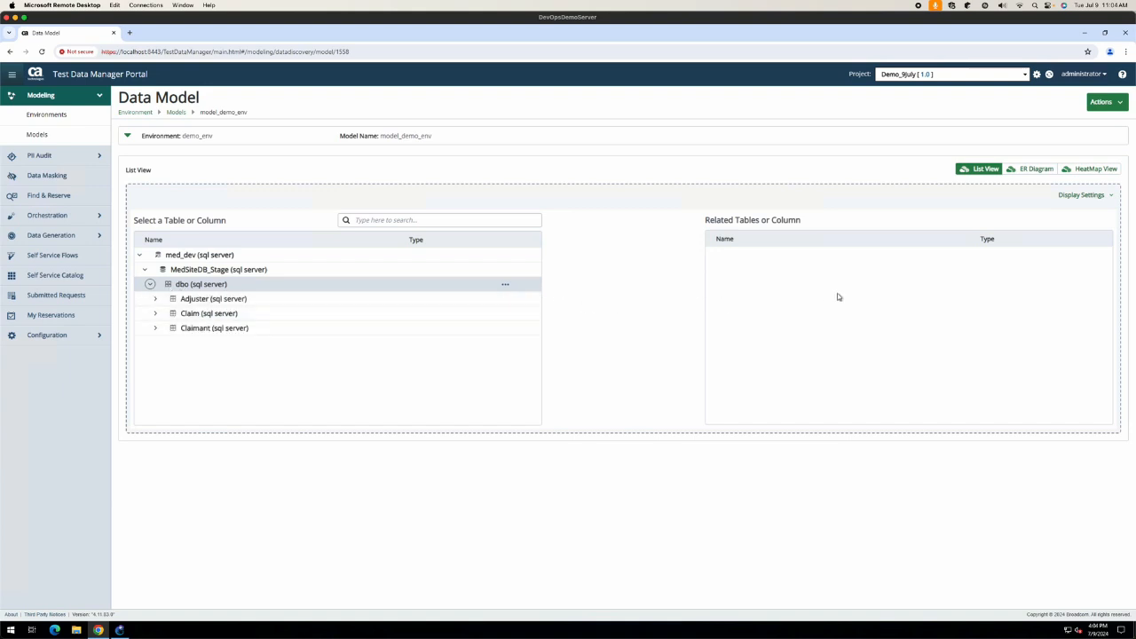
pyautogui.click(504, 284)
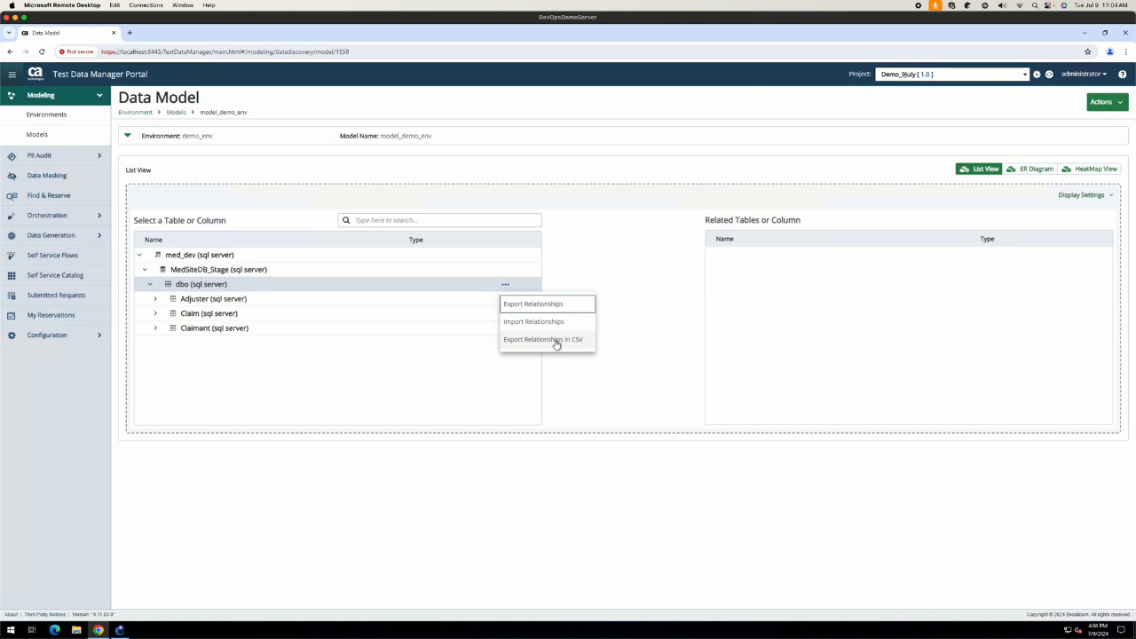
pyautogui.click(609, 271)
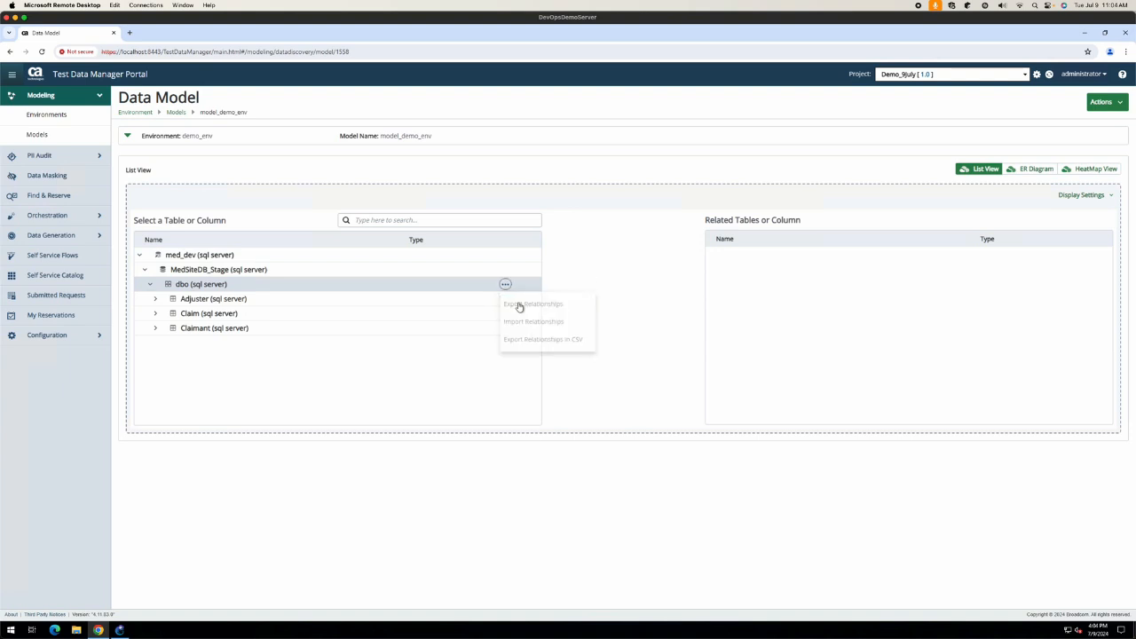
pyautogui.click(505, 300)
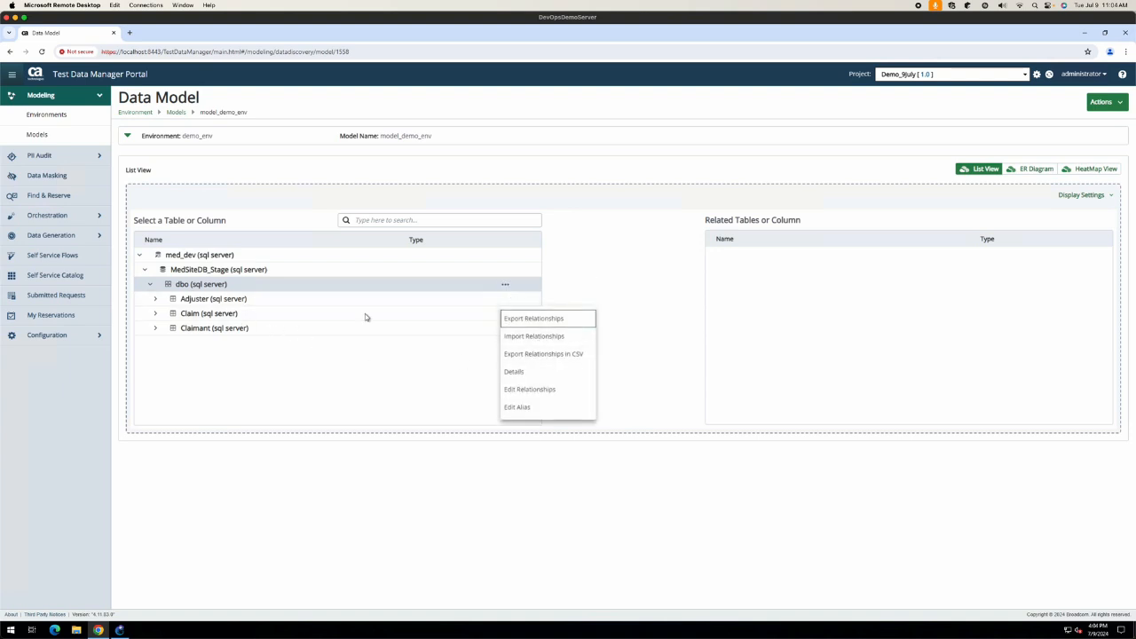
pyautogui.click(594, 282)
pyautogui.click(508, 313)
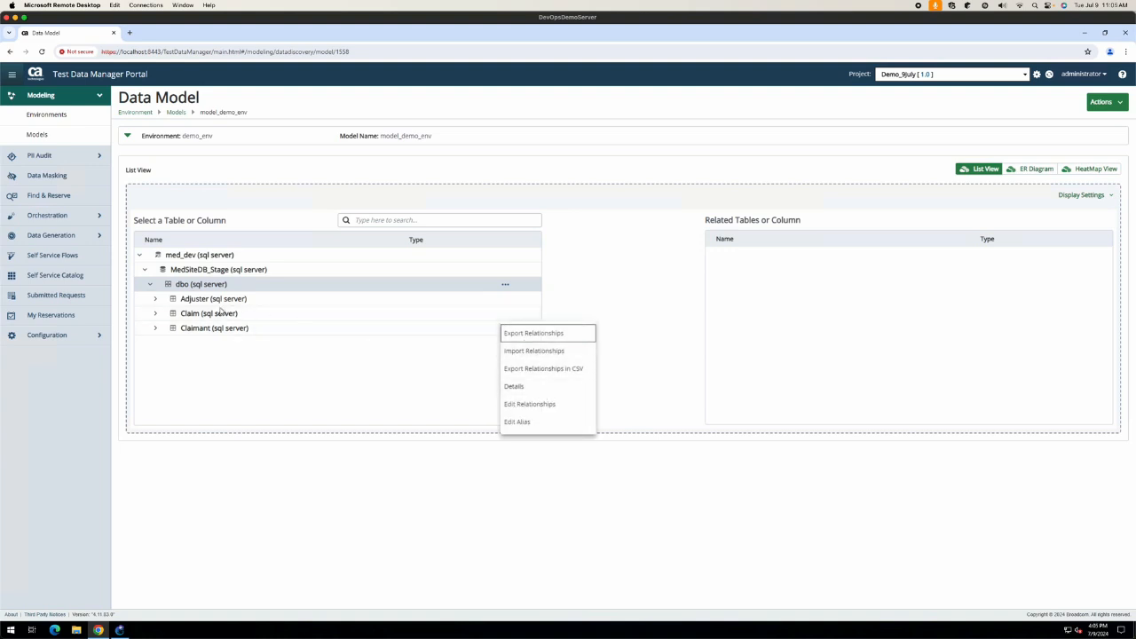
pyautogui.click(548, 406)
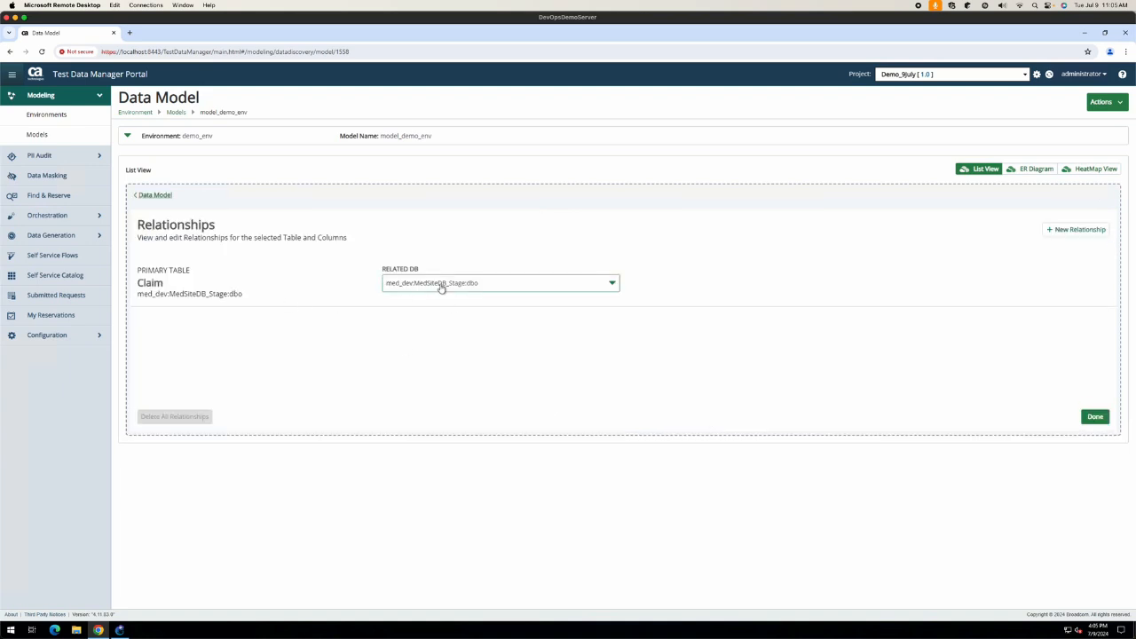
# Step: Relate Claim's Adjuster column to AdjusterName in the Adjuster table of med_dev:MedSiteDB_Stage:dbo
pyautogui.click(489, 286)
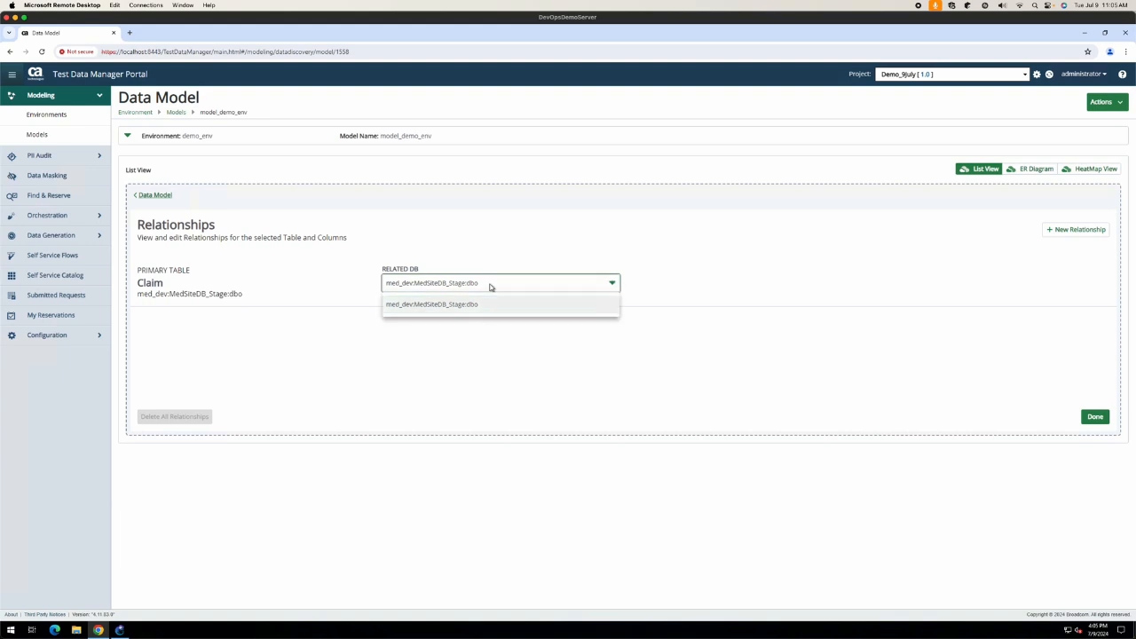
pyautogui.click(492, 287)
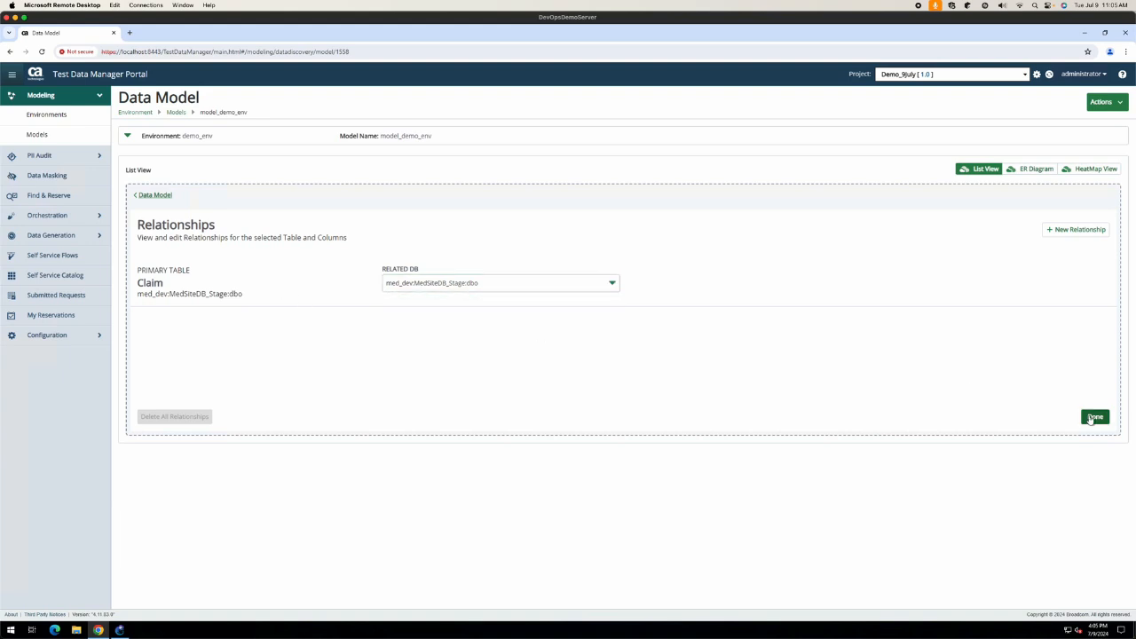
pyautogui.click(1077, 232)
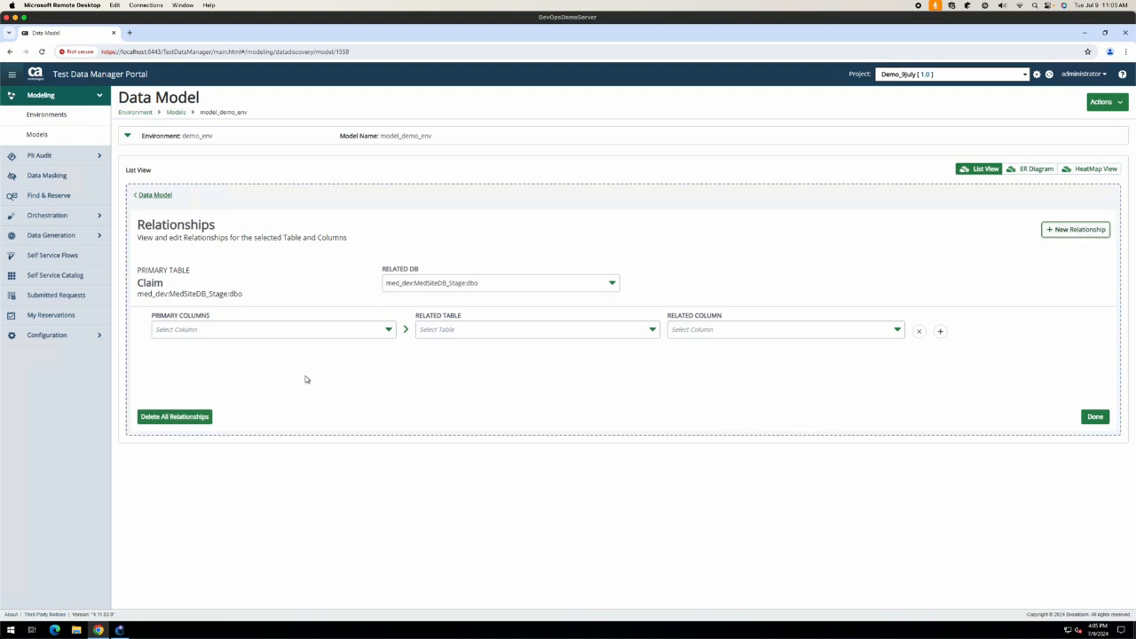
pyautogui.click(376, 334)
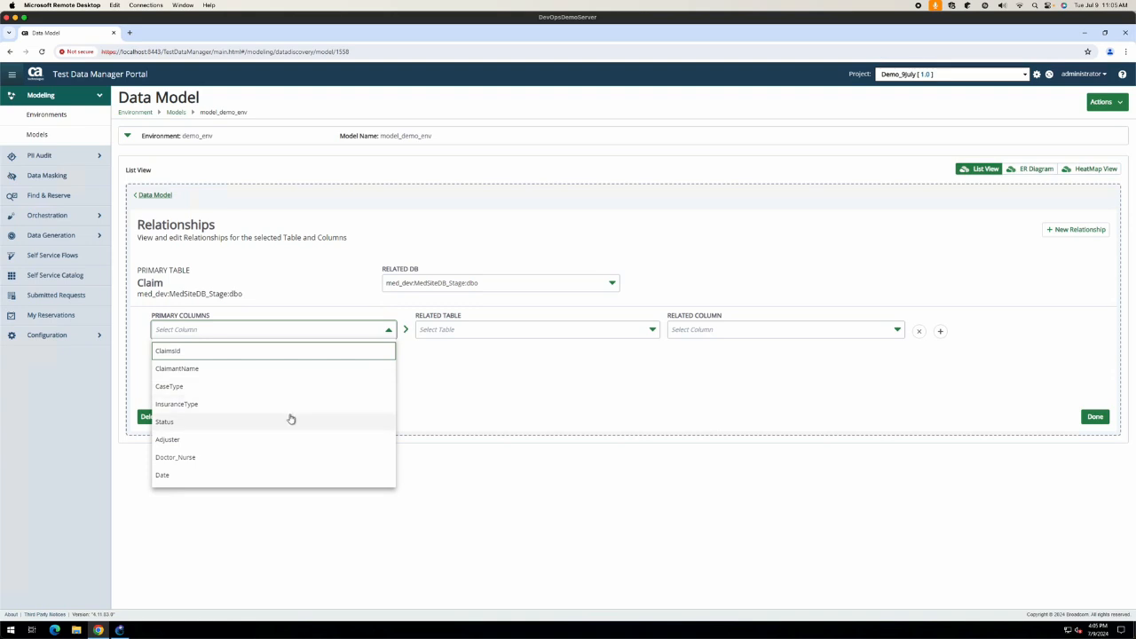
pyautogui.click(242, 441)
pyautogui.click(587, 333)
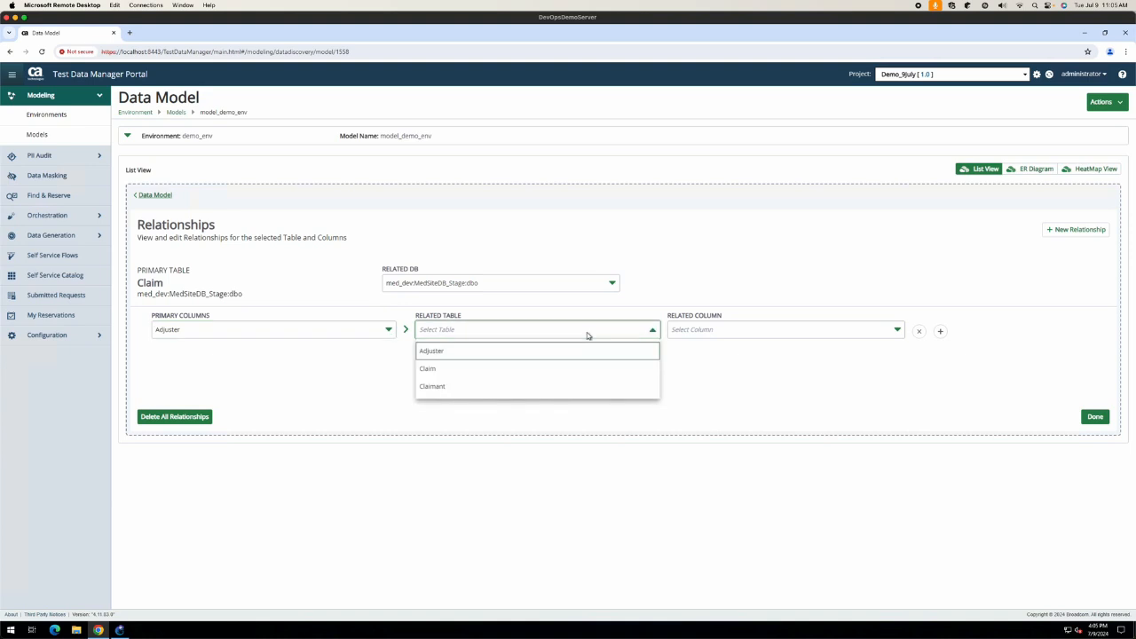
pyautogui.click(500, 351)
pyautogui.click(769, 332)
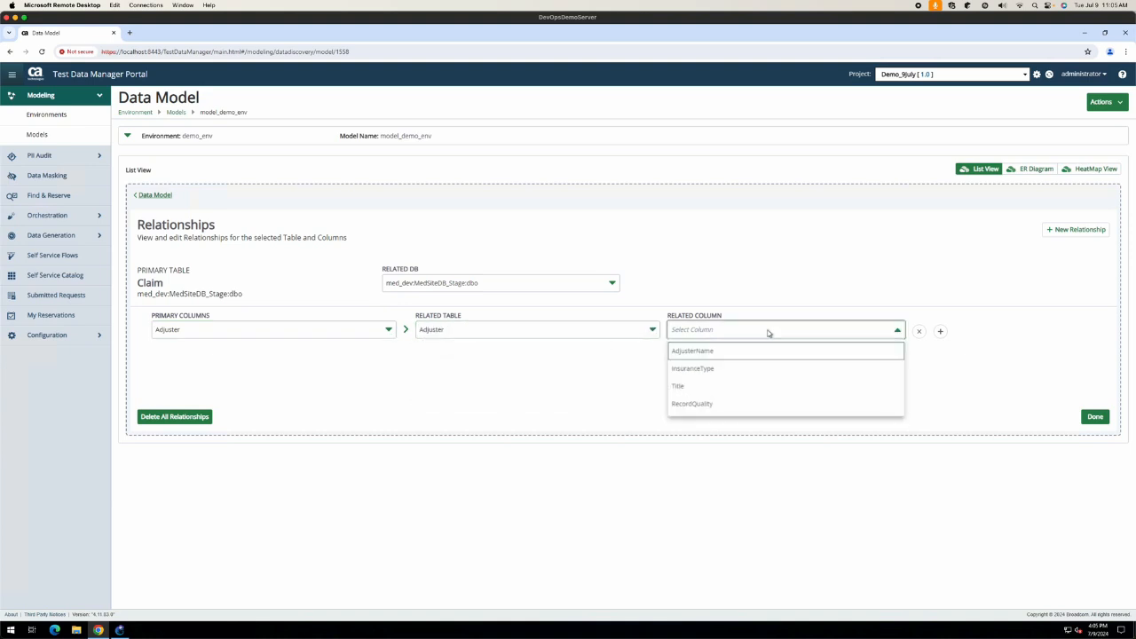
pyautogui.click(721, 355)
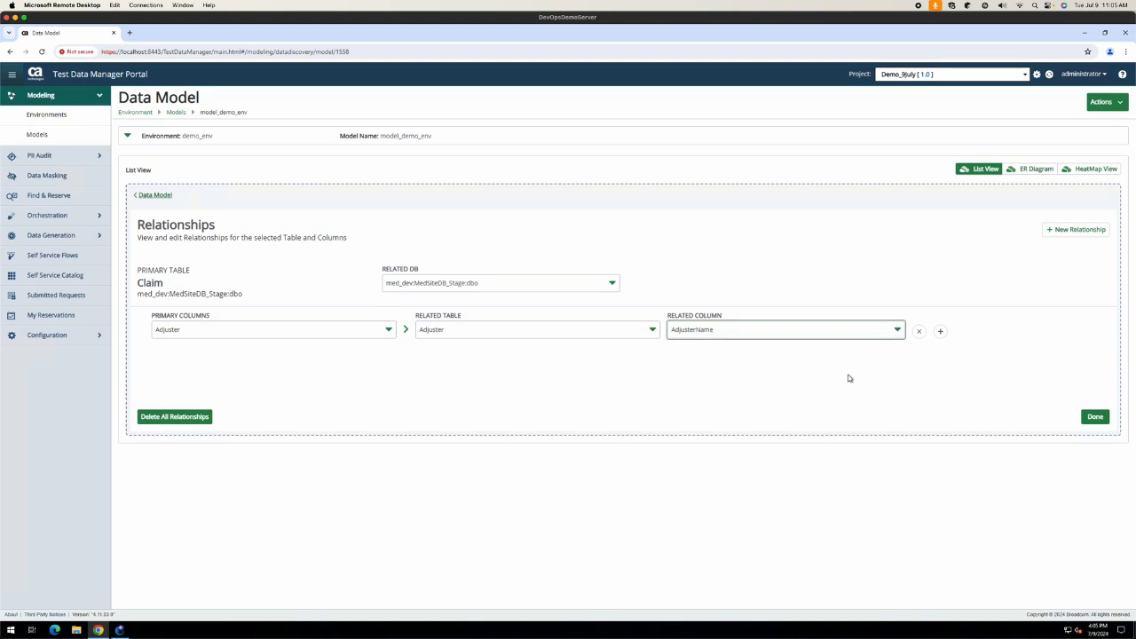
pyautogui.click(1095, 416)
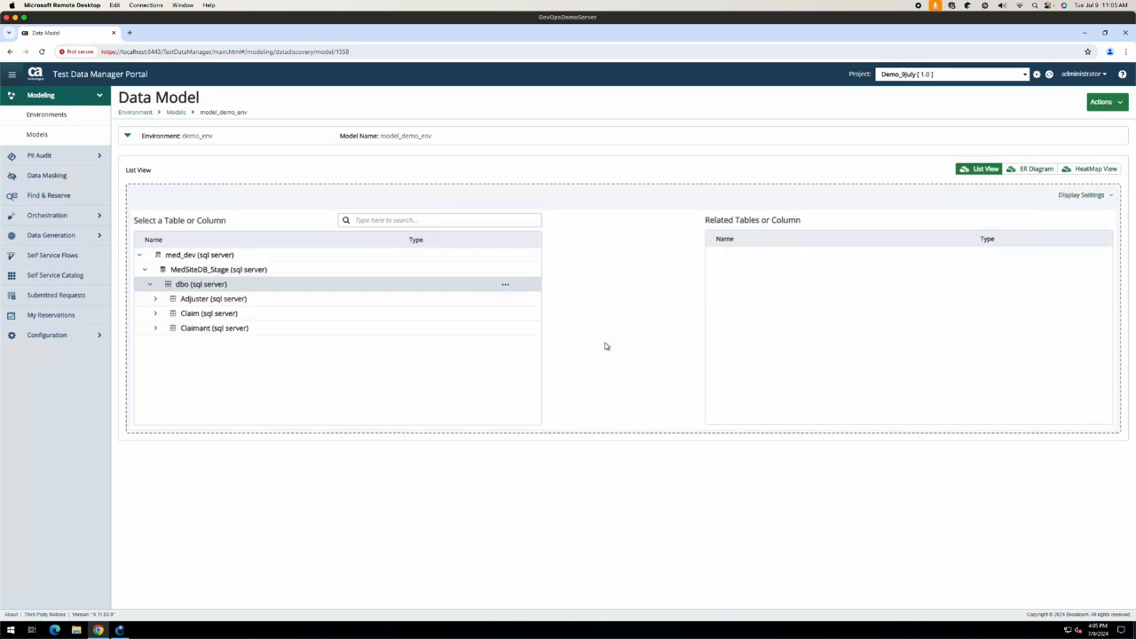
pyautogui.click(155, 314)
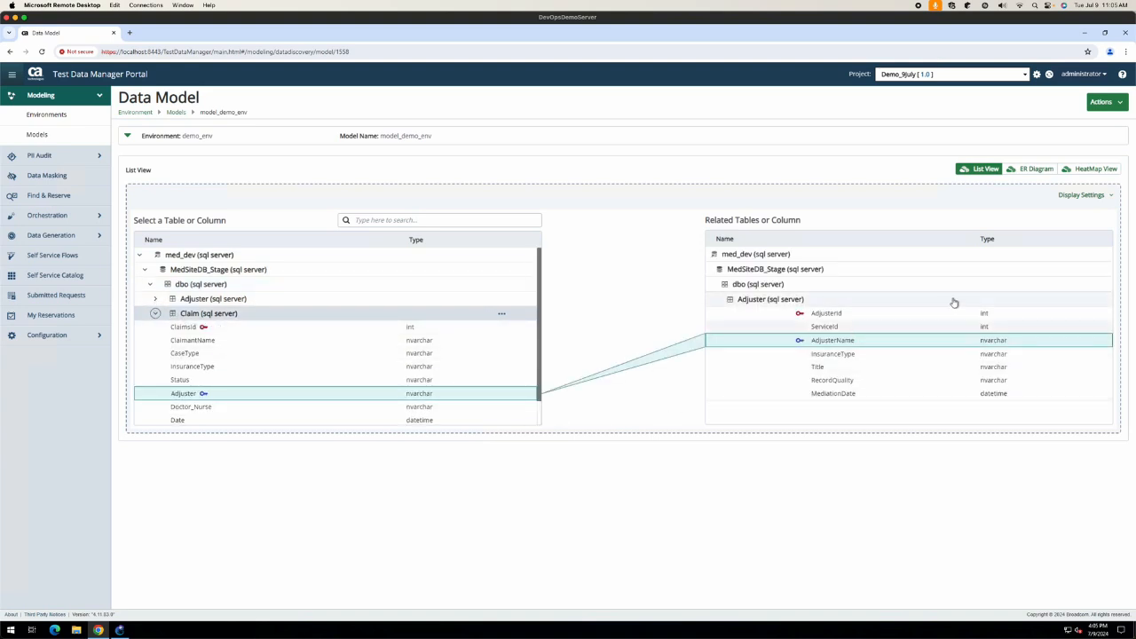
# Step: Inspect the Claim–Adjuster link in the ER diagram, zooming and centring the table nodes
pyautogui.click(1031, 168)
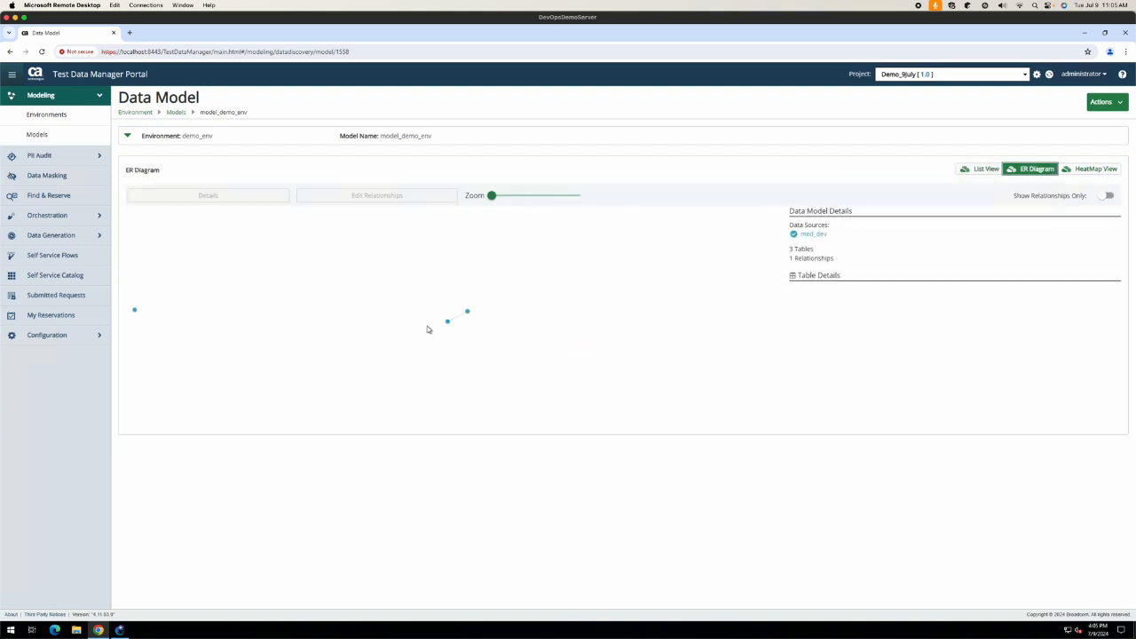
pyautogui.click(136, 312)
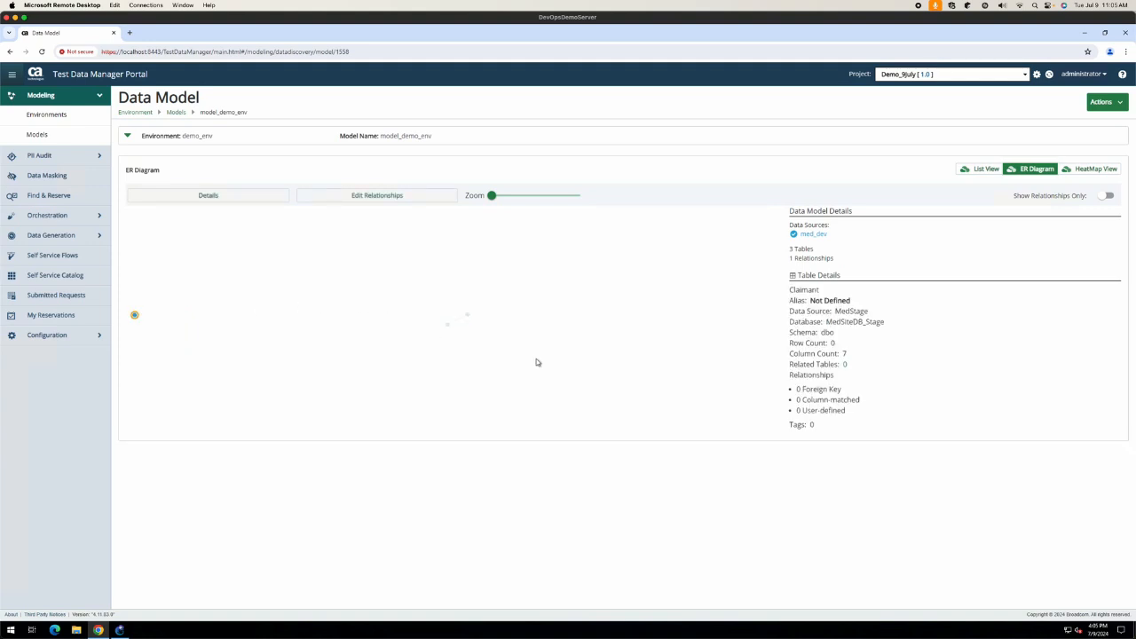
pyautogui.click(523, 195)
pyautogui.click(497, 299)
pyautogui.moveTo(252, 271); pyautogui.dragTo(387, 255)
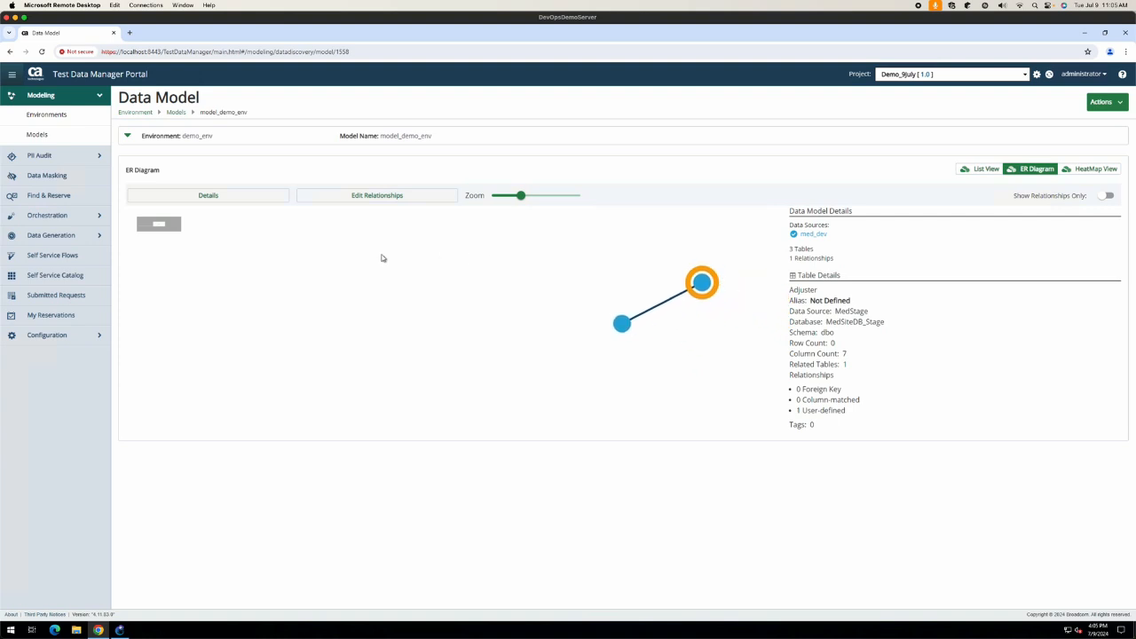
pyautogui.click(480, 322)
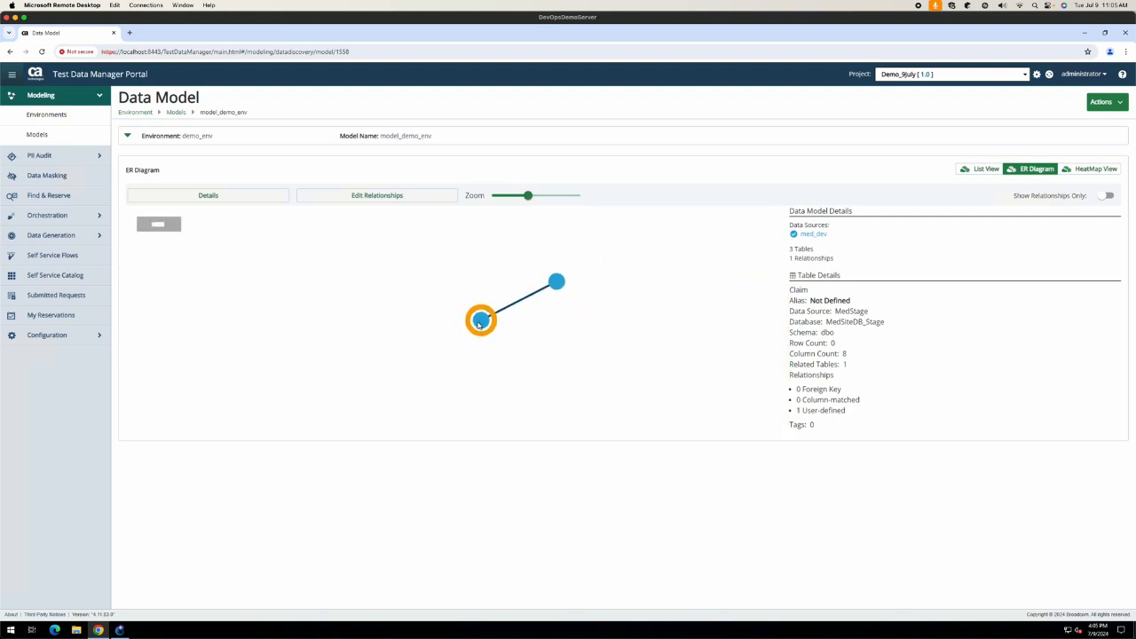
pyautogui.scroll(-4, 479, 325)
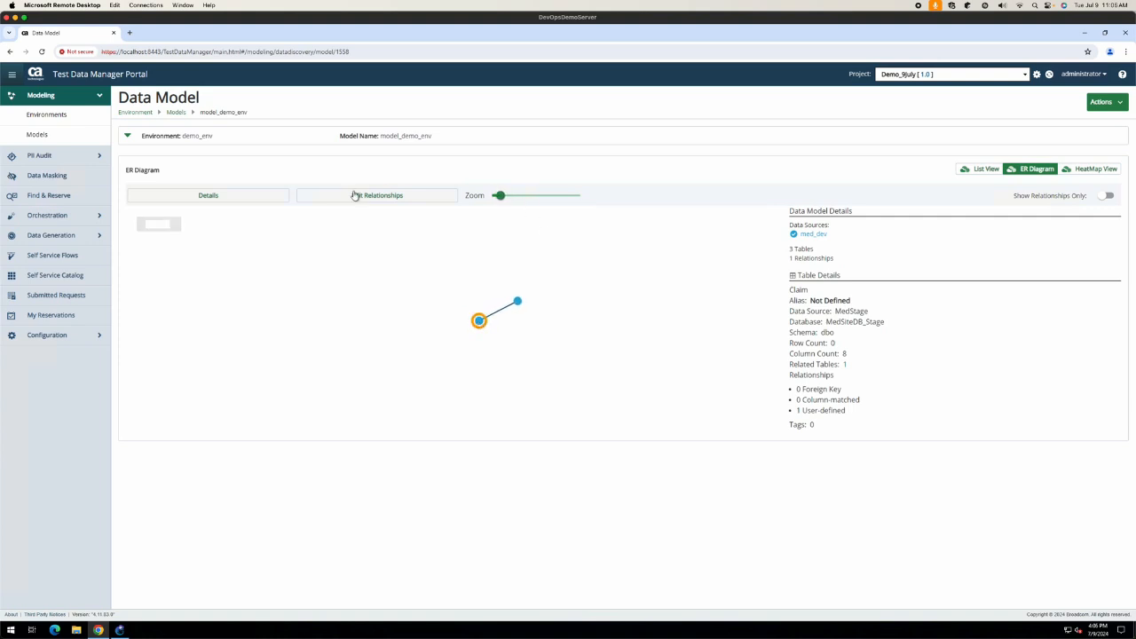
# Step: Show details for Claim, then Adjuster, then switch to the PII HeatMap view
pyautogui.click(251, 197)
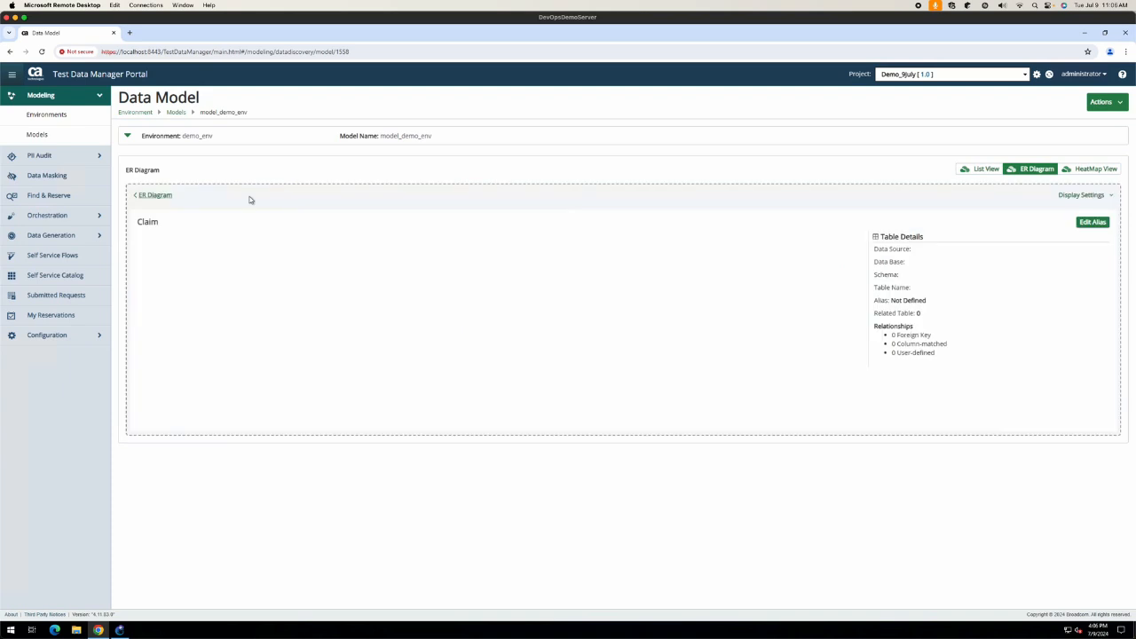
pyautogui.click(654, 241)
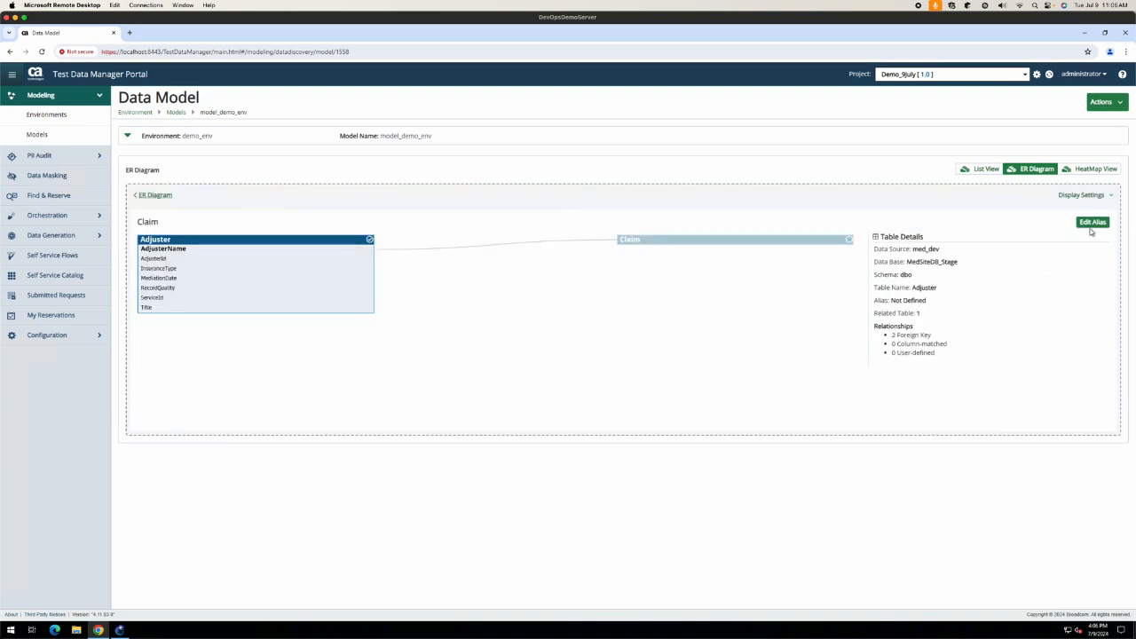
pyautogui.click(1095, 172)
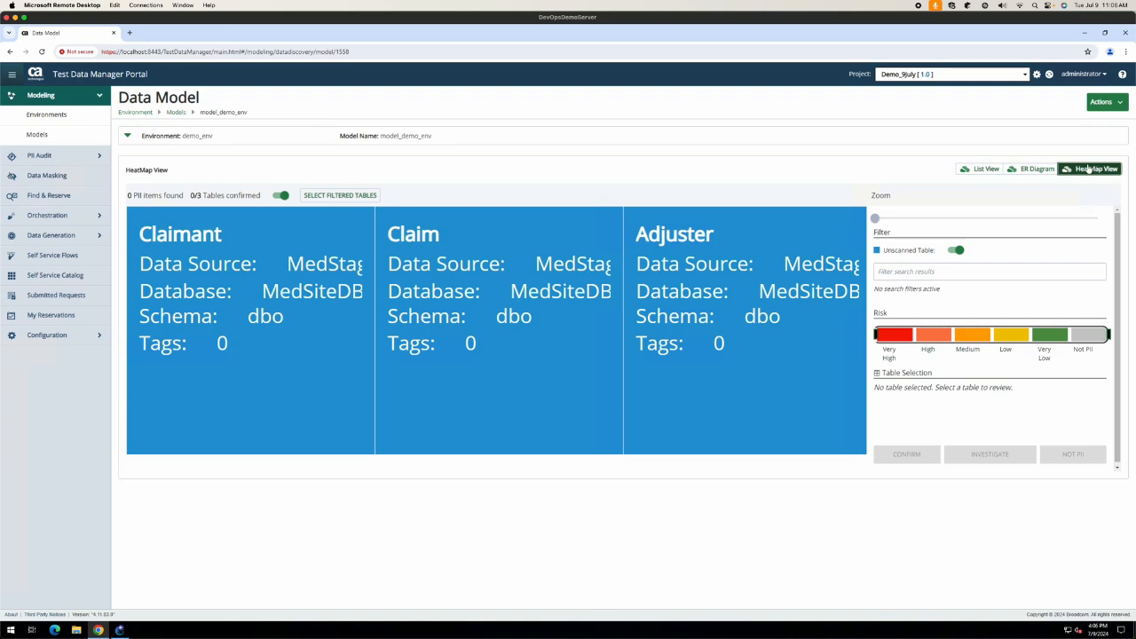
# Step: In List View, expand med_dev > MedSiteDB_Stage > dbo, toggling 'Show Relationships only' on then off
pyautogui.click(985, 171)
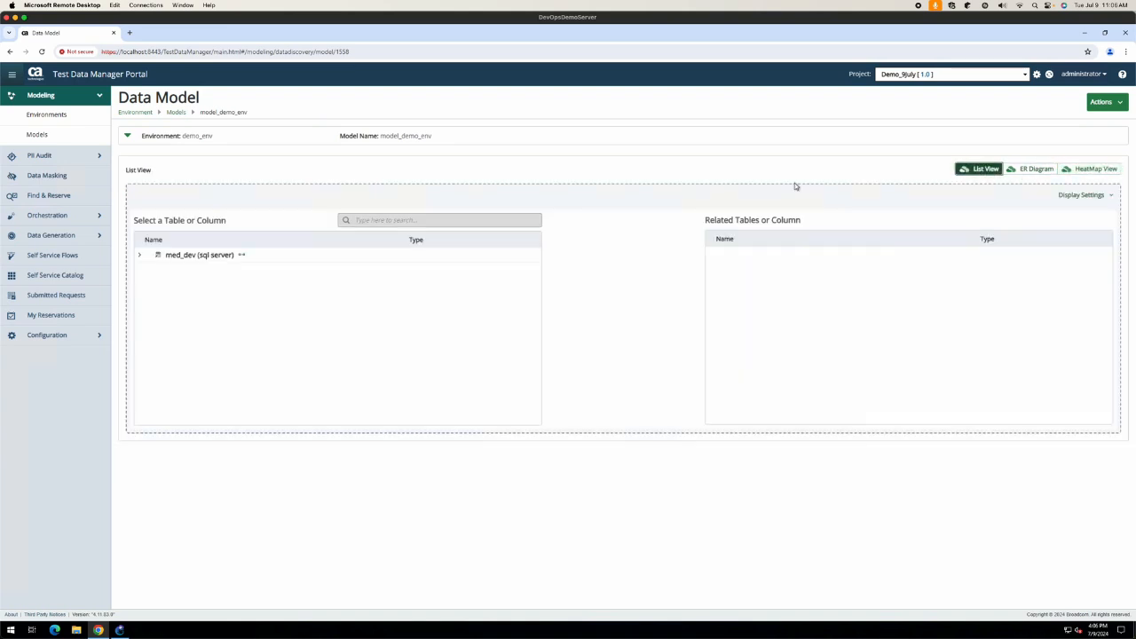
pyautogui.click(139, 255)
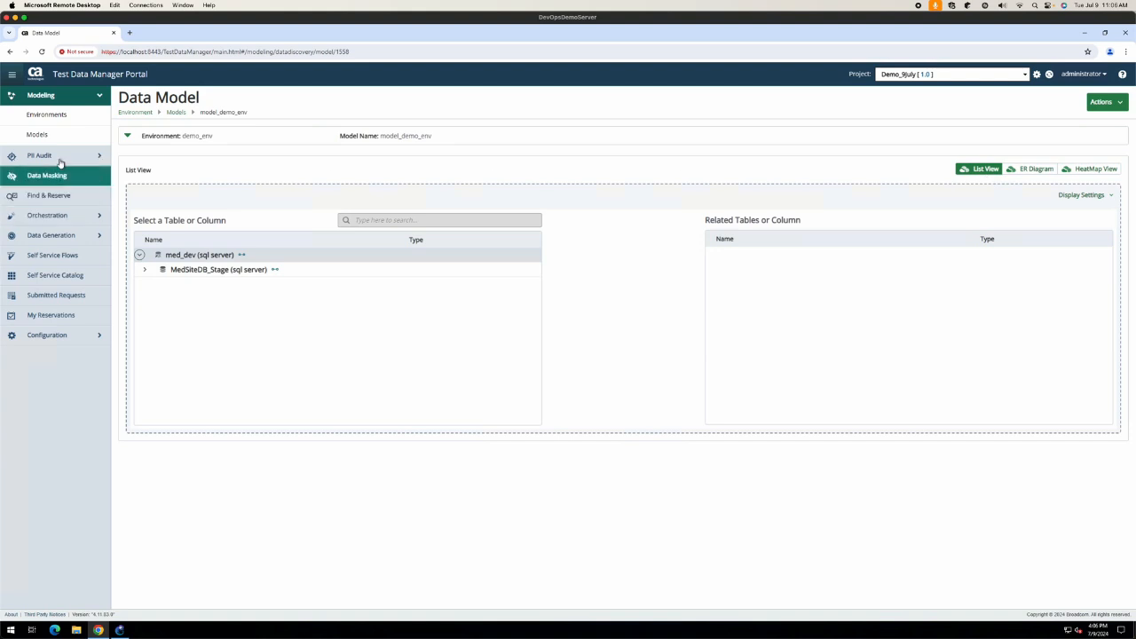
pyautogui.click(146, 272)
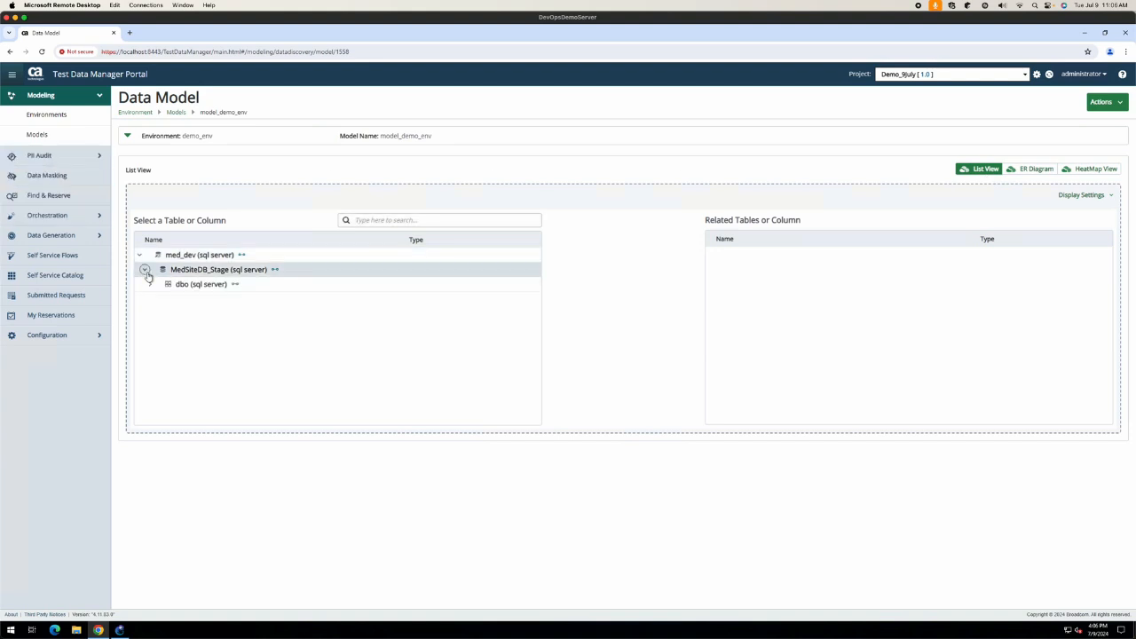
pyautogui.click(1104, 195)
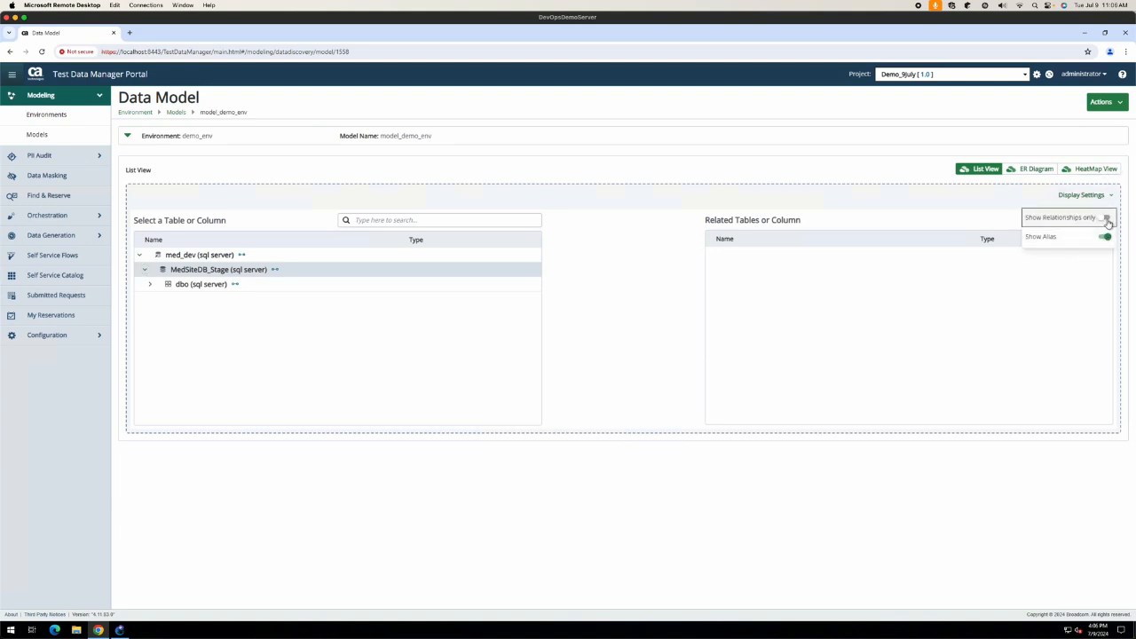
pyautogui.click(1106, 219)
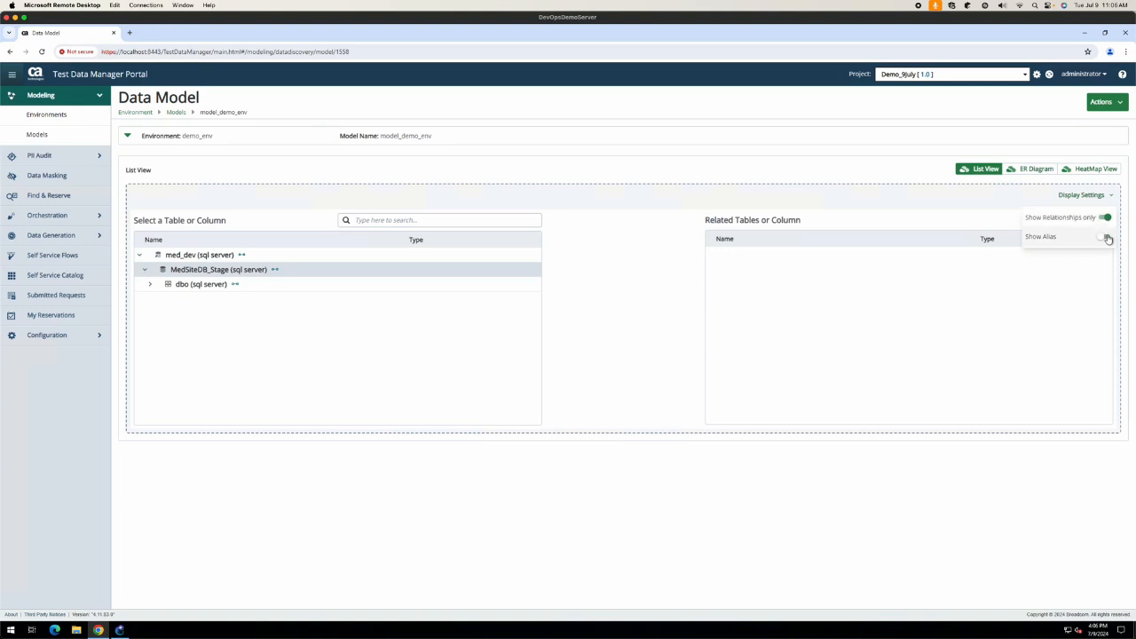
pyautogui.click(151, 287)
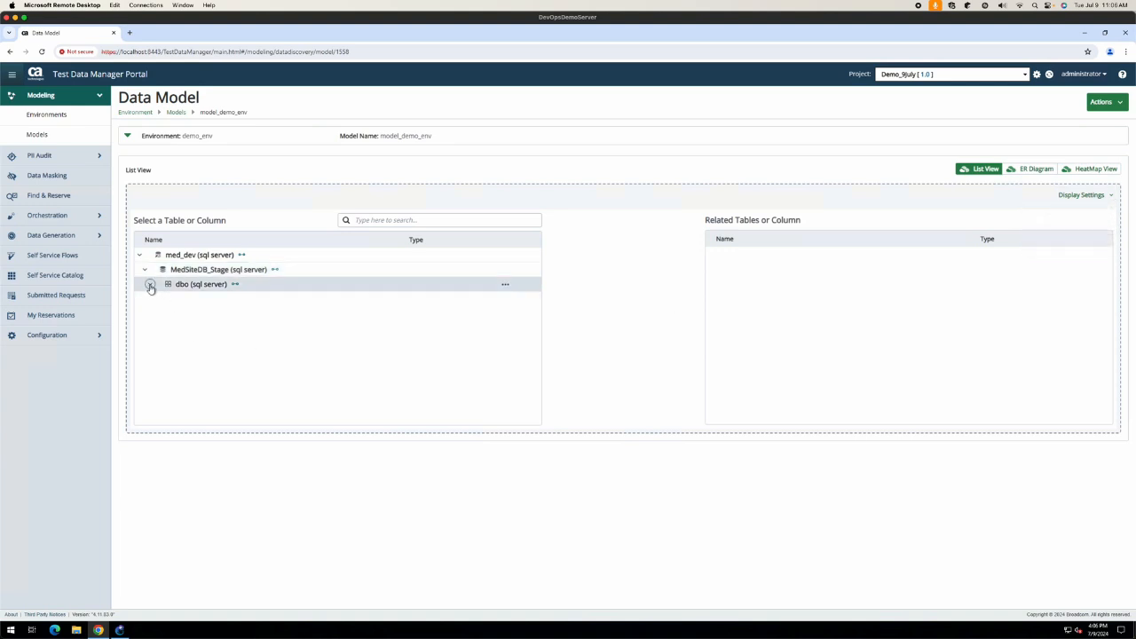
pyautogui.click(151, 286)
pyautogui.click(149, 286)
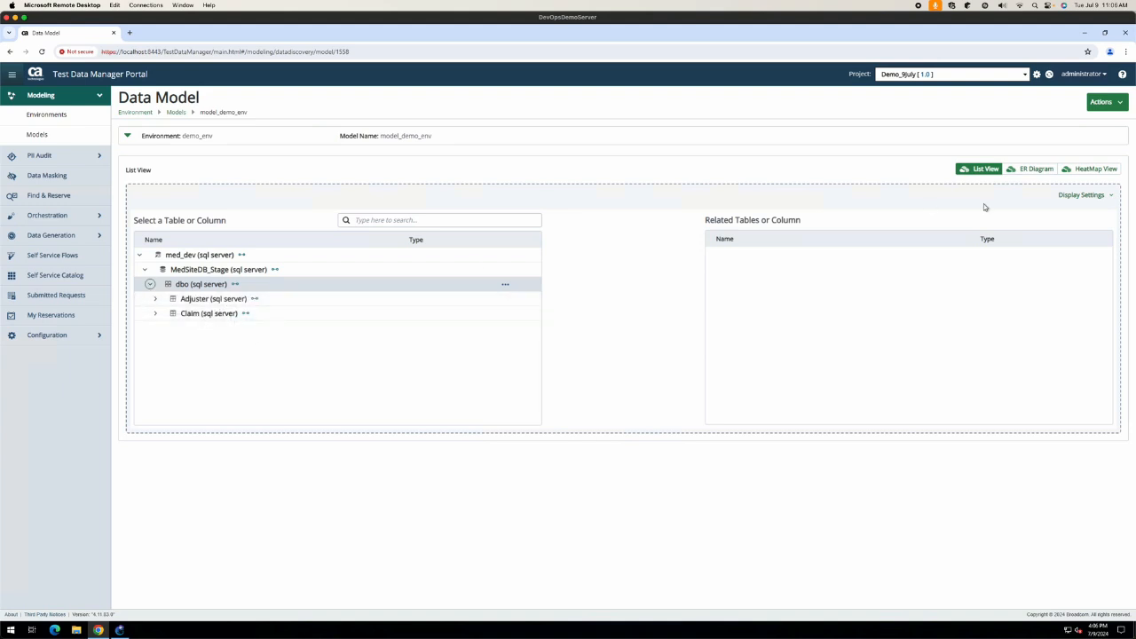
pyautogui.click(1105, 195)
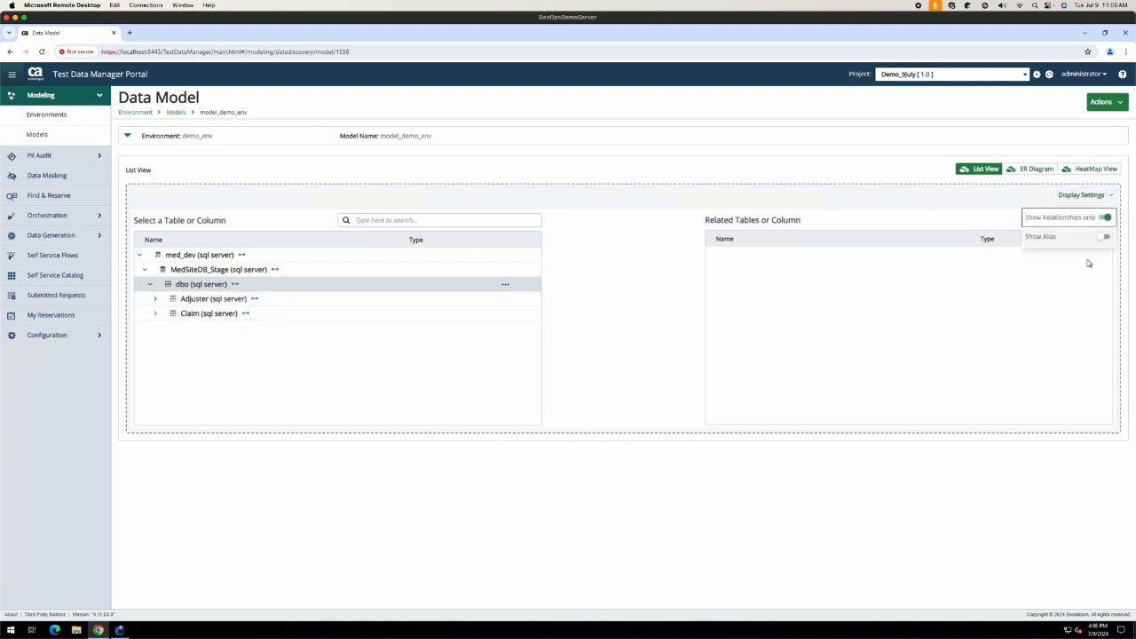
pyautogui.click(1106, 217)
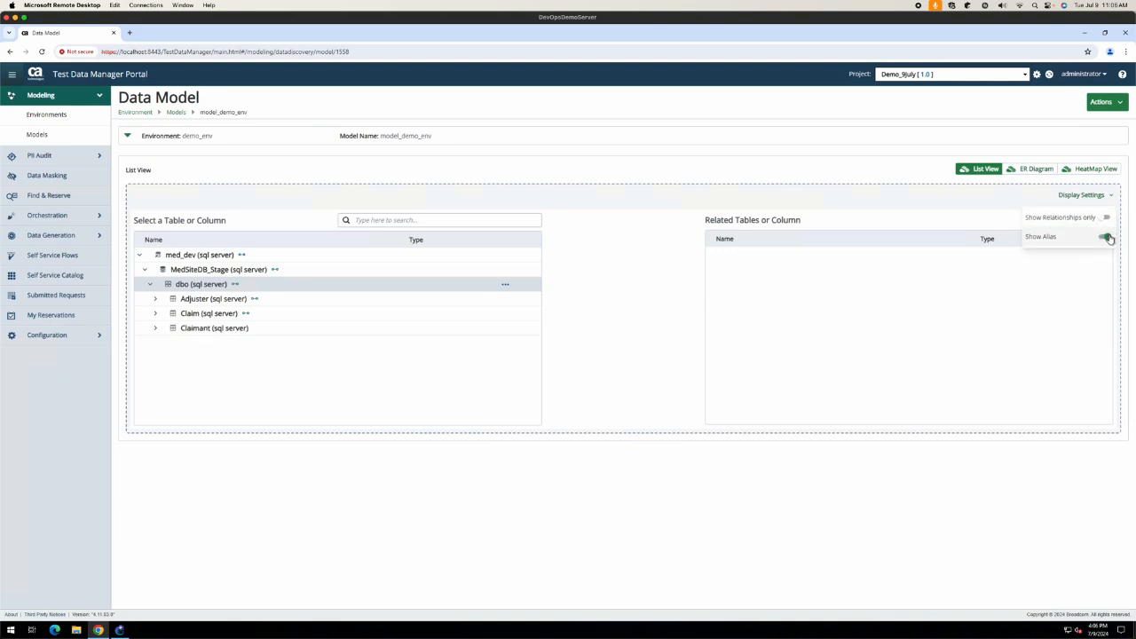
pyautogui.click(1120, 103)
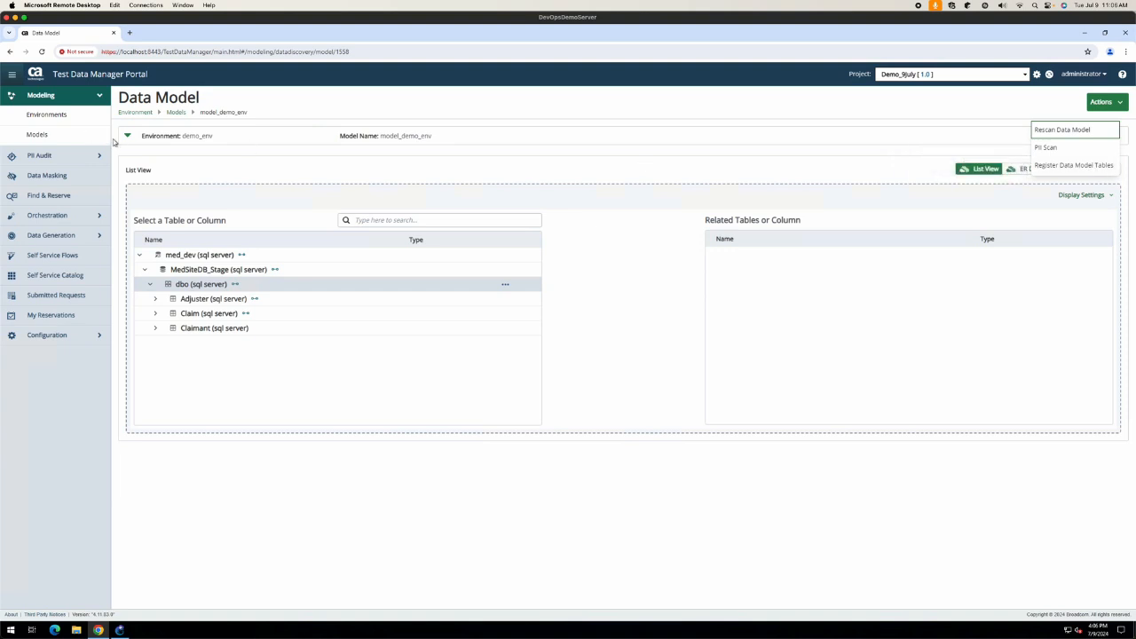
# Step: Reopen demo_env's model_demo_env data model via Modeling > Environments and show its Actions menu
pyautogui.click(65, 158)
pyautogui.click(69, 160)
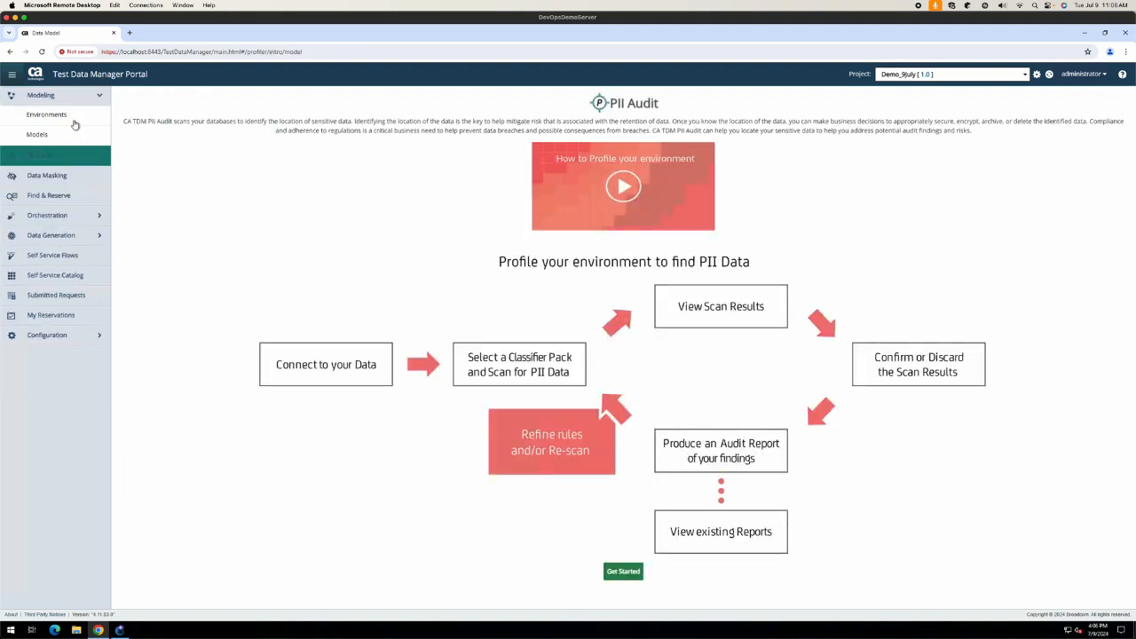
pyautogui.click(92, 236)
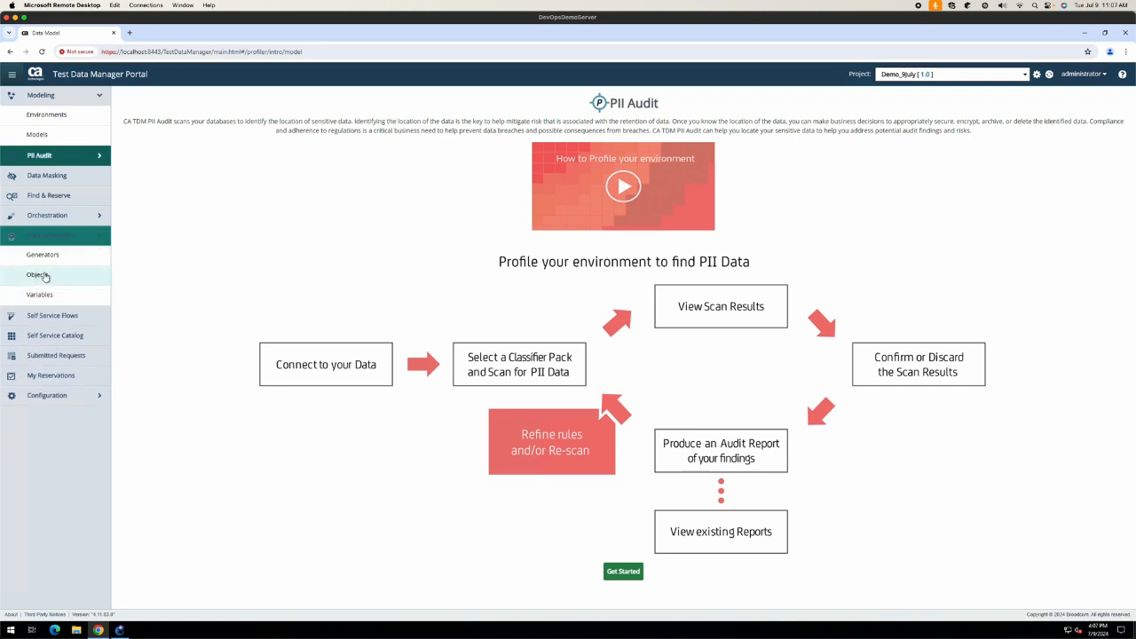
pyautogui.click(65, 119)
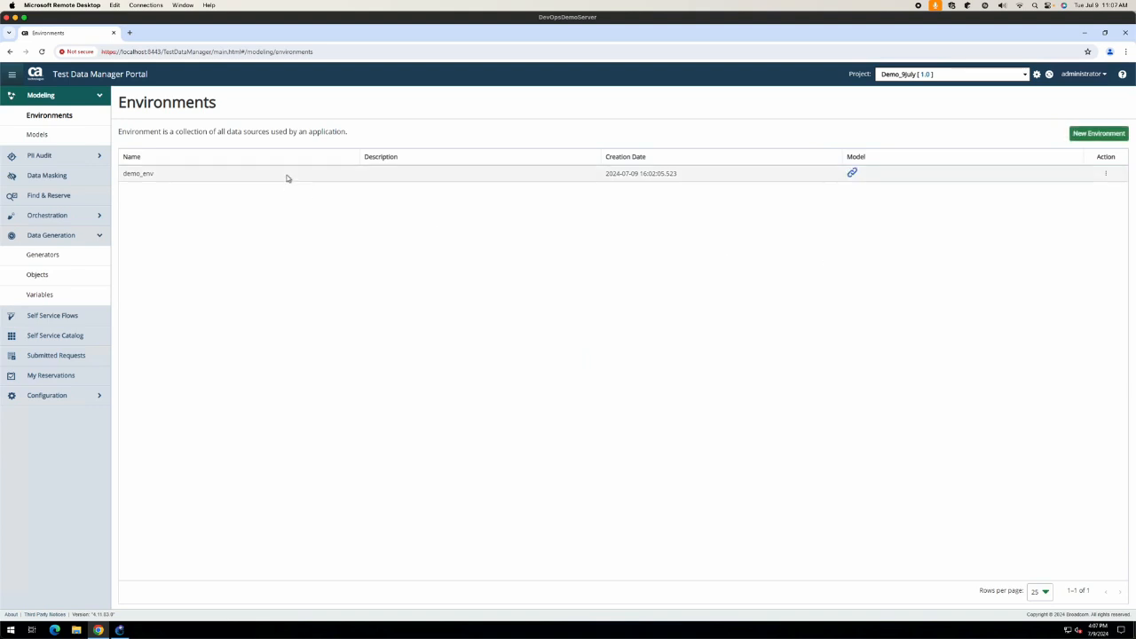
pyautogui.click(287, 176)
pyautogui.click(852, 174)
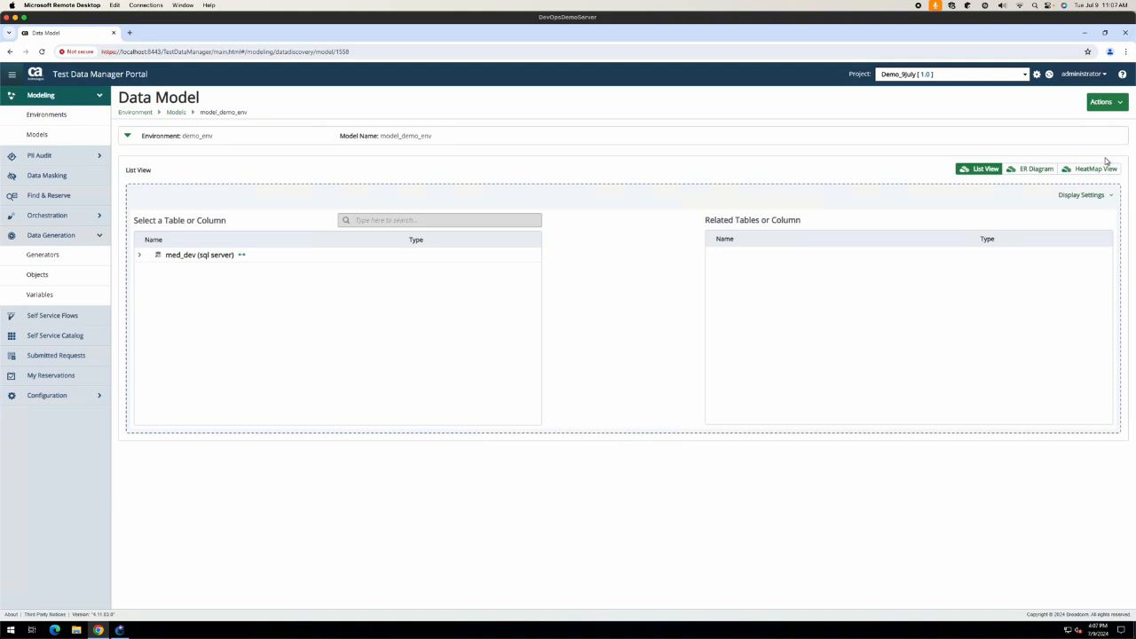
pyautogui.click(1121, 102)
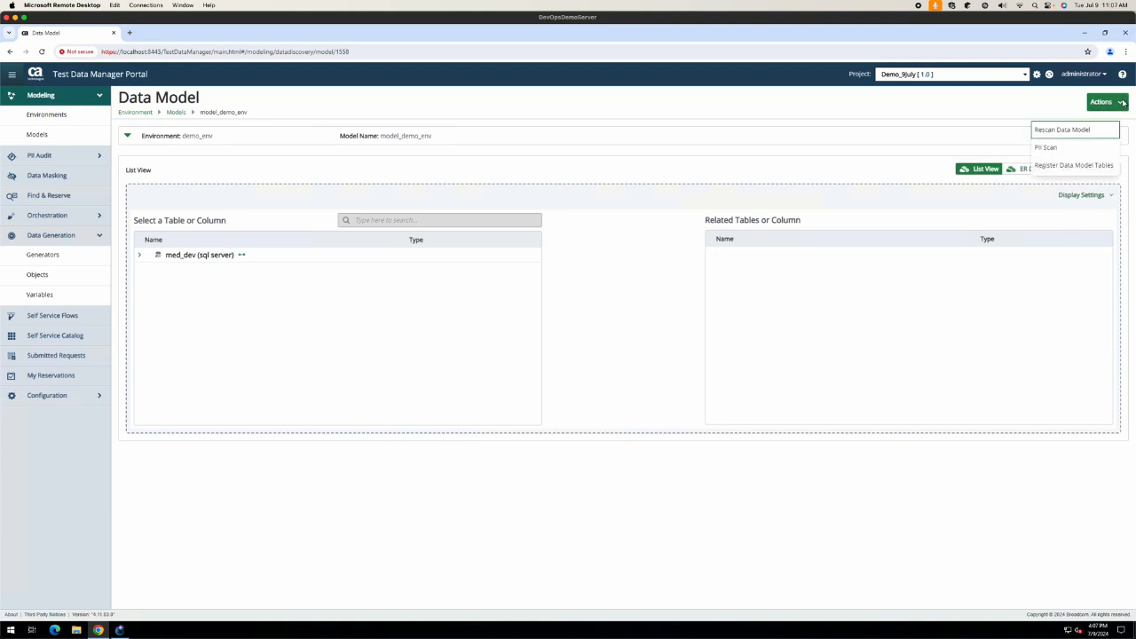
# Step: Register all three data model tables: Adjuster, Claim and Claimant
pyautogui.click(1078, 169)
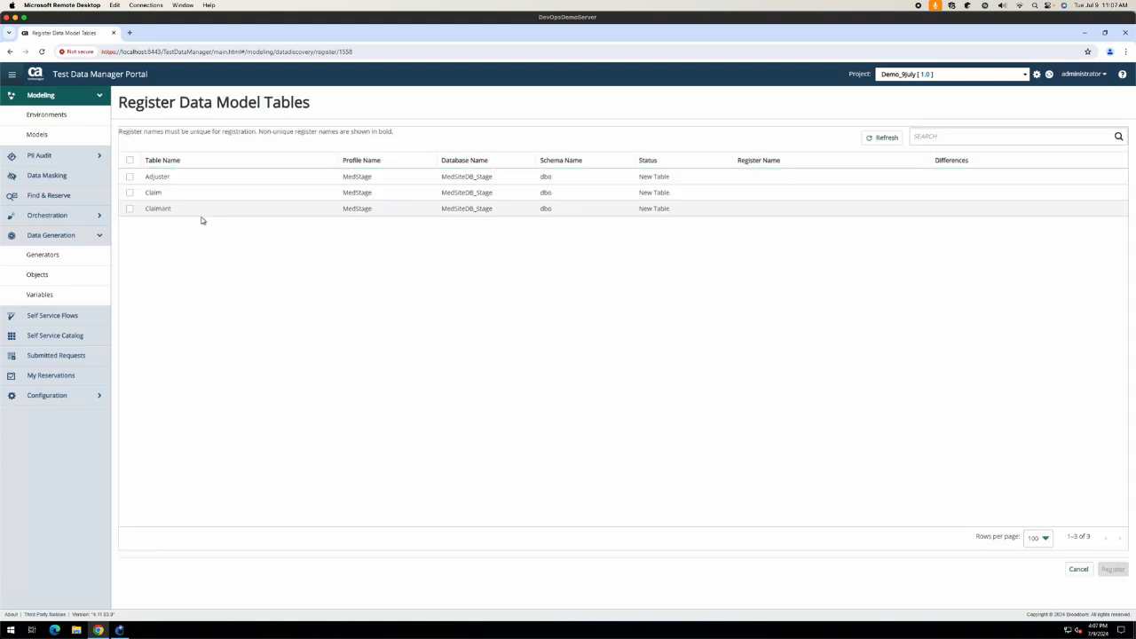
pyautogui.click(130, 160)
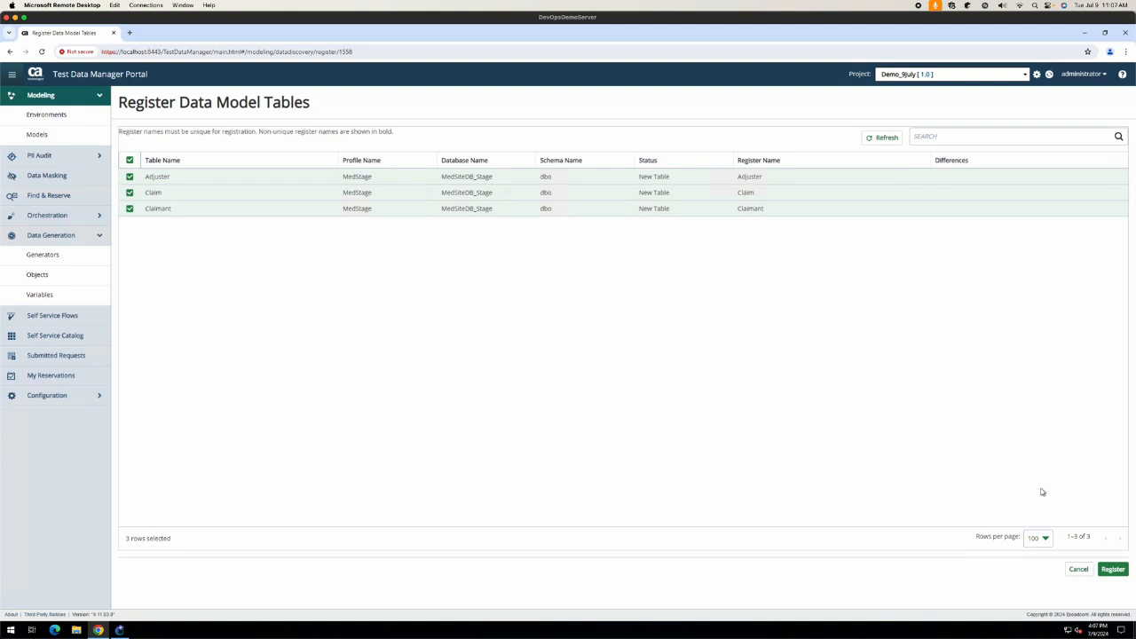
pyautogui.click(1114, 571)
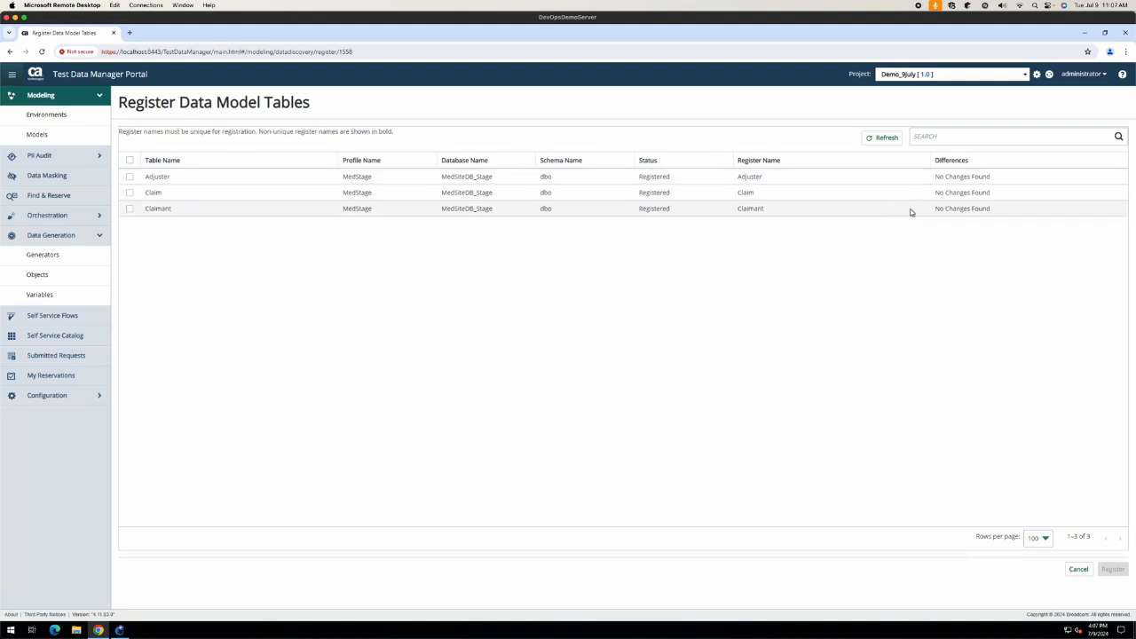
# Step: Confirm each table shows Registered with No Changes Found, then view the registered Objects list
pyautogui.click(644, 177)
pyautogui.click(654, 193)
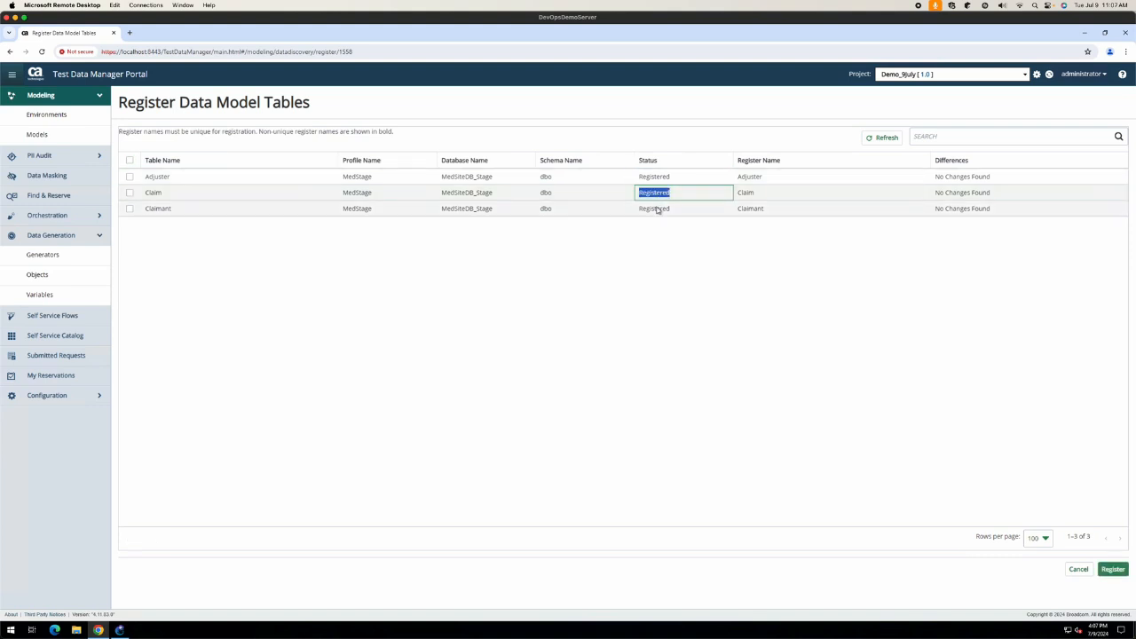
pyautogui.click(654, 208)
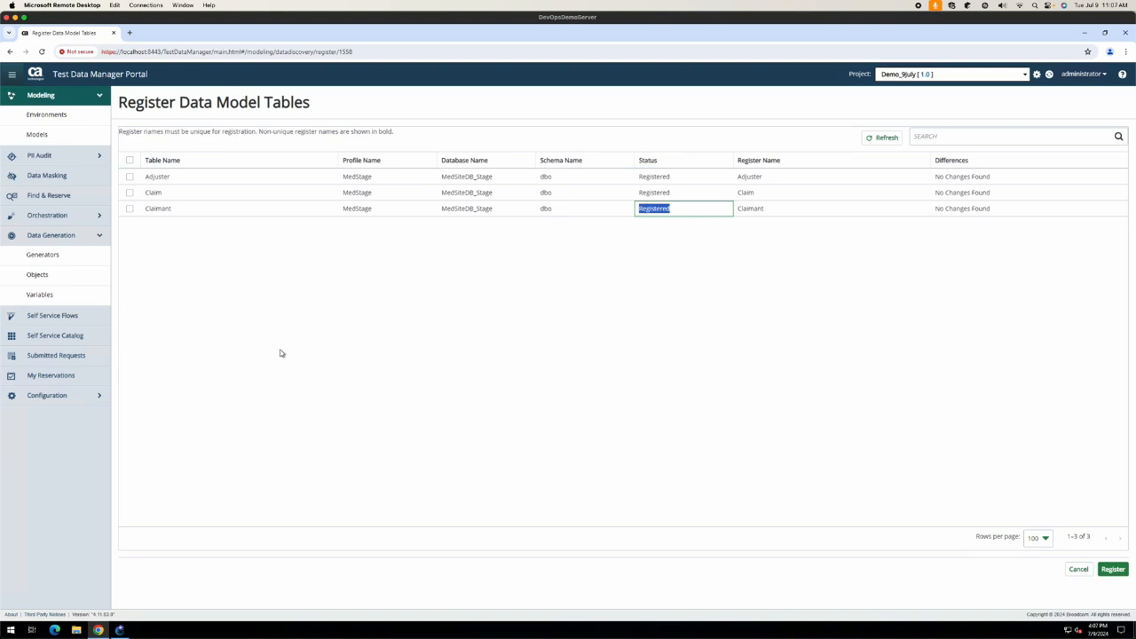
pyautogui.click(38, 275)
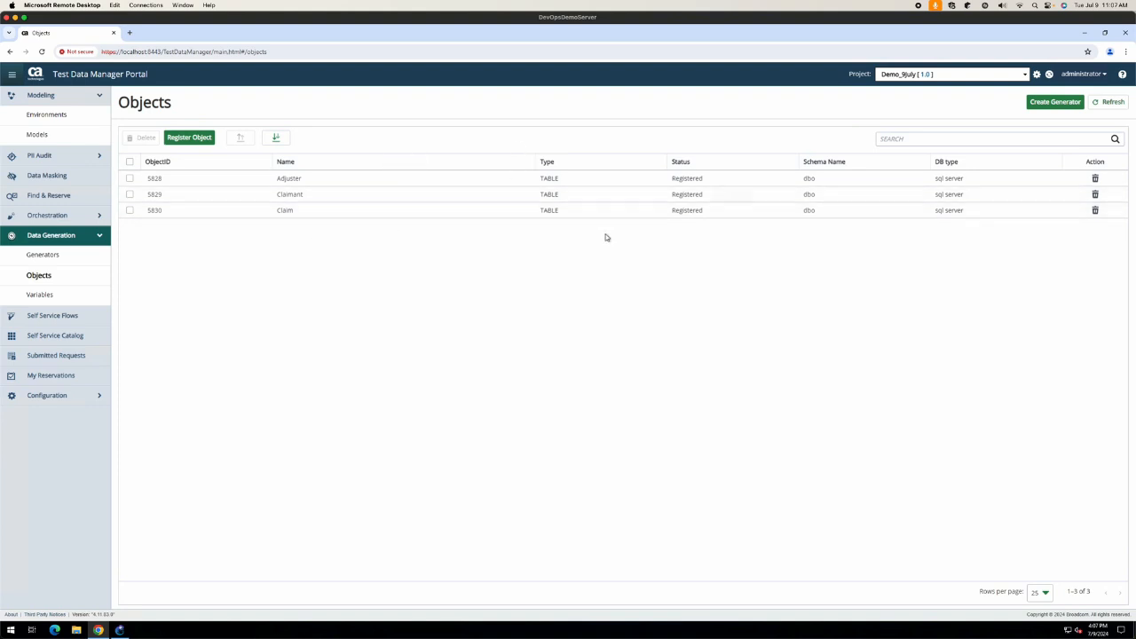
# Step: Set up a Register Object entry with Object Type TABLE, Connection Profile MedStage and schema dbo
pyautogui.click(190, 138)
pyautogui.click(317, 153)
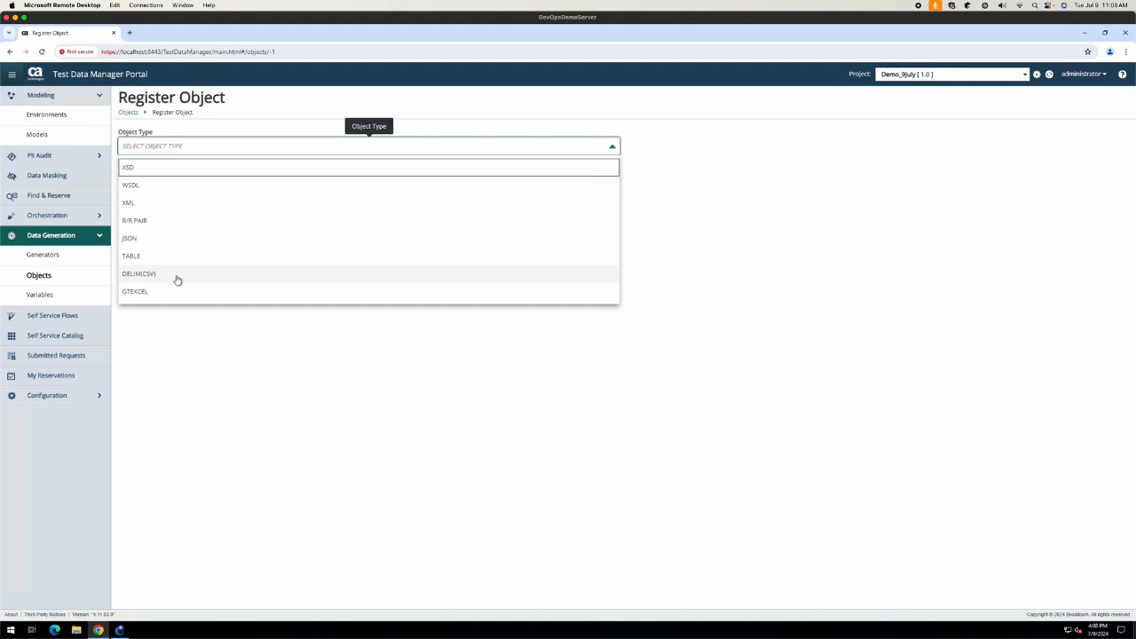
pyautogui.click(252, 334)
pyautogui.click(152, 150)
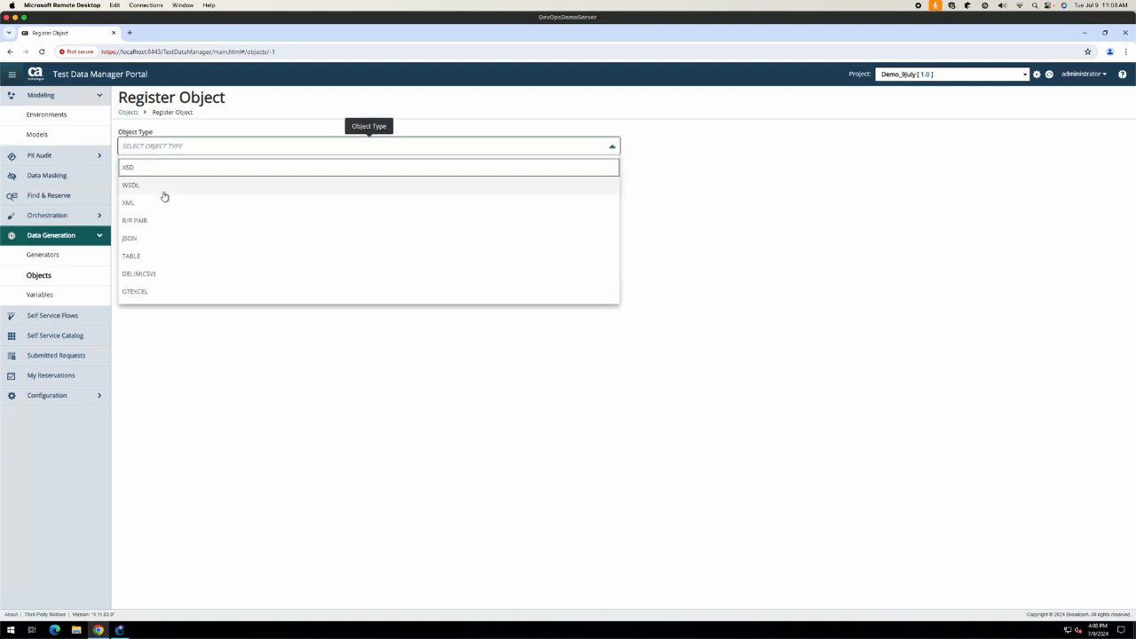
pyautogui.click(141, 255)
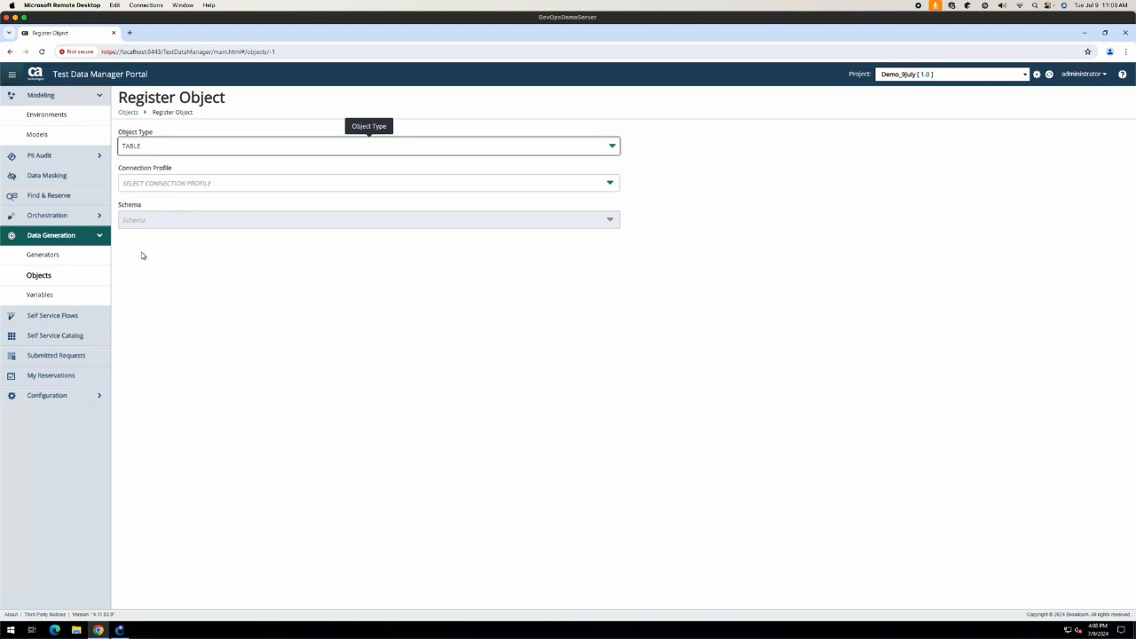
pyautogui.click(186, 177)
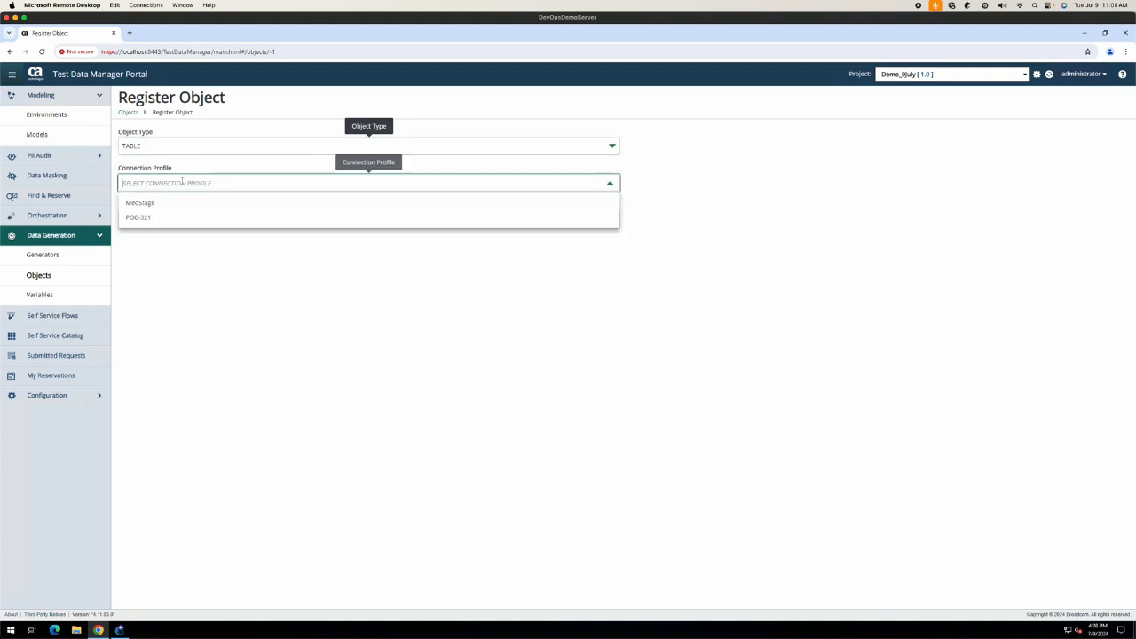
pyautogui.click(149, 202)
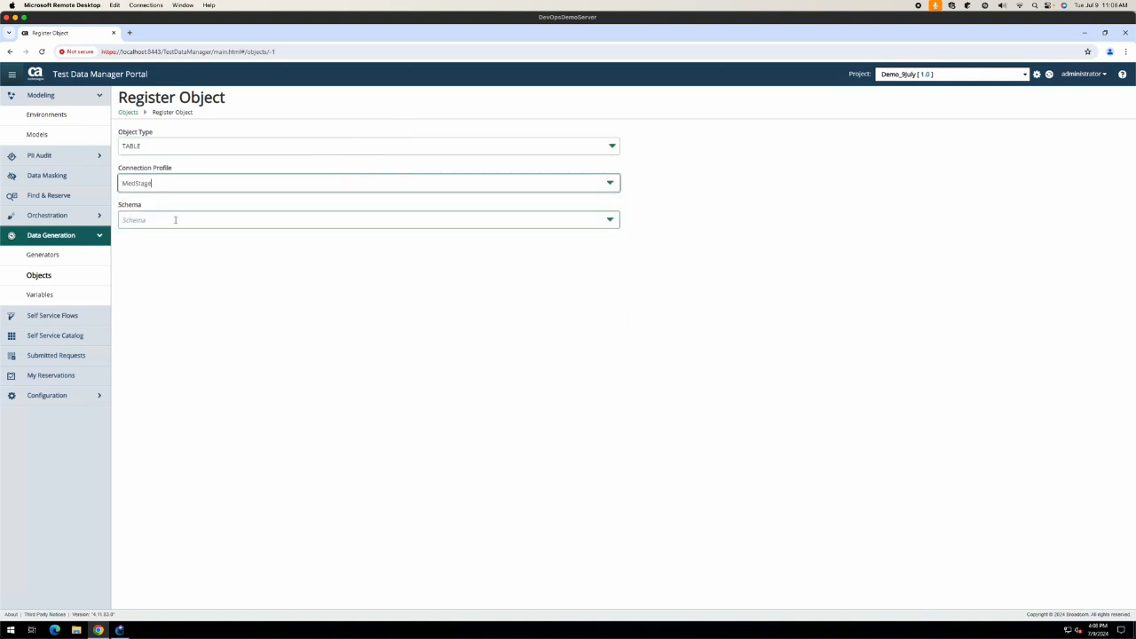
pyautogui.click(175, 219)
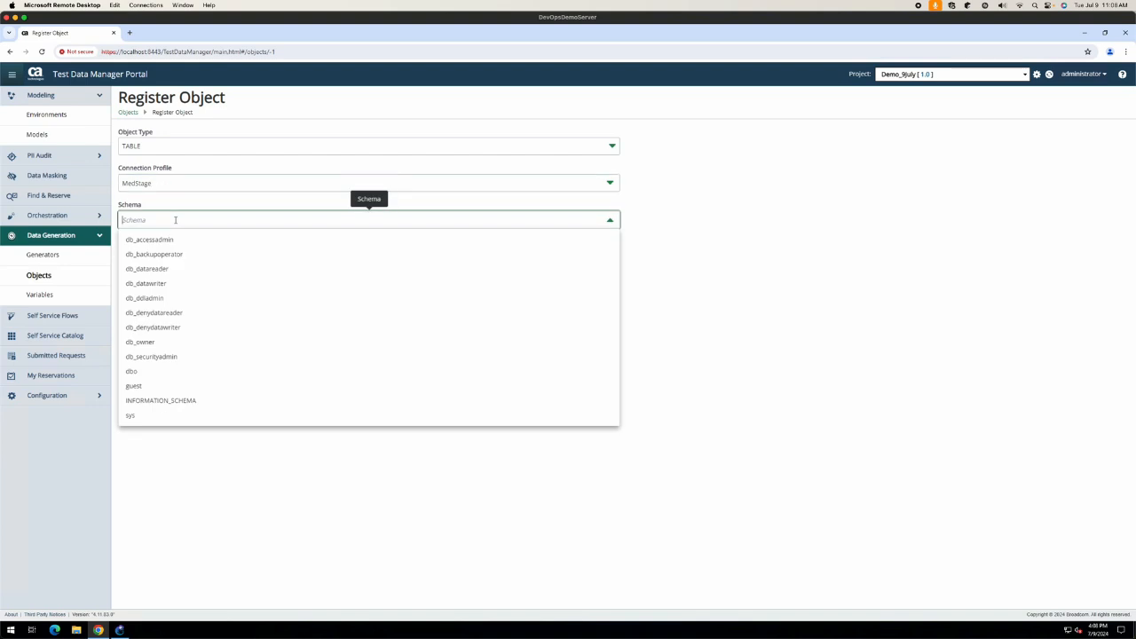
pyautogui.click(150, 372)
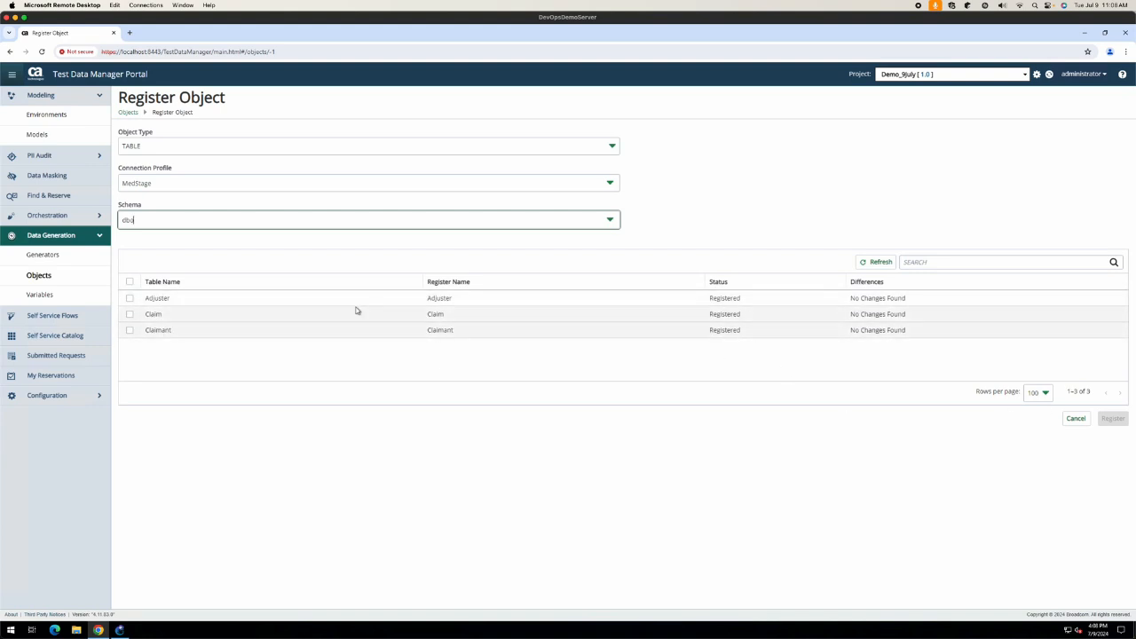
pyautogui.click(65, 263)
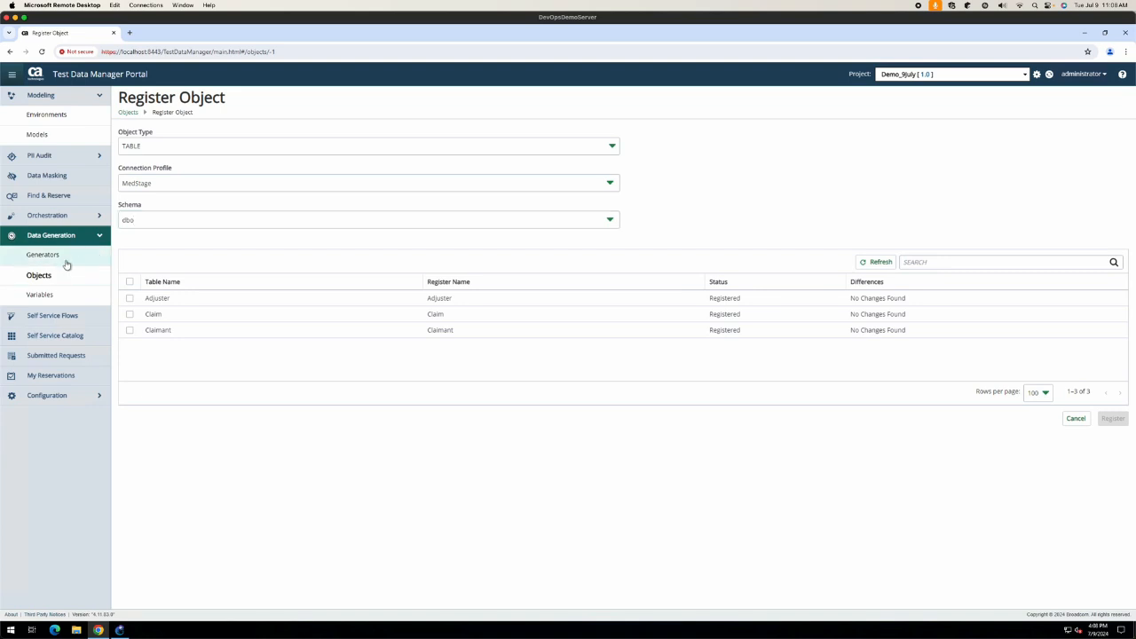
# Step: Save a new generator make_data with description 'this is a demo' and DB Type General
pyautogui.click(146, 136)
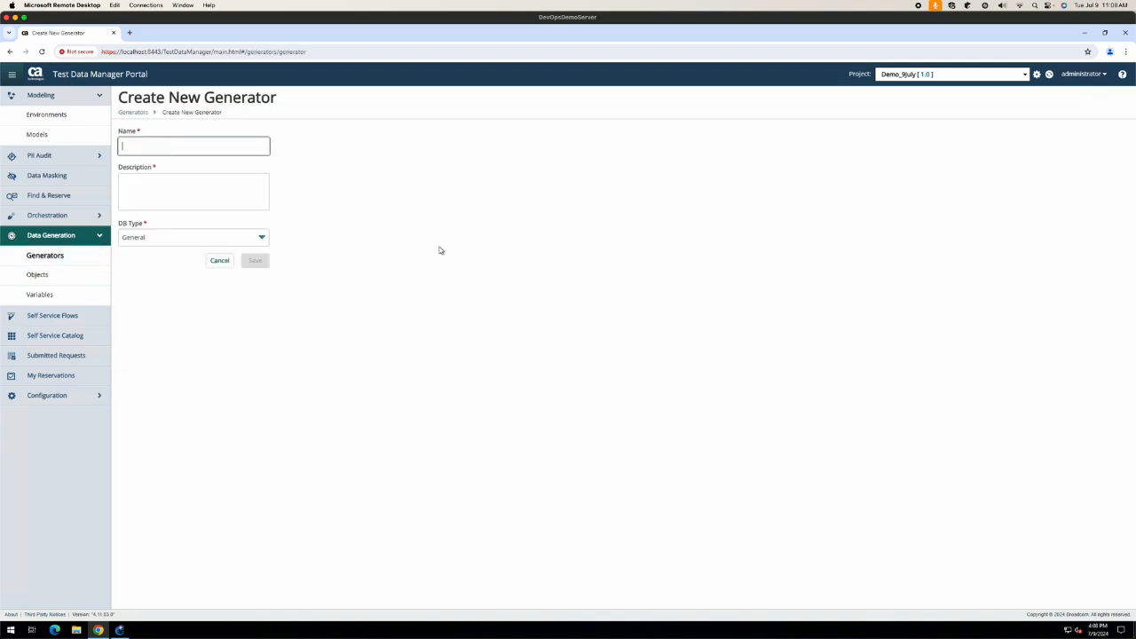
pyautogui.write('make_data')
pyautogui.press('Tab')
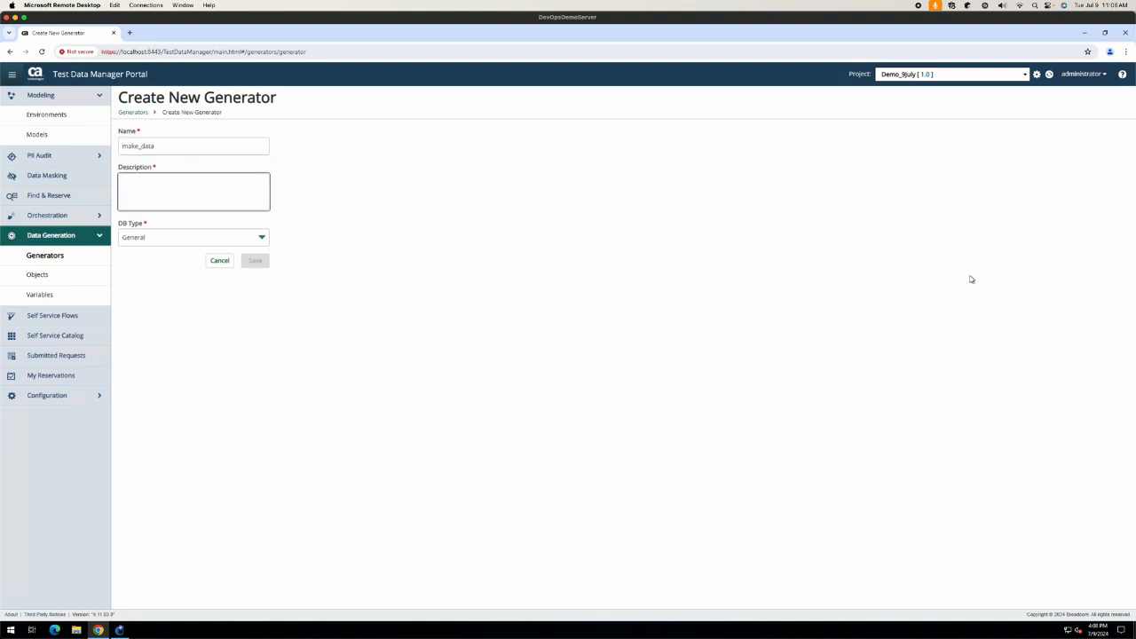
pyautogui.write('this is a demo')
pyautogui.click(204, 237)
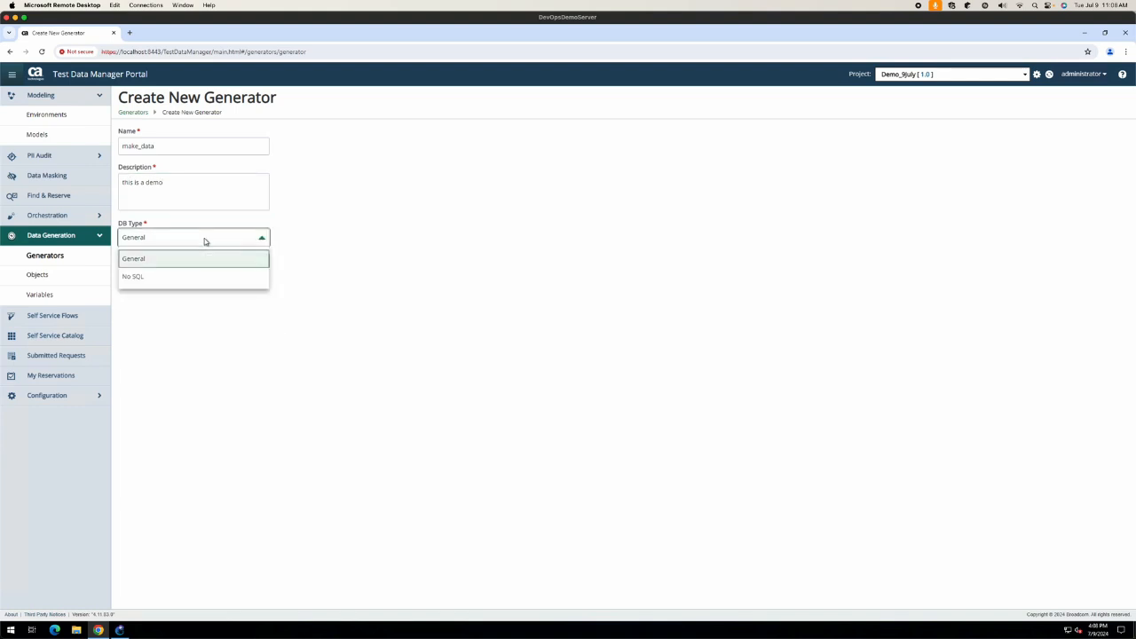
pyautogui.click(165, 262)
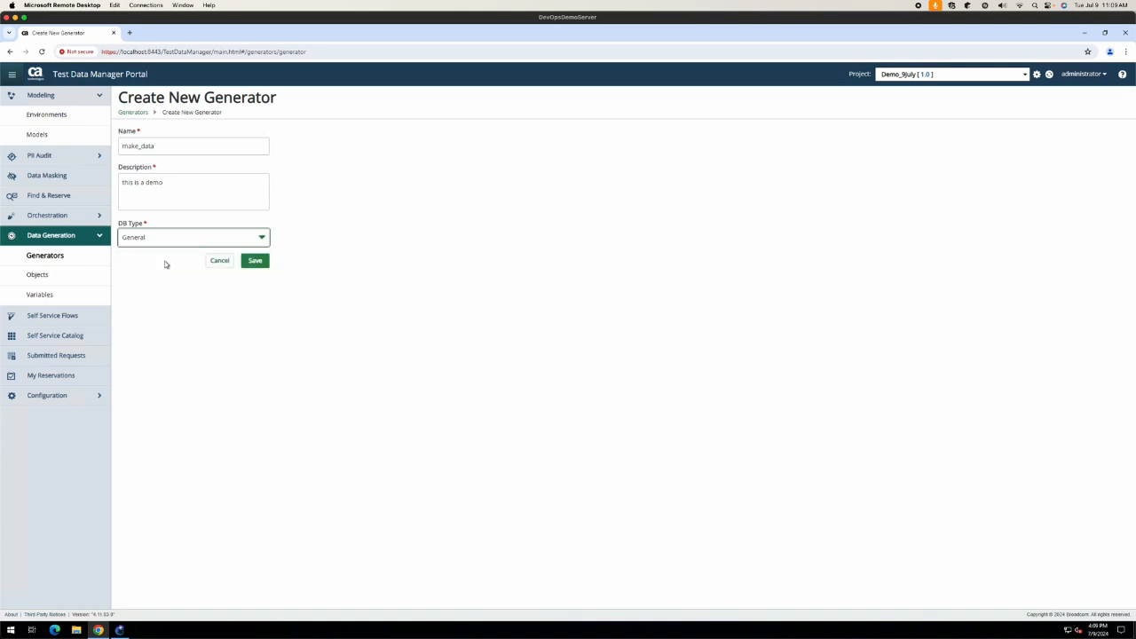
pyautogui.click(257, 263)
pyautogui.click(257, 261)
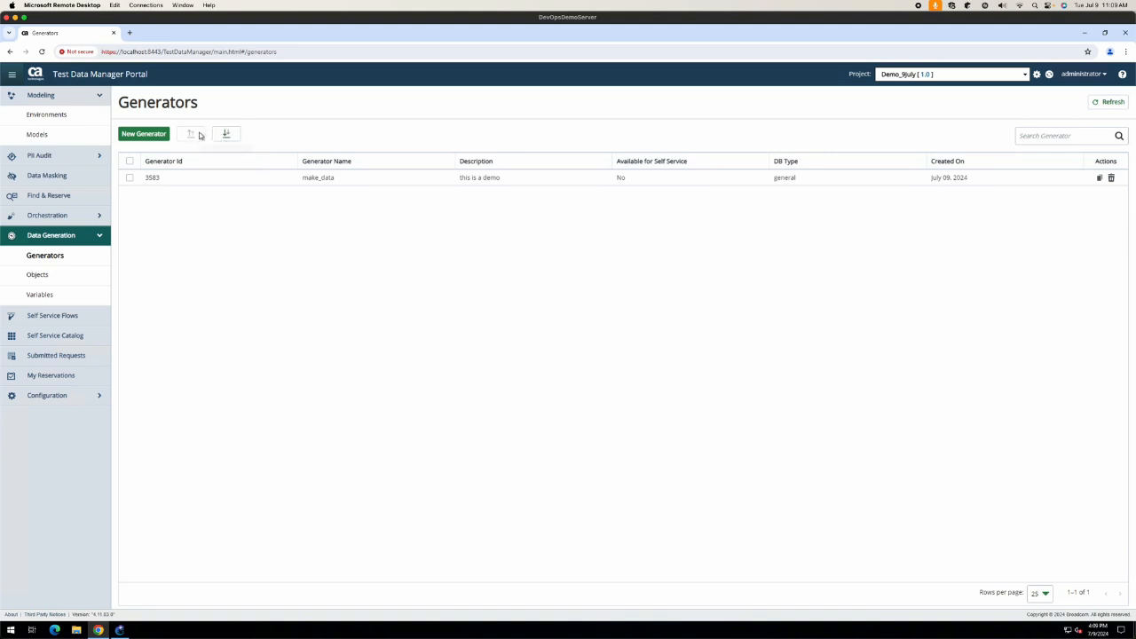
pyautogui.click(156, 178)
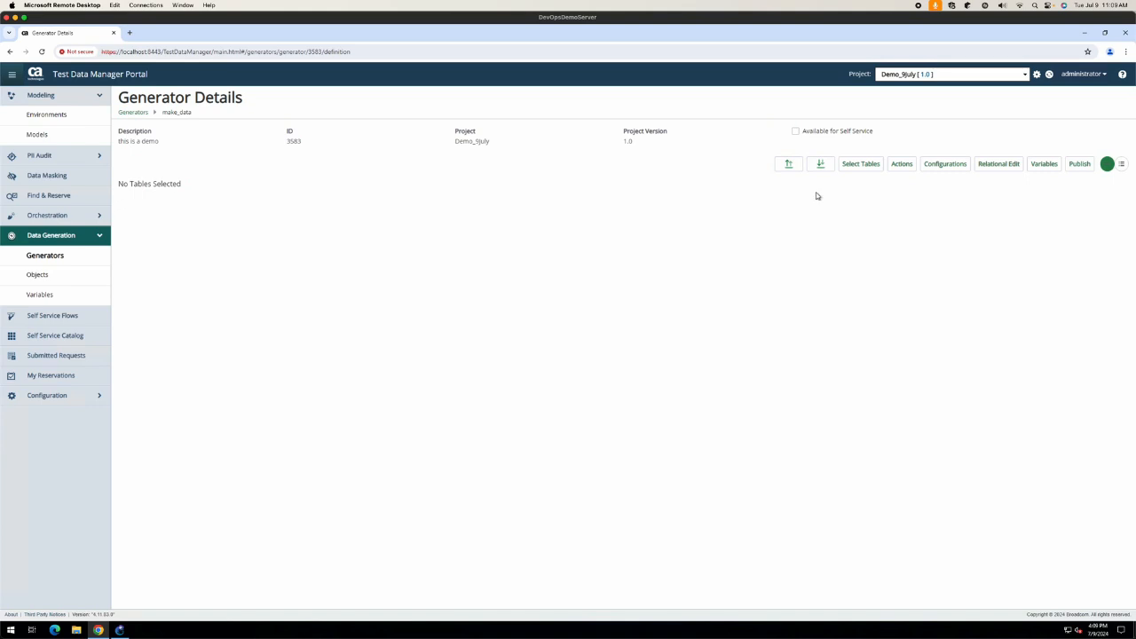
# Step: Add Adjuster, Claim and Claimant to make_data, then dismiss the Relational Edit information message
pyautogui.click(863, 164)
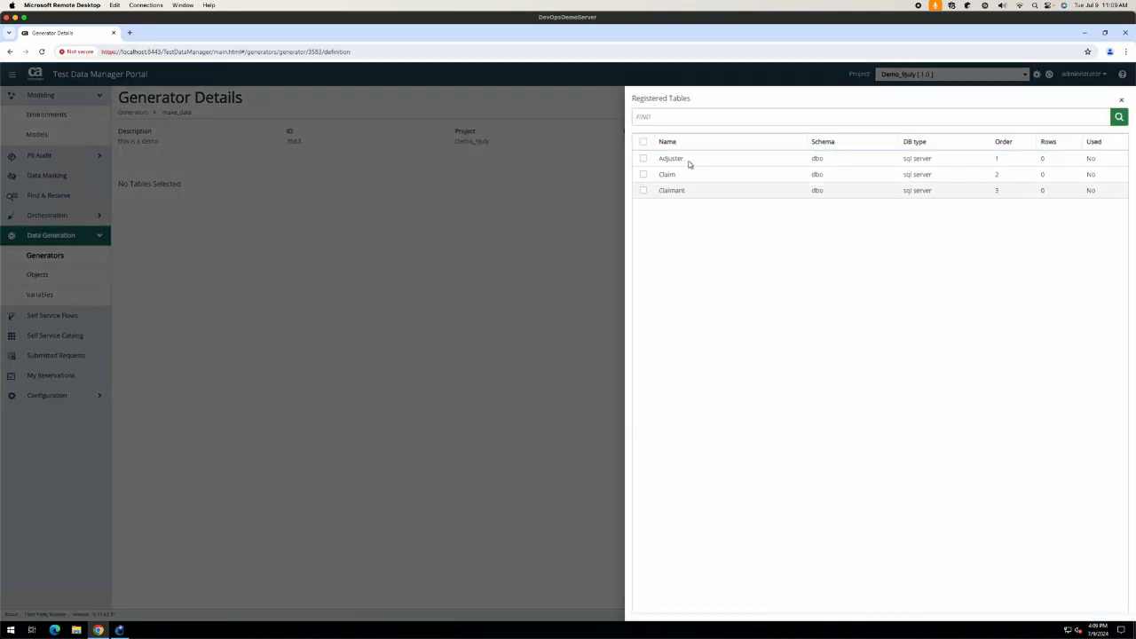
pyautogui.click(643, 142)
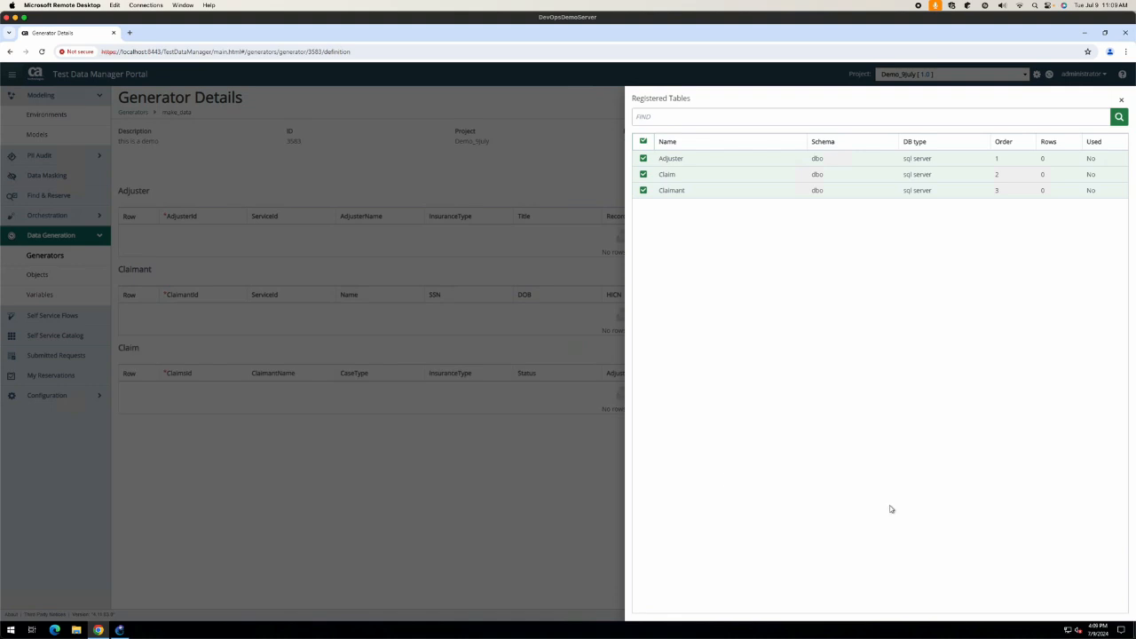
pyautogui.click(525, 500)
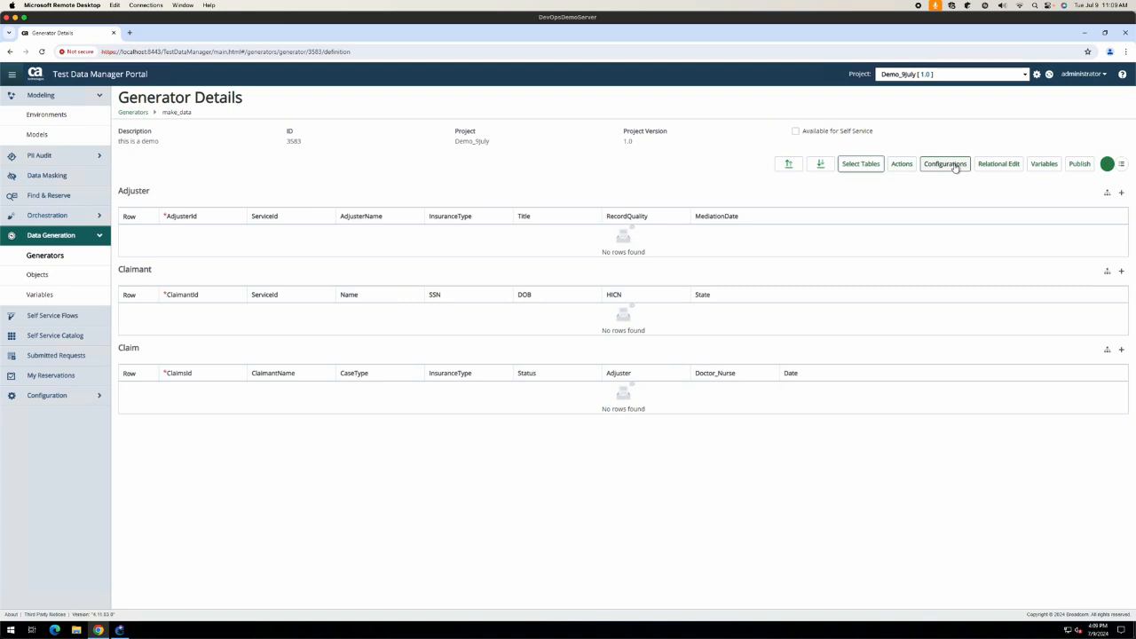
pyautogui.click(998, 167)
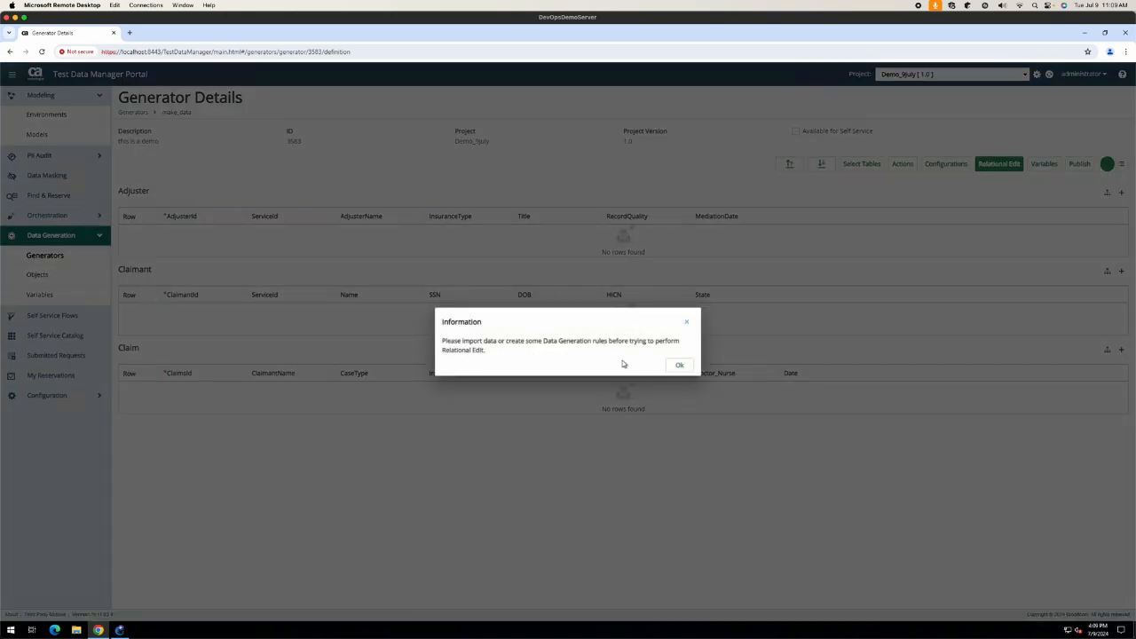
pyautogui.click(679, 365)
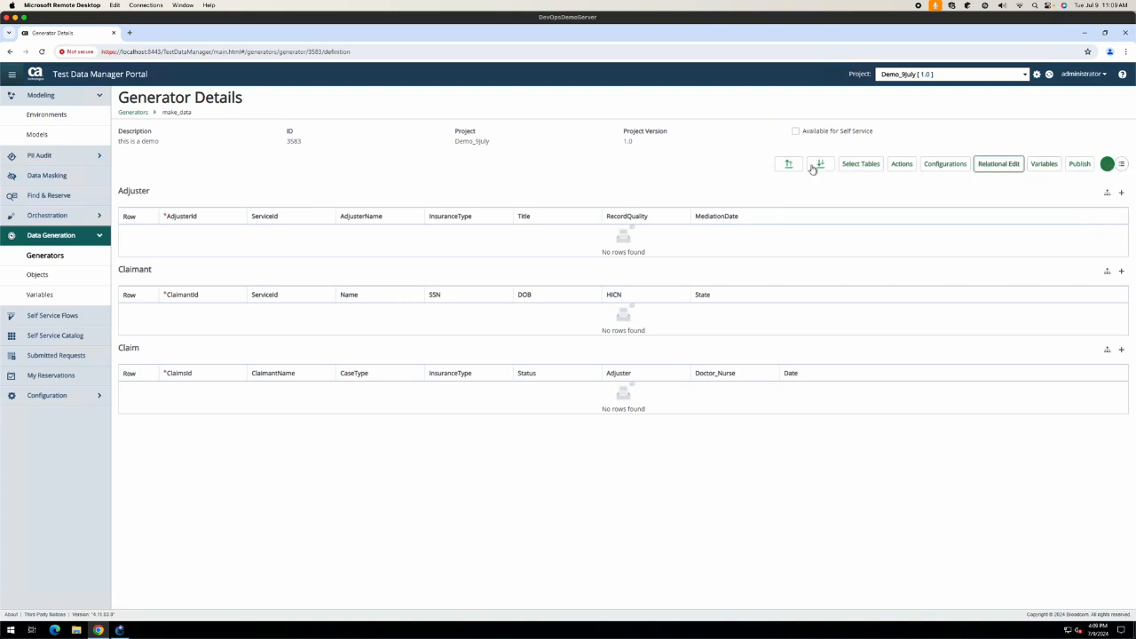
# Step: Enable self service and add Adjuster row 1 with AdjusterId ~NEXT~, leaving Data Painter unchanged
pyautogui.click(795, 131)
pyautogui.click(1121, 194)
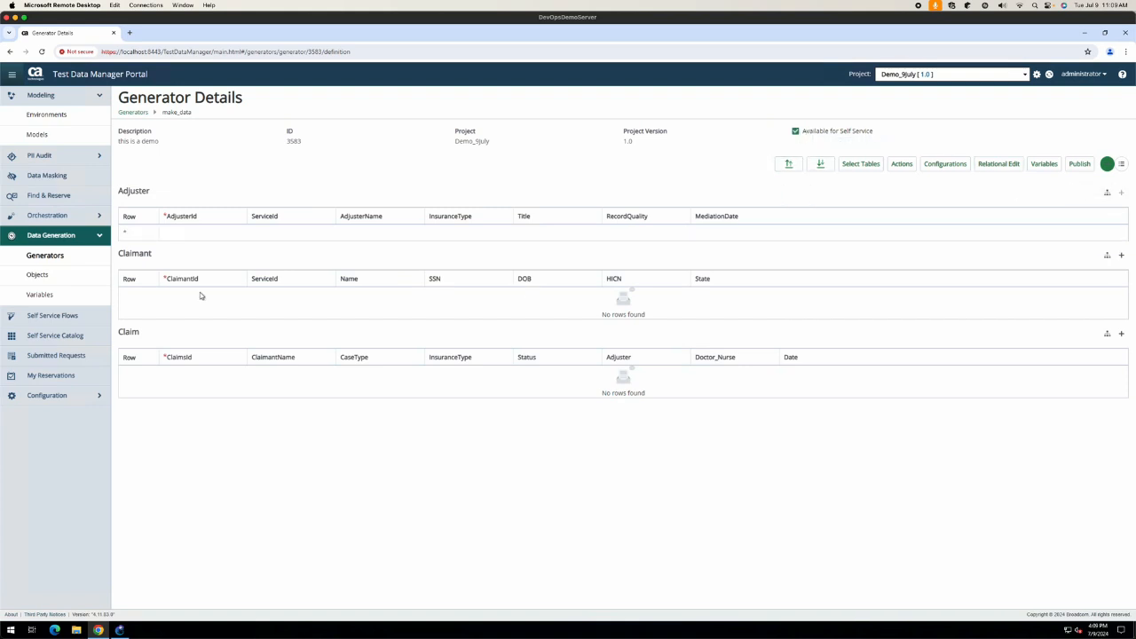
pyautogui.click(186, 235)
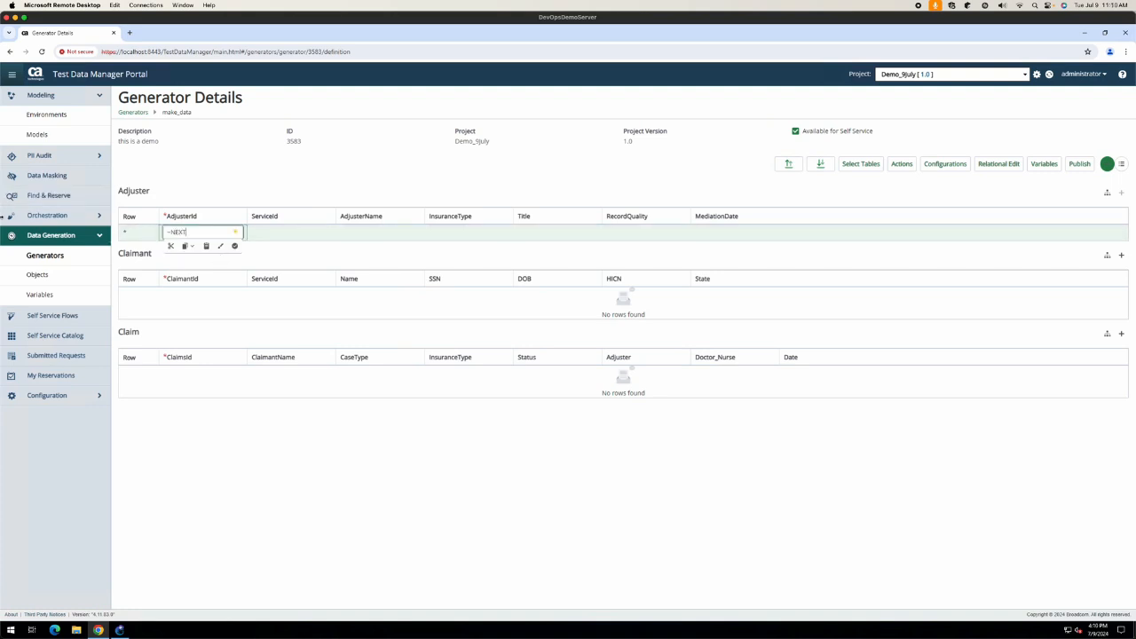
pyautogui.click(194, 247)
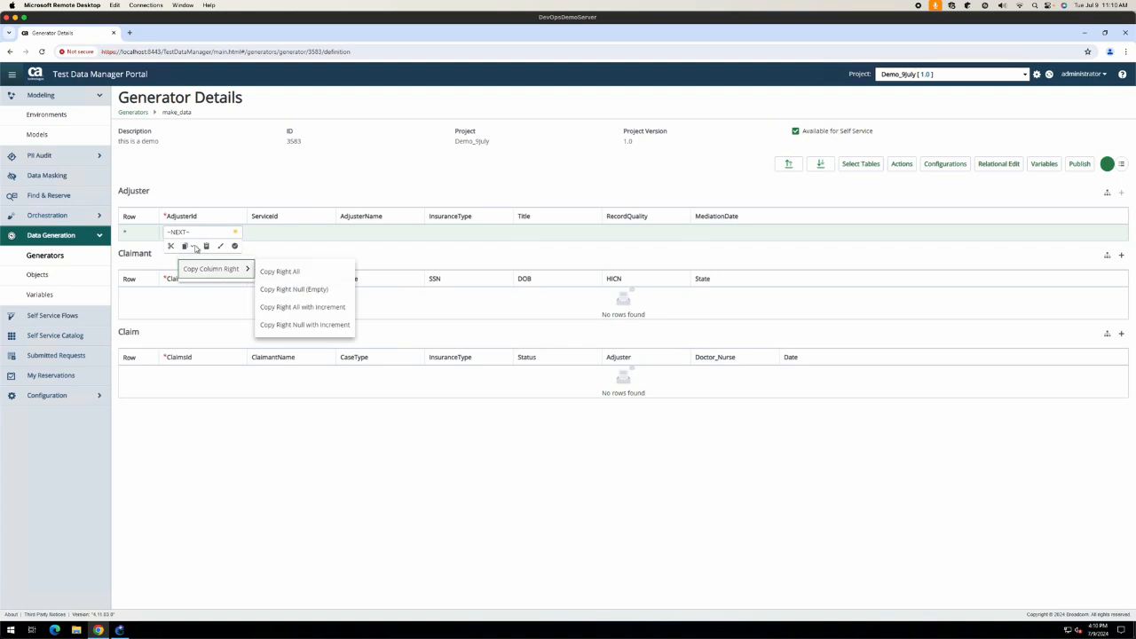
pyautogui.click(221, 246)
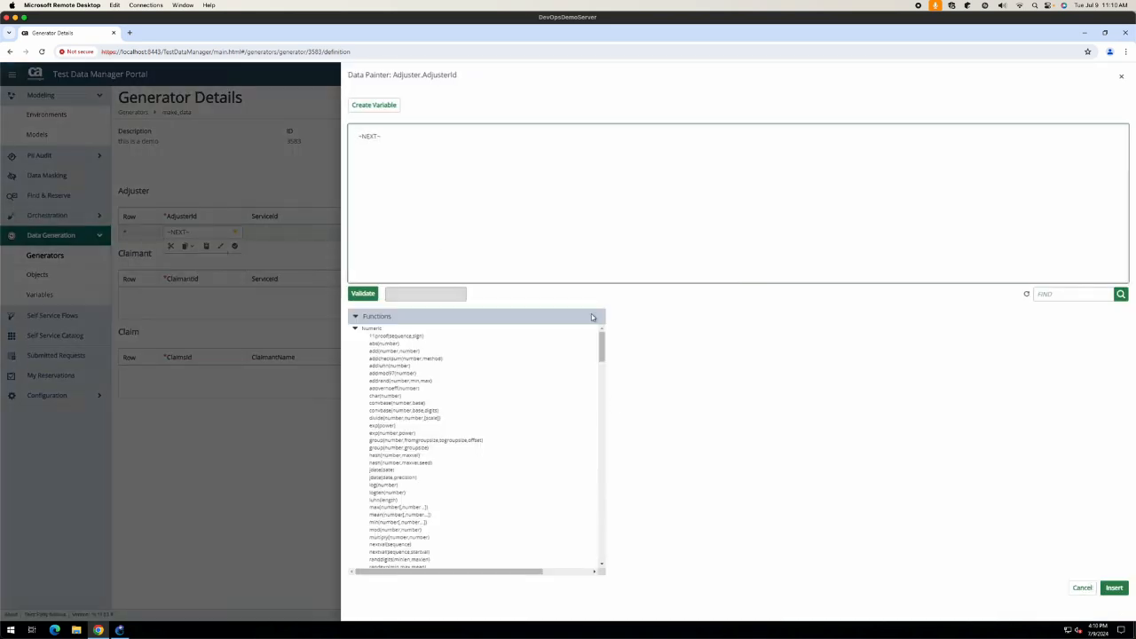
pyautogui.scroll(-2, 572, 382)
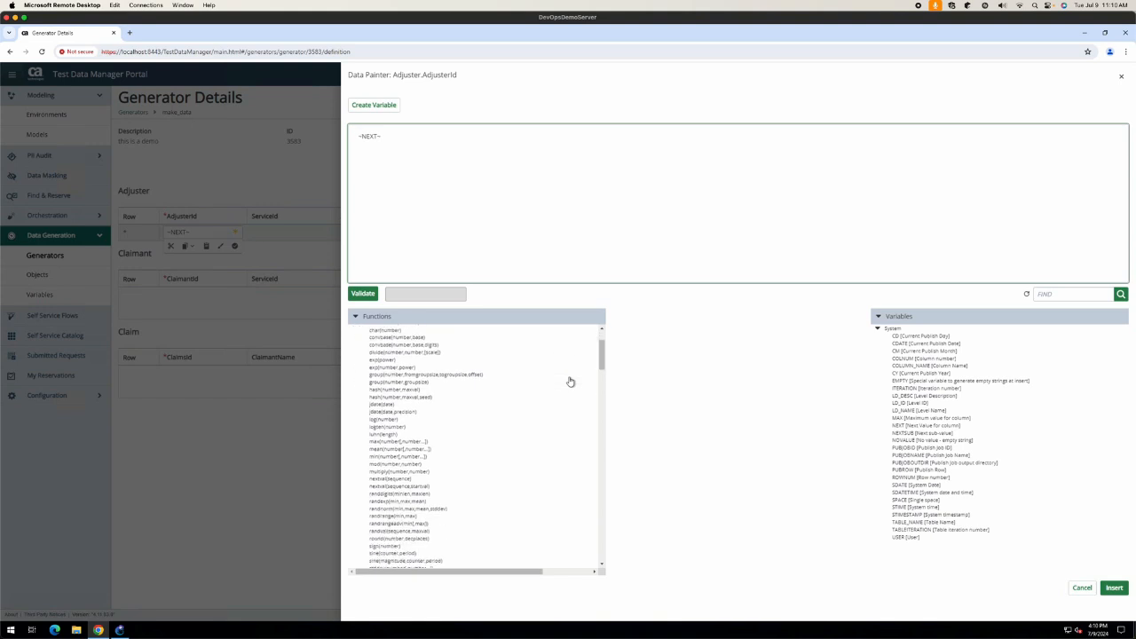
pyautogui.scroll(-10, 571, 382)
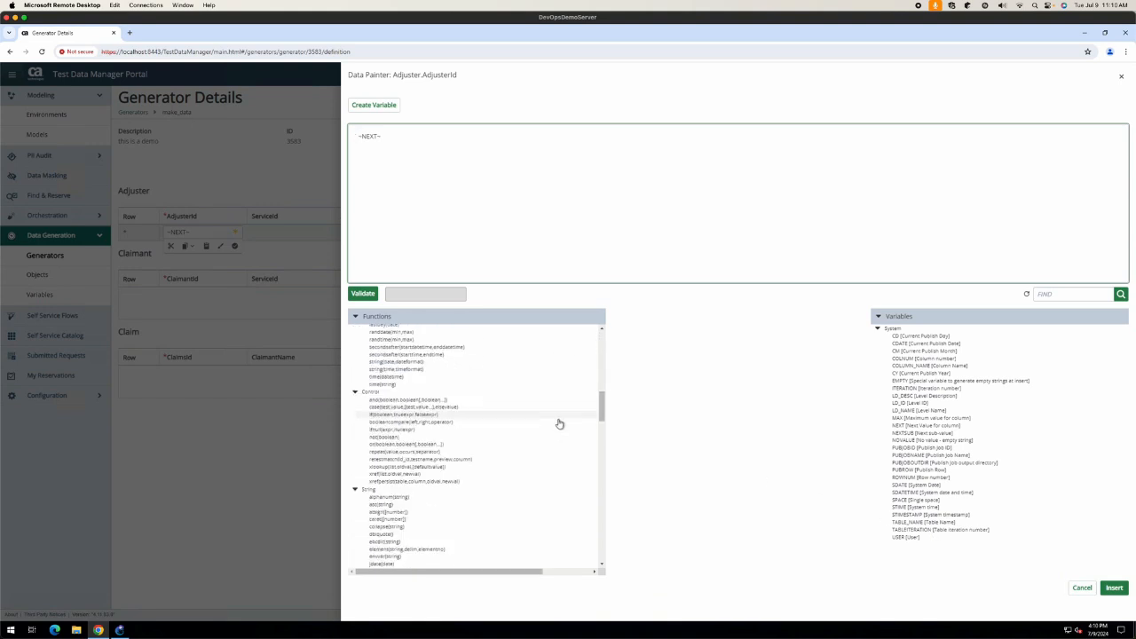
pyautogui.click(1082, 588)
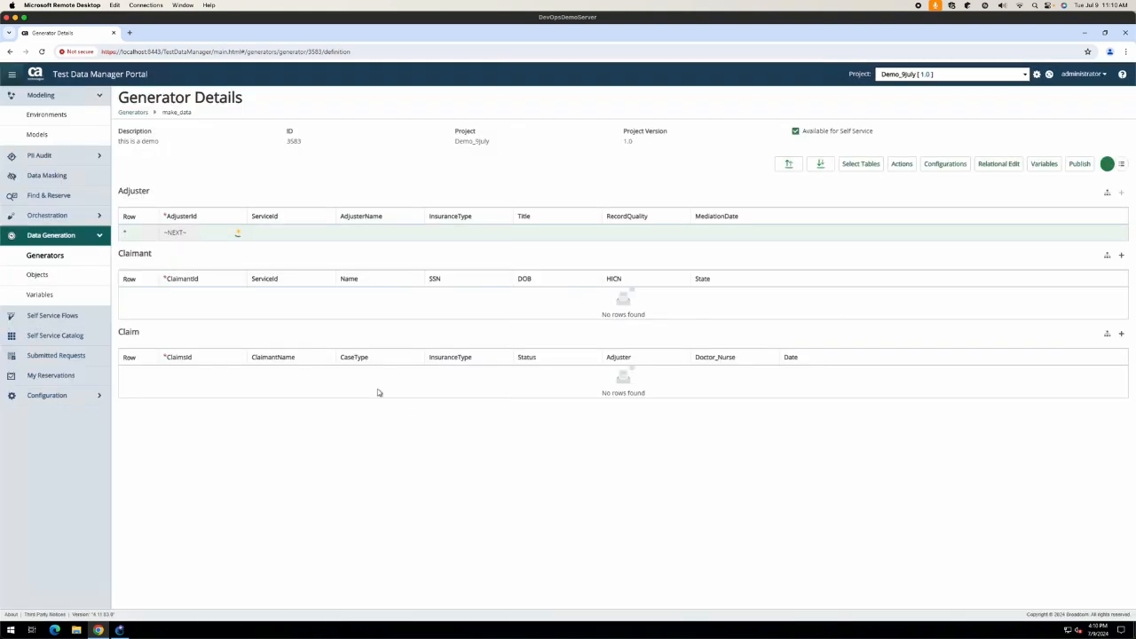
pyautogui.click(272, 233)
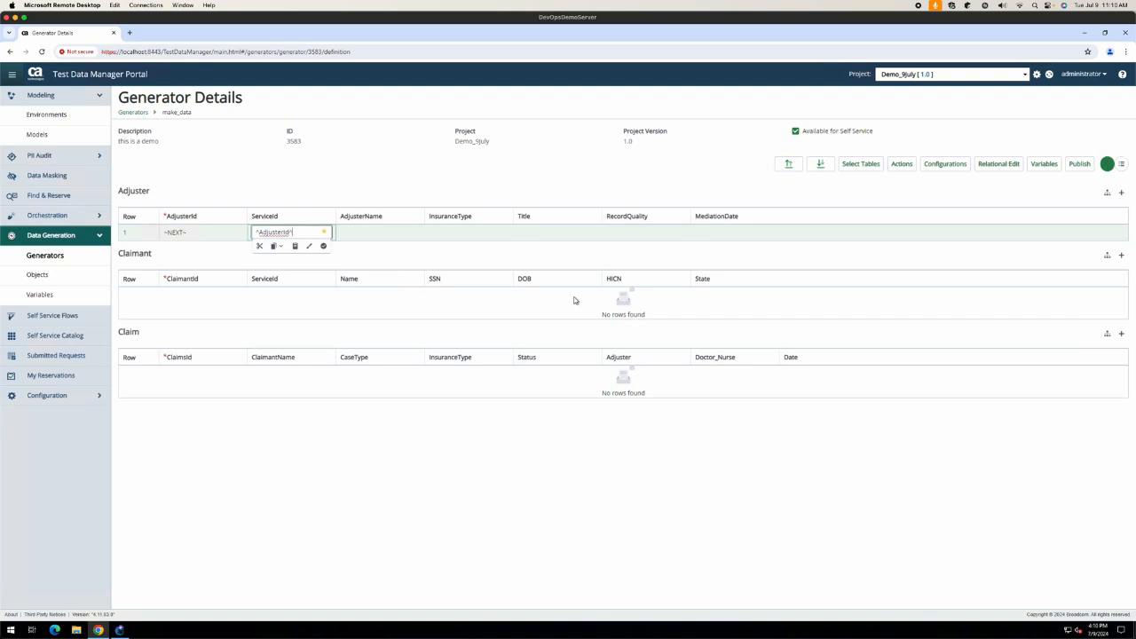
# Step: Commit ^AdjusterId^ as the Adjuster row's ServiceId and start editing AdjusterName in Data Painter
pyautogui.click(384, 259)
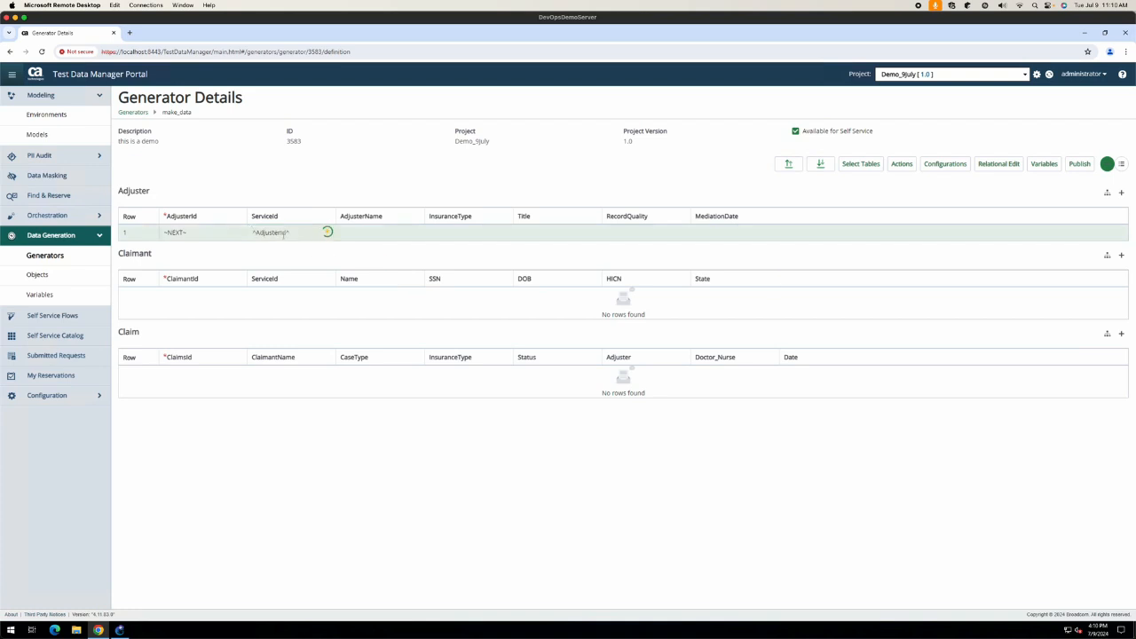
pyautogui.click(351, 234)
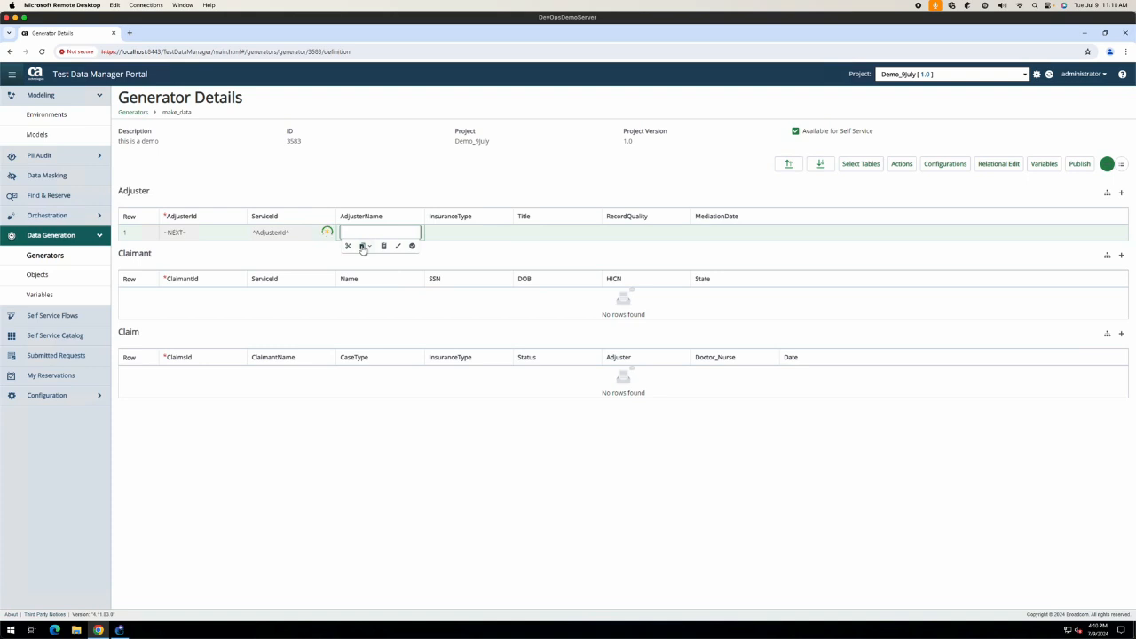
pyautogui.click(396, 247)
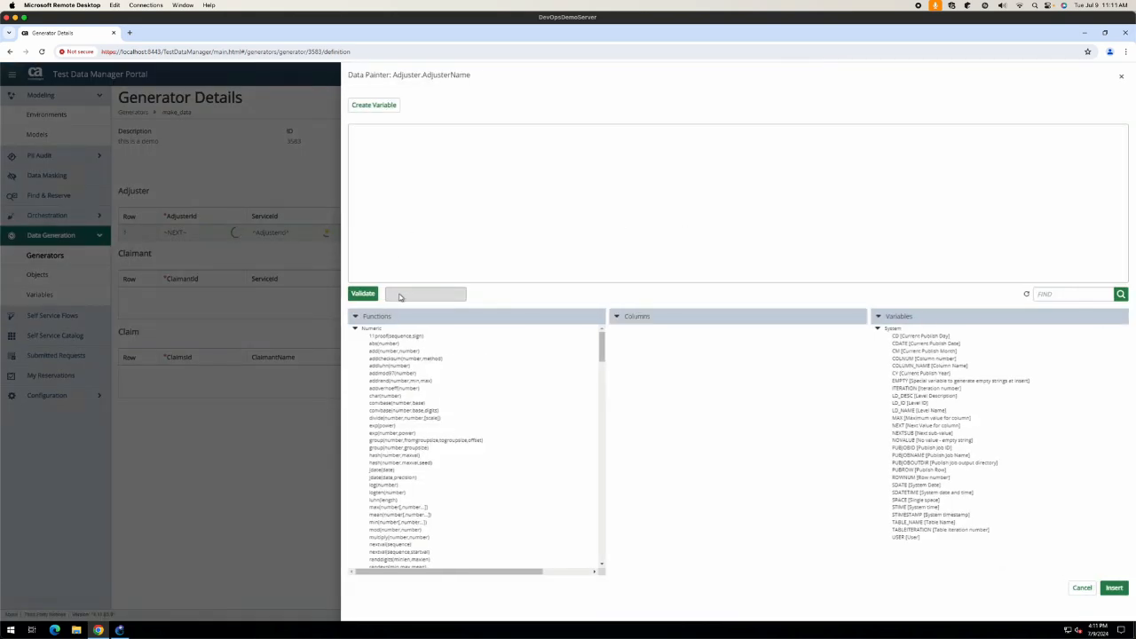
# Step: Search Data Painter for seedlist functions, insert a seqlov function and trim the excess text
pyautogui.click(1049, 297)
pyautogui.write('seedlist')
pyautogui.click(1121, 294)
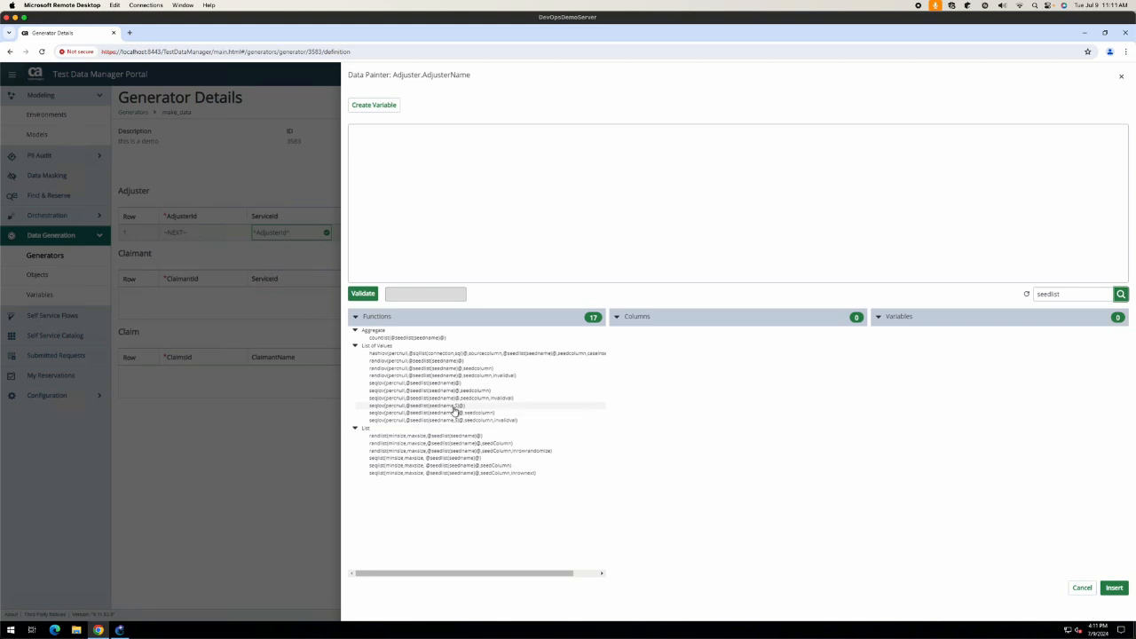
pyautogui.doubleClick(455, 407)
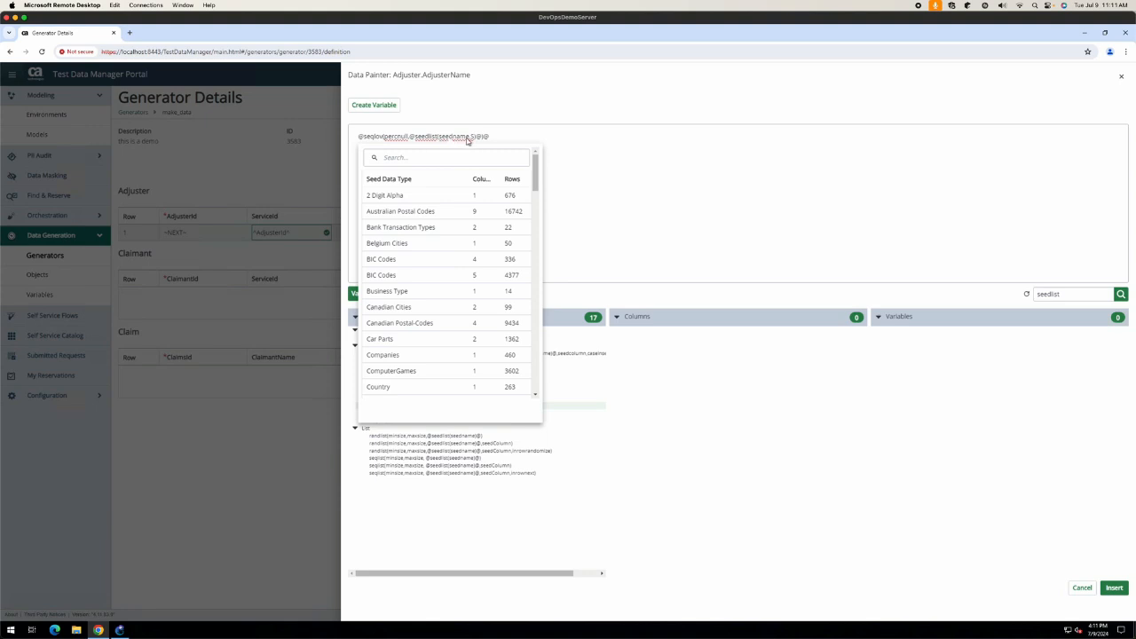
pyautogui.click(615, 149)
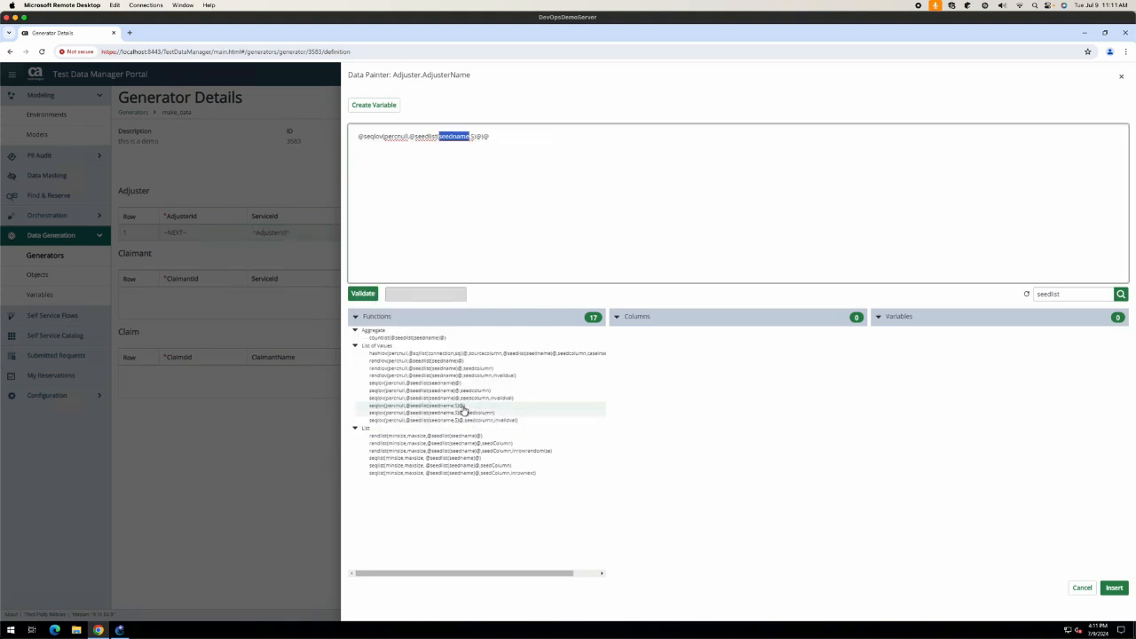
pyautogui.moveTo(489, 135); pyautogui.dragTo(340, 156)
pyautogui.press('BackSpace')
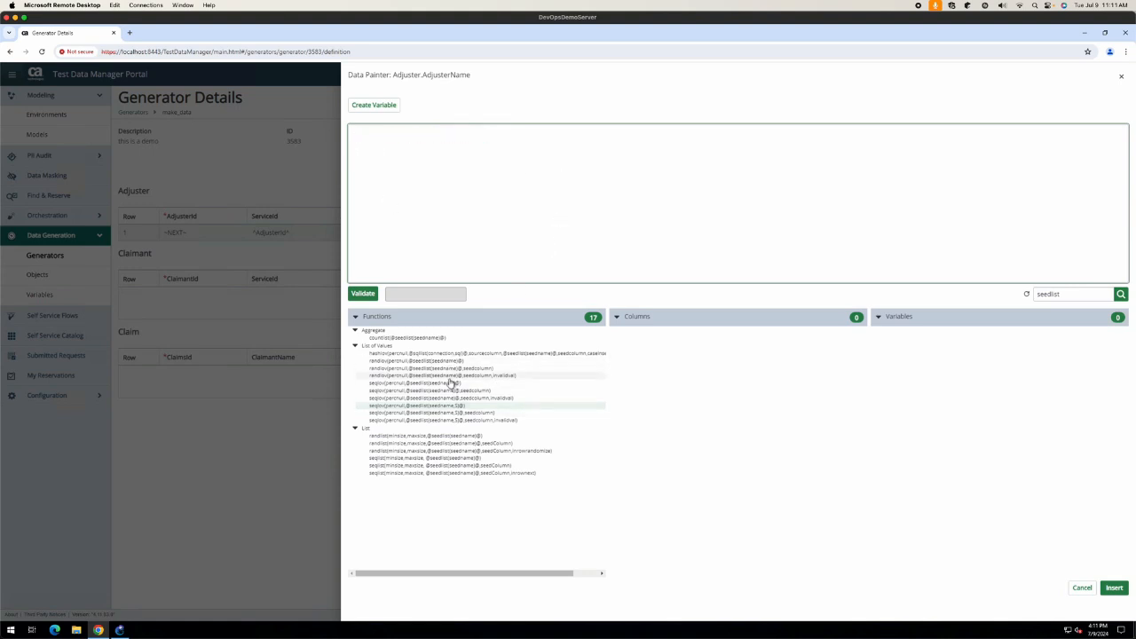
# Step: Insert seqlov with the FirstName seed list and apply it as the AdjusterName expression
pyautogui.click(437, 386)
pyautogui.doubleClick(436, 382)
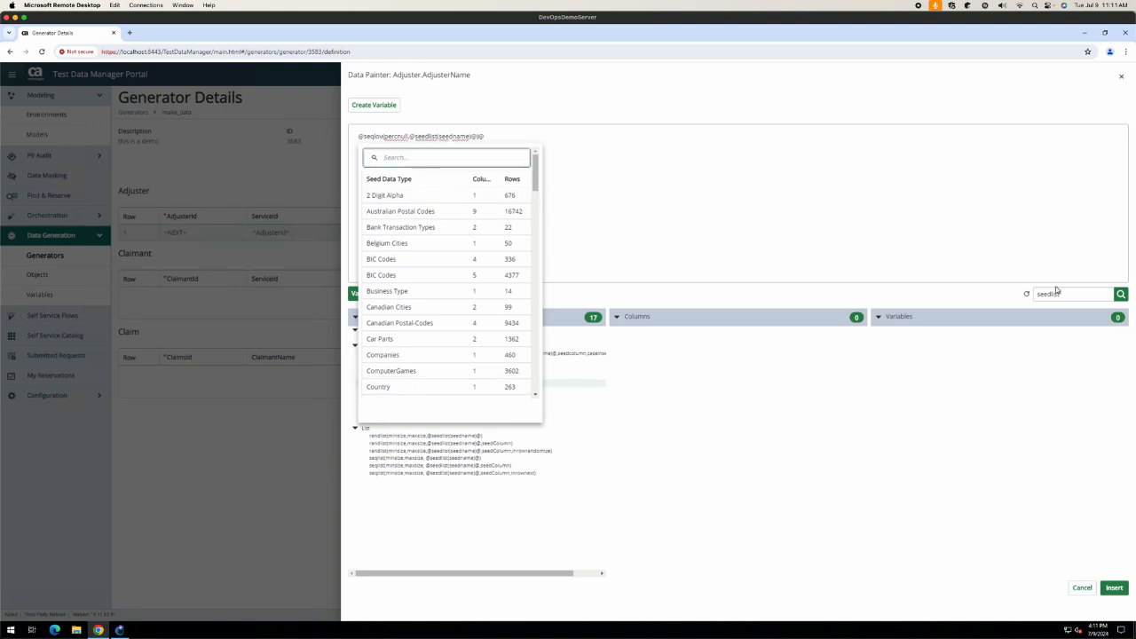
pyautogui.write('name')
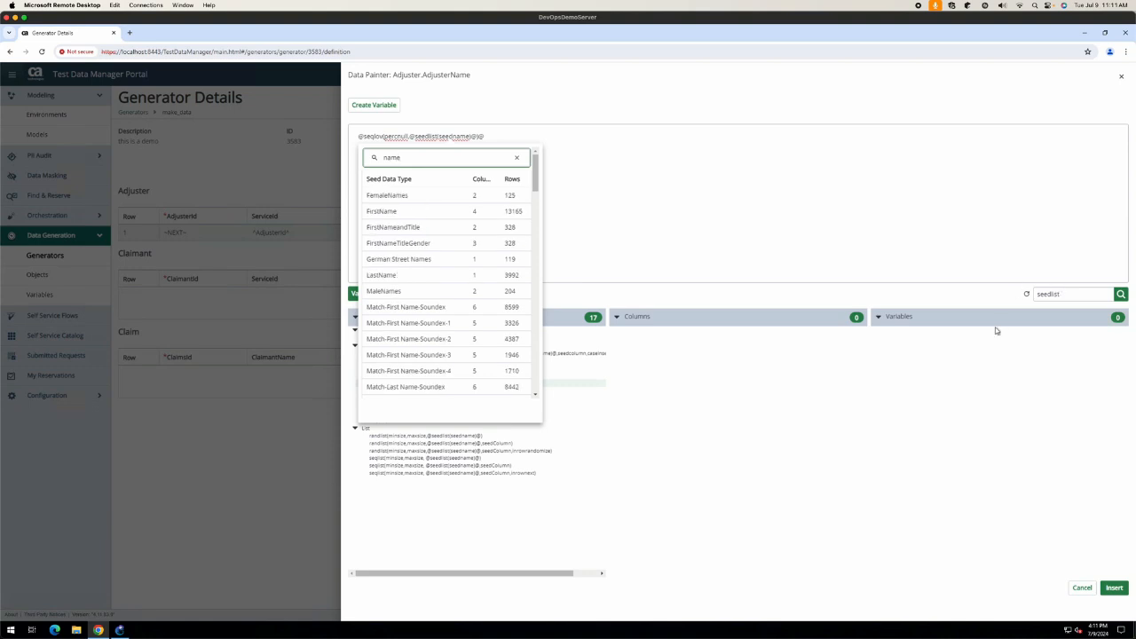
pyautogui.click(432, 214)
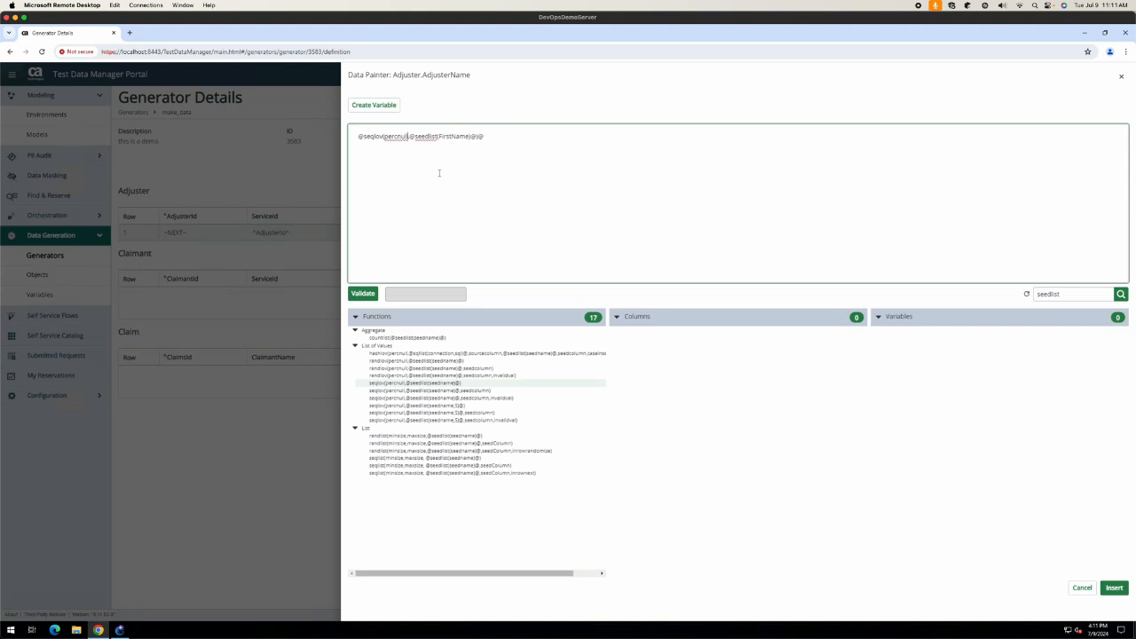
pyautogui.write('5')
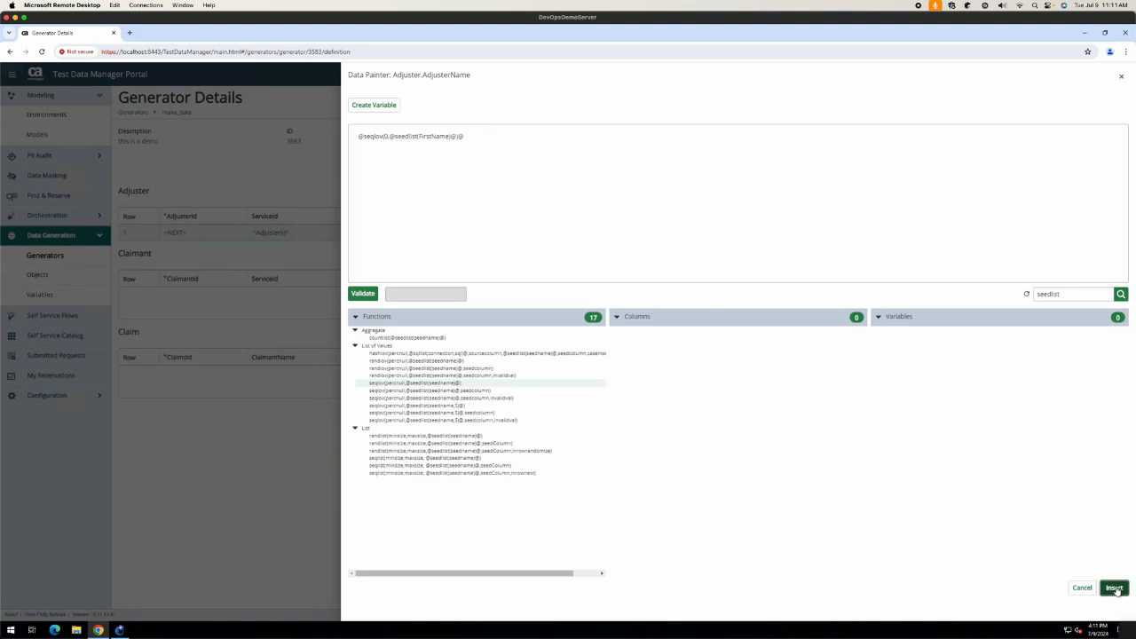
pyautogui.click(1114, 587)
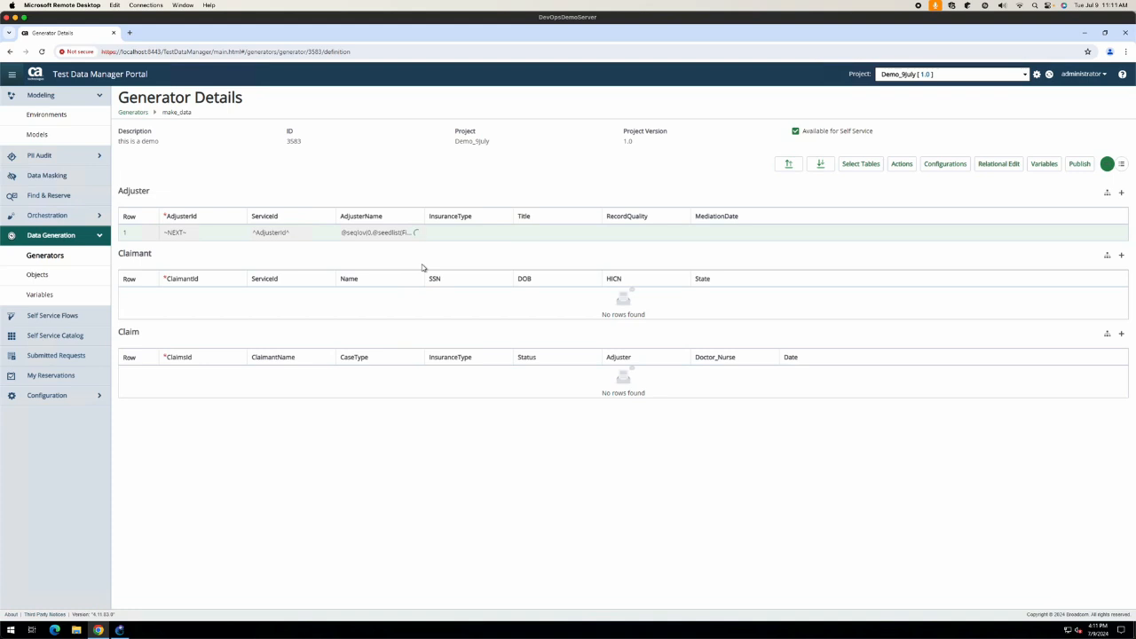
pyautogui.click(1110, 197)
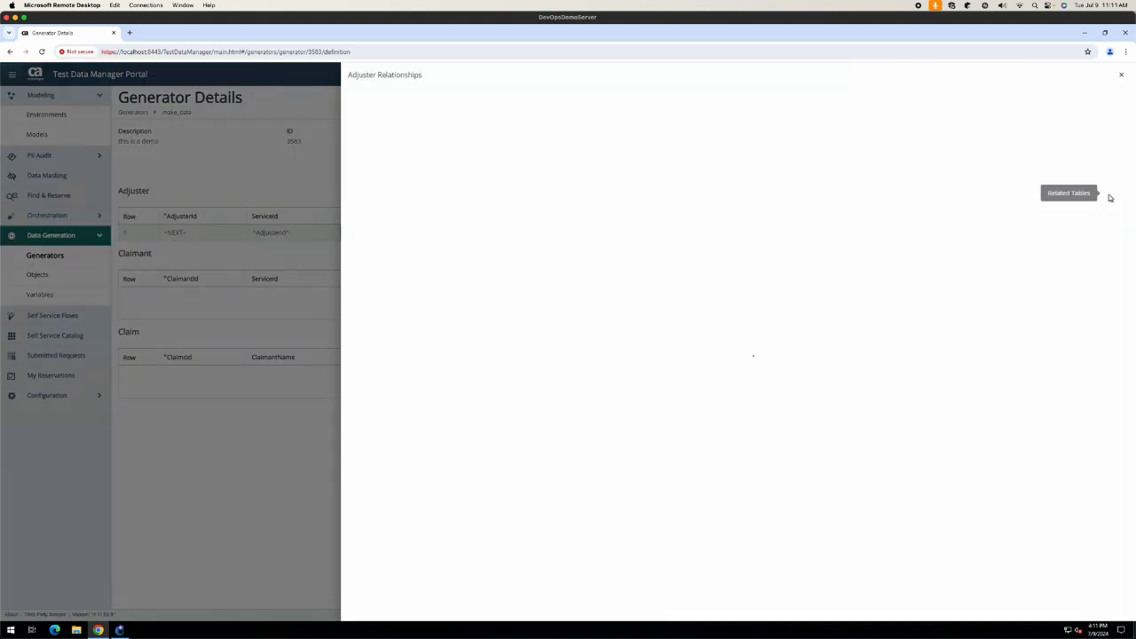
pyautogui.click(273, 402)
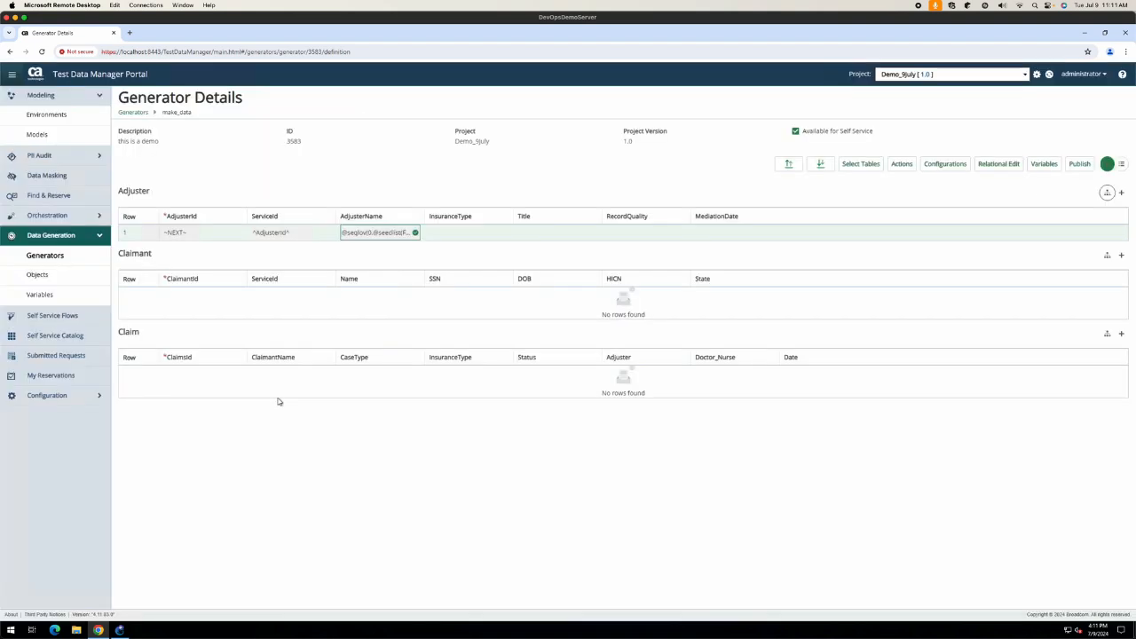
pyautogui.click(1121, 165)
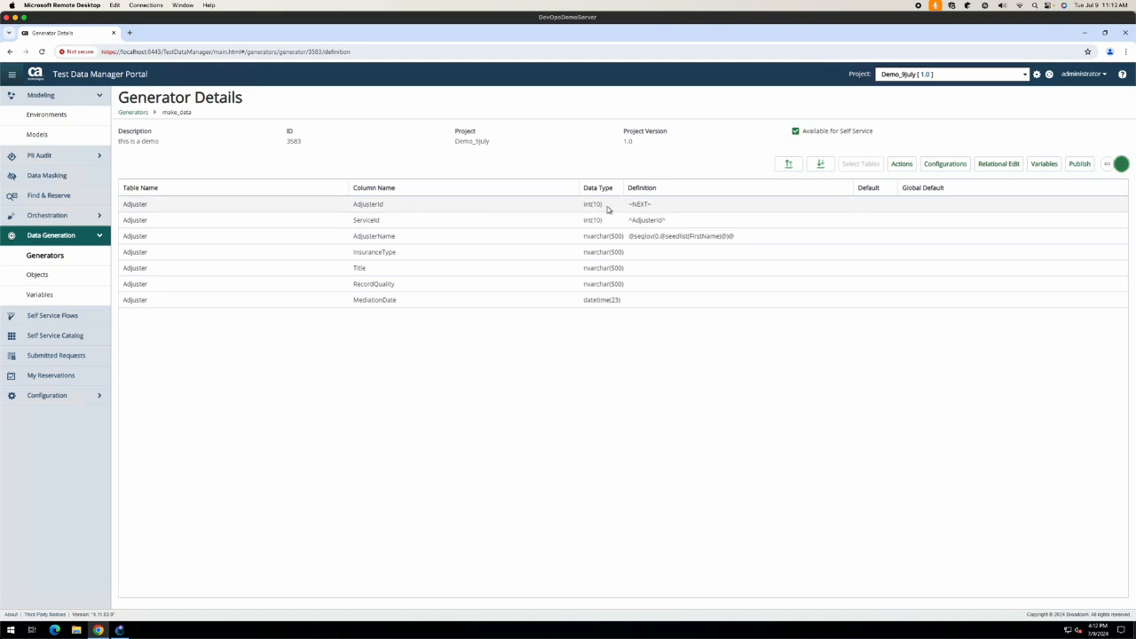
pyautogui.click(1106, 165)
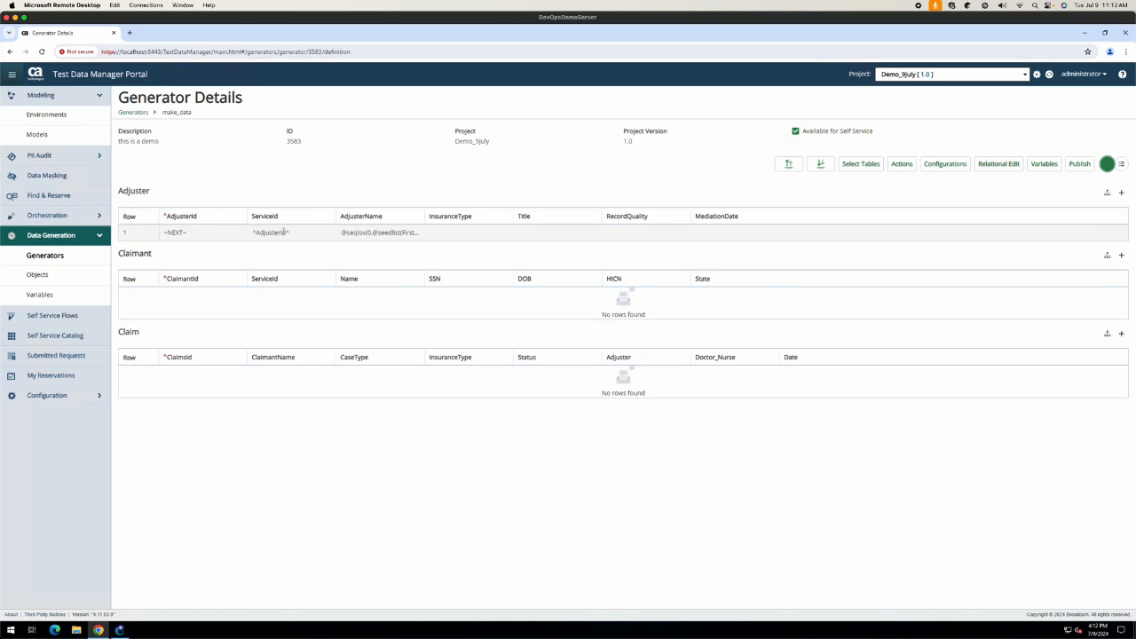
pyautogui.click(193, 231)
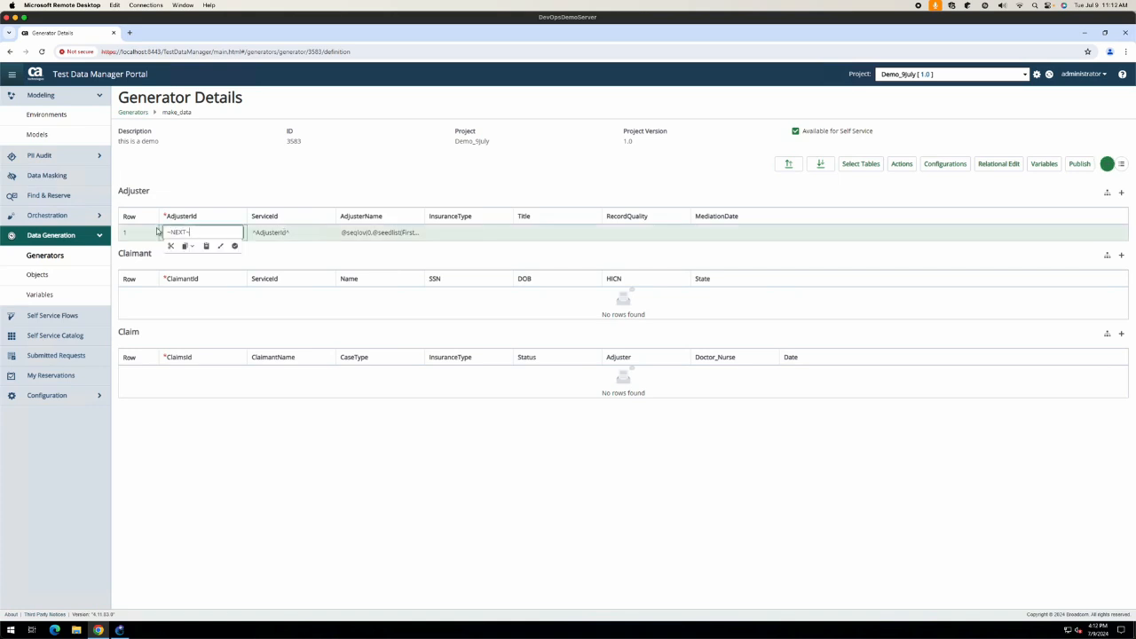
# Step: Add a Claimant row whose ClaimantId is ~NEXT~, copied from AdjusterId
pyautogui.click(219, 267)
pyautogui.click(190, 232)
pyautogui.moveTo(190, 232); pyautogui.dragTo(161, 232)
pyautogui.click(159, 232)
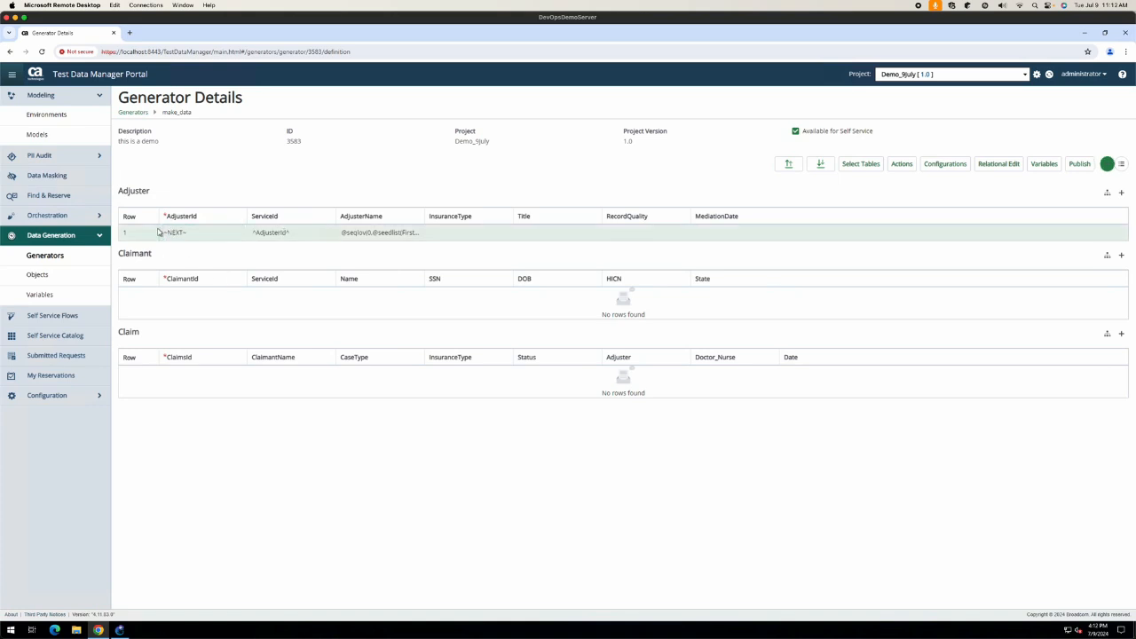
pyautogui.click(1121, 255)
pyautogui.click(188, 295)
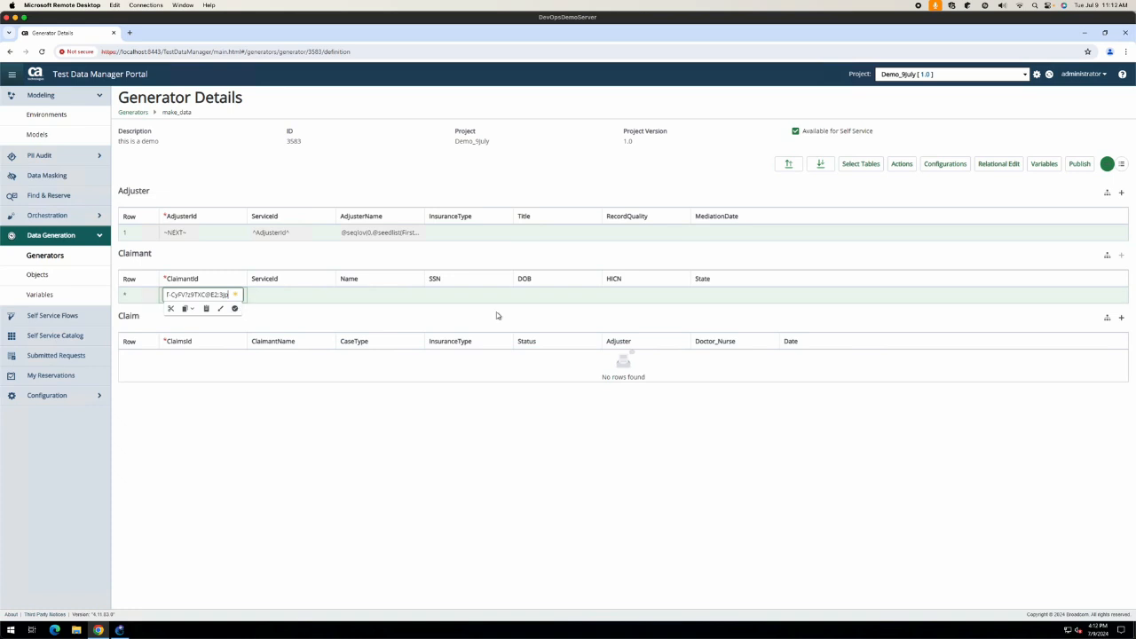
pyautogui.hotkey('ctrl', 'z')
pyautogui.doubleClick(180, 232)
pyautogui.moveTo(195, 232); pyautogui.dragTo(166, 233)
pyautogui.hotkey('ctrl', 'c')
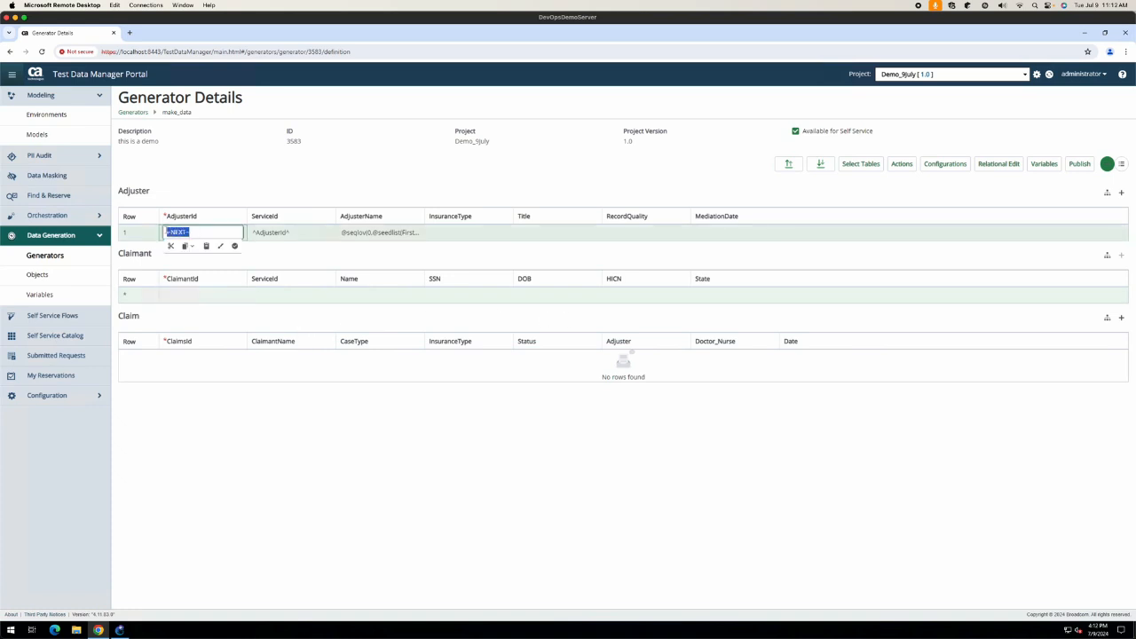
pyautogui.click(184, 296)
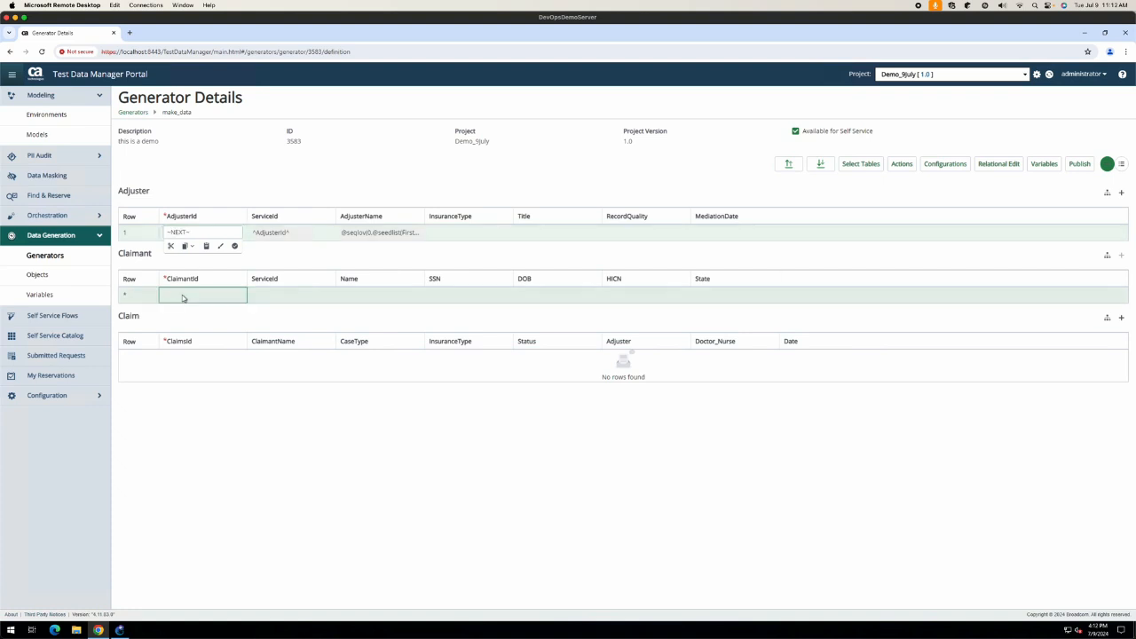
pyautogui.hotkey('ctrl', 'v')
pyautogui.click(283, 322)
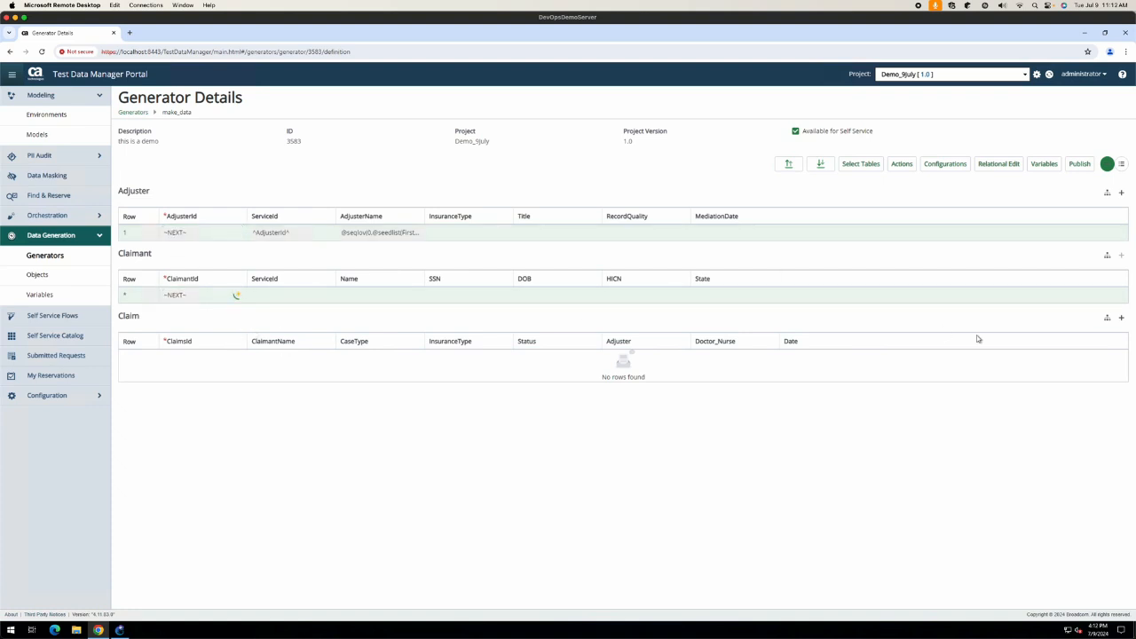
# Step: Add a Claim row with ClaimsId ~NEXT~; paste the seqlov FirstName formula into Name and ClaimantName
pyautogui.click(1120, 317)
pyautogui.click(178, 357)
pyautogui.hotkey('ctrl', 'v')
pyautogui.click(364, 233)
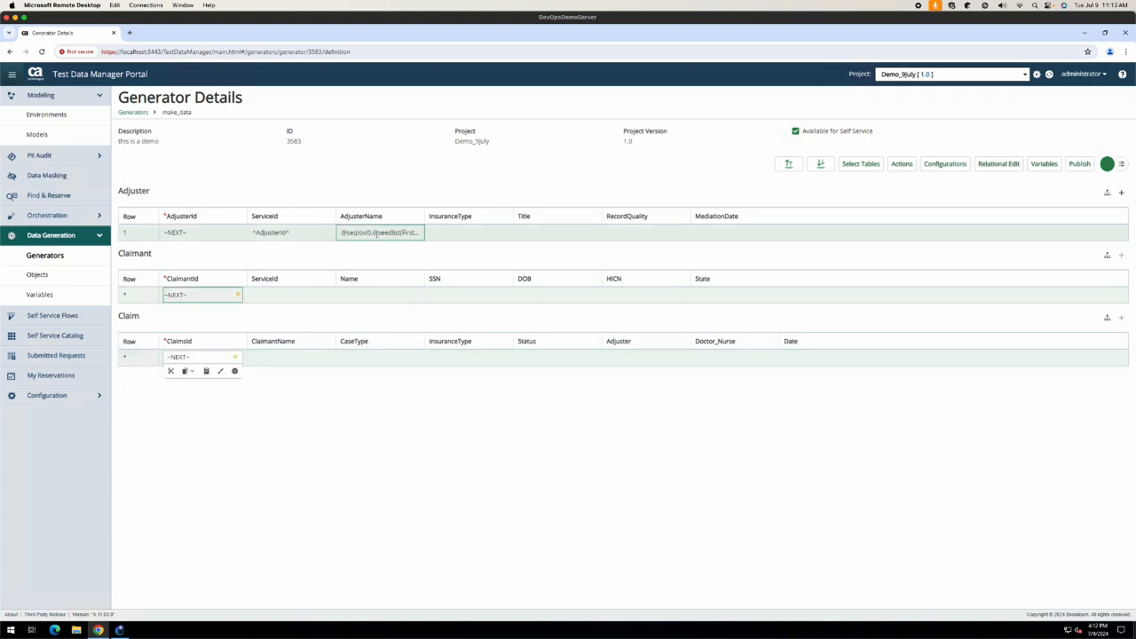
pyautogui.hotkey('ctrl', 'a')
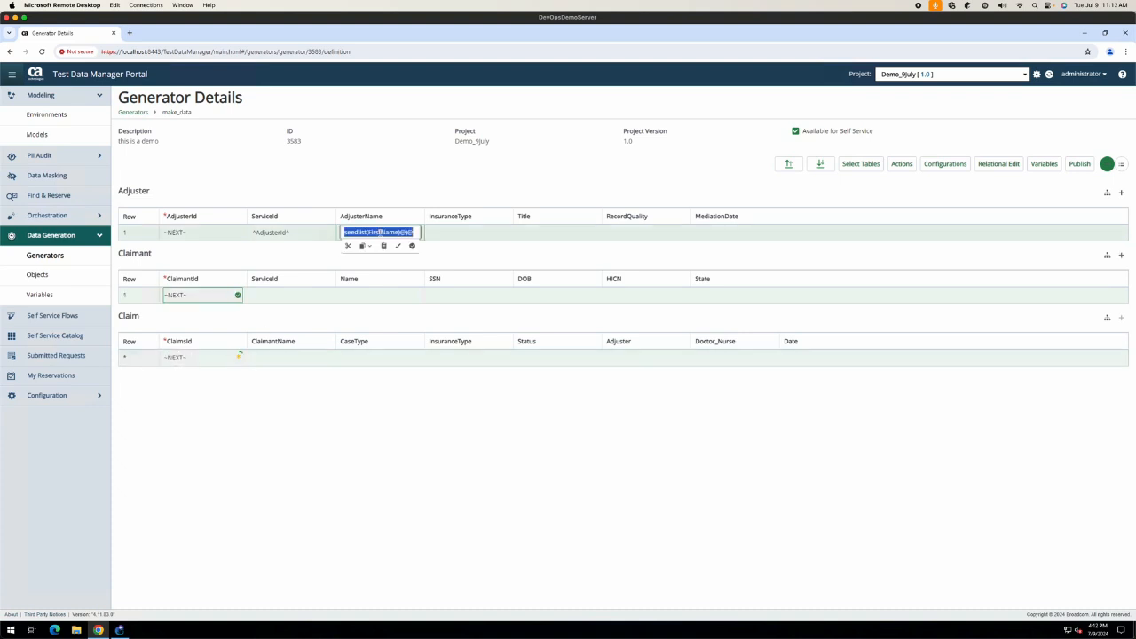
pyautogui.click(283, 299)
pyautogui.click(390, 297)
pyautogui.hotkey('ctrl', 'v')
pyautogui.click(312, 364)
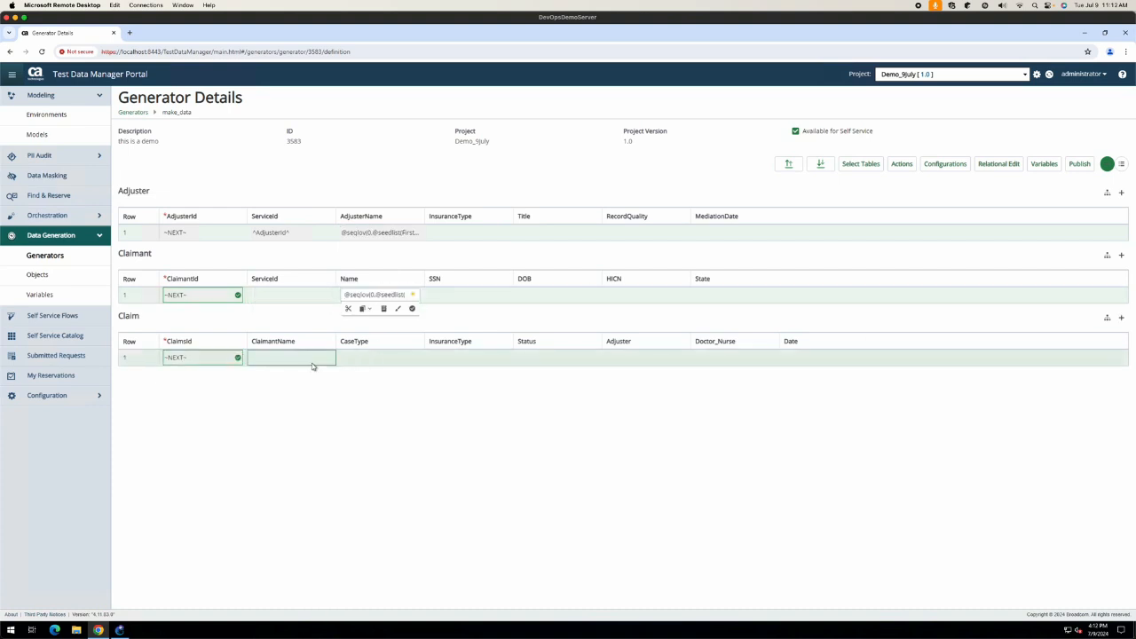
pyautogui.hotkey('ctrl', 'v')
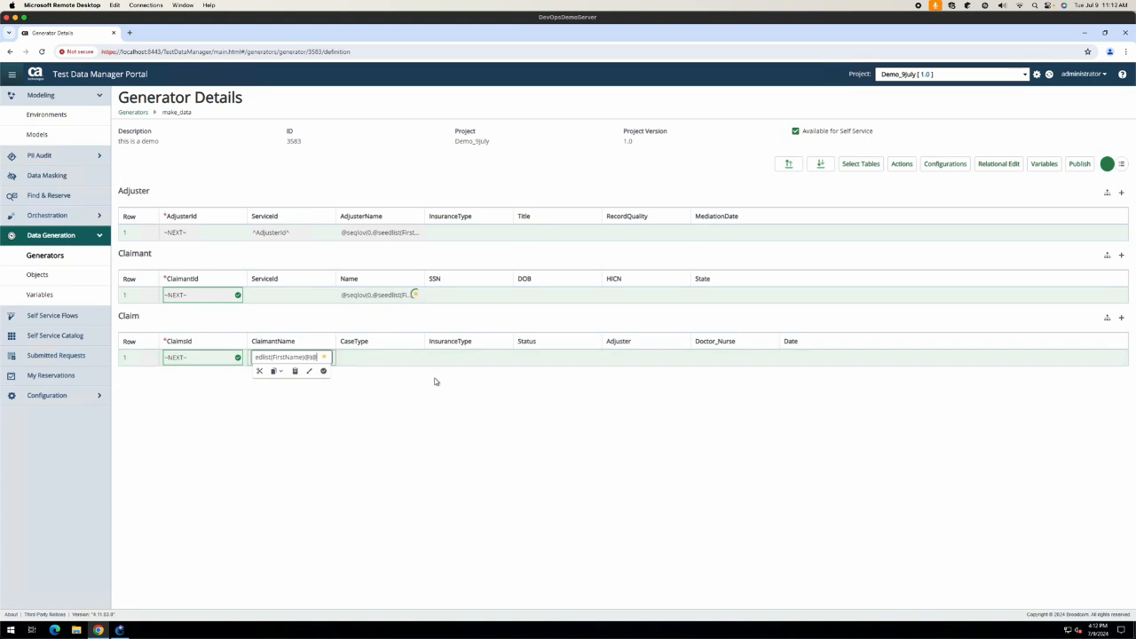
pyautogui.click(443, 385)
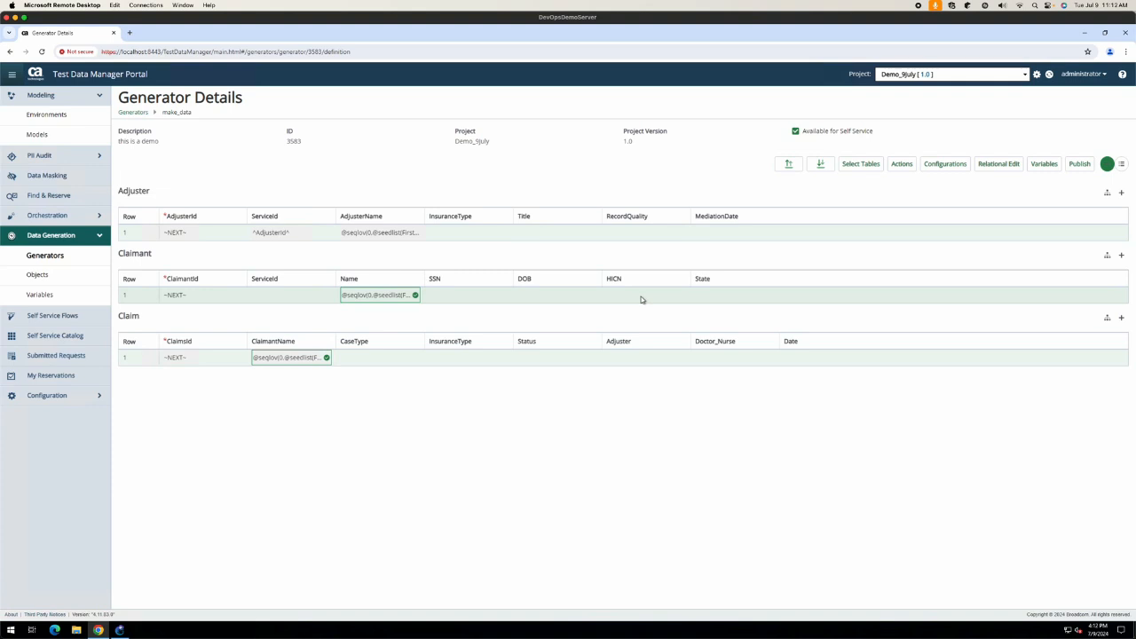
# Step: Paste the seqlov FirstName formula into the Claim row's Adjuster cell and view make_data's Variables
pyautogui.click(639, 358)
pyautogui.press('super')
pyautogui.press('super')
pyautogui.hotkey('ctrl', 'v')
pyautogui.click(559, 419)
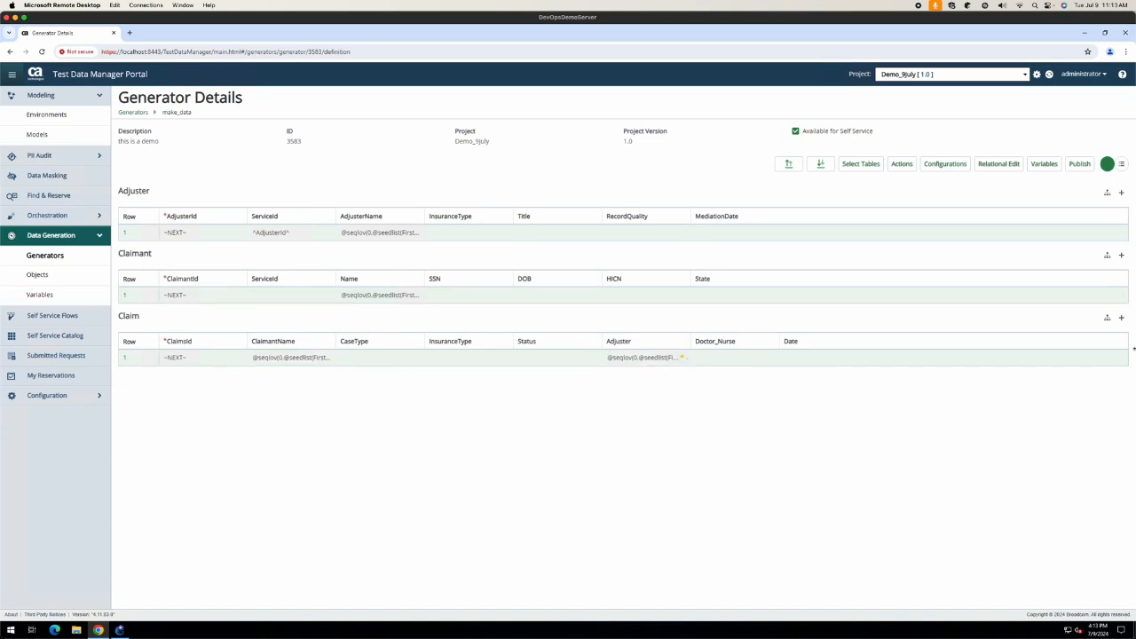
pyautogui.click(1036, 165)
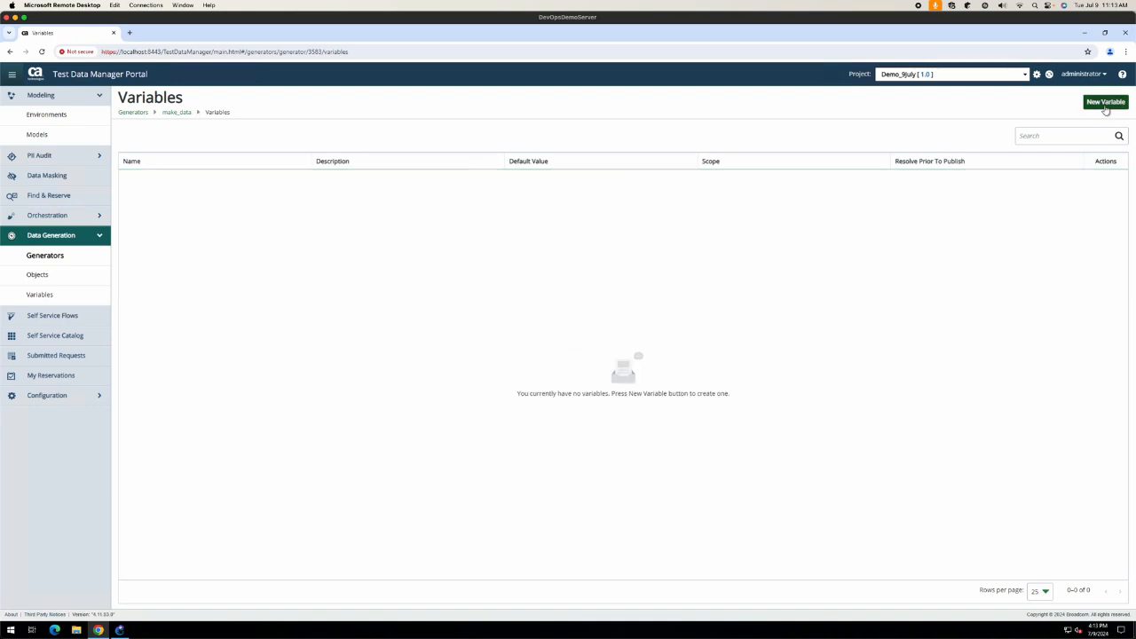
# Step: Cancel a new variable without saving and reopen make_data from the Generators list
pyautogui.click(1106, 101)
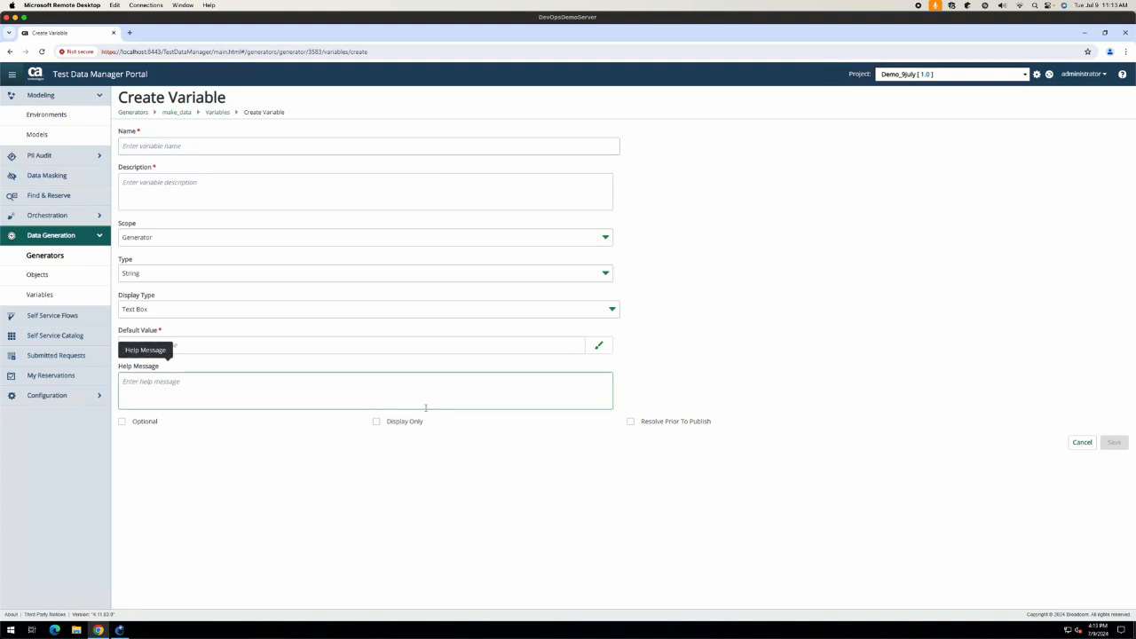
pyautogui.click(1083, 443)
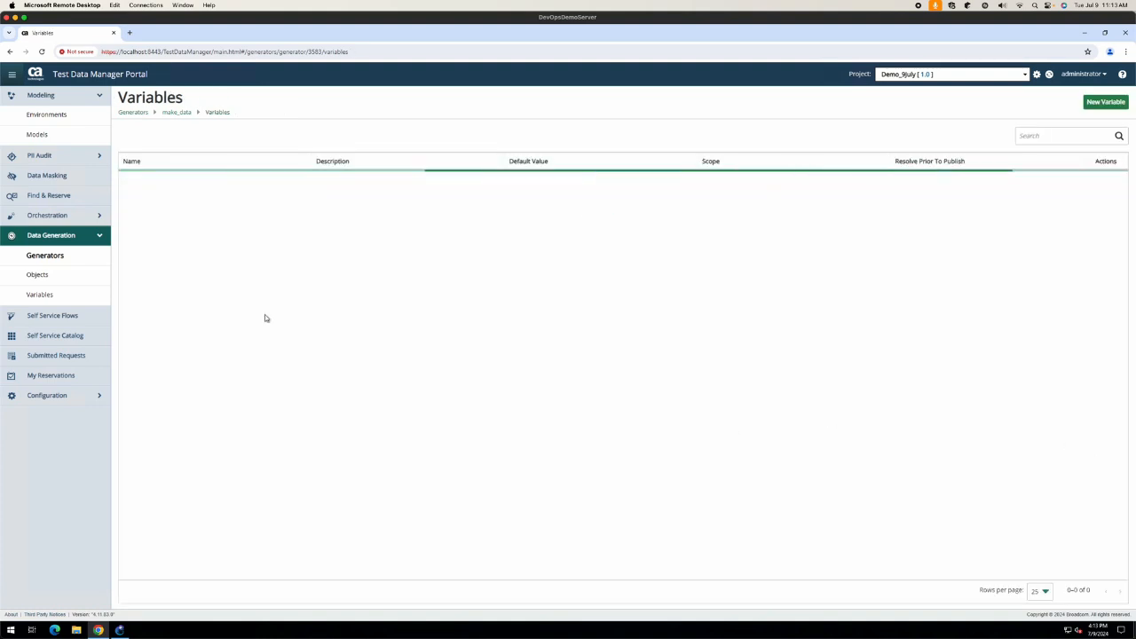
pyautogui.click(44, 256)
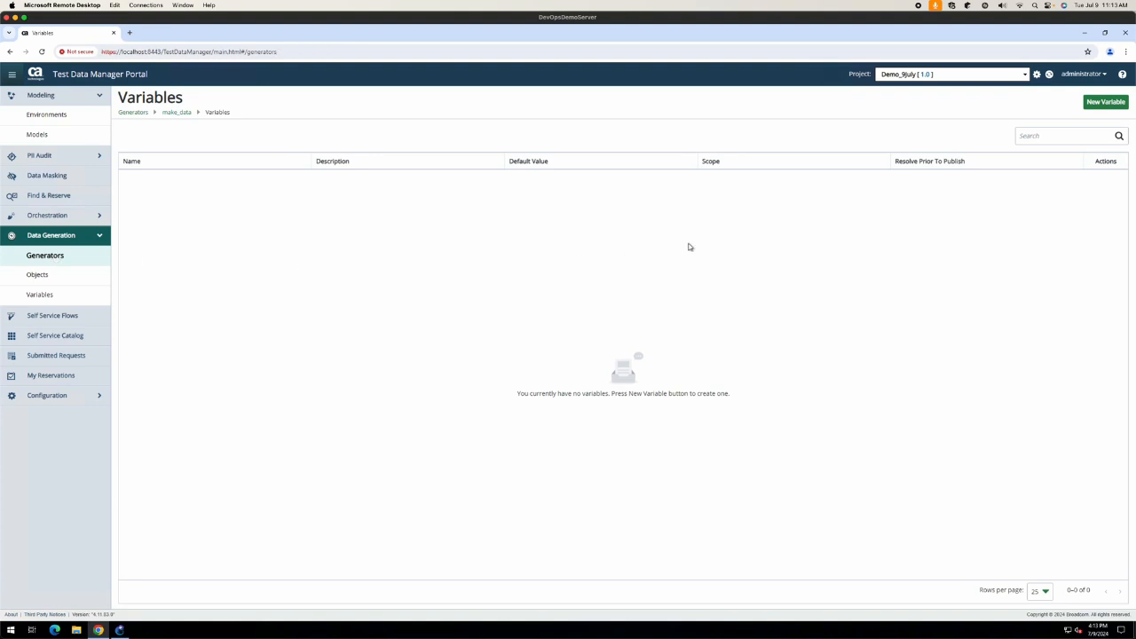
pyautogui.click(634, 177)
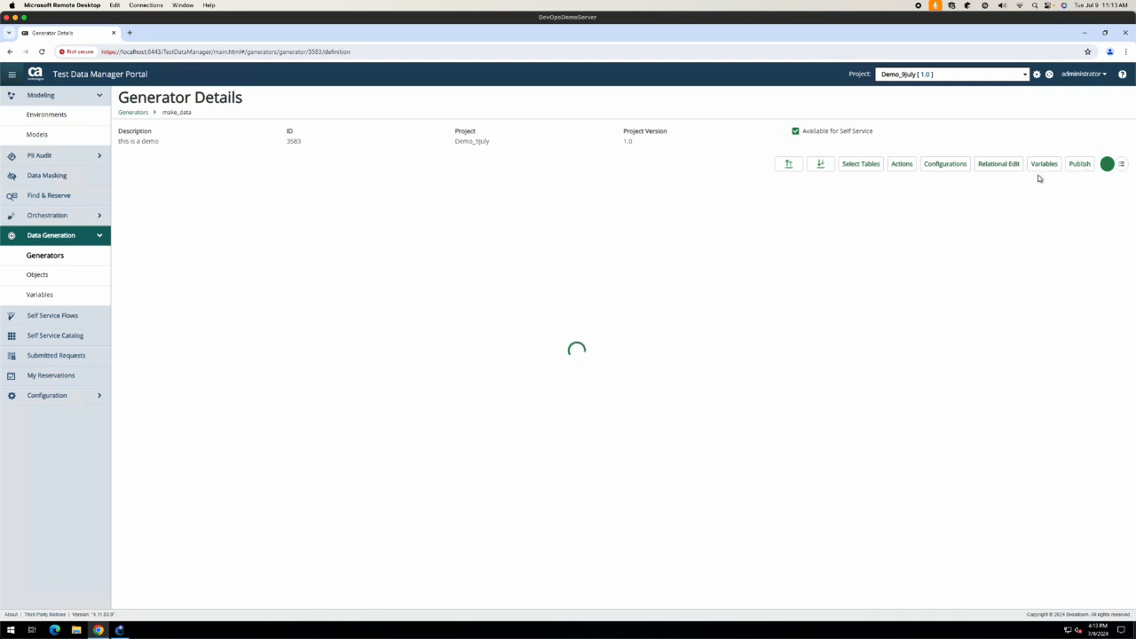
# Step: Publish make_data's generated data to CSV - Comma Delimited files with Repeat set to 5
pyautogui.click(1082, 165)
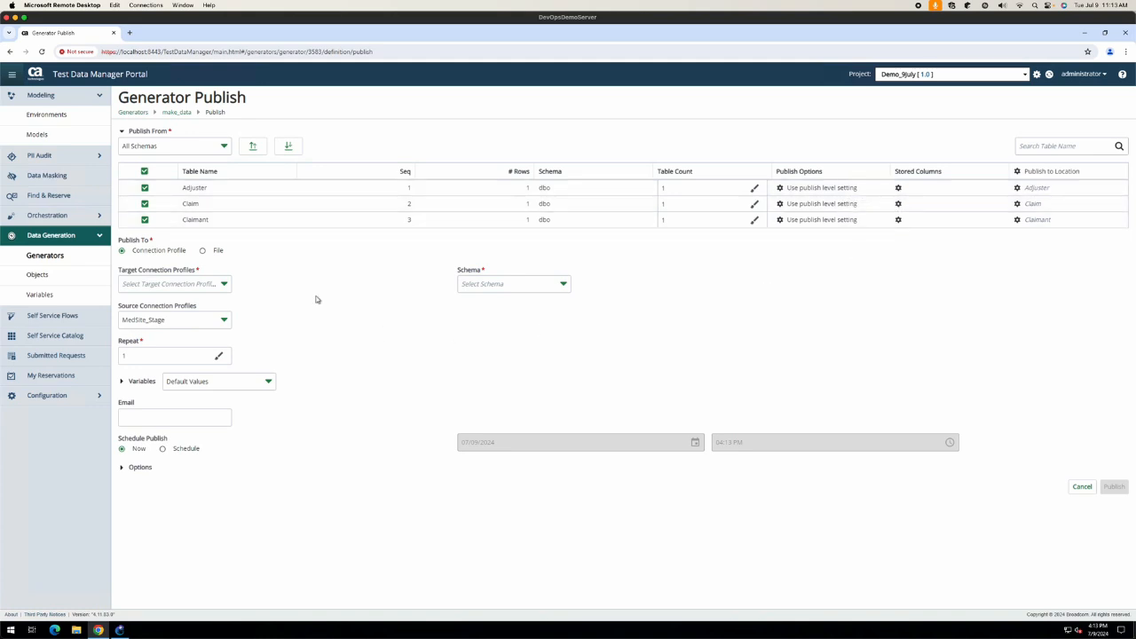
pyautogui.click(203, 250)
pyautogui.click(222, 284)
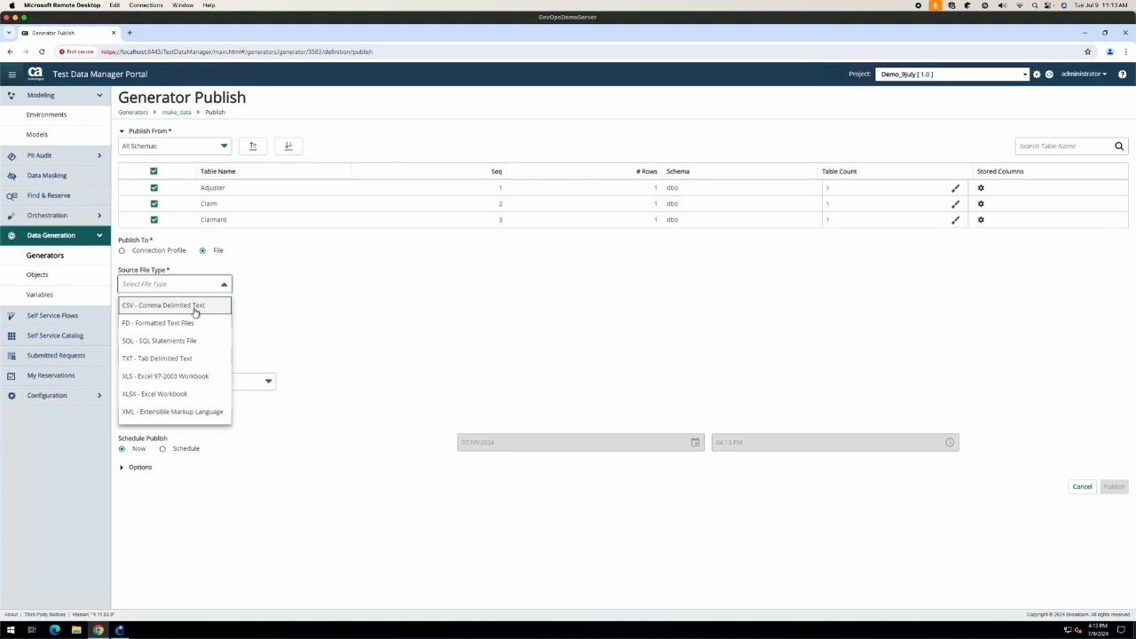
pyautogui.click(193, 307)
pyautogui.click(146, 353)
pyautogui.write('5')
pyautogui.click(436, 315)
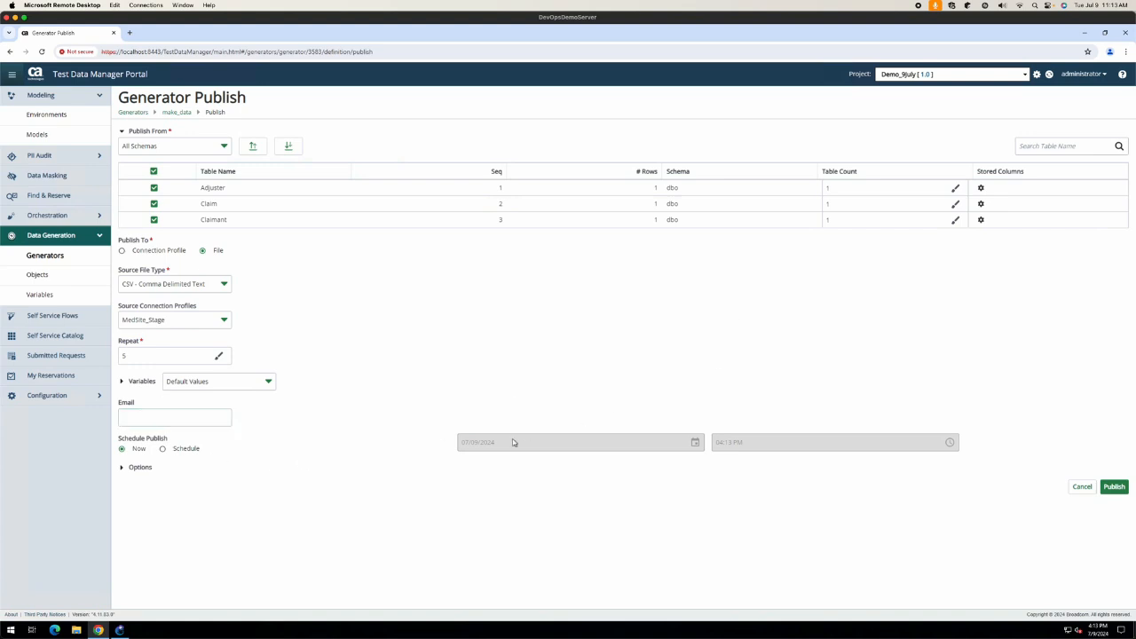
pyautogui.click(124, 469)
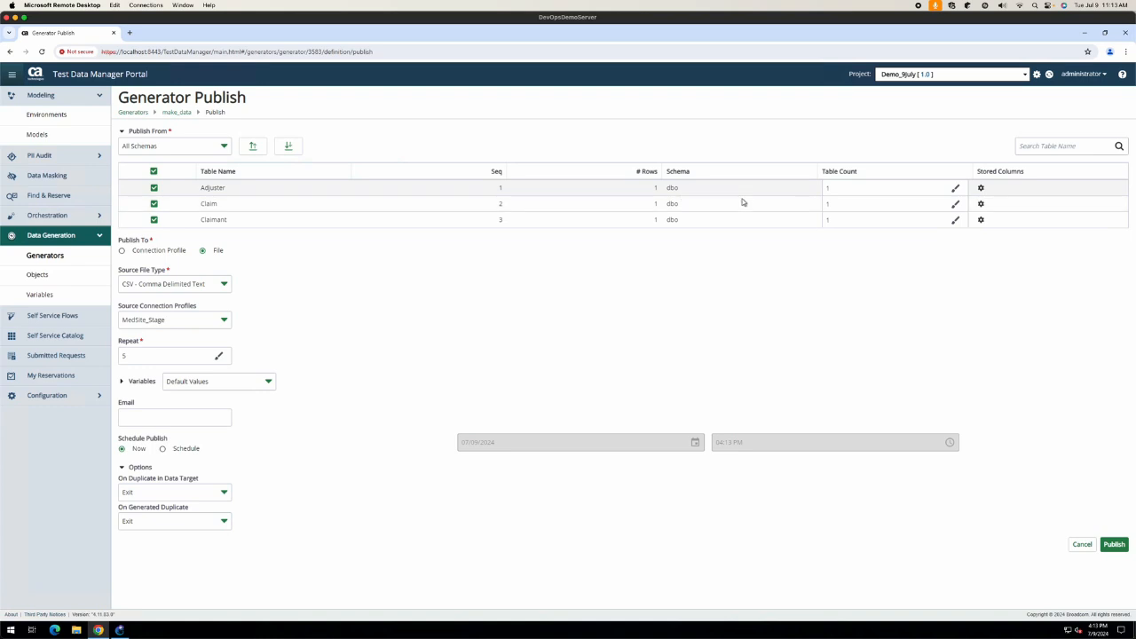
pyautogui.click(1114, 545)
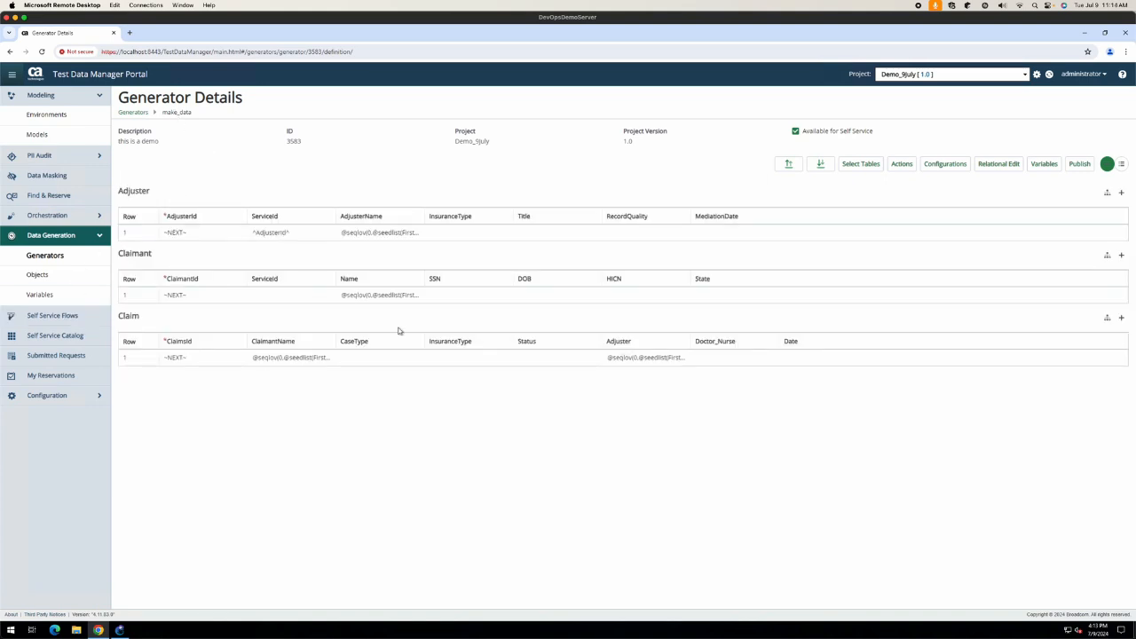
# Step: Filter Submitted Requests to Generators and view the details of publish request 1559
pyautogui.click(55, 375)
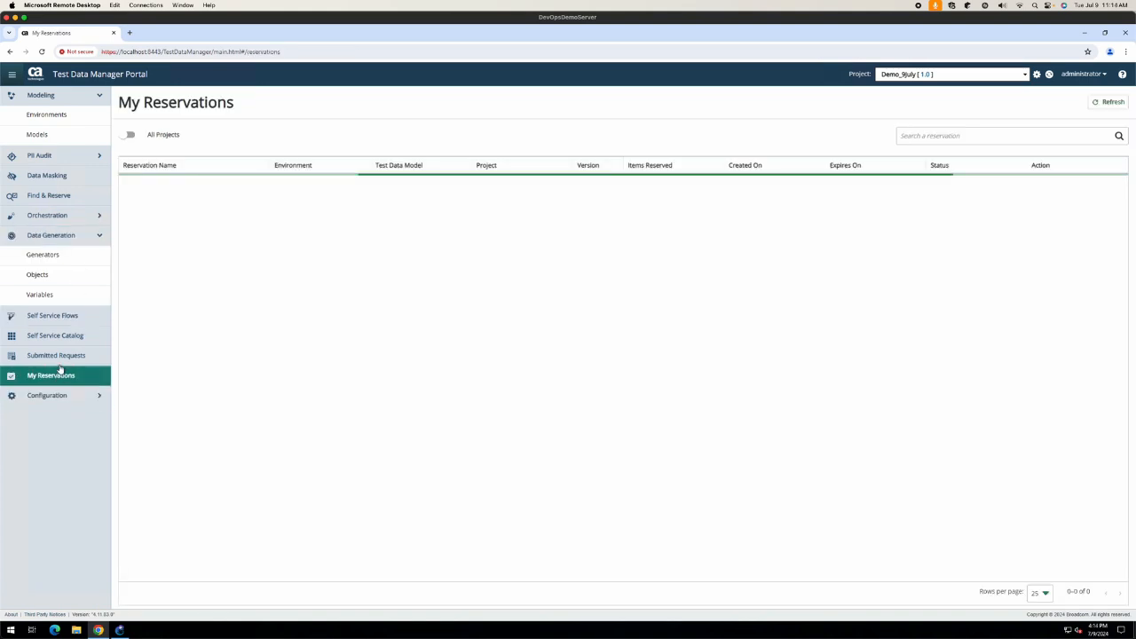
pyautogui.click(58, 356)
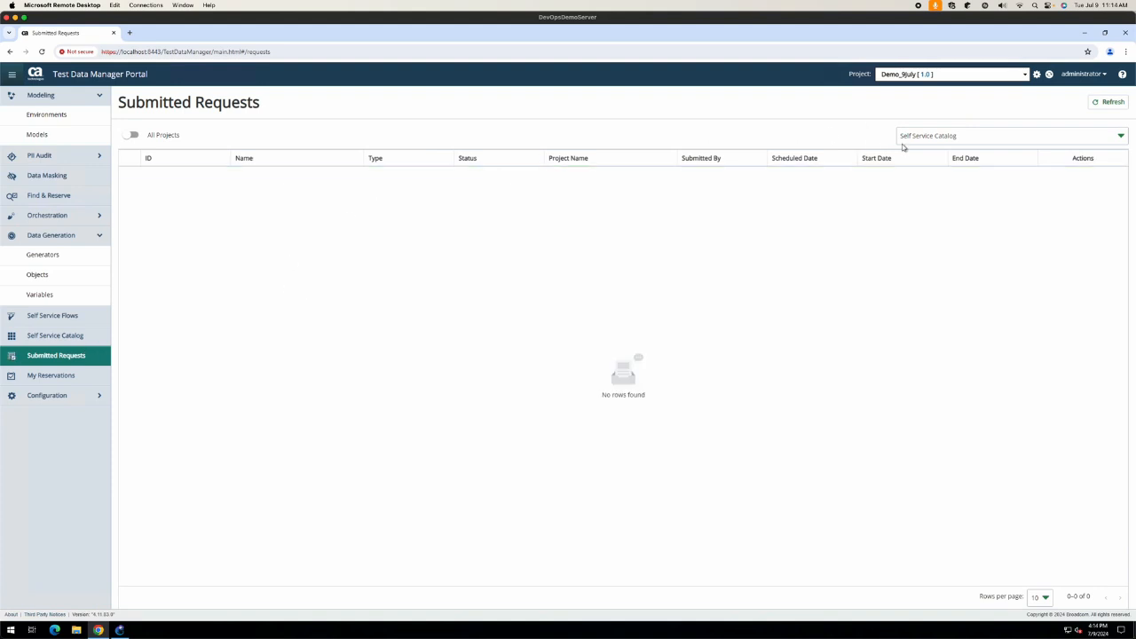
pyautogui.click(905, 138)
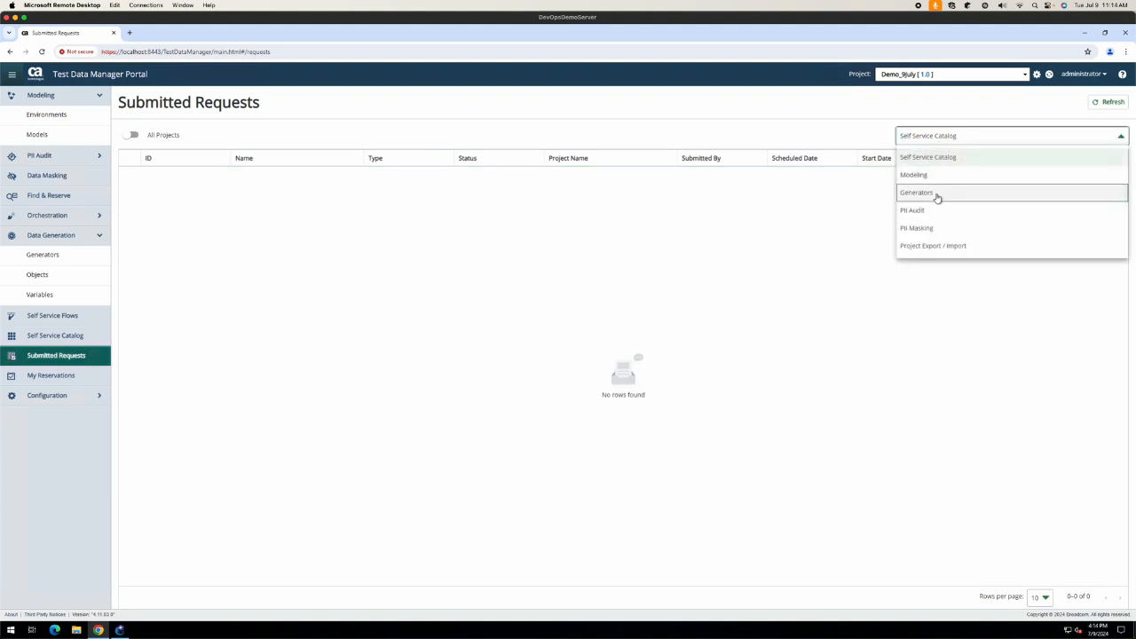
pyautogui.click(937, 195)
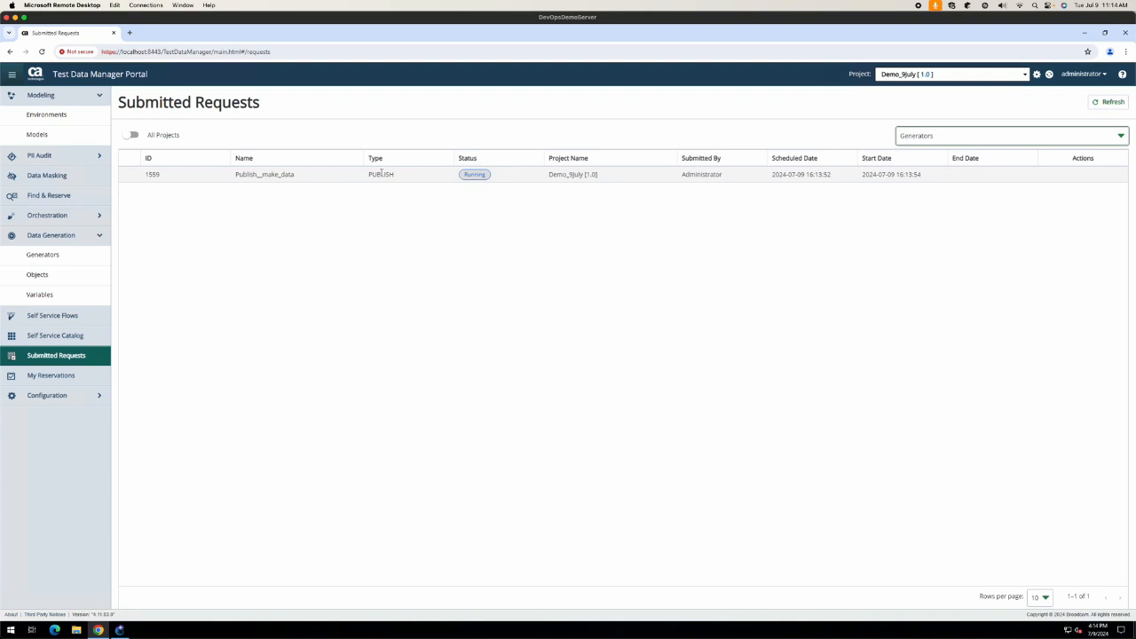
pyautogui.click(381, 174)
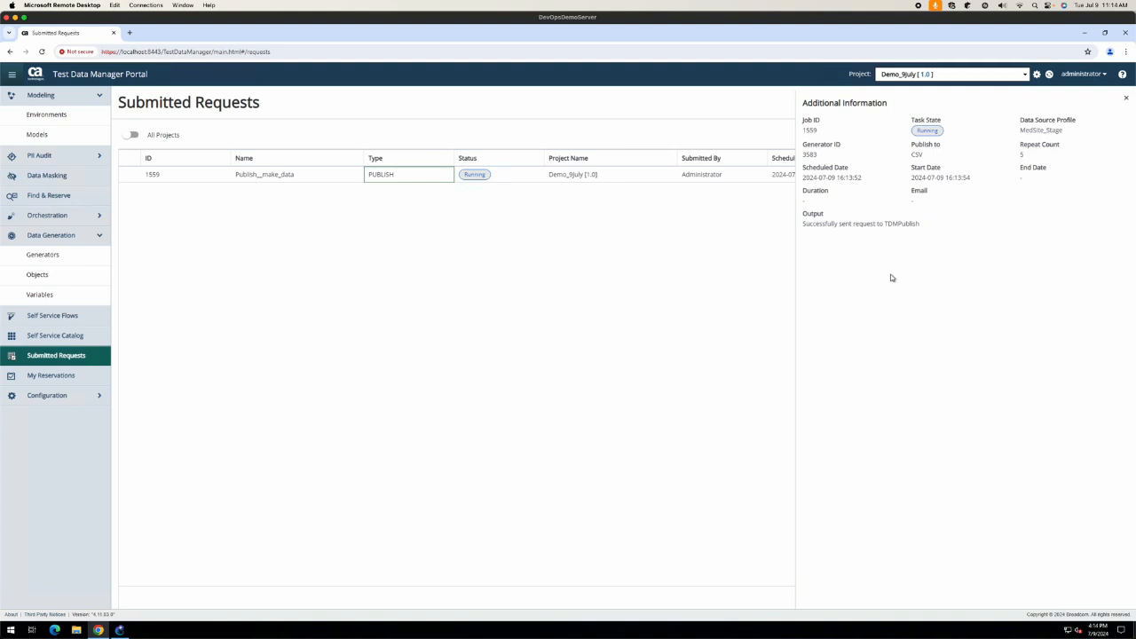
pyautogui.moveTo(827, 224); pyautogui.dragTo(932, 226)
pyautogui.click(947, 228)
# Step: Refresh request 1559 until it shows Completed and download its 1559.zip output
pyautogui.click(1127, 99)
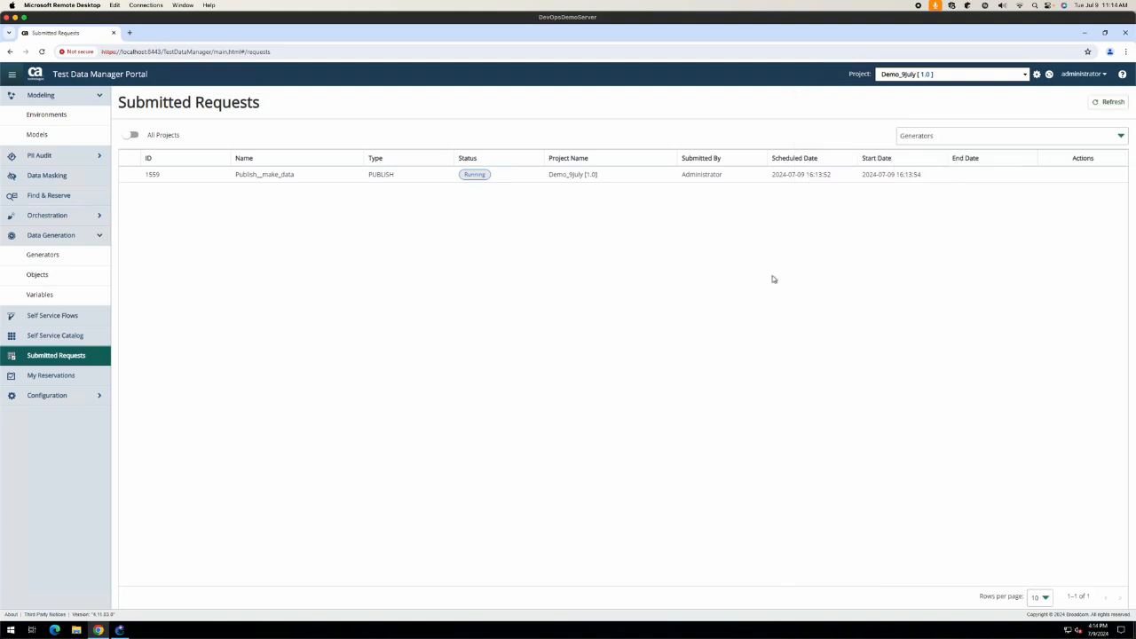
pyautogui.click(1098, 103)
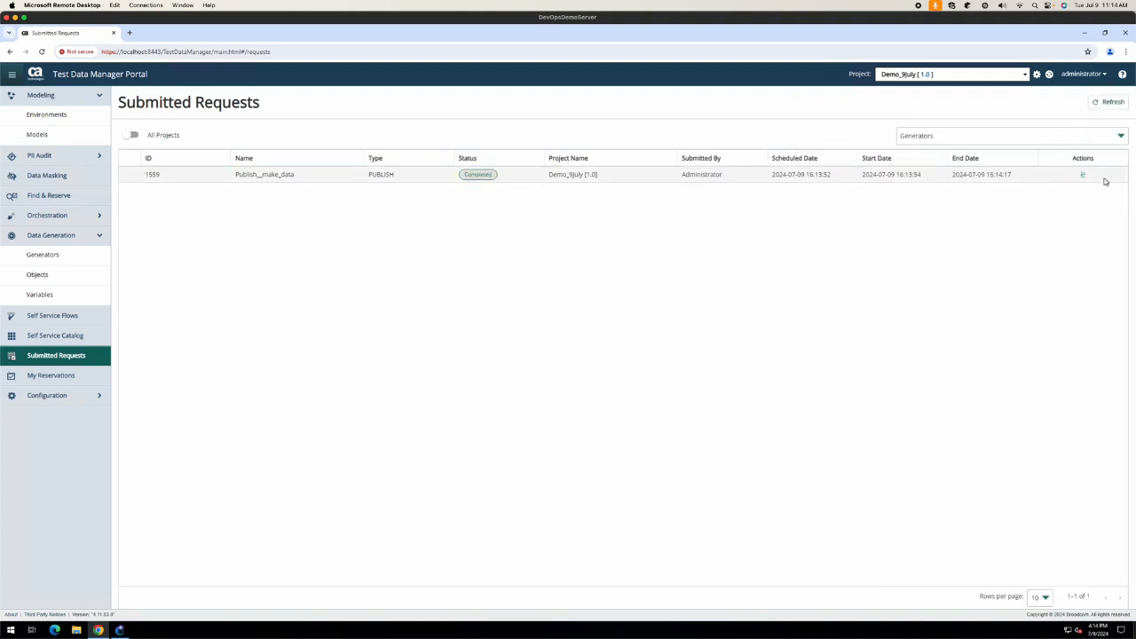
pyautogui.click(1083, 175)
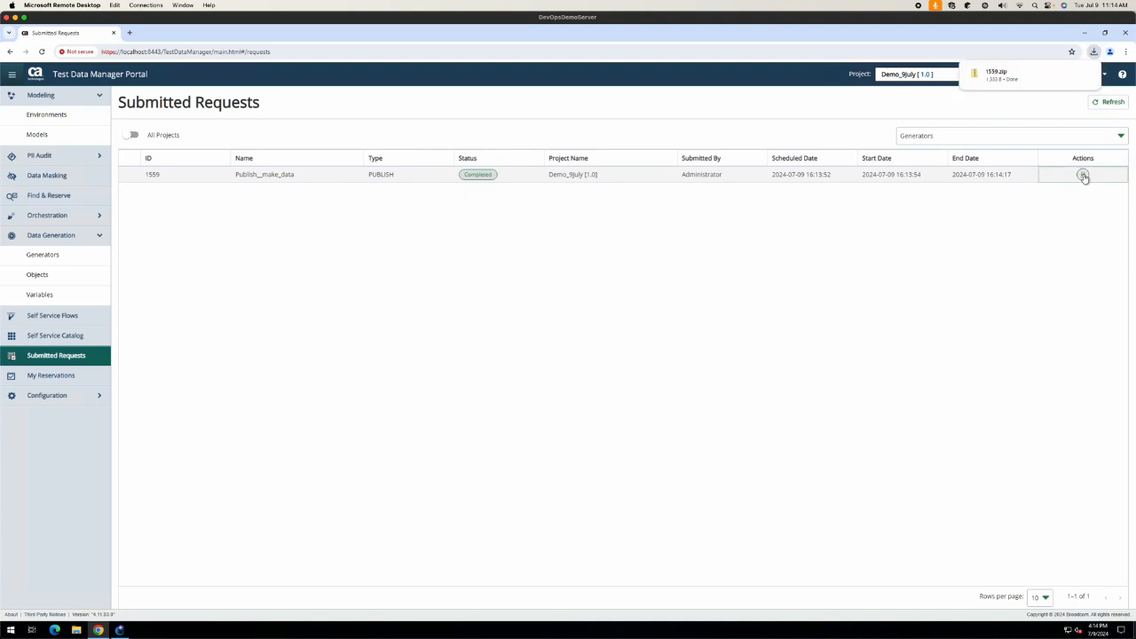
# Step: Open 1559.zip and view Claim.CSV in Notepad
pyautogui.click(1032, 82)
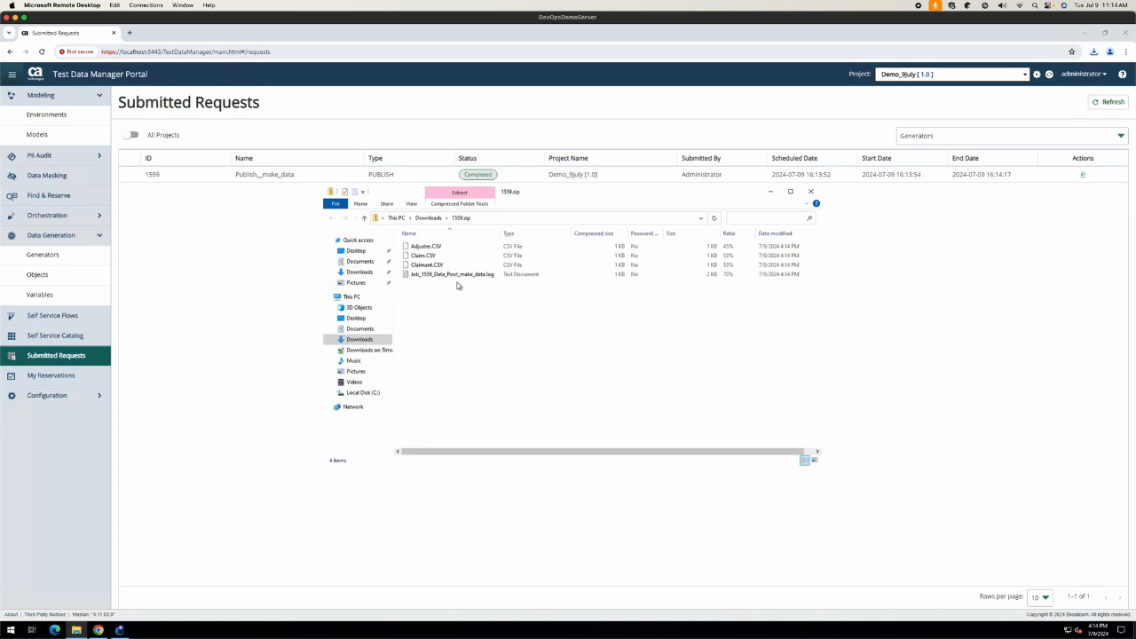
pyautogui.click(453, 256)
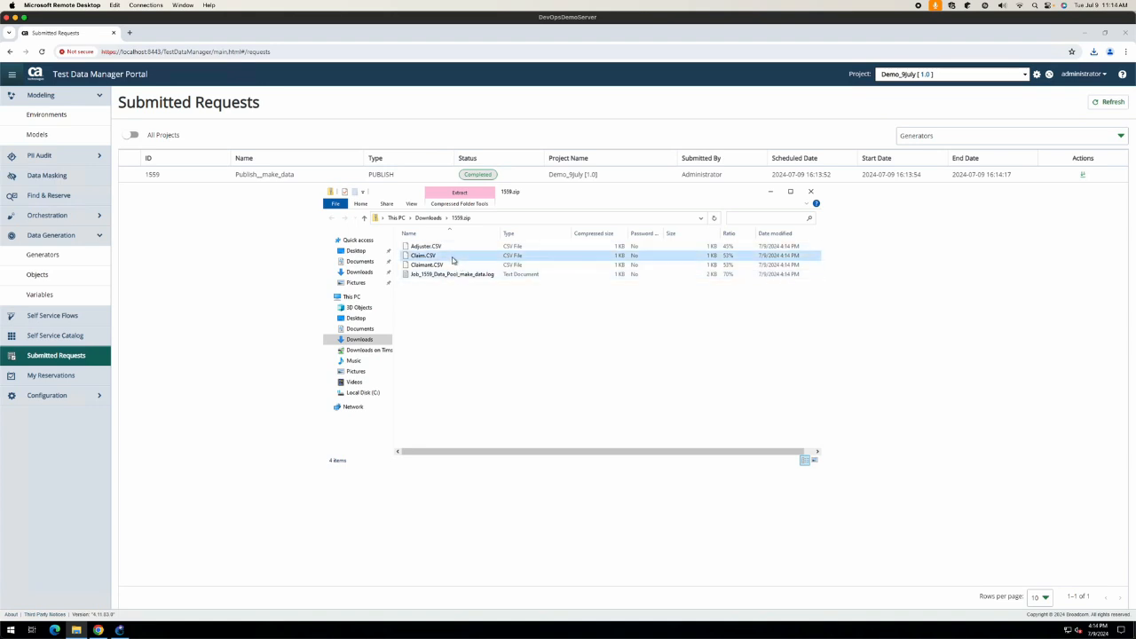
pyautogui.doubleClick(452, 257)
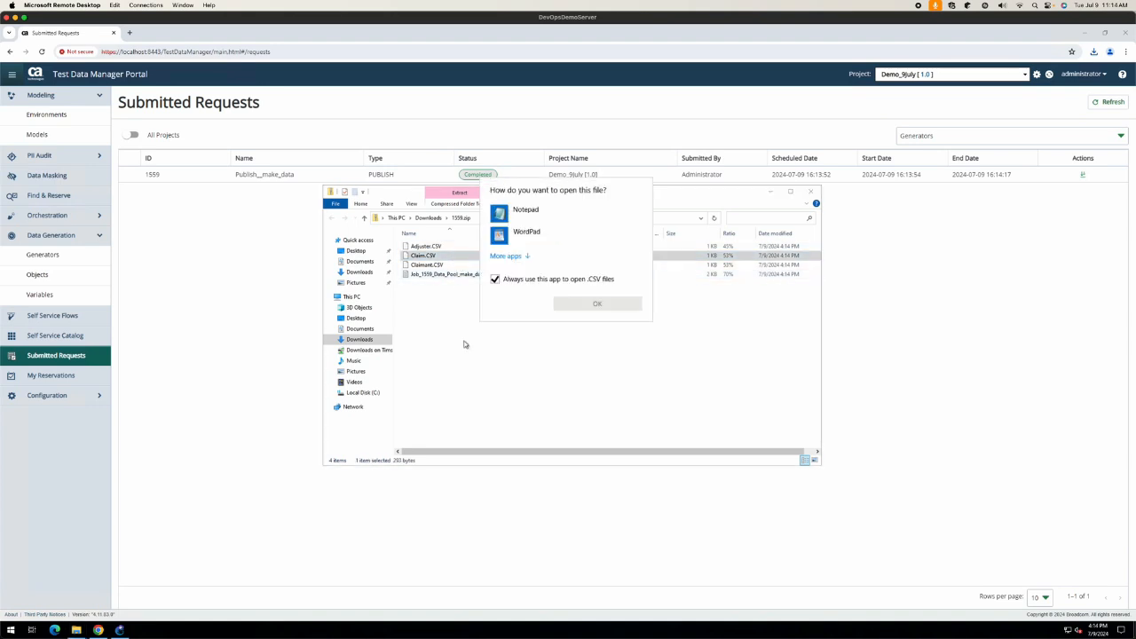
pyautogui.click(531, 213)
pyautogui.click(601, 303)
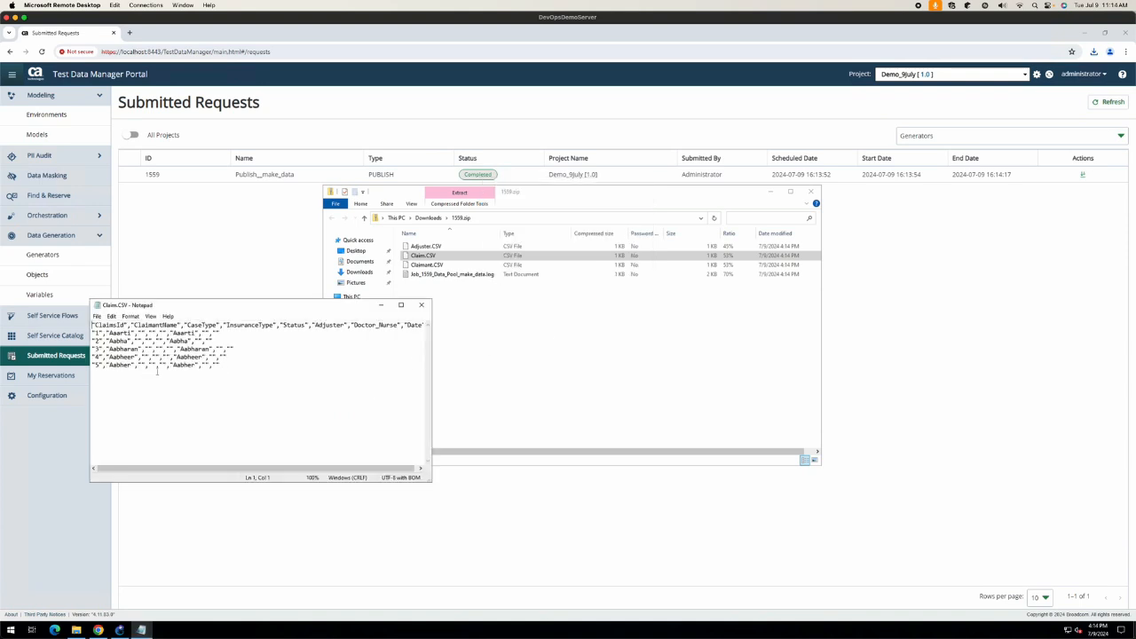
pyautogui.click(421, 305)
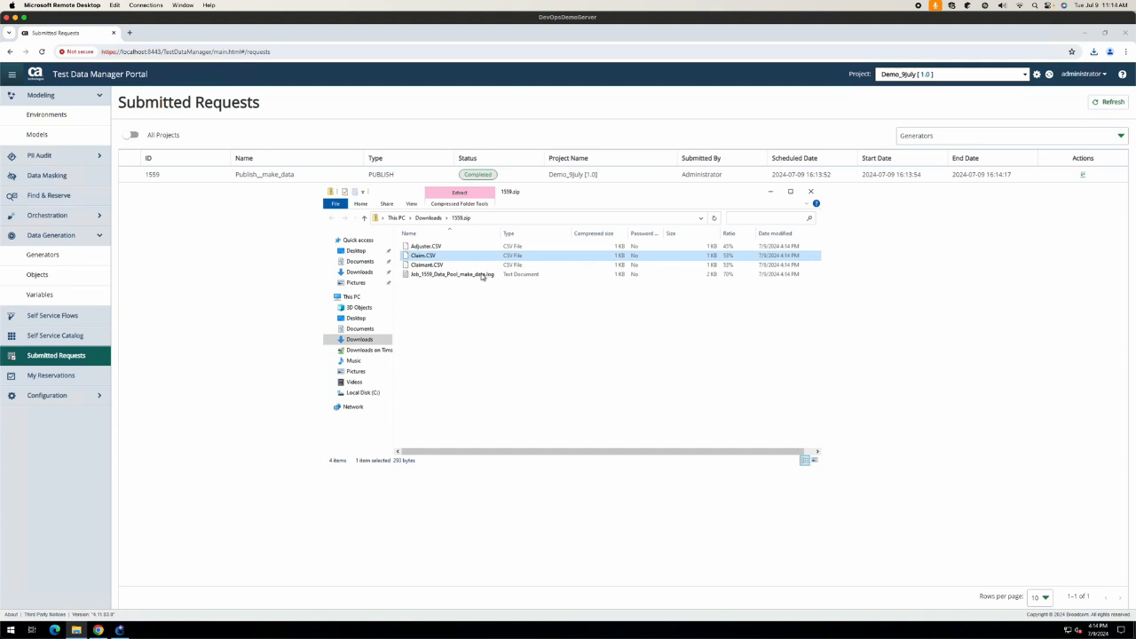
# Step: Open Adjuster.CSV in Notepad and look over its first data rows
pyautogui.doubleClick(451, 251)
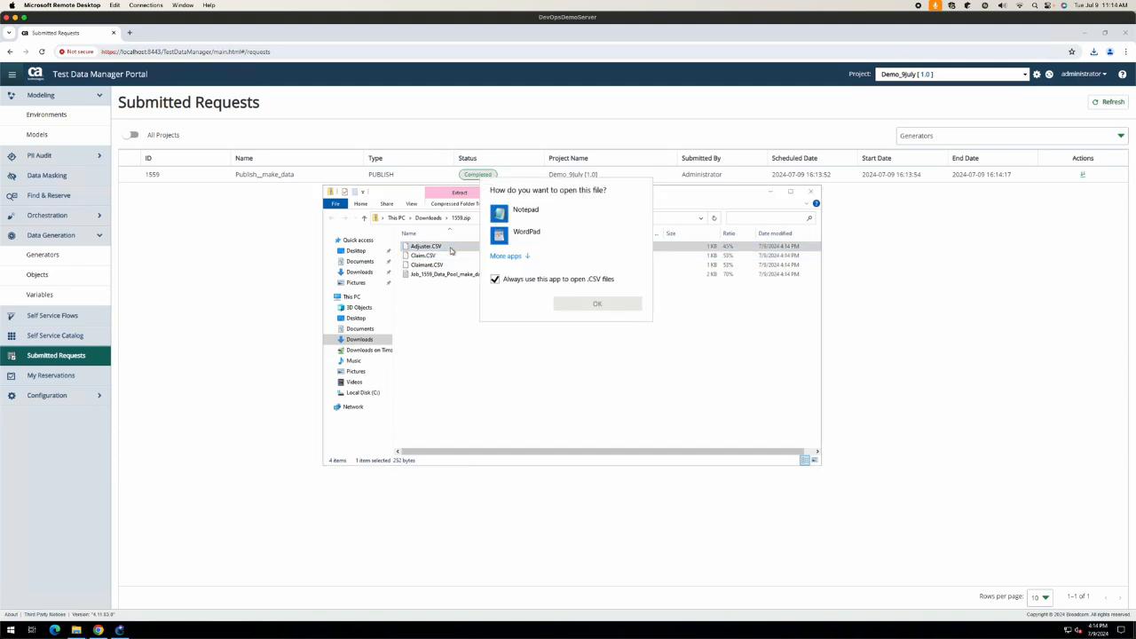
pyautogui.click(530, 213)
pyautogui.click(577, 302)
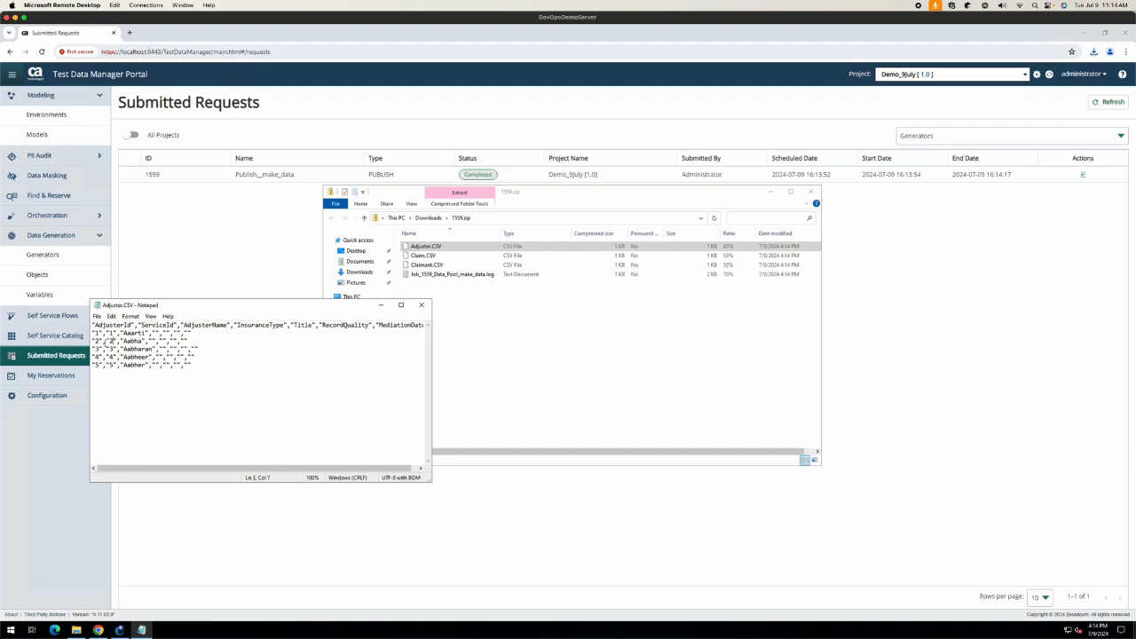
pyautogui.moveTo(112, 332)
pyautogui.mouseDown()
pyautogui.moveTo(92, 333)
pyautogui.moveTo(102, 341)
pyautogui.mouseUp()
pyautogui.click(420, 304)
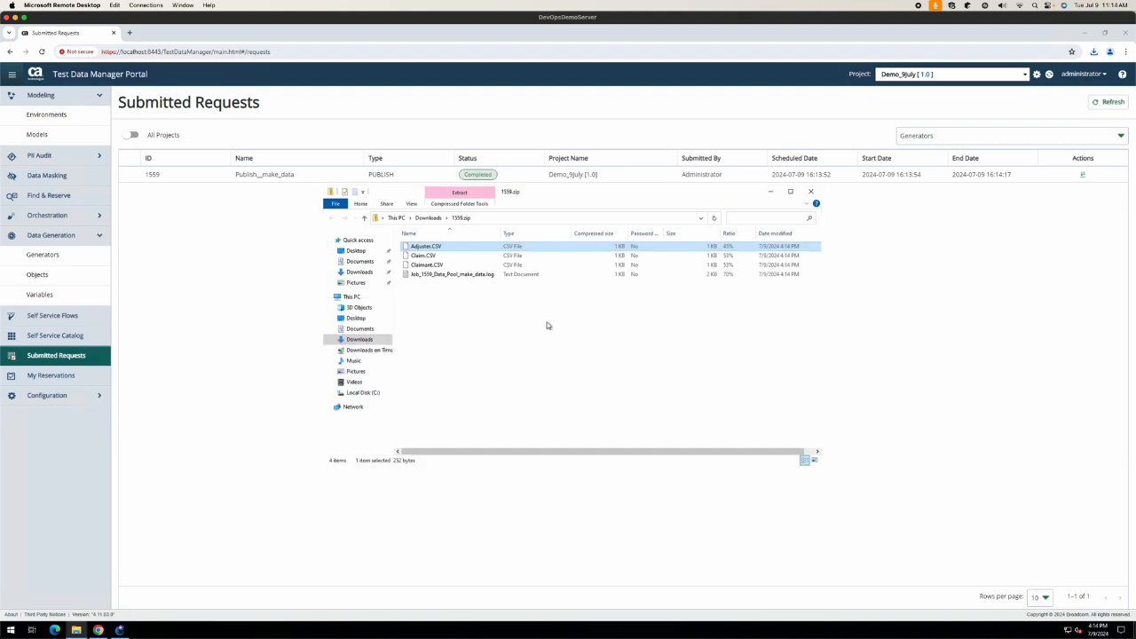
# Step: Delete 1559.zip from the Downloads folder and close the Explorer window
pyautogui.click(424, 219)
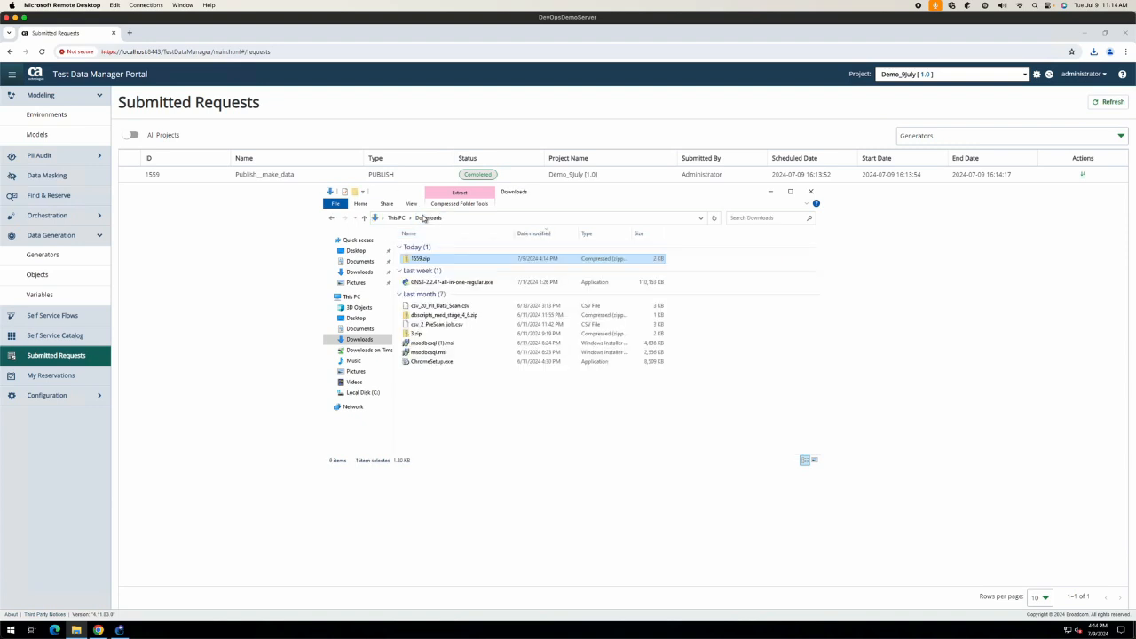
pyautogui.rightClick(468, 260)
pyautogui.click(495, 397)
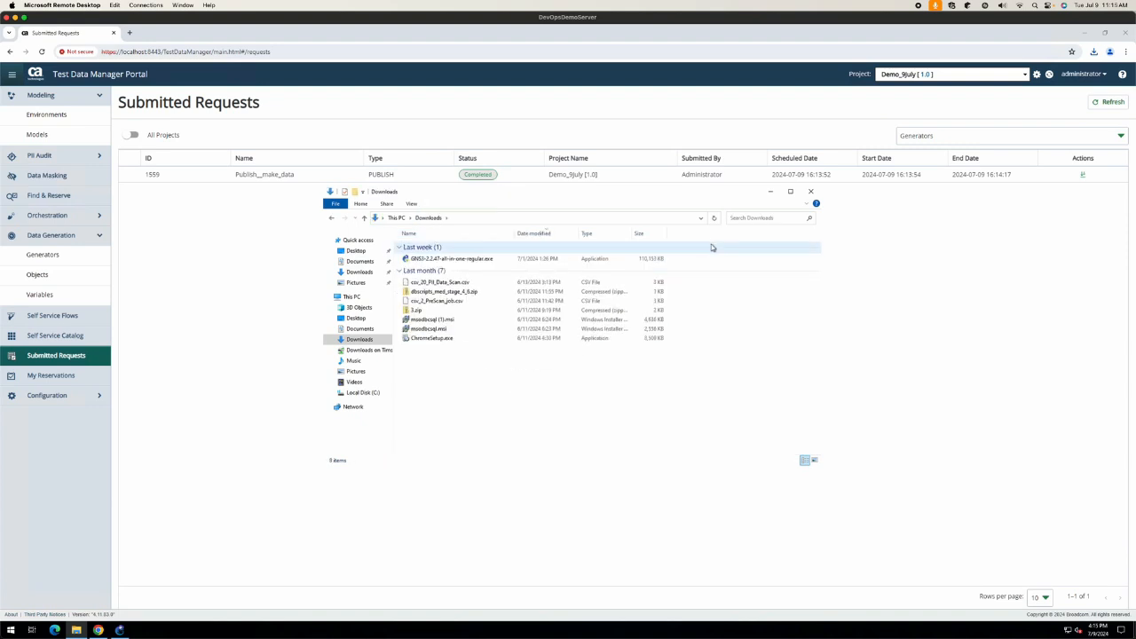
pyautogui.click(809, 193)
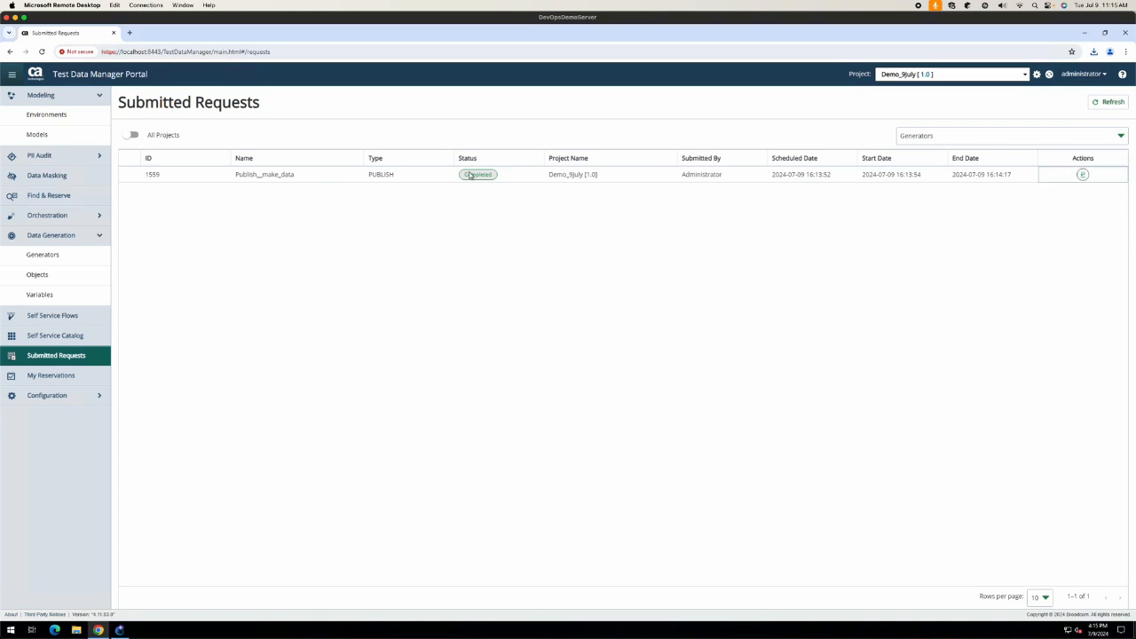
# Step: Go from the PII Audit section to the Data Masking introduction page
pyautogui.click(62, 158)
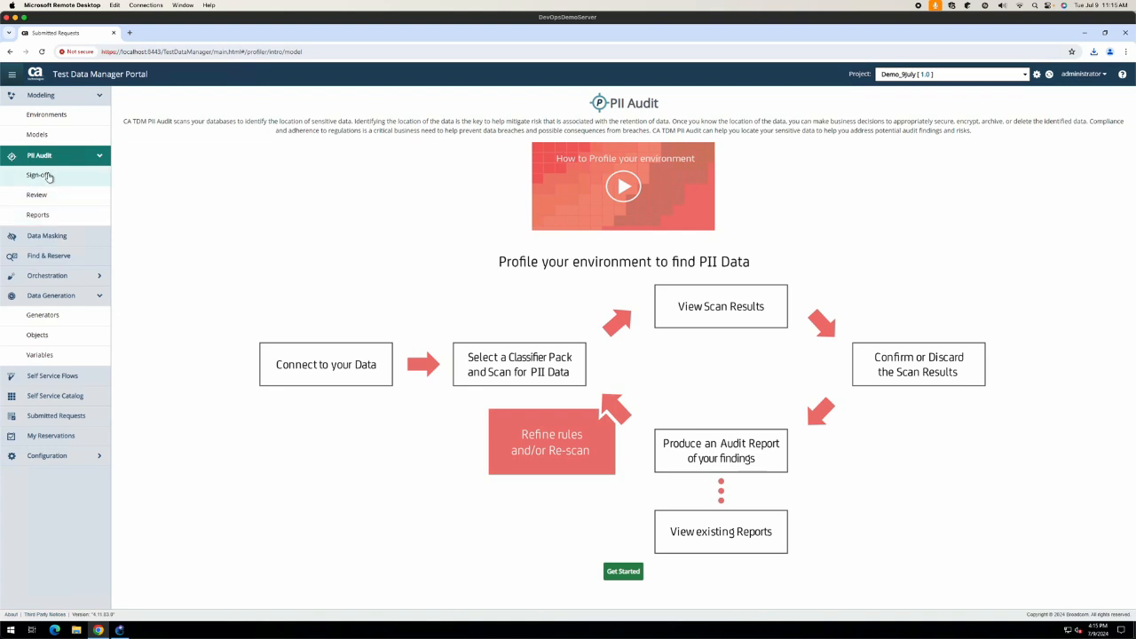
pyautogui.click(66, 236)
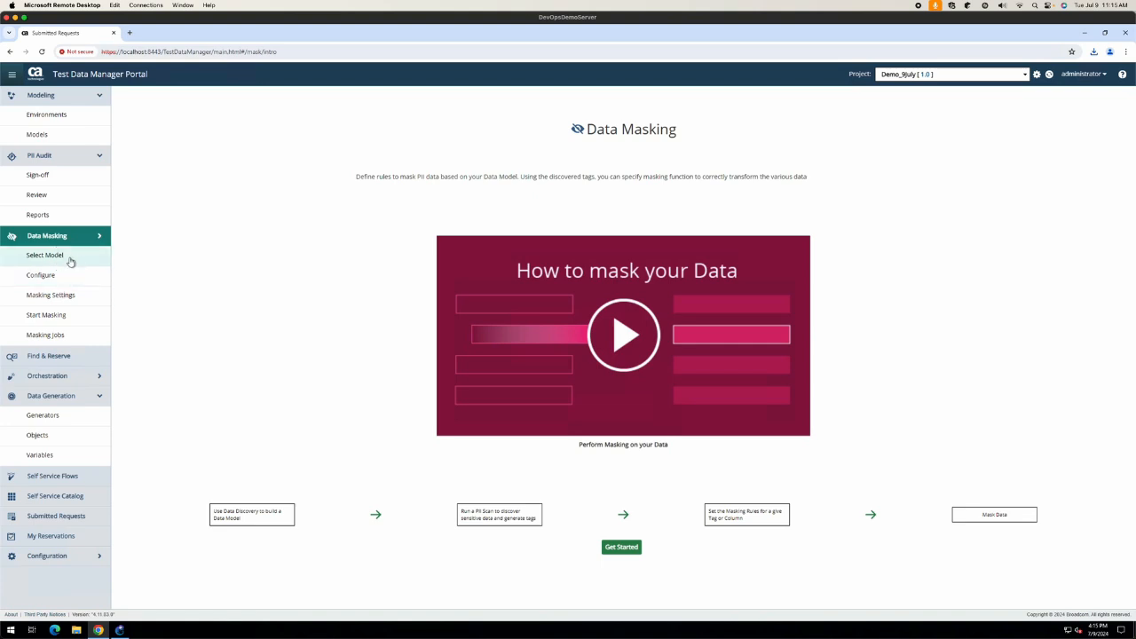
# Step: Open demo_env's data model from Environments and start a PII Scan from Actions
pyautogui.click(42, 115)
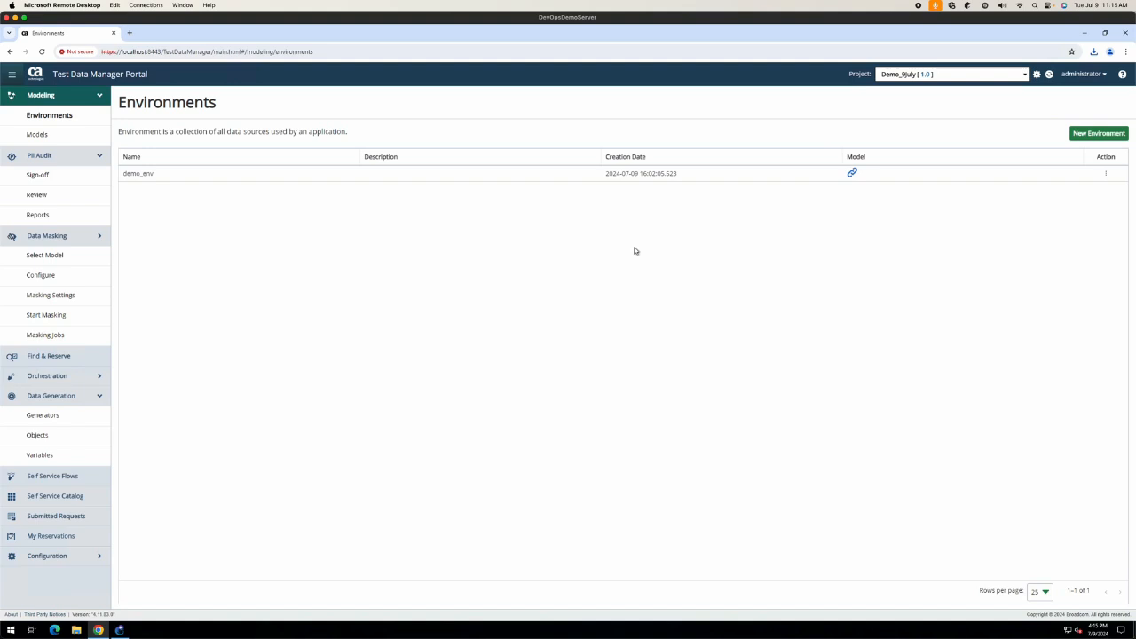
pyautogui.click(853, 173)
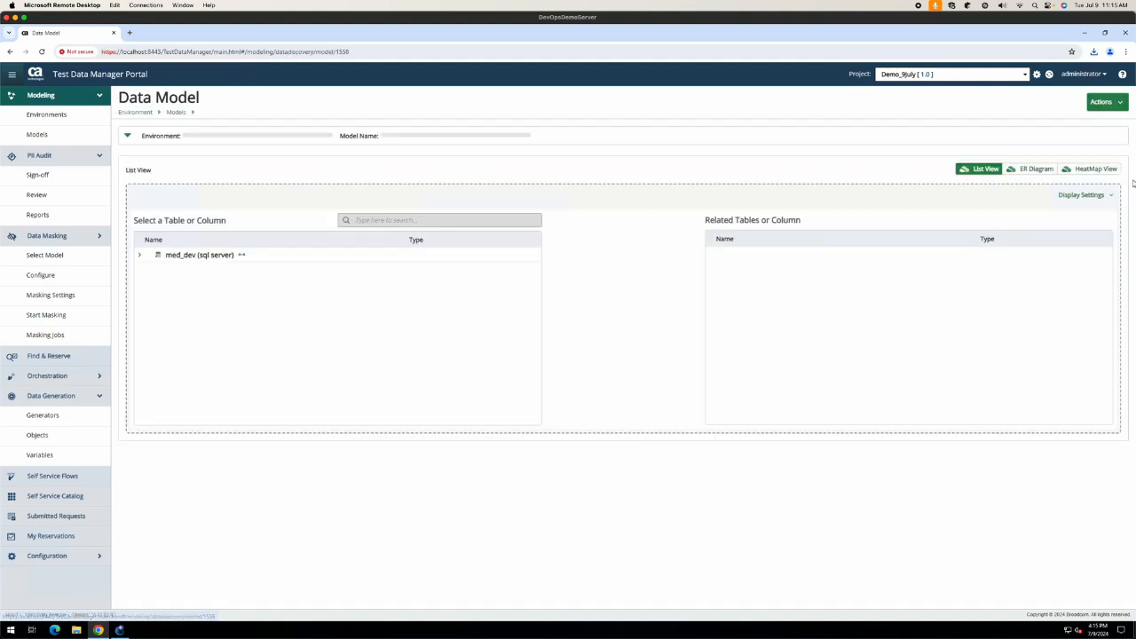
pyautogui.click(1106, 104)
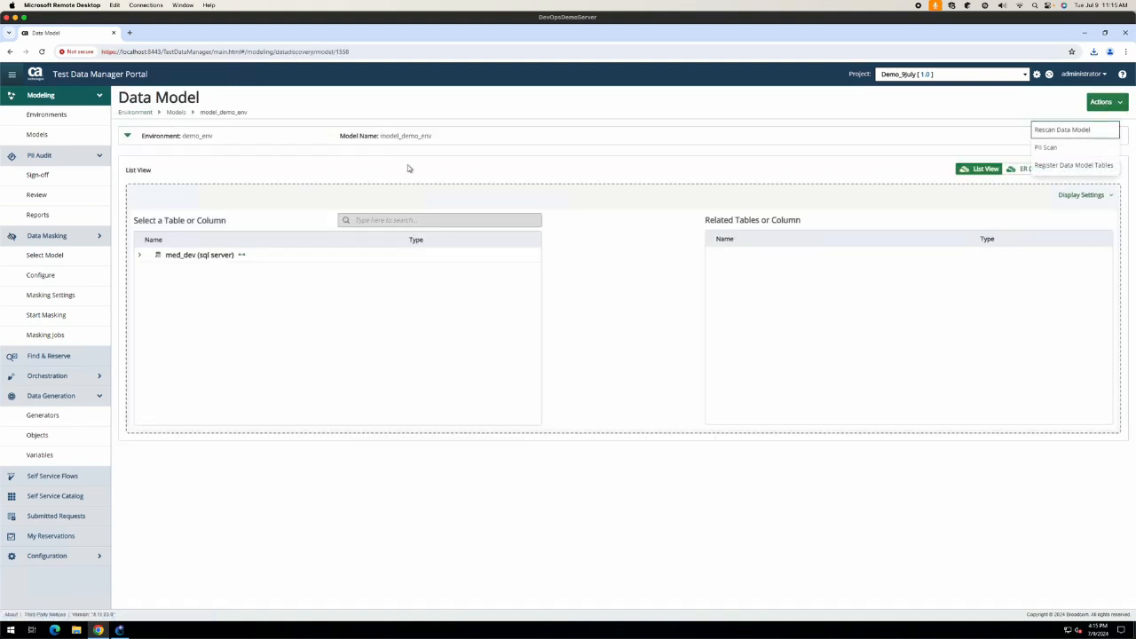
pyautogui.click(1063, 151)
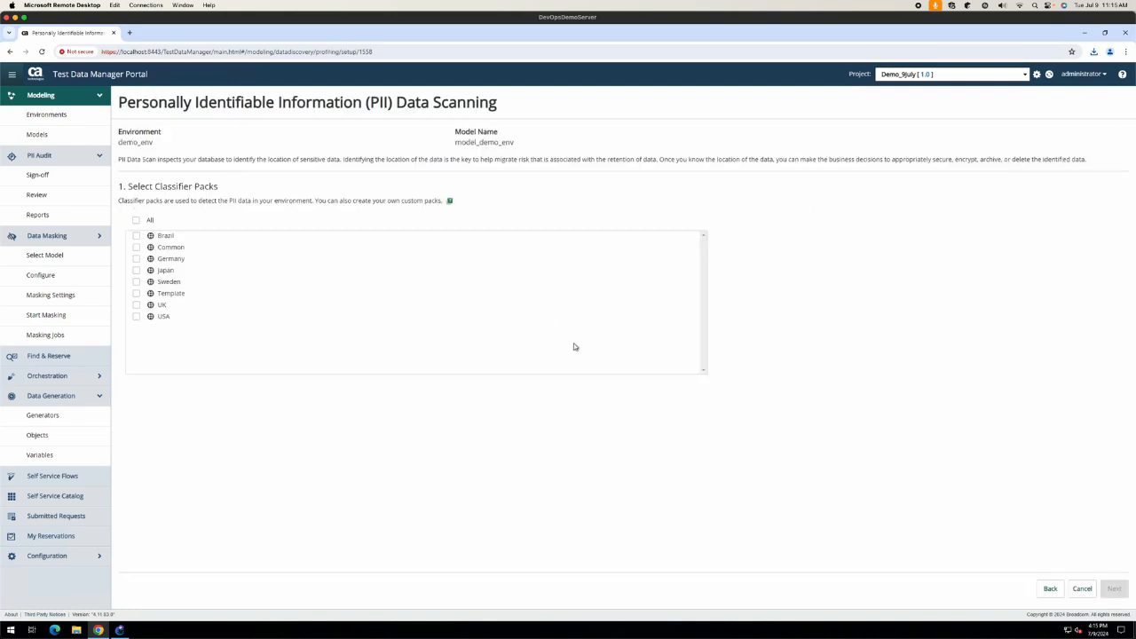
# Step: Run the PII scan with the USA classifier pack, keeping default scan level and key-column settings
pyautogui.click(135, 316)
pyautogui.click(1113, 589)
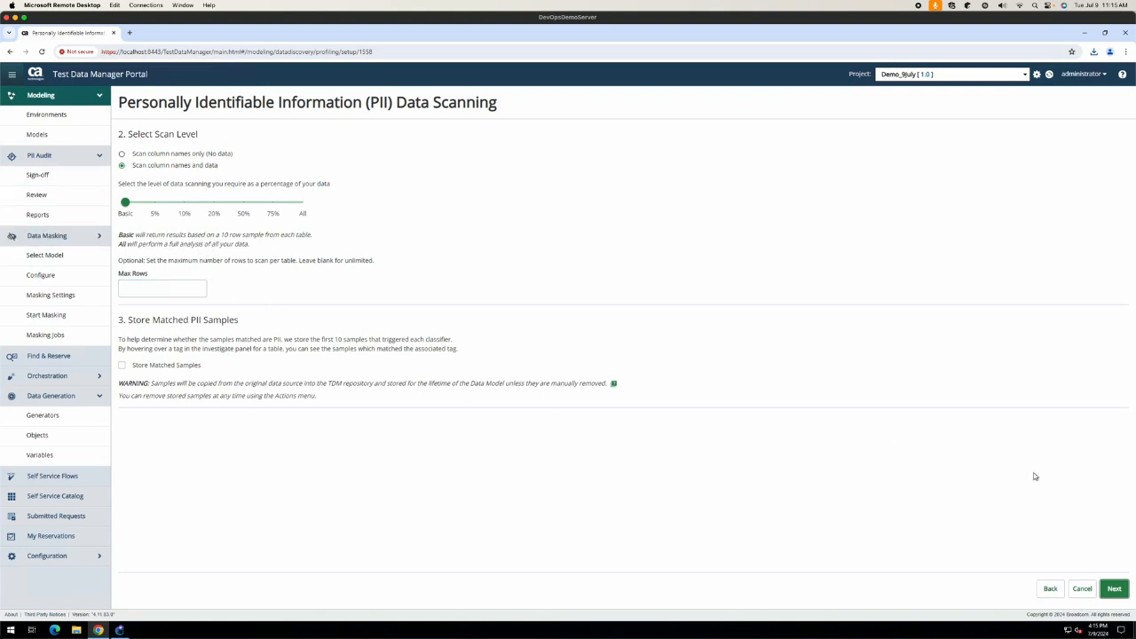
pyautogui.click(1120, 582)
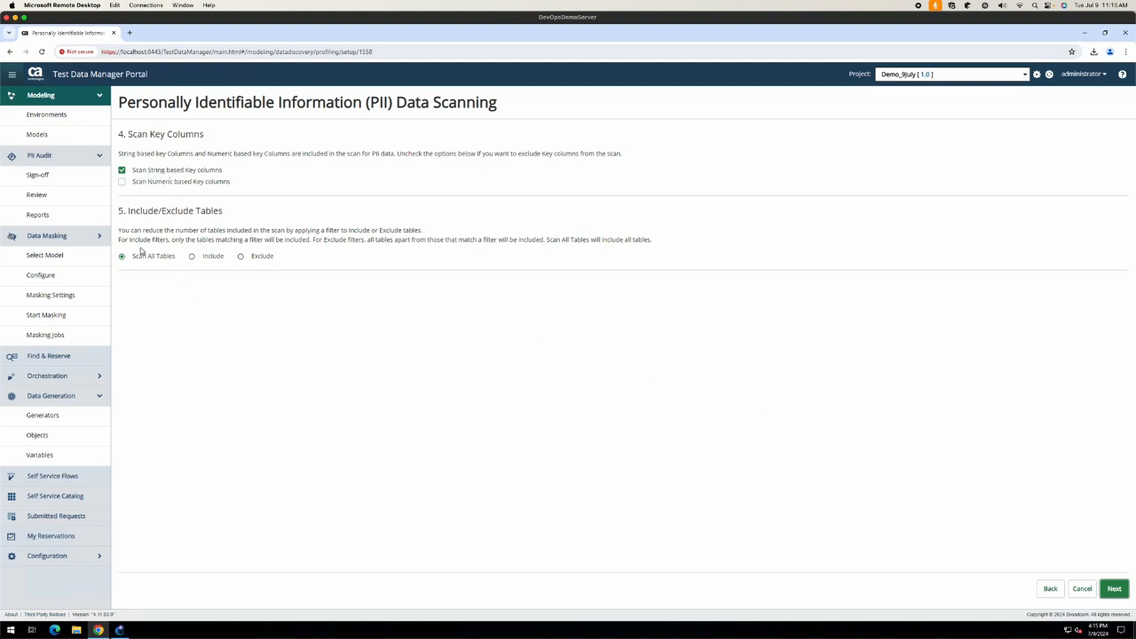
pyautogui.click(1113, 590)
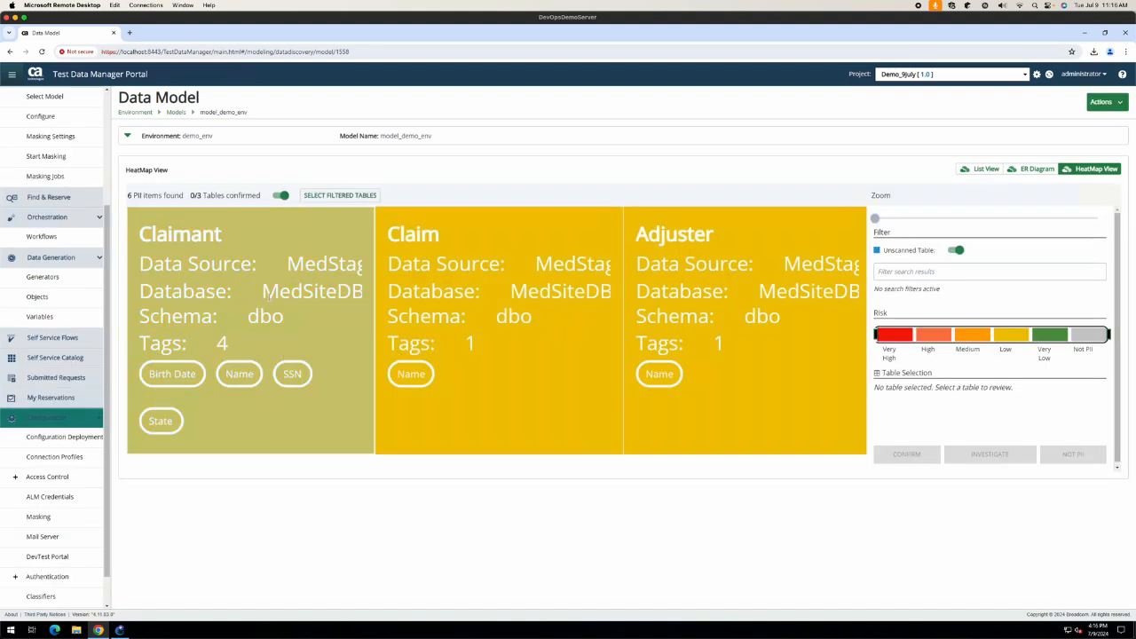
# Step: Remove the State tag from the Claimant table with the reason 'Not PII'
pyautogui.doubleClick(269, 300)
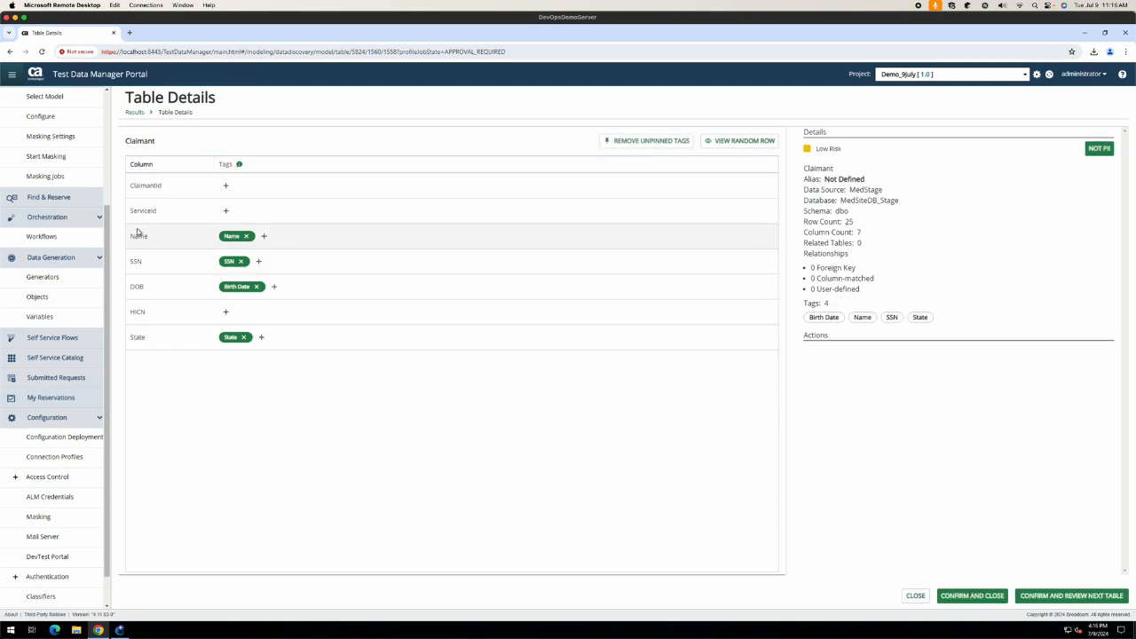
pyautogui.click(243, 337)
pyautogui.click(690, 364)
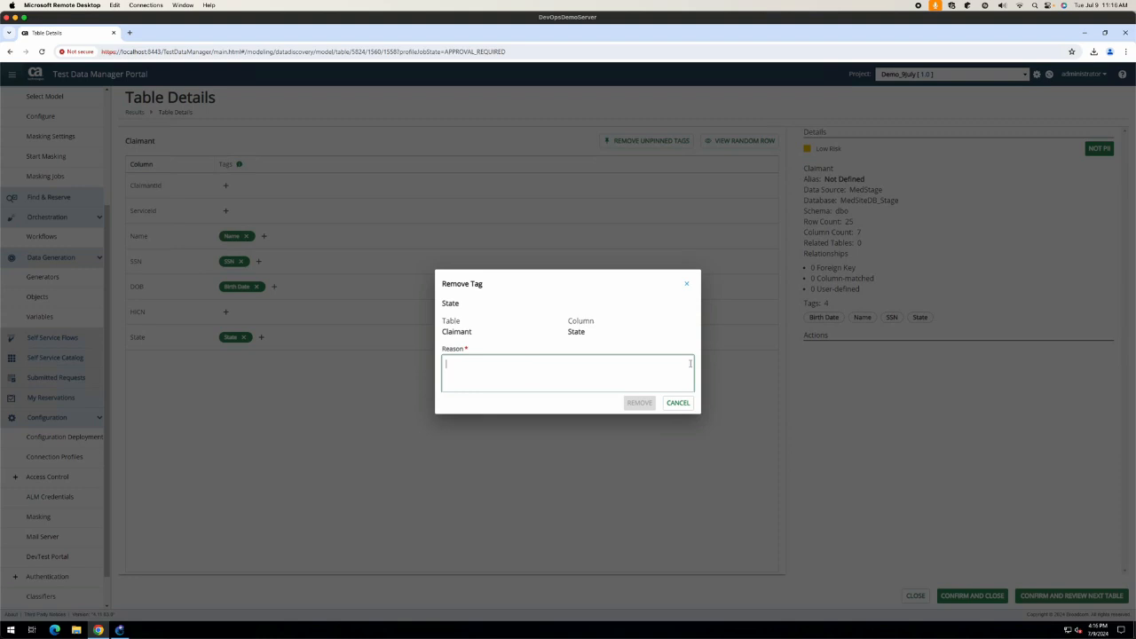
pyautogui.write('Not PII')
pyautogui.click(639, 403)
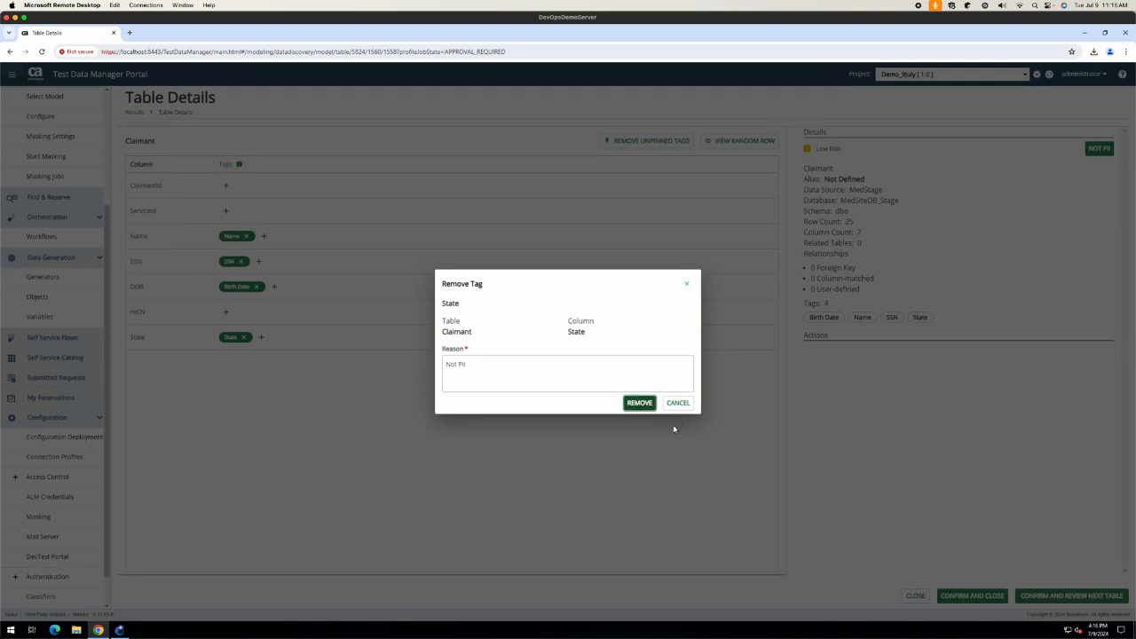
pyautogui.press('Return')
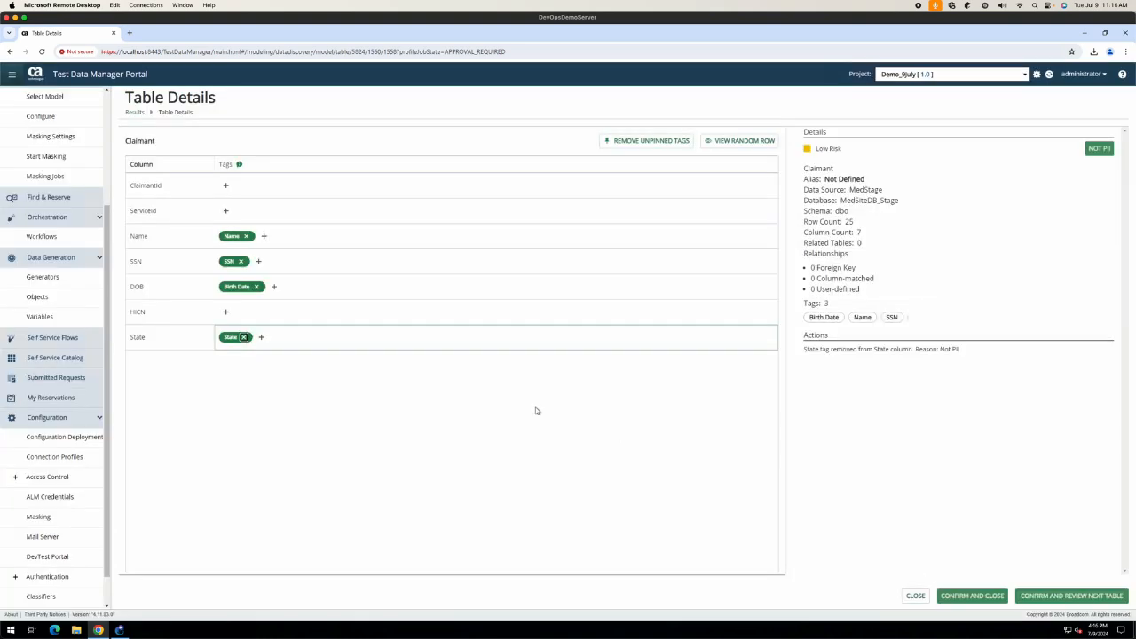
# Step: Confirm the Claimant, Claim and Adjuster tables and close the review
pyautogui.click(1064, 597)
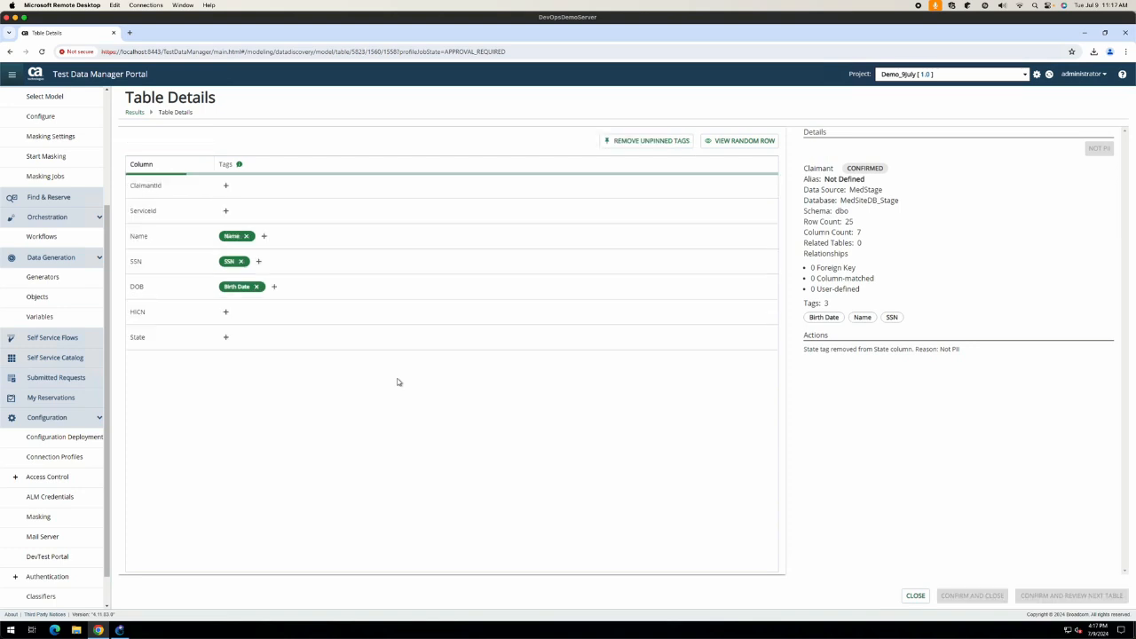
pyautogui.click(1069, 596)
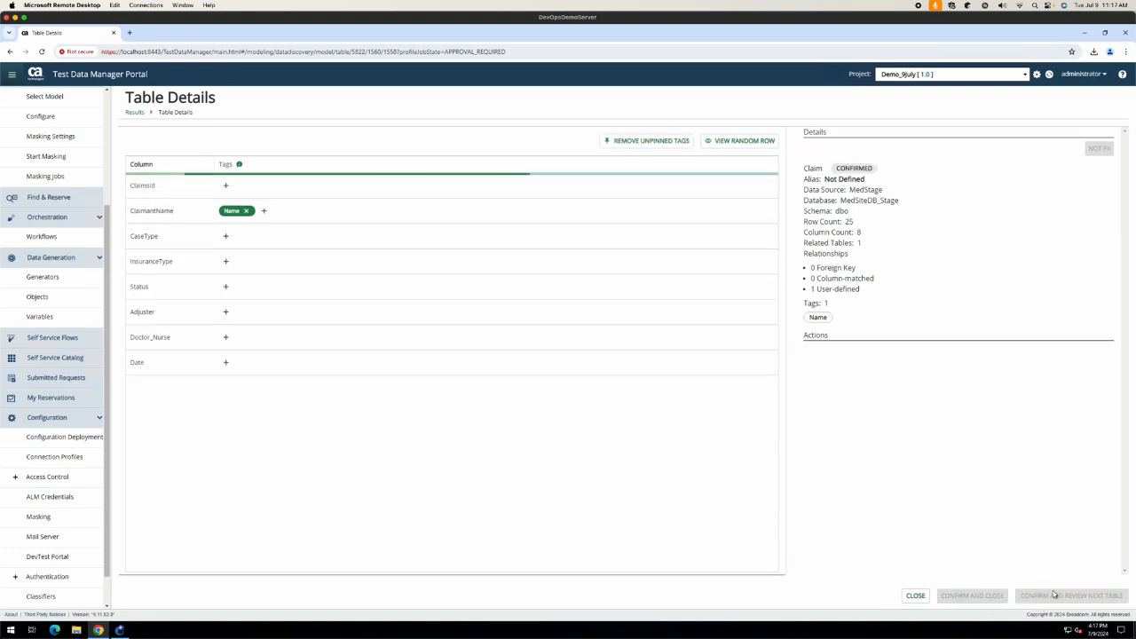
pyautogui.click(992, 597)
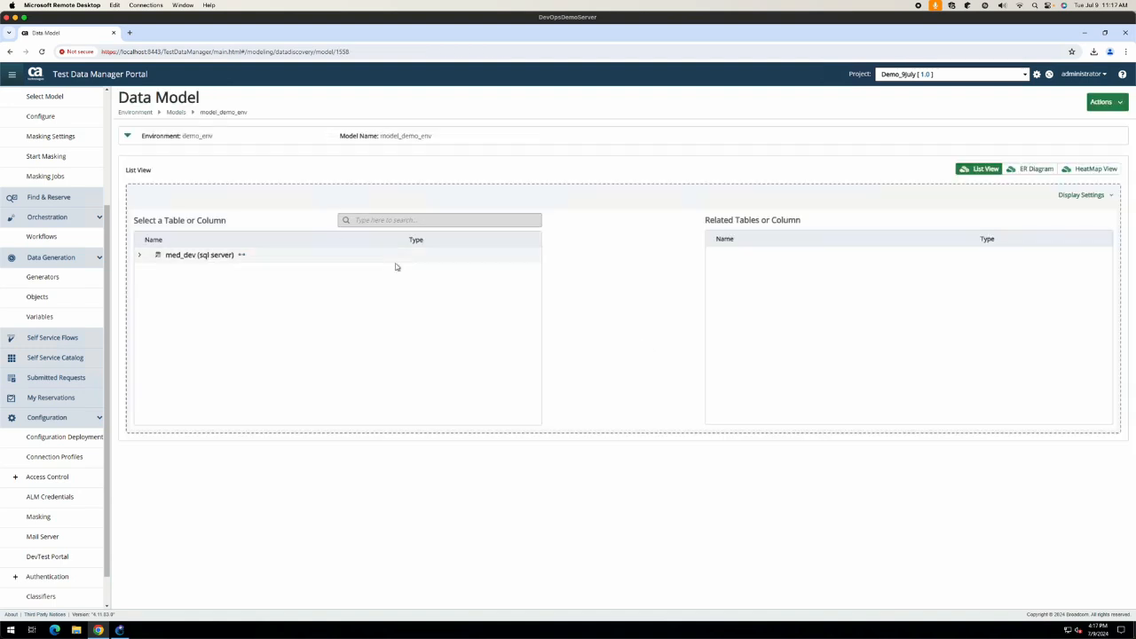
# Step: Expand med_dev, MedSiteDB_Stage and dbo to list tables, then open the PII Audit sign-off list
pyautogui.click(140, 257)
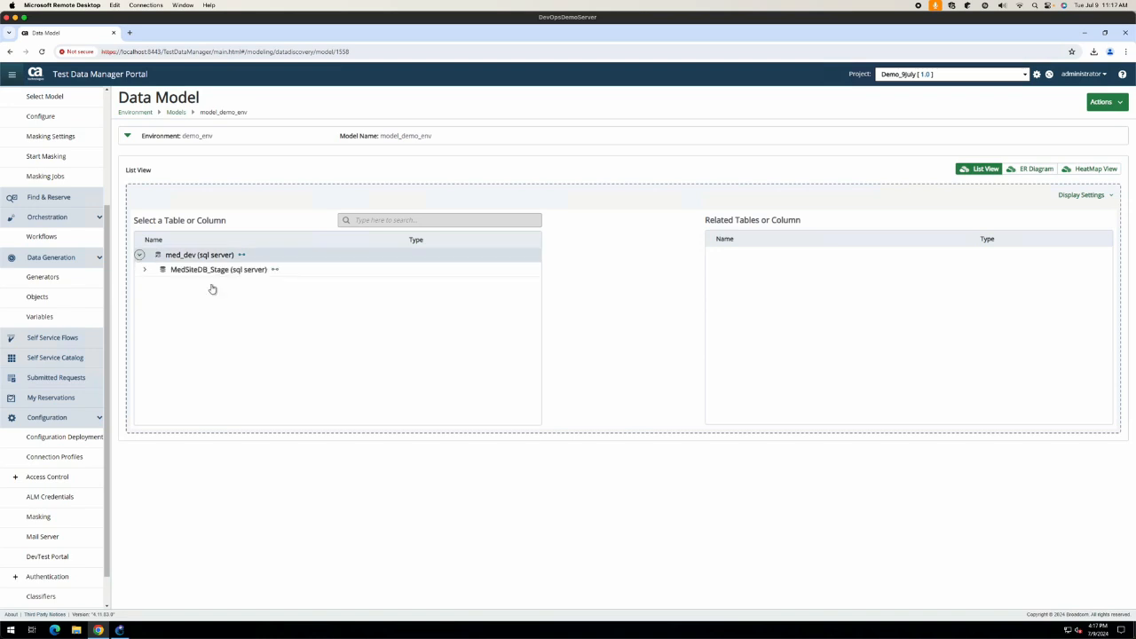
pyautogui.click(146, 271)
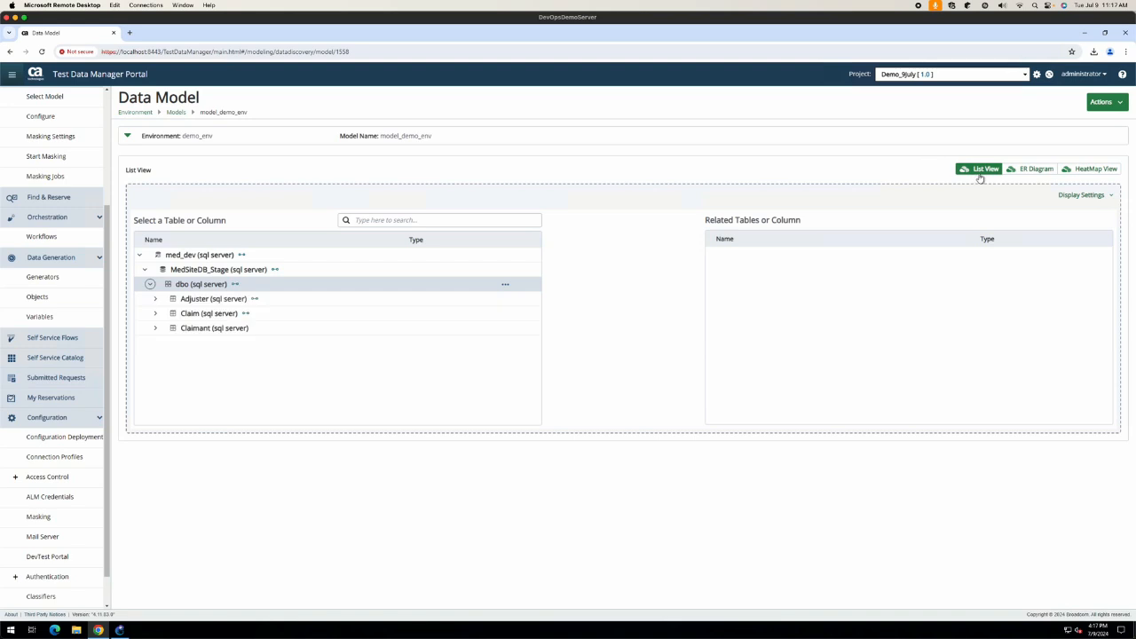
pyautogui.click(1089, 170)
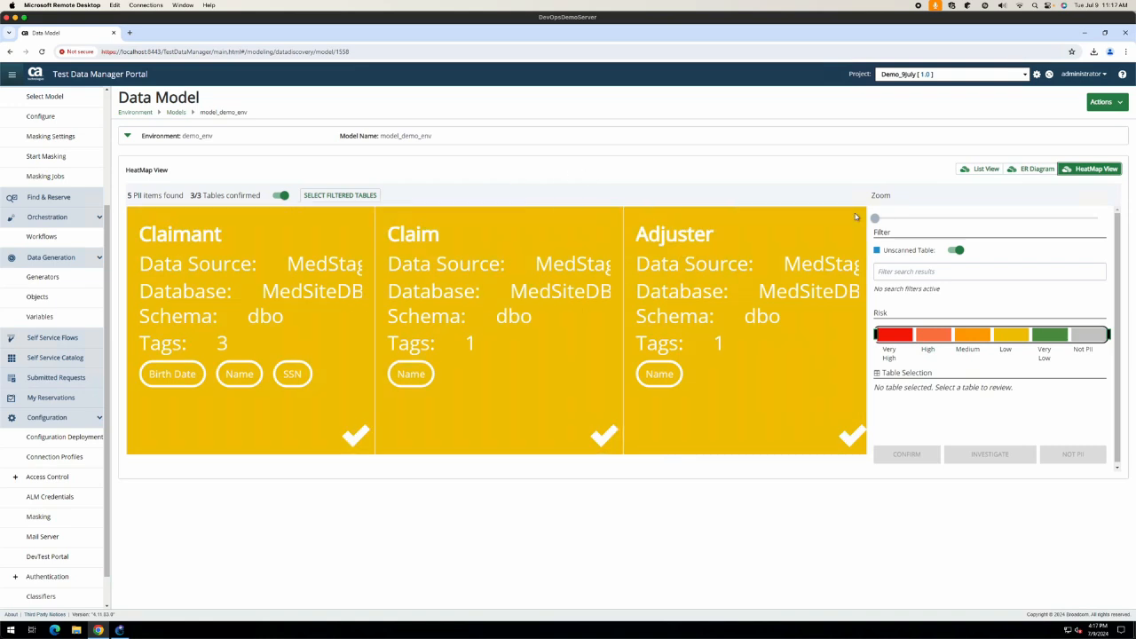
pyautogui.scroll(3, 35, 248)
pyautogui.click(38, 175)
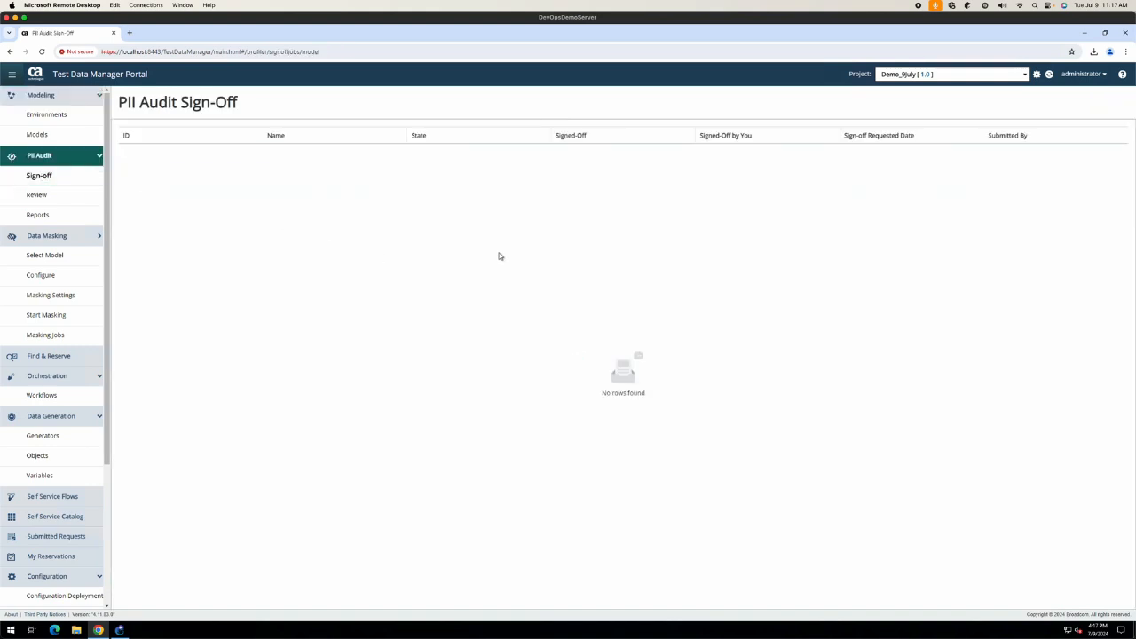
# Step: Check the PII Audit review list, then show model_demo_env's 'Approval required' PII status details
pyautogui.click(67, 199)
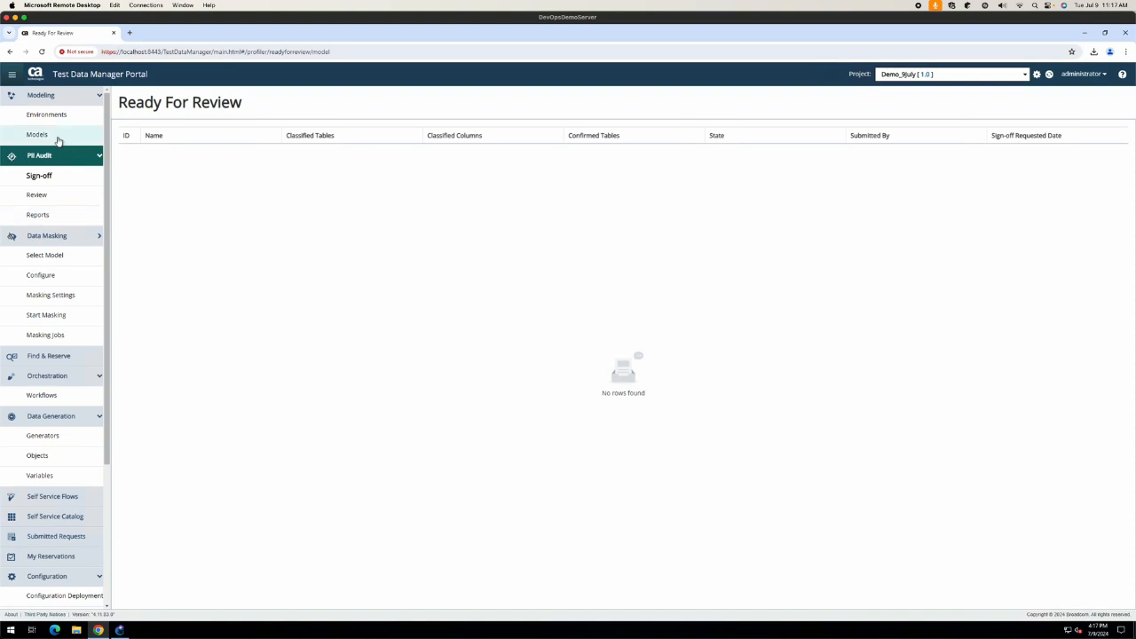
pyautogui.click(49, 135)
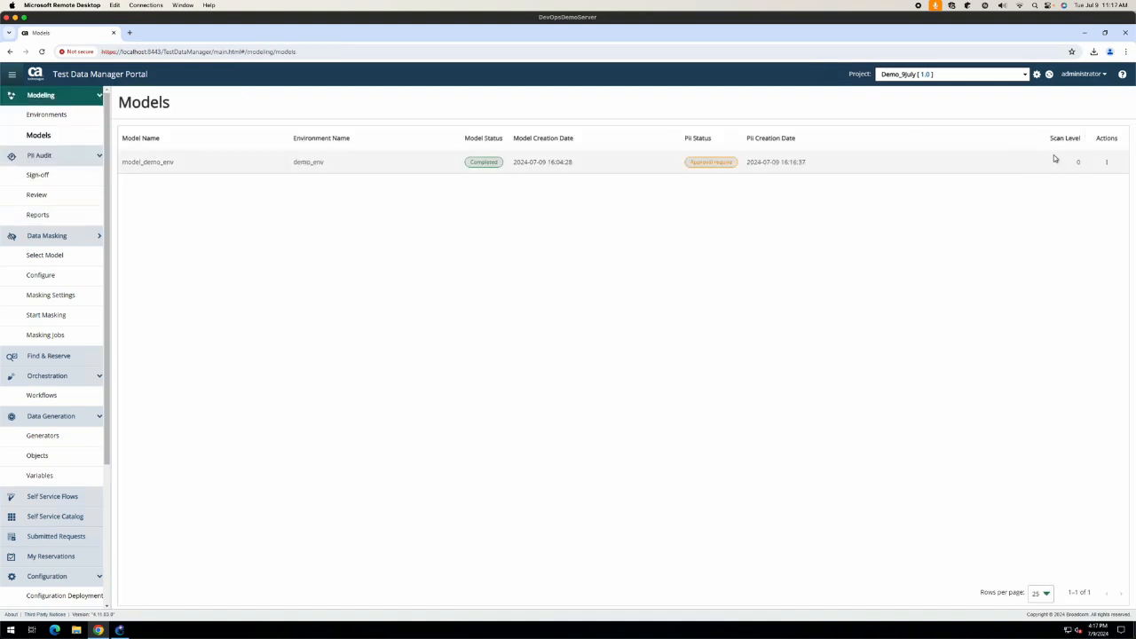
pyautogui.click(701, 163)
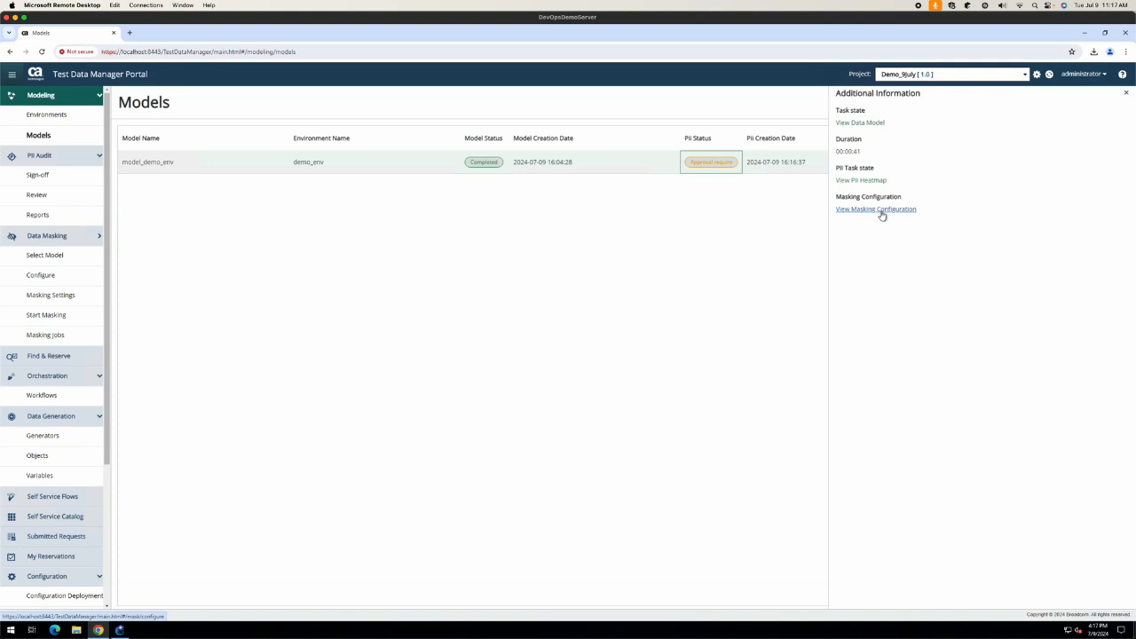
# Step: Create a draft PII report for model_demo_env from its Data Model Actions menu
pyautogui.click(858, 181)
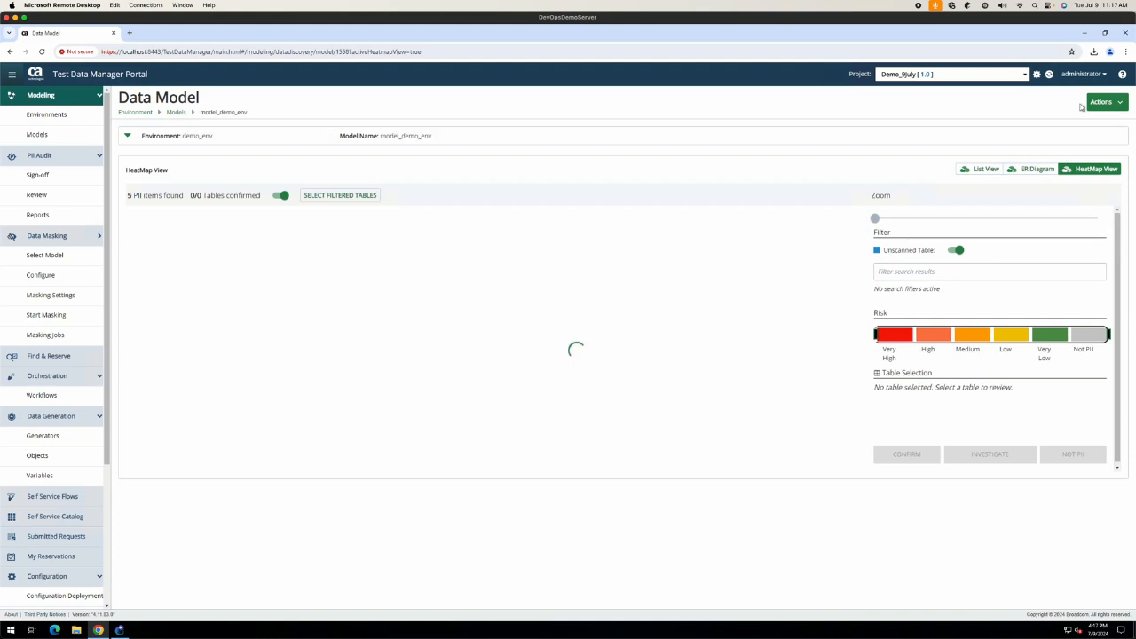
pyautogui.click(1118, 103)
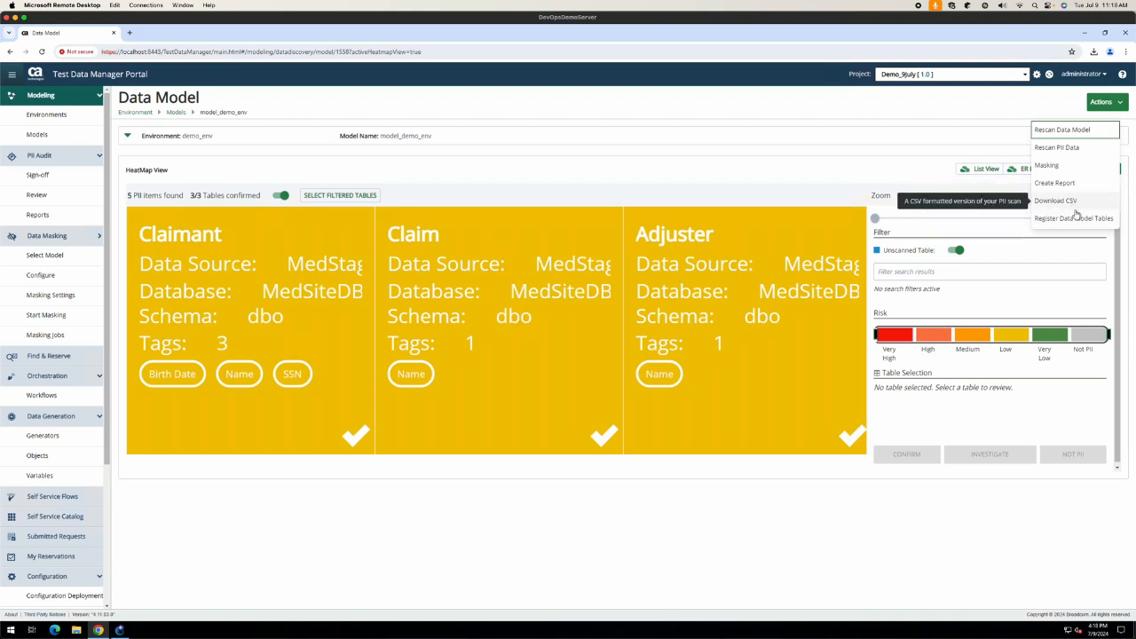
pyautogui.click(1054, 184)
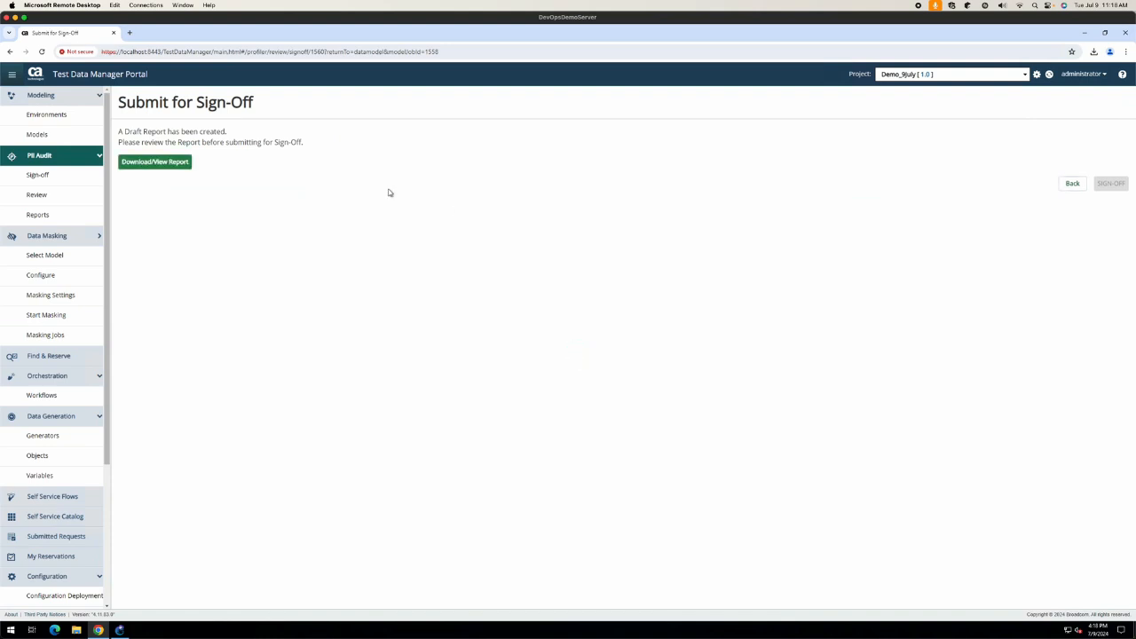
# Step: Download the draft PII report and review its PDF from the downloads list
pyautogui.click(155, 162)
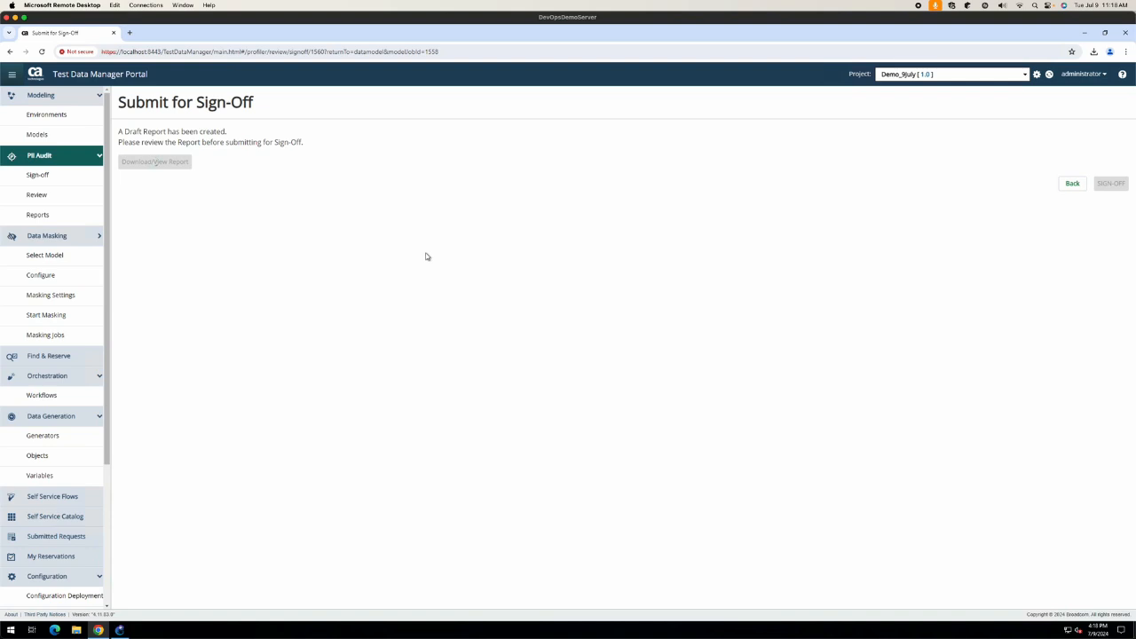
pyautogui.doubleClick(435, 51)
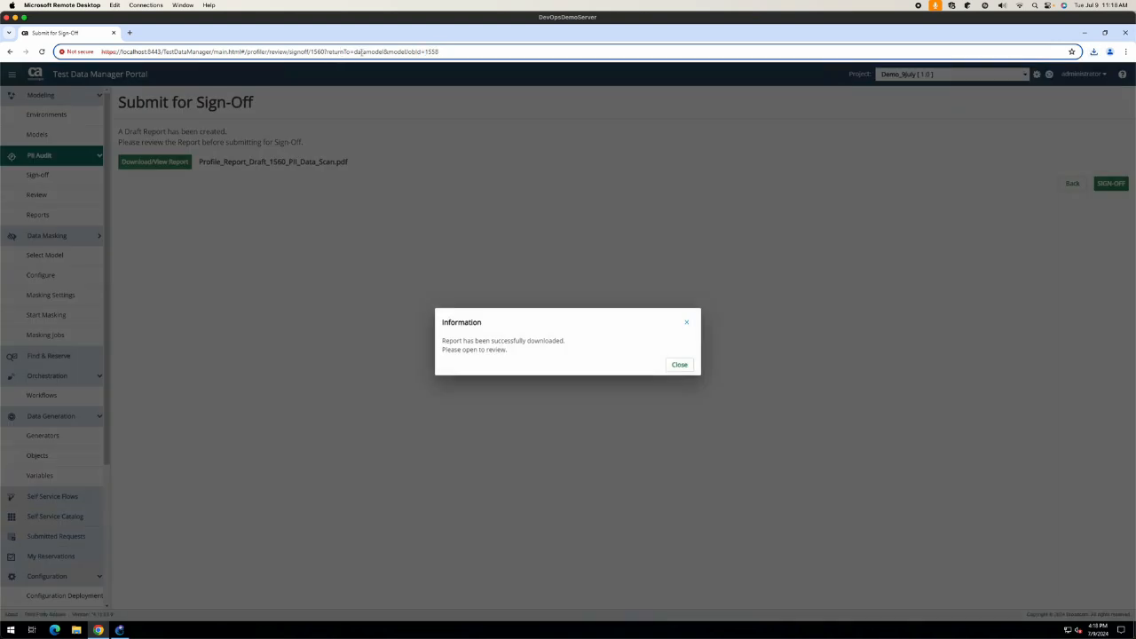
pyautogui.click(672, 363)
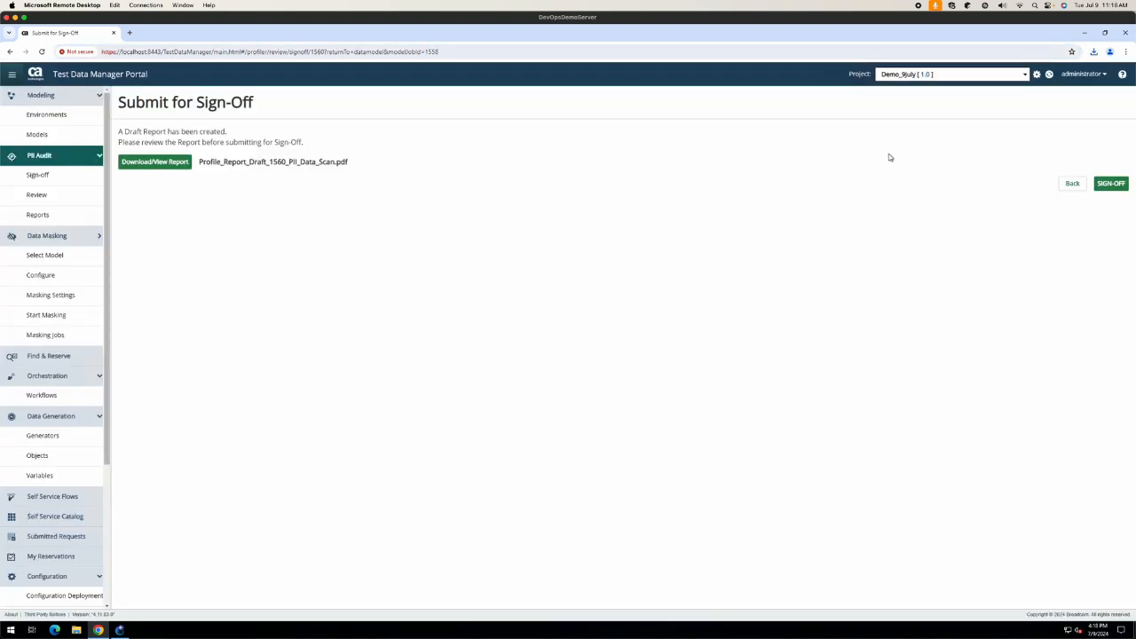
pyautogui.click(1095, 53)
pyautogui.click(1022, 93)
pyautogui.scroll(-20, 614, 260)
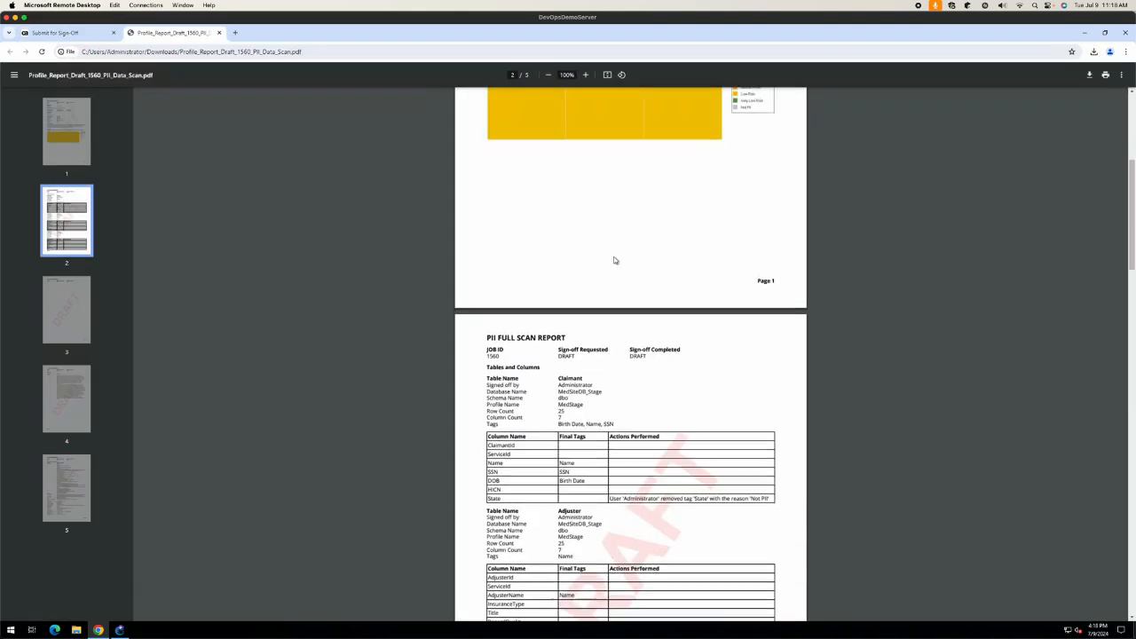
pyautogui.click(219, 33)
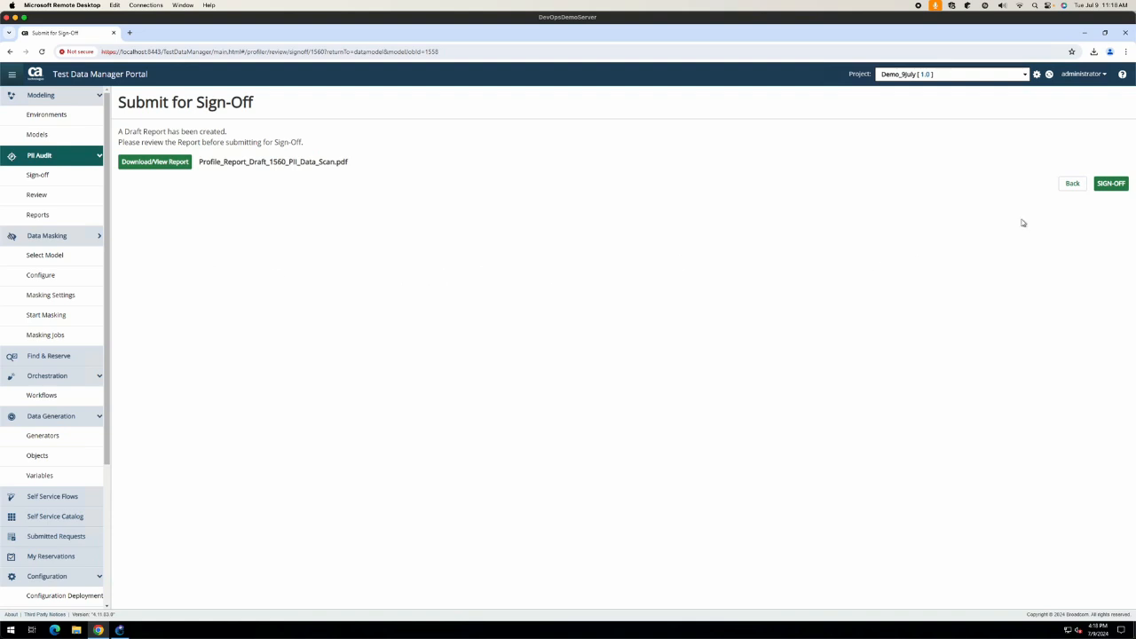
# Step: Submit PII Data Scan 1560 for sign-off and dismiss the mail server warning
pyautogui.click(1110, 182)
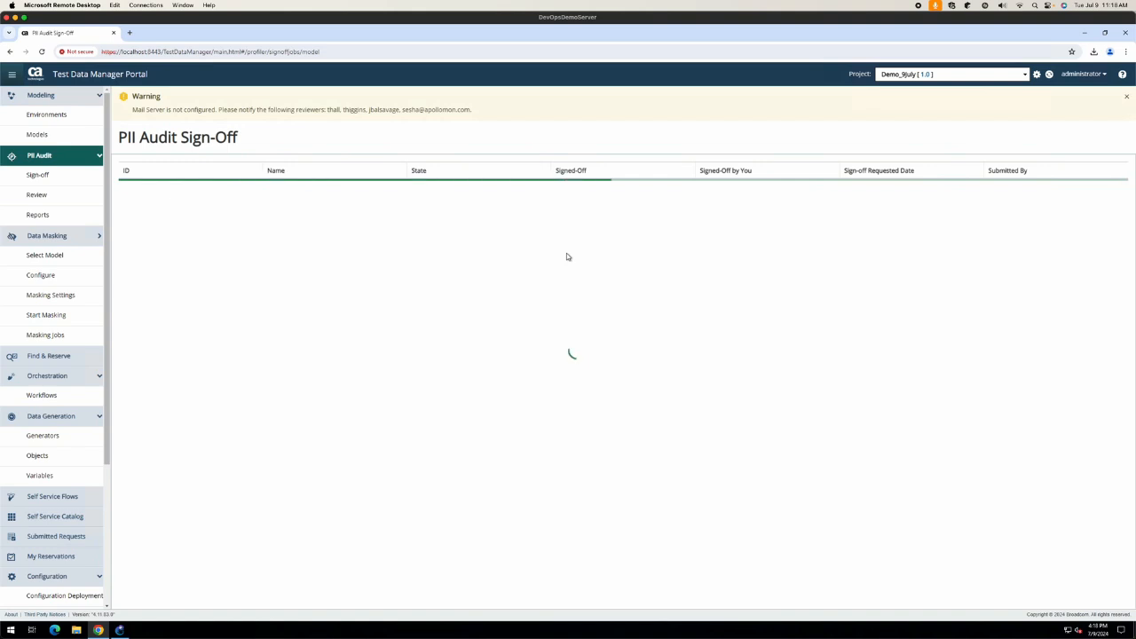
pyautogui.moveTo(174, 109); pyautogui.dragTo(507, 112)
pyautogui.click(642, 321)
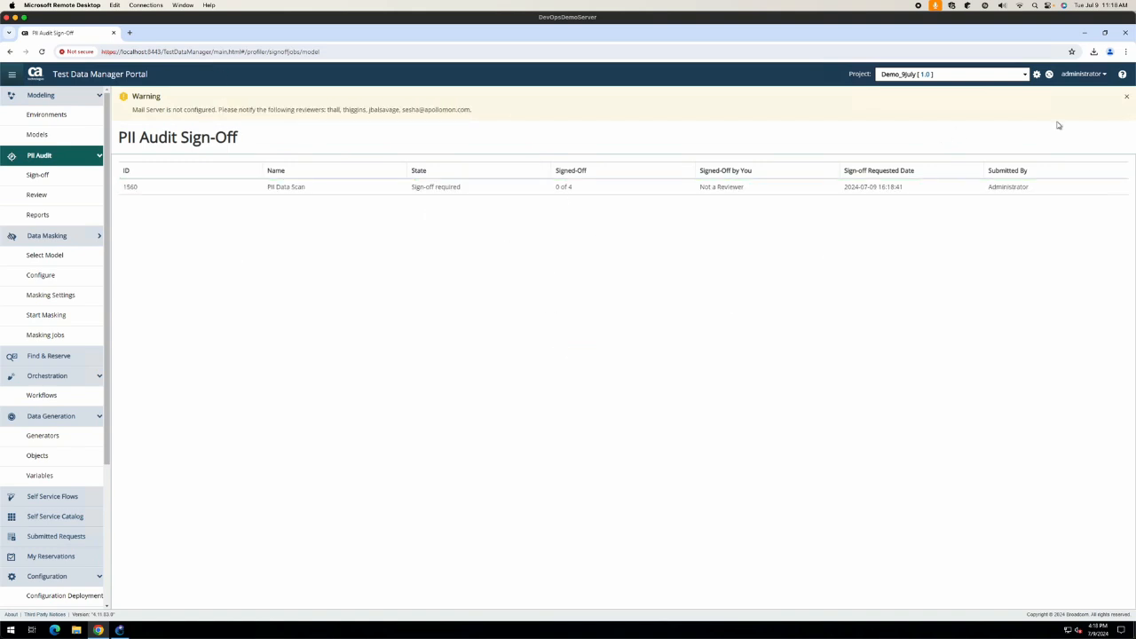
pyautogui.click(1127, 100)
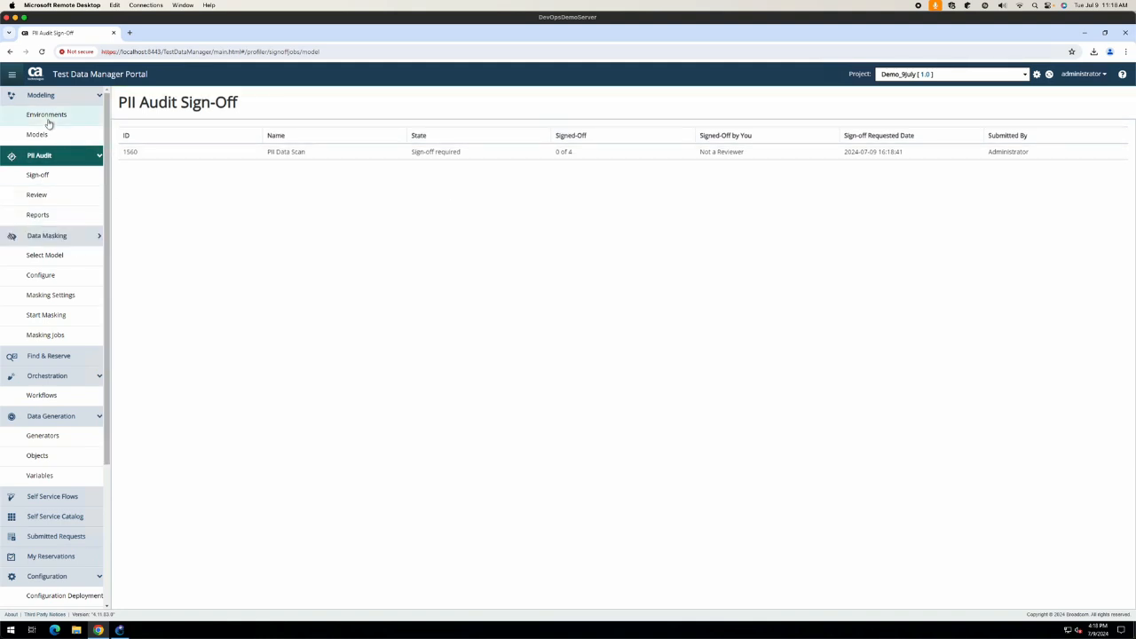
pyautogui.click(49, 257)
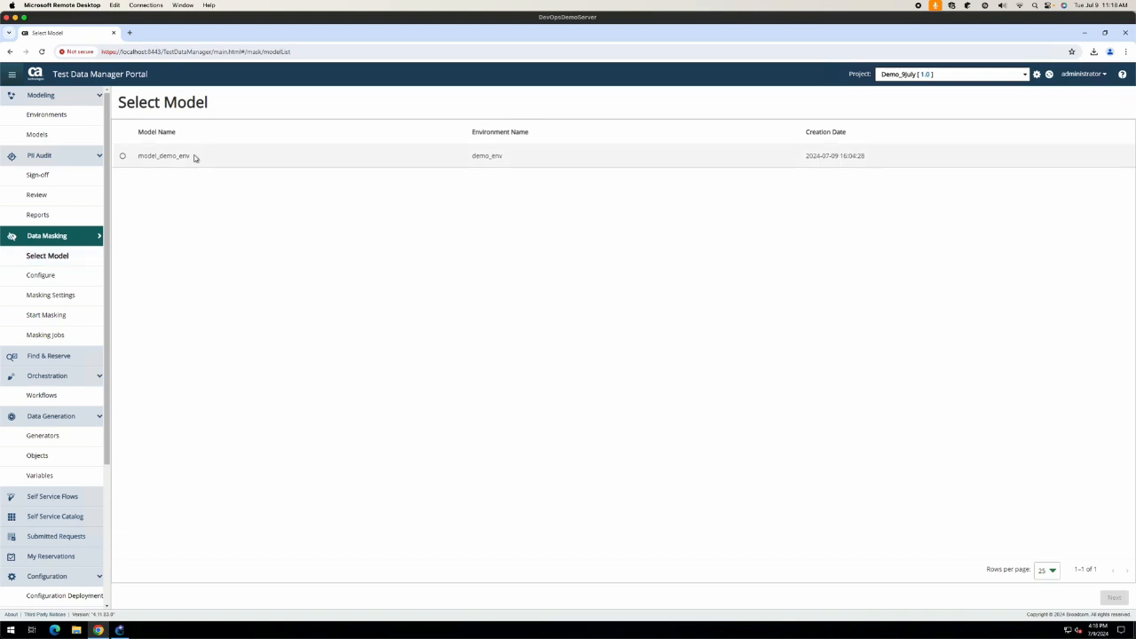
# Step: Start masking model_demo_env and view AdjusterName's Name masking function group details
pyautogui.click(124, 156)
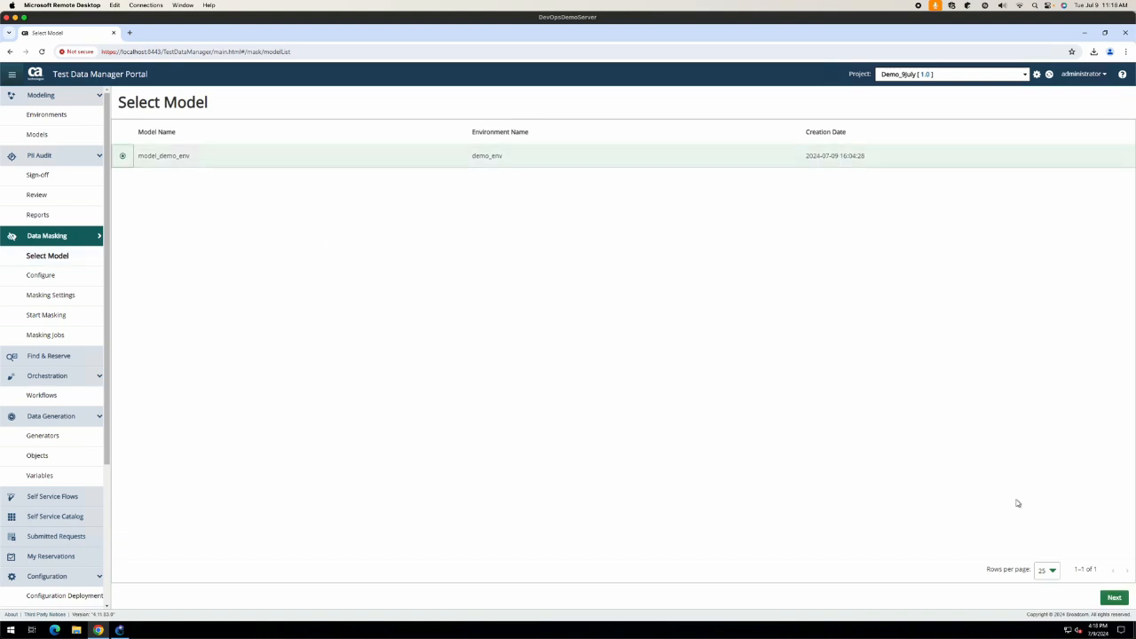
pyautogui.click(1114, 598)
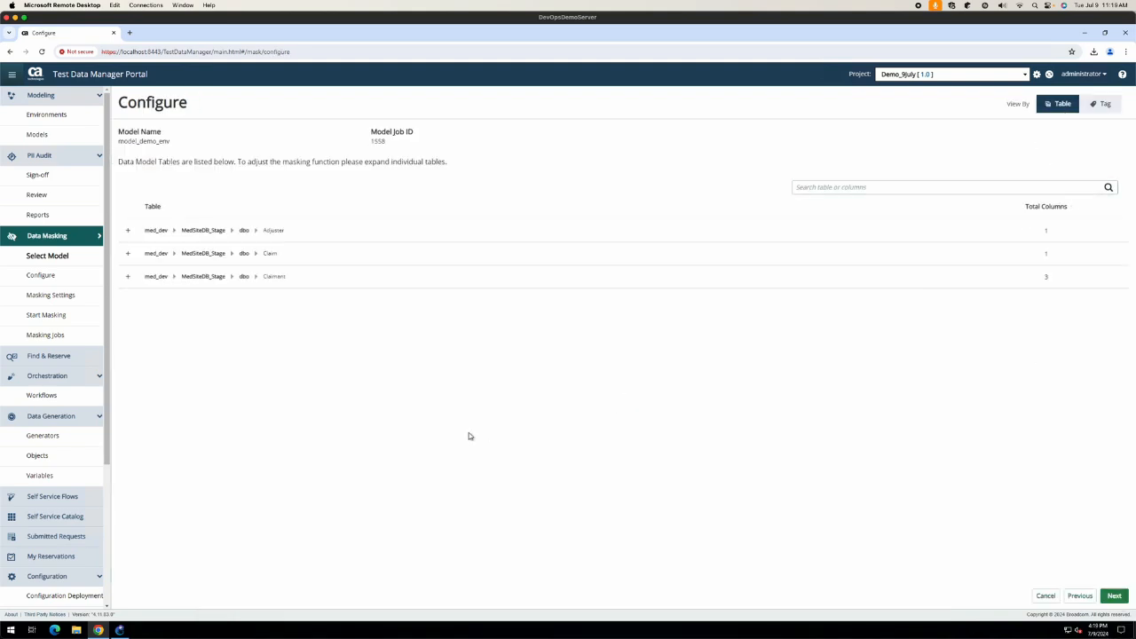
pyautogui.click(127, 230)
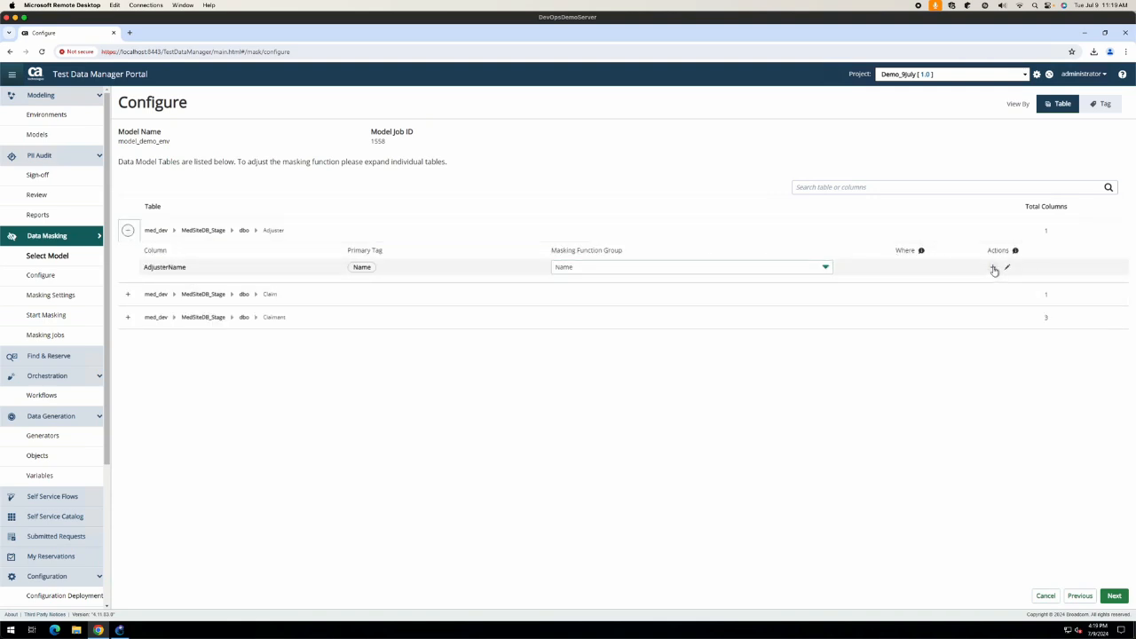
pyautogui.click(825, 268)
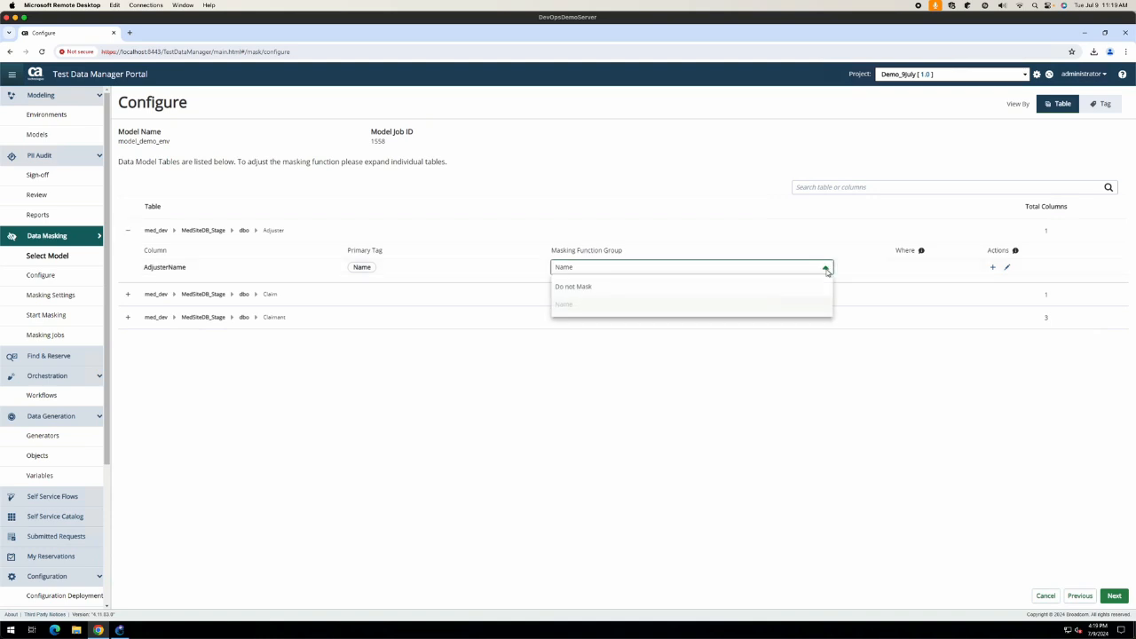
pyautogui.click(1006, 268)
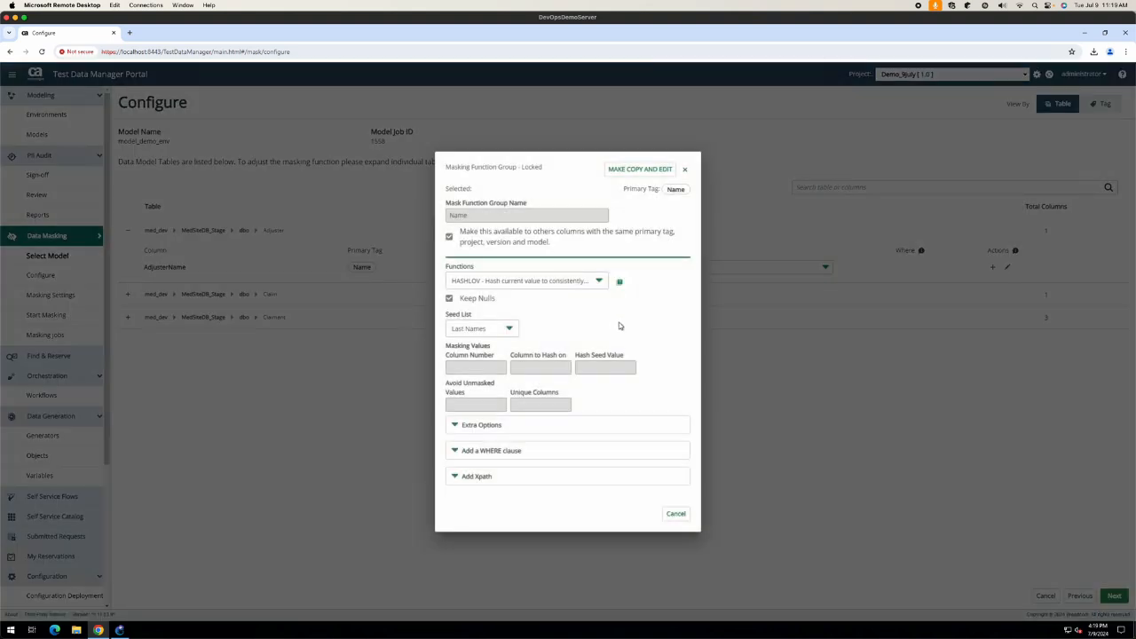
# Step: Inspect the Name group's extra options, WHERE clause and Xpath fields, closing it unchanged
pyautogui.click(455, 430)
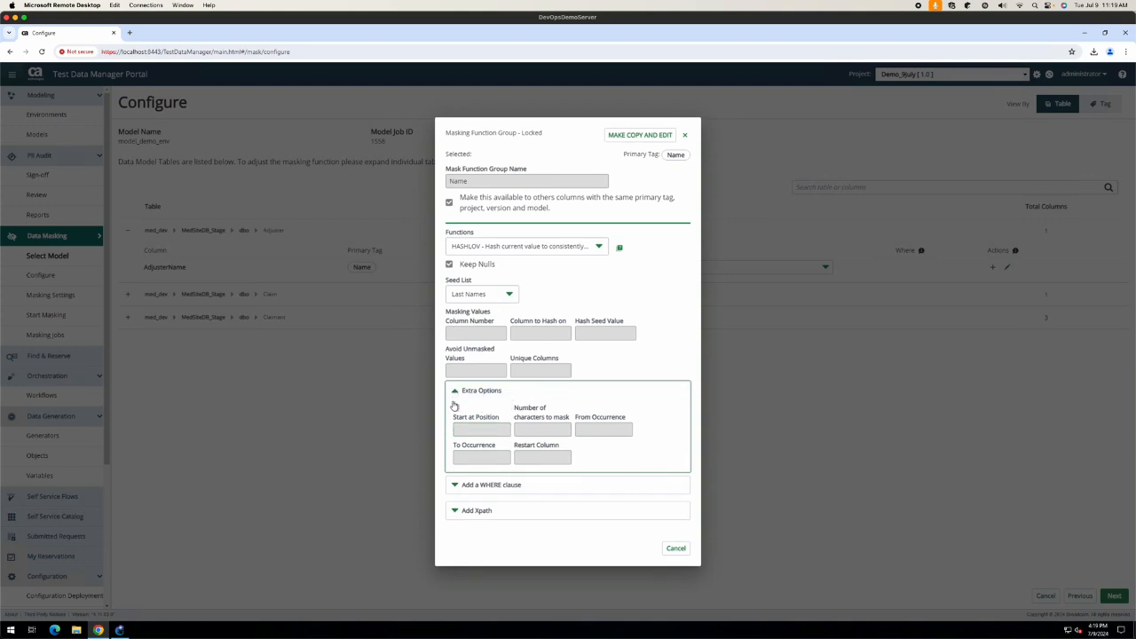
pyautogui.click(455, 392)
pyautogui.click(456, 450)
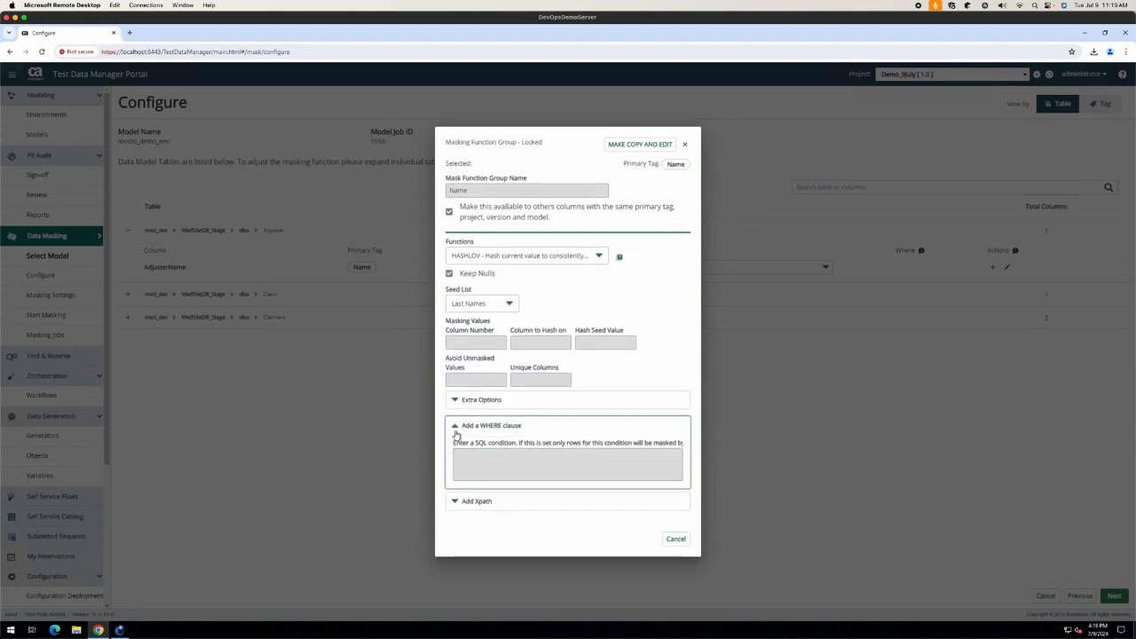
pyautogui.click(455, 429)
pyautogui.click(453, 482)
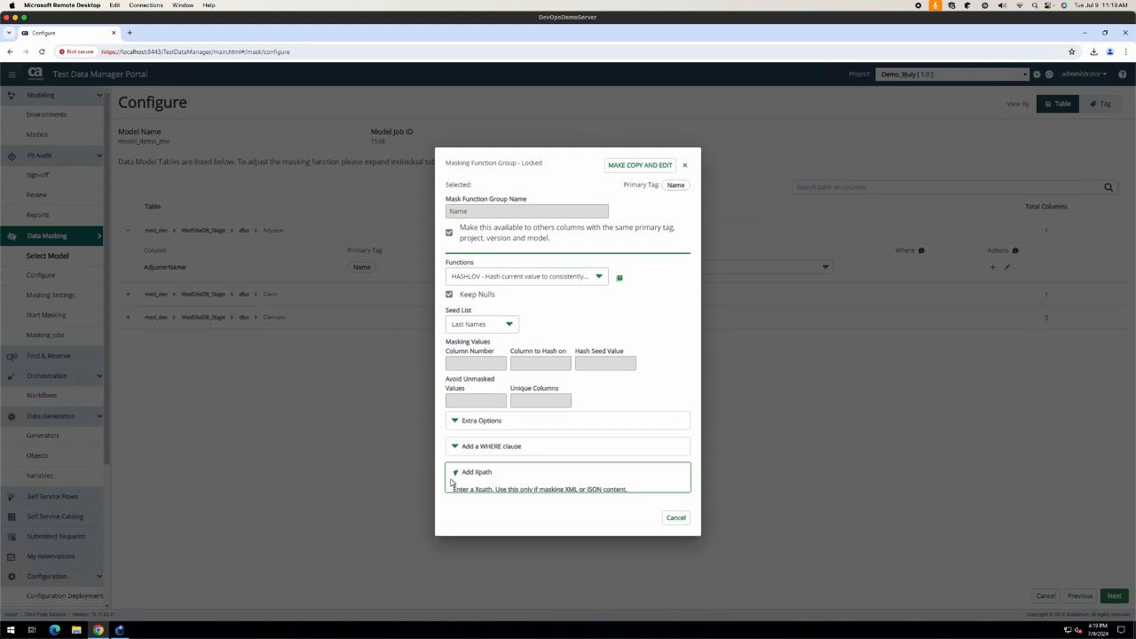
pyautogui.click(676, 529)
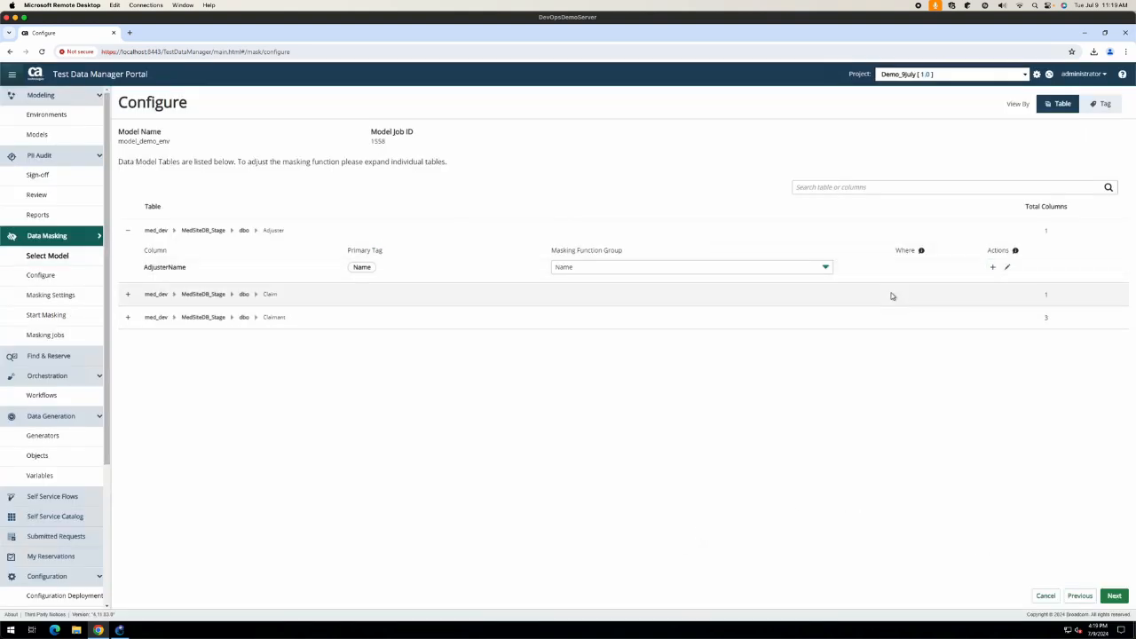
# Step: Browse the new function group form for AdjusterName, cancel it, and continue to mask settings
pyautogui.click(994, 268)
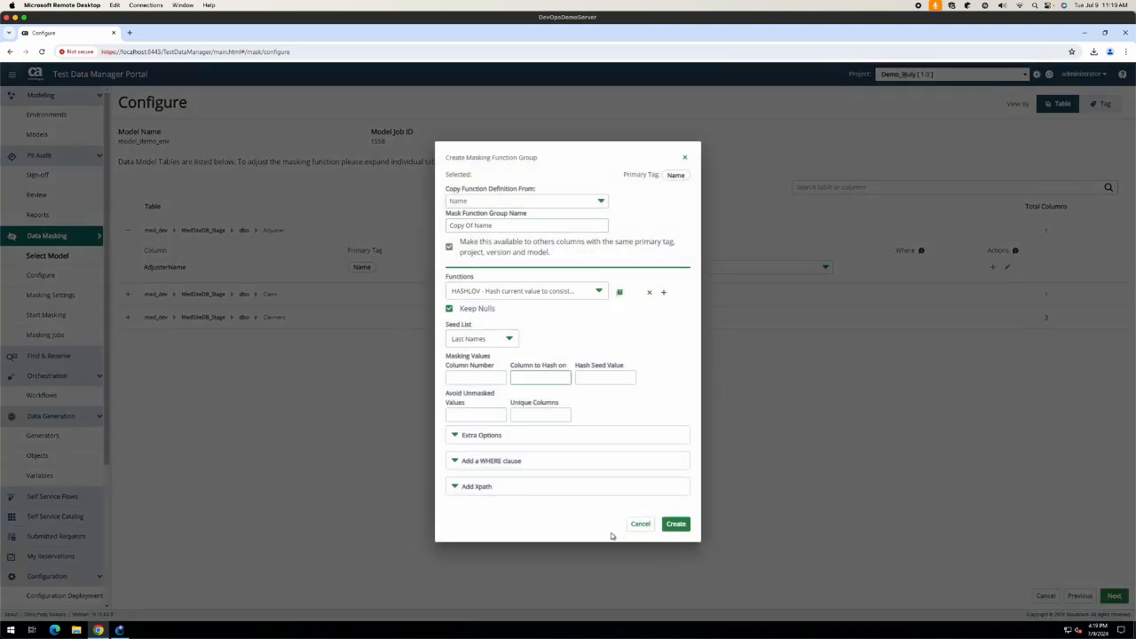
pyautogui.click(640, 524)
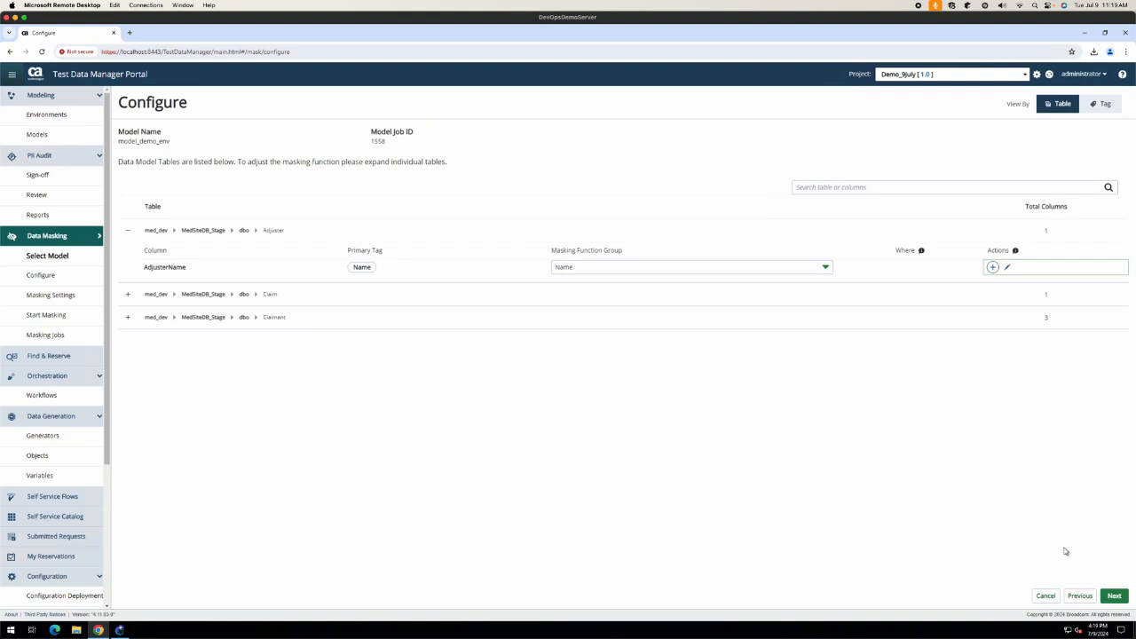
pyautogui.click(993, 267)
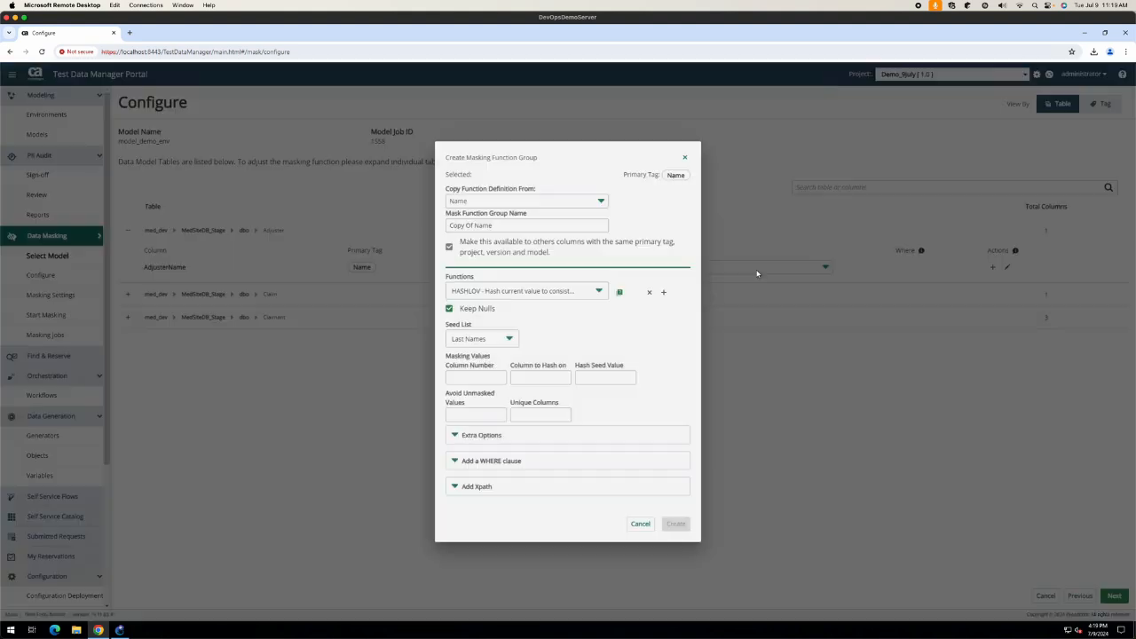
pyautogui.click(573, 295)
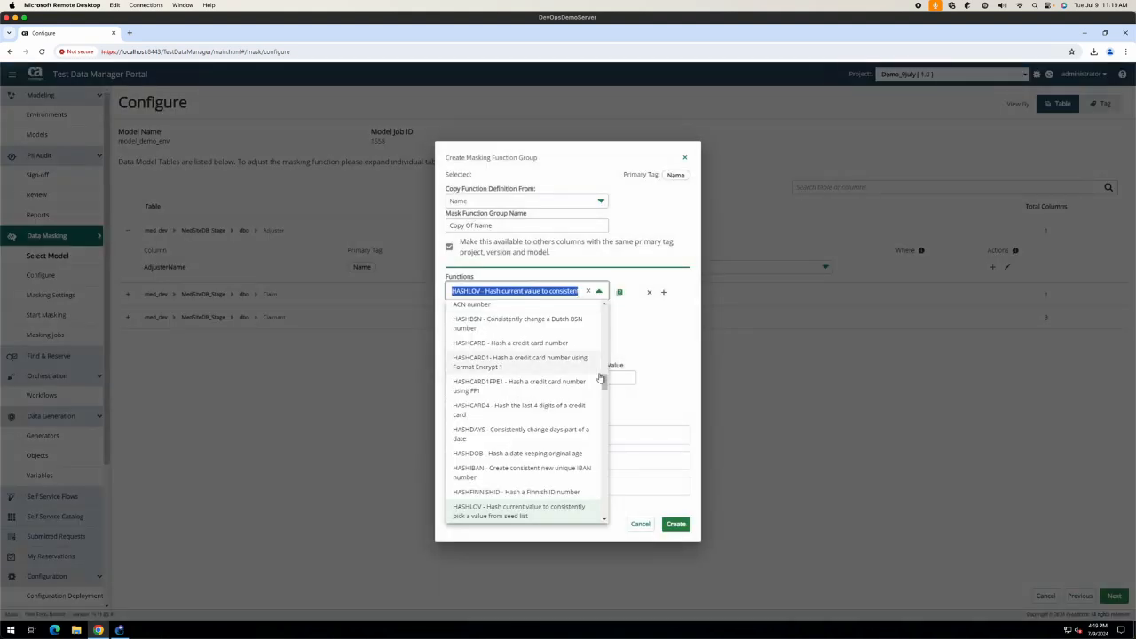
pyautogui.moveTo(604, 380); pyautogui.dragTo(609, 512)
pyautogui.scroll(15, 615, 501)
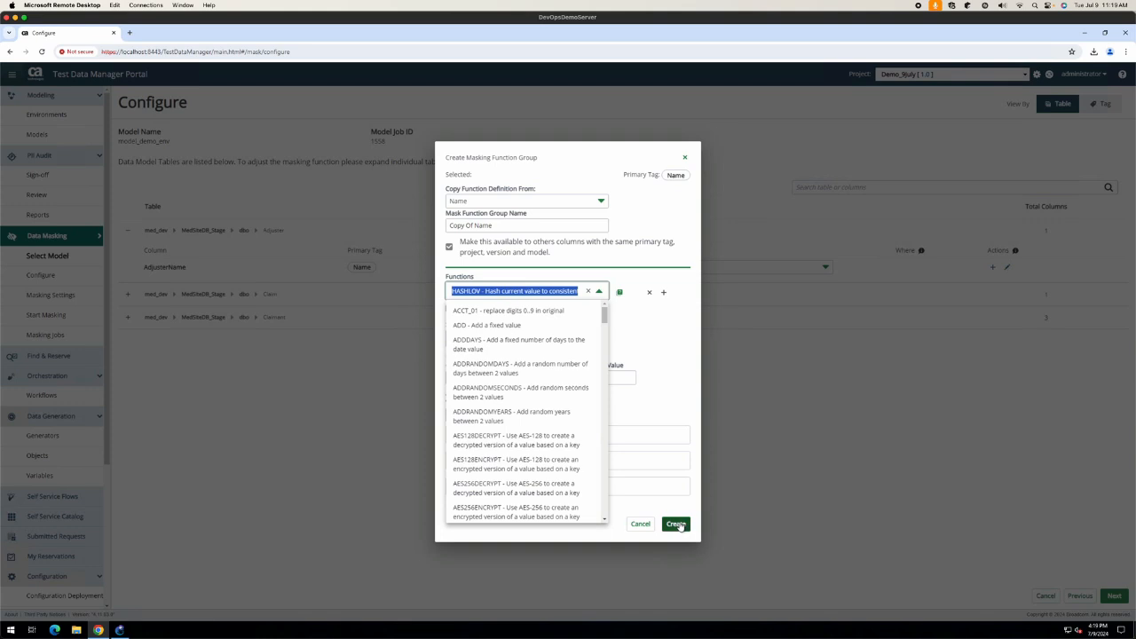
pyautogui.click(640, 524)
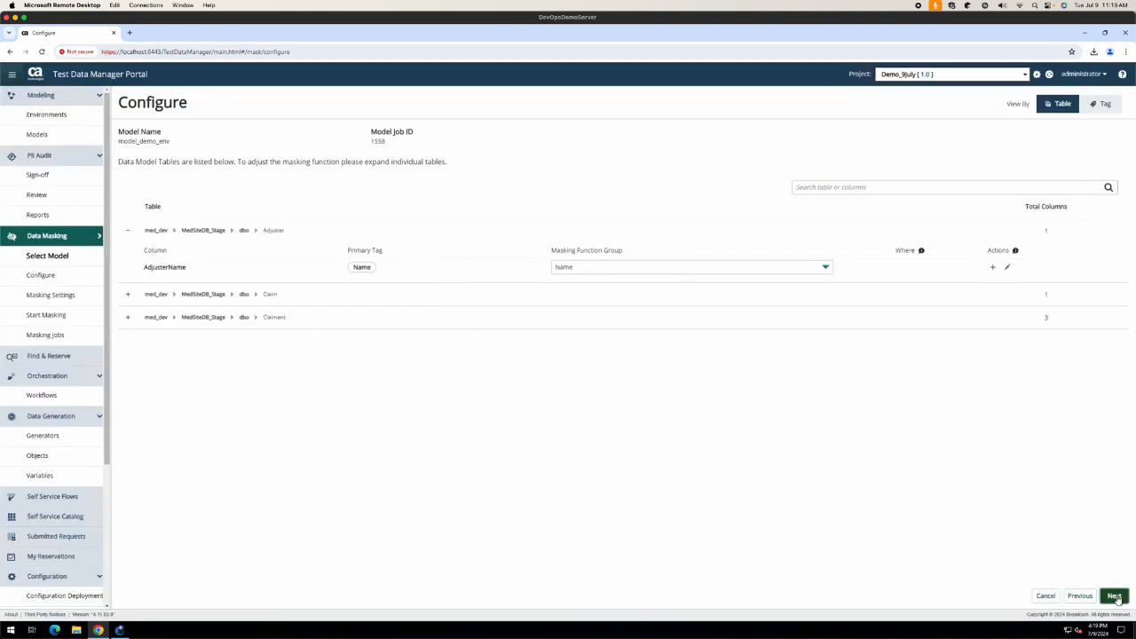
pyautogui.click(1115, 596)
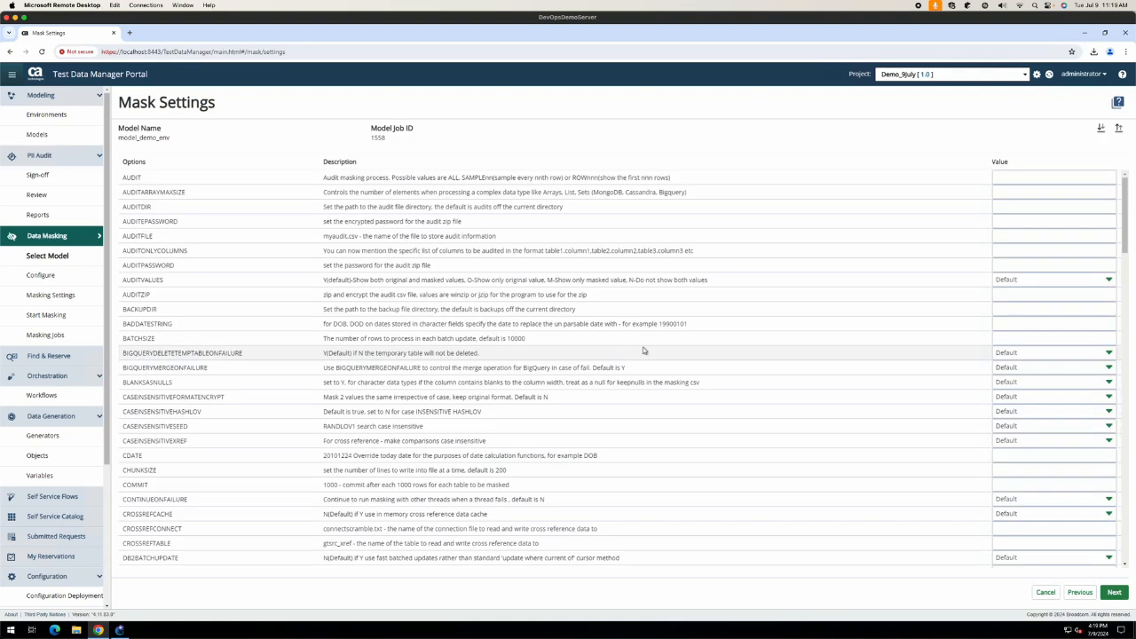
pyautogui.scroll(-5, 872, 393)
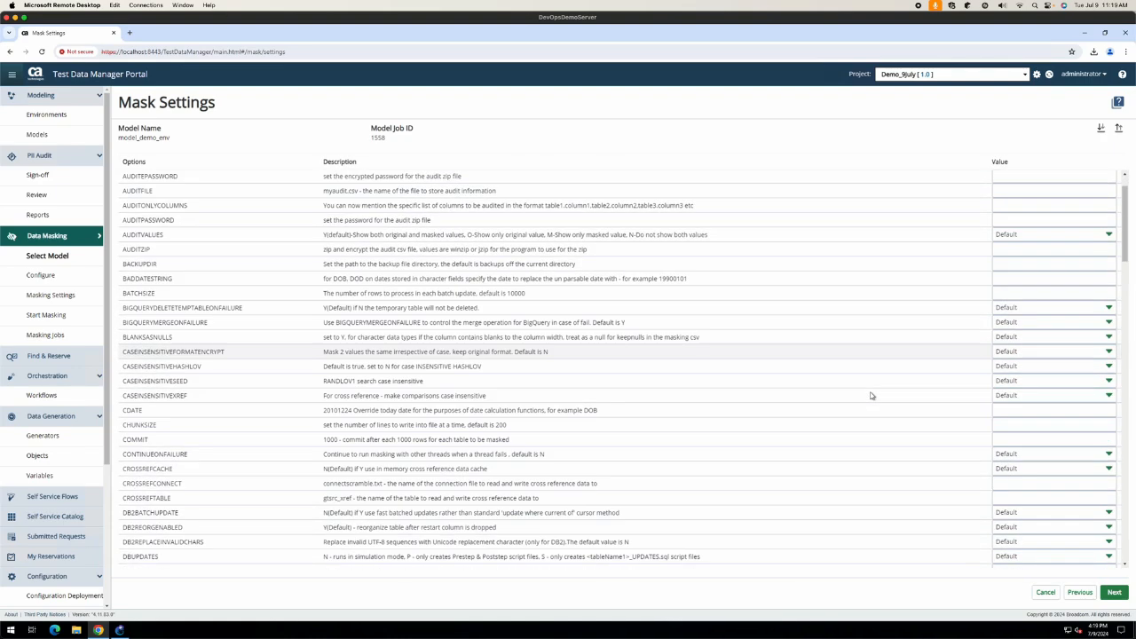
pyautogui.scroll(-12, 871, 396)
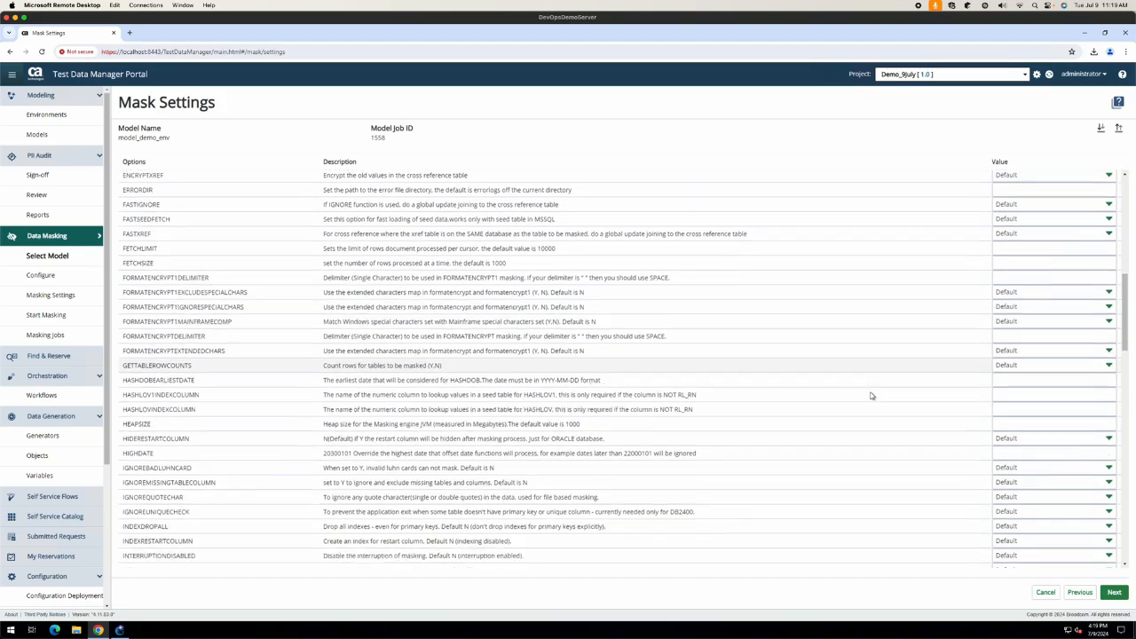
pyautogui.scroll(-10, 871, 395)
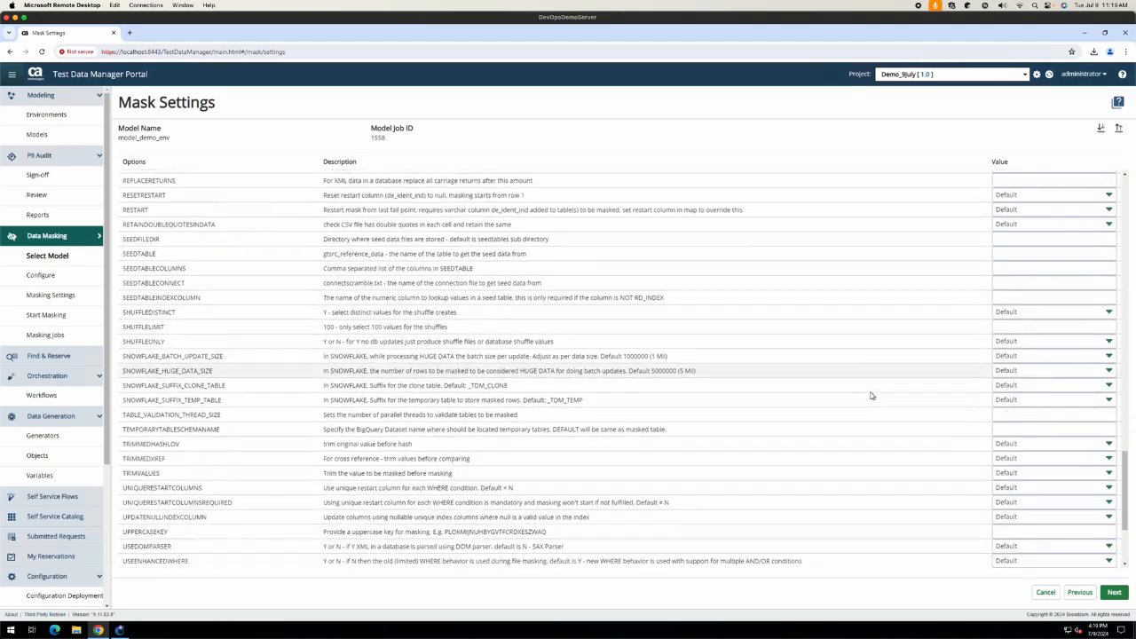
pyautogui.scroll(20, 871, 396)
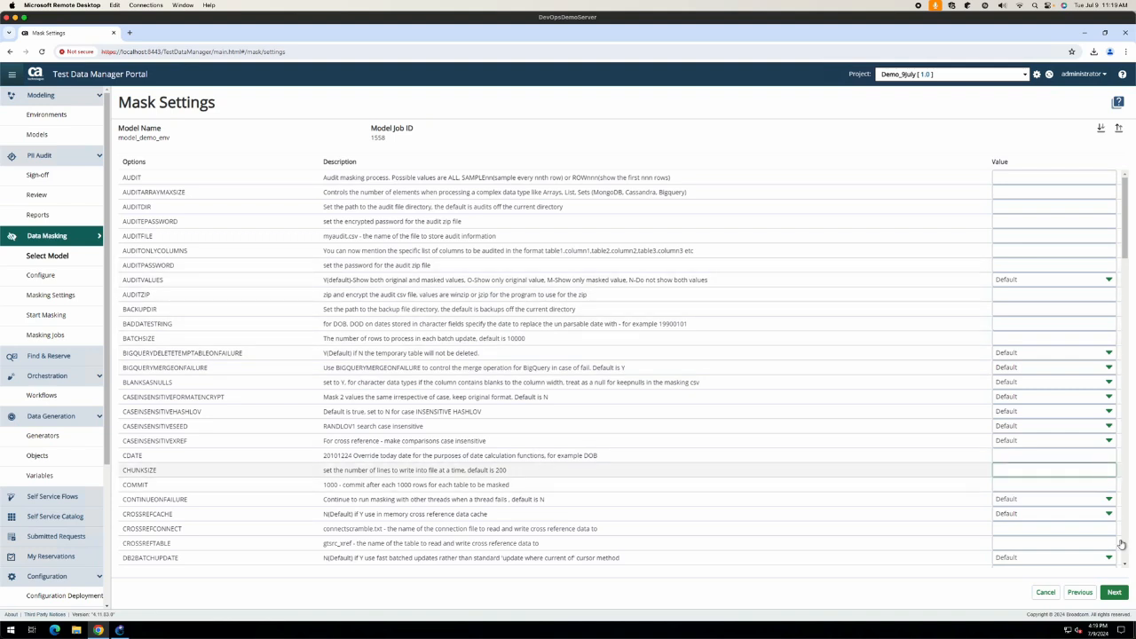
pyautogui.click(1119, 128)
pyautogui.click(1003, 78)
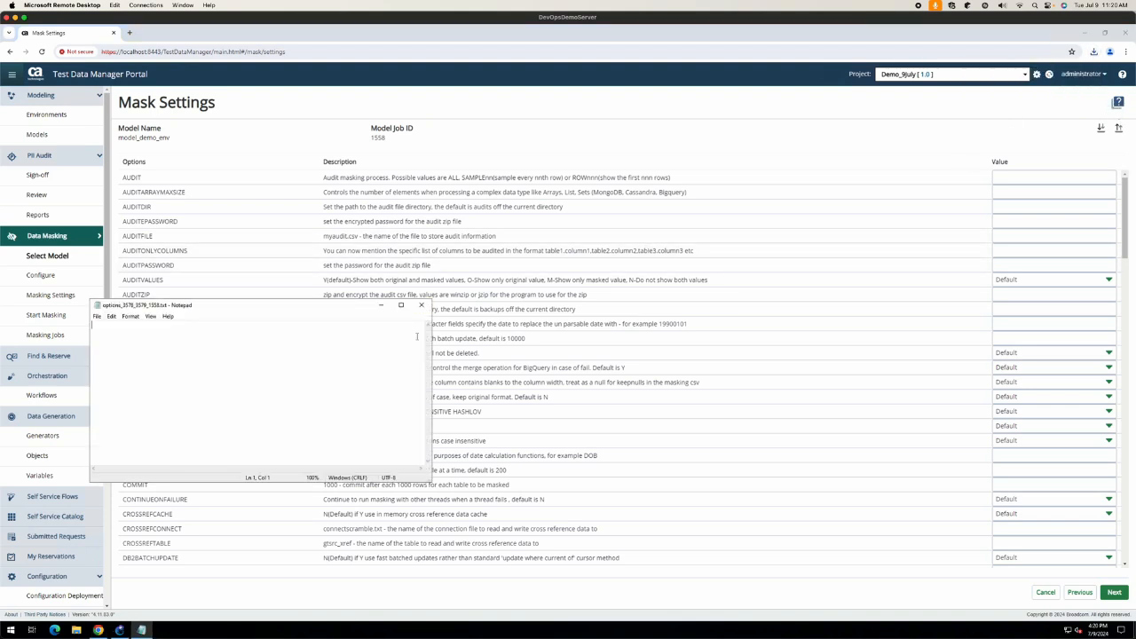
pyautogui.click(421, 304)
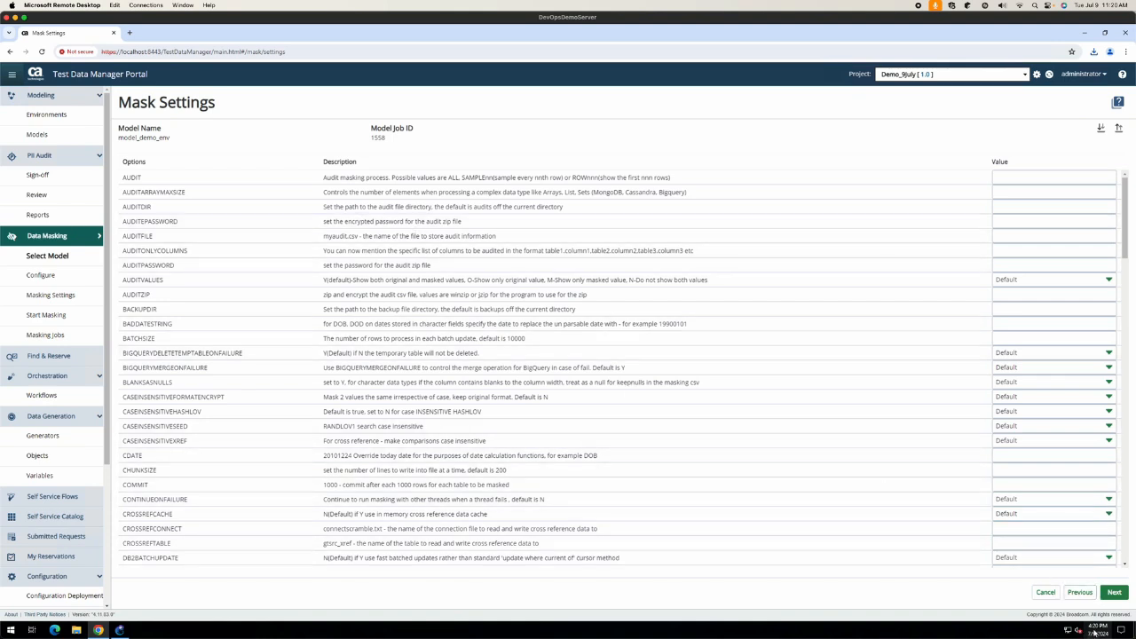
pyautogui.click(1079, 594)
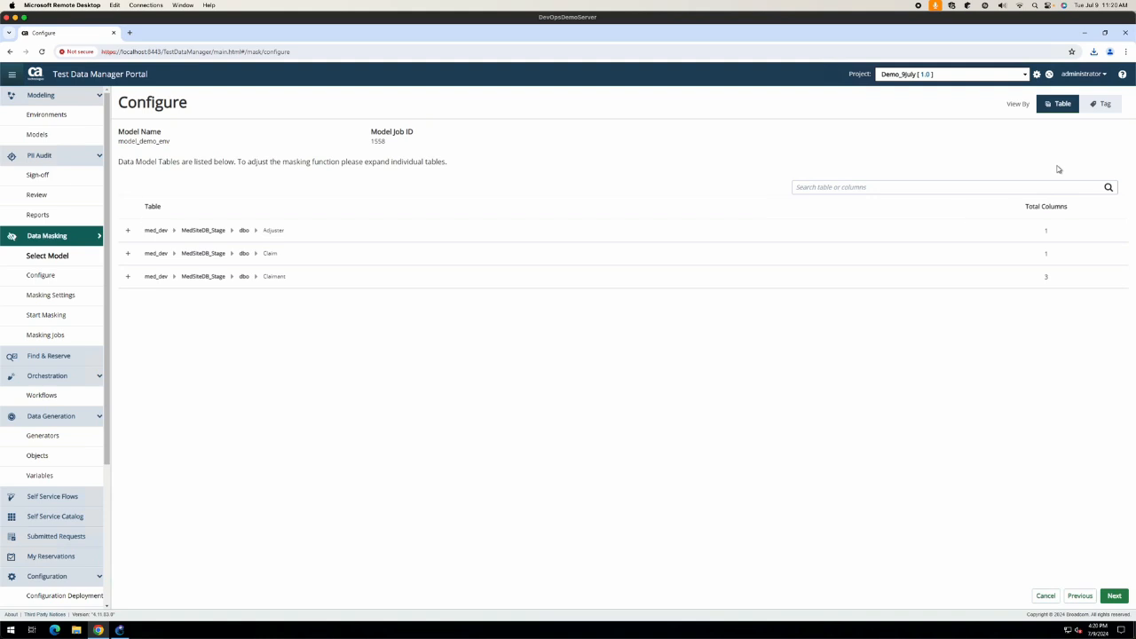
# Step: Reorder Claimant's masked columns to DOB, SSN, Name, view them by tag, and advance to Start Masking
pyautogui.click(128, 279)
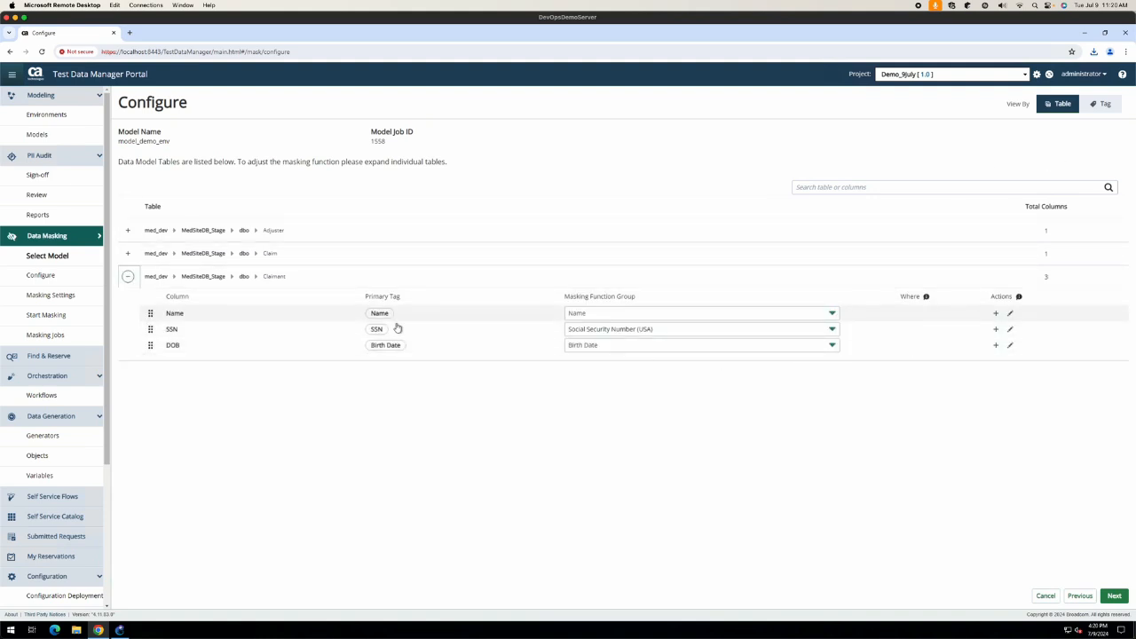
pyautogui.moveTo(150, 314); pyautogui.dragTo(150, 330)
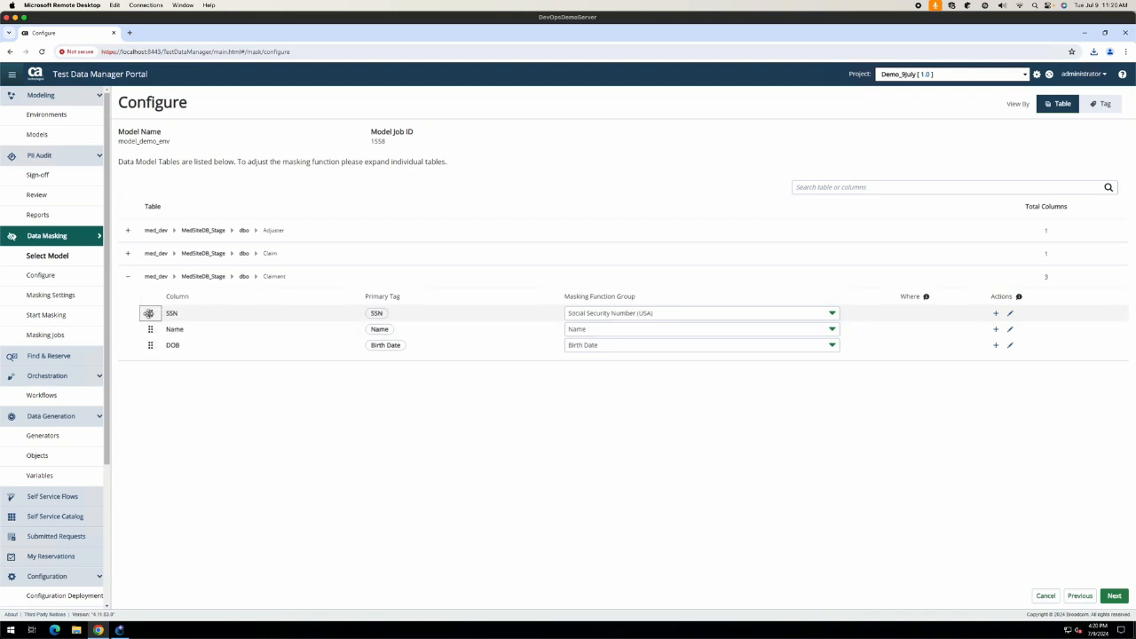
pyautogui.moveTo(150, 345); pyautogui.dragTo(151, 312)
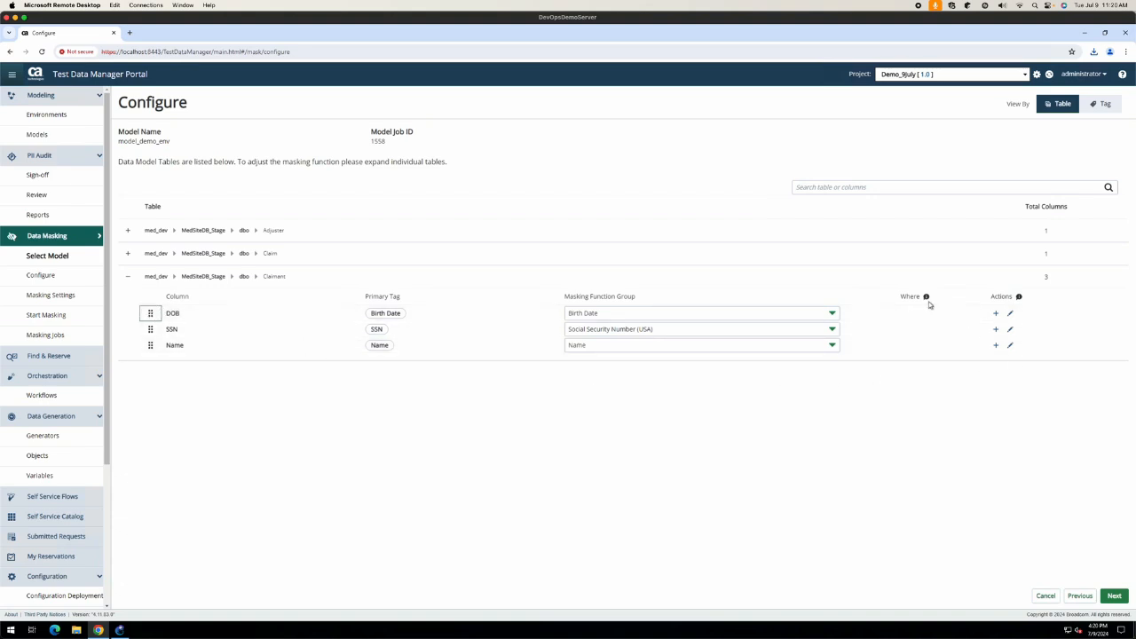
pyautogui.click(1114, 596)
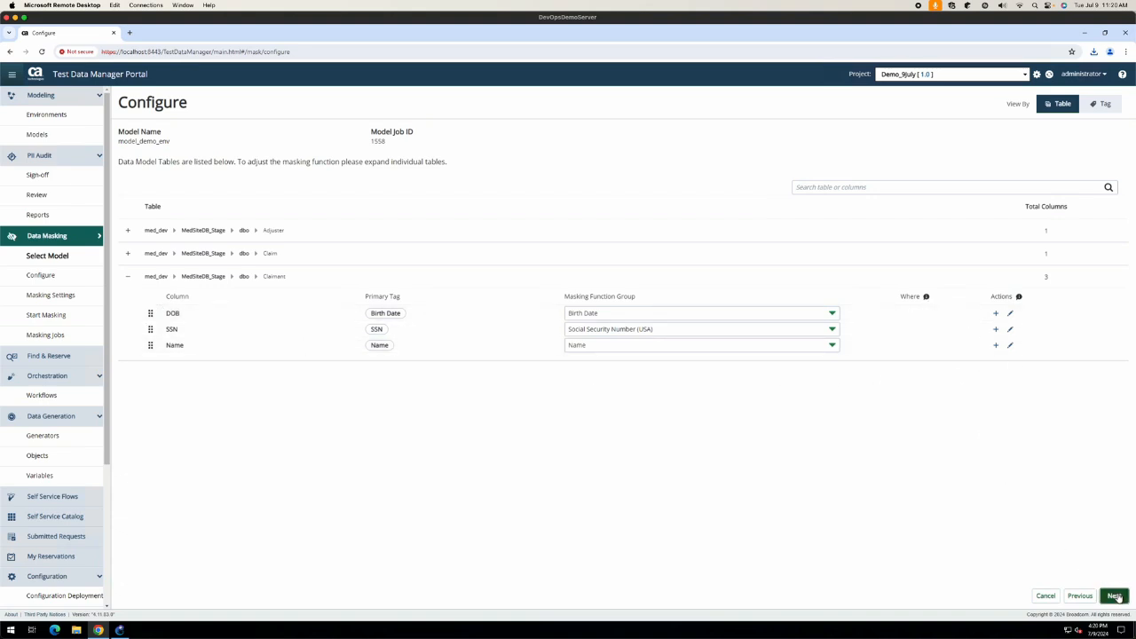
pyautogui.click(1105, 105)
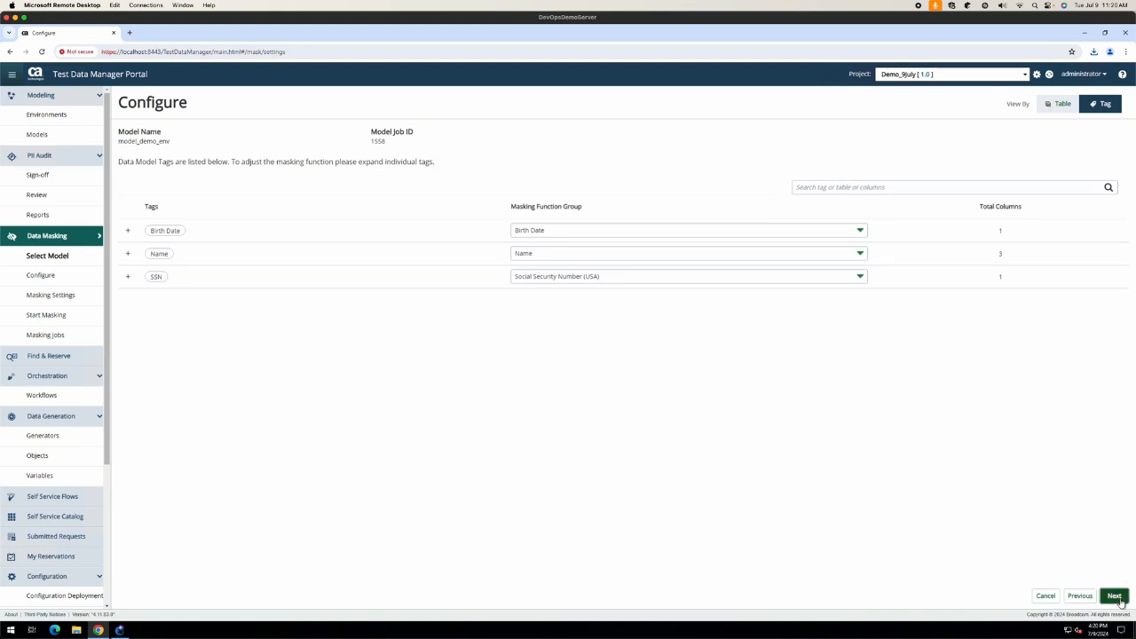
pyautogui.click(1114, 595)
pyautogui.click(1117, 596)
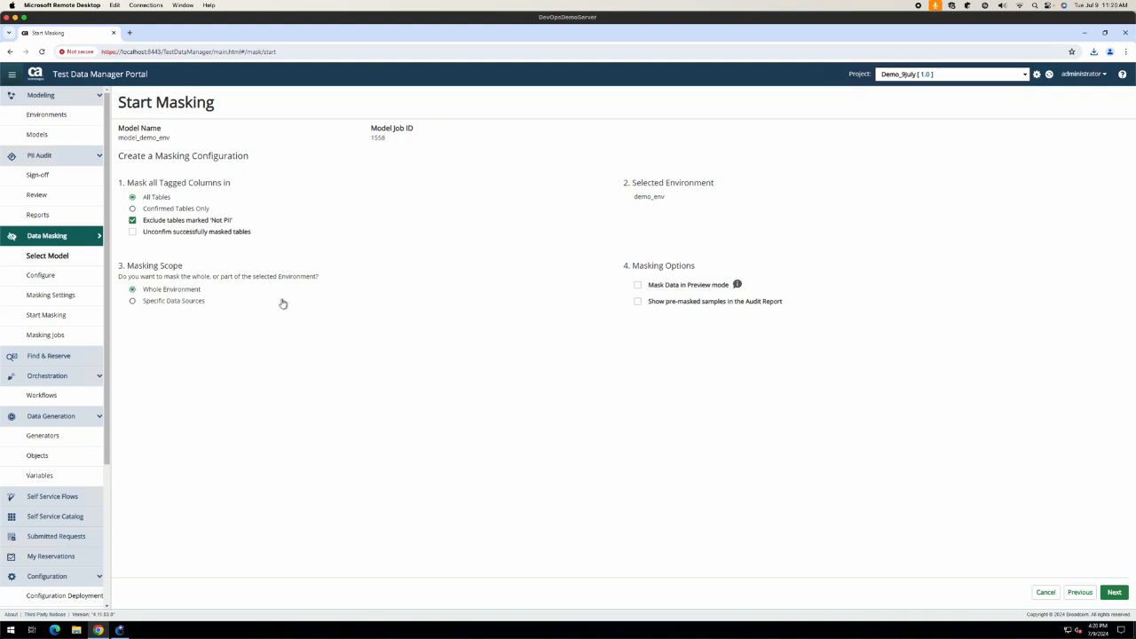
# Step: Enable 'Mask Data in Preview mode', review the summary, and request the Preview run
pyautogui.click(636, 285)
pyautogui.click(1114, 592)
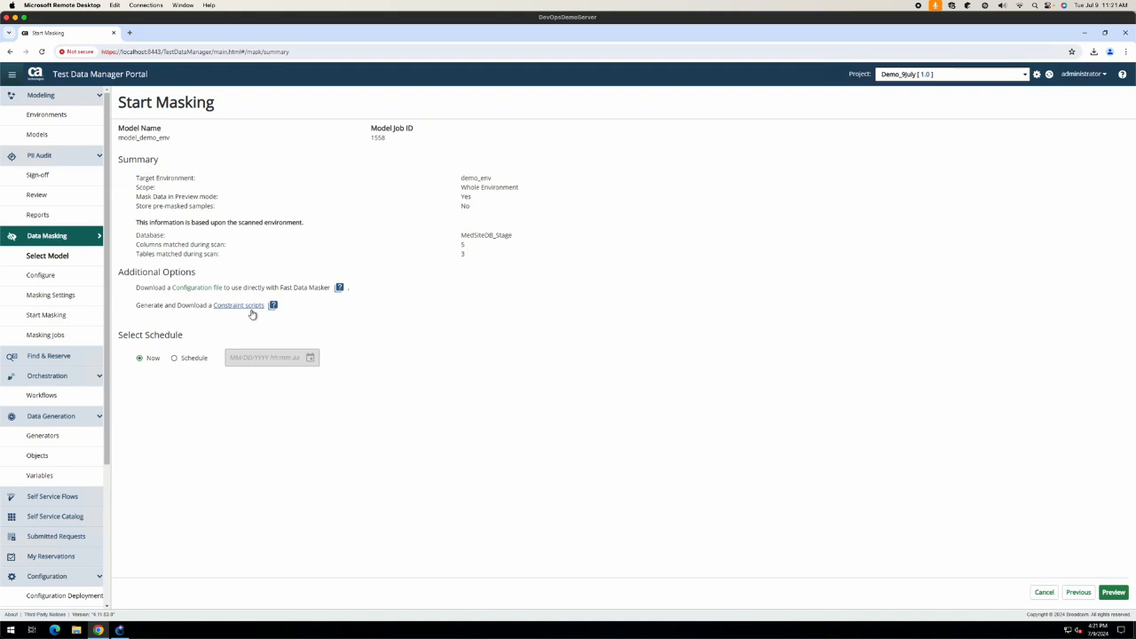
pyautogui.click(1114, 591)
# Step: Confirm the preview run and check job 1561's details noting data won't be masked
pyautogui.click(666, 387)
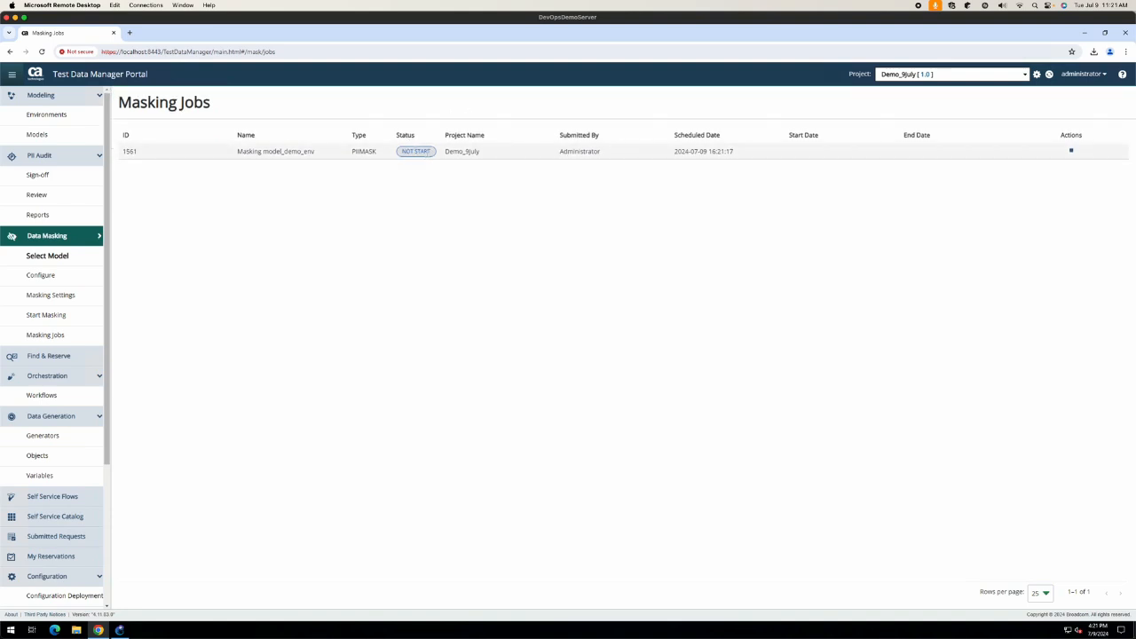
pyautogui.click(318, 153)
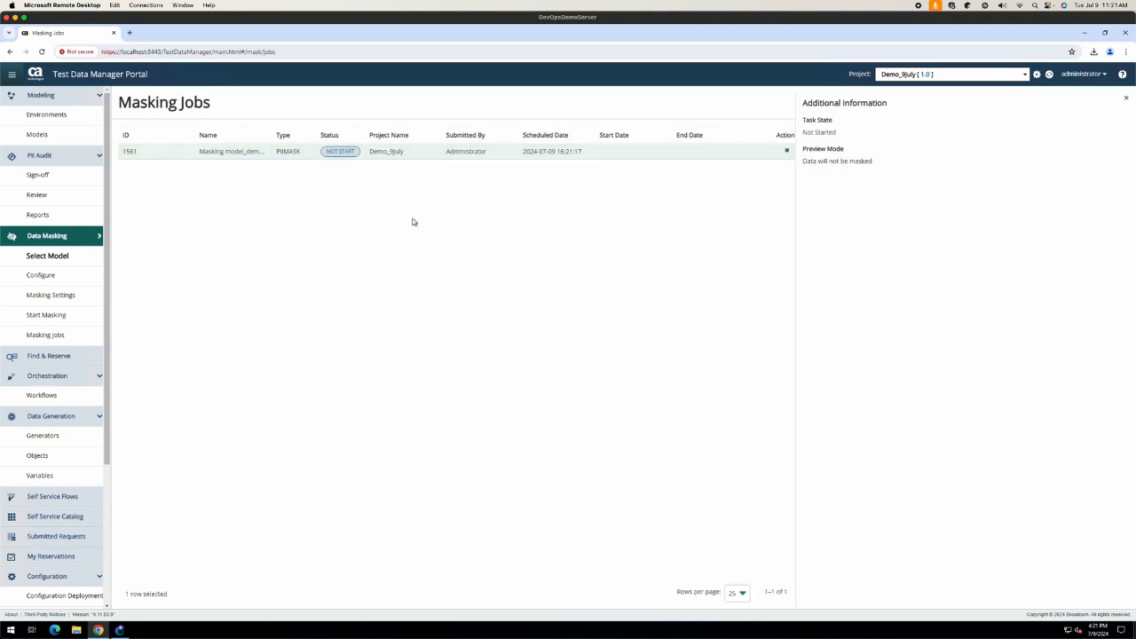
pyautogui.moveTo(876, 163); pyautogui.dragTo(690, 207)
pyautogui.click(618, 215)
pyautogui.click(1124, 99)
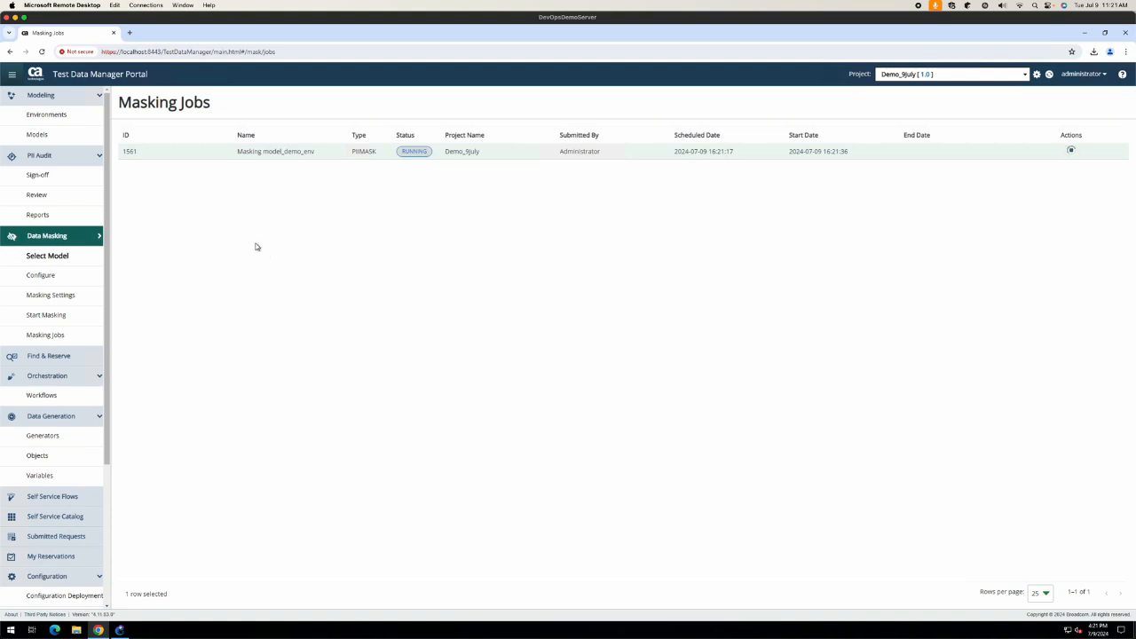
pyautogui.click(59, 360)
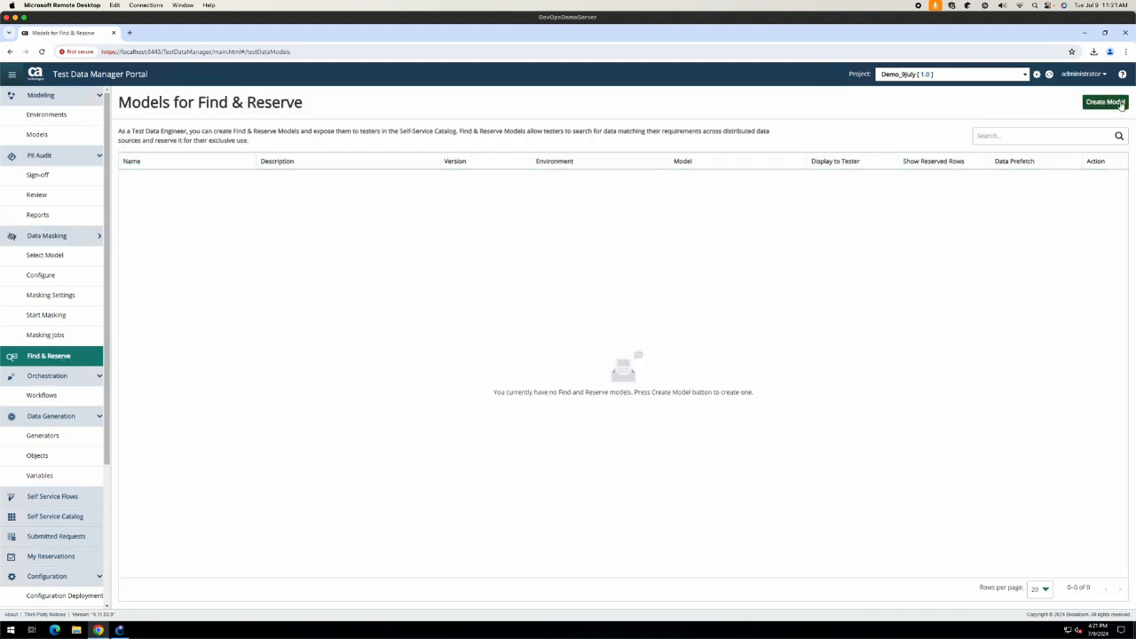
# Step: Create a Find & Reserve model on environment demo_env with data model model_demo_env
pyautogui.click(1109, 103)
pyautogui.click(176, 158)
pyautogui.click(1112, 581)
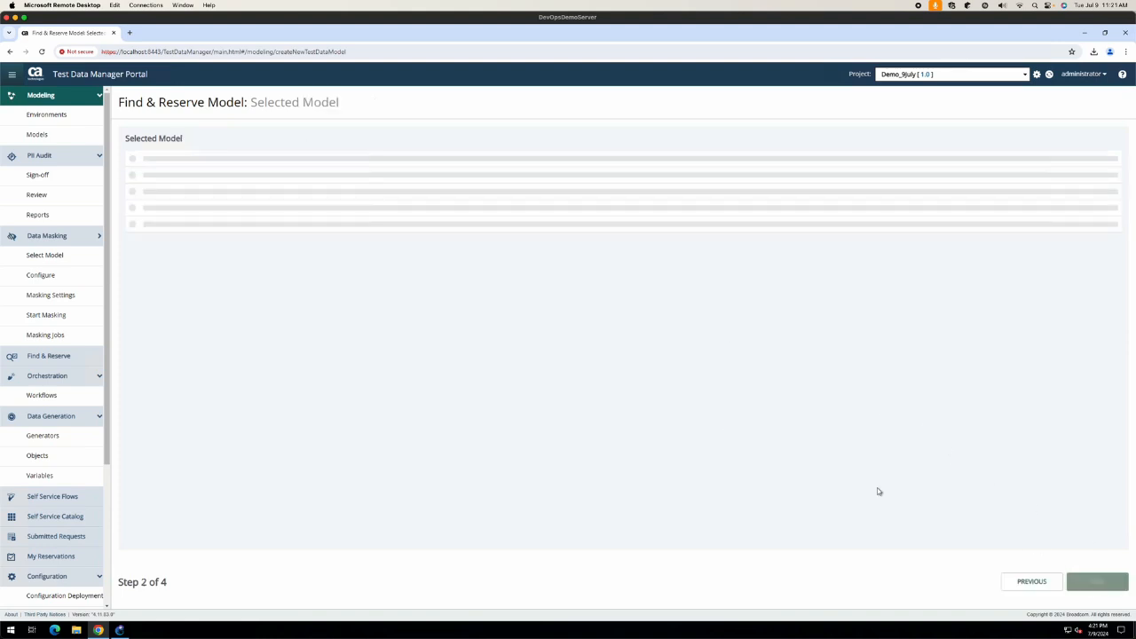
pyautogui.click(132, 159)
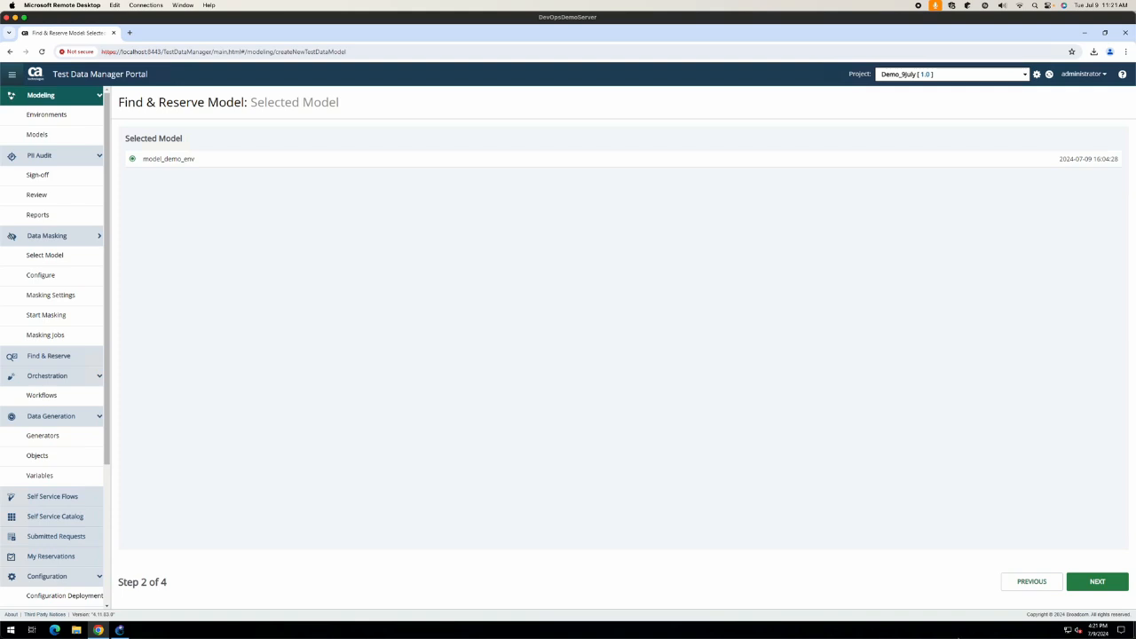
pyautogui.click(1112, 581)
# Step: Name the model find_data with On Demand data prefetch and expand the Claim table
pyautogui.click(157, 171)
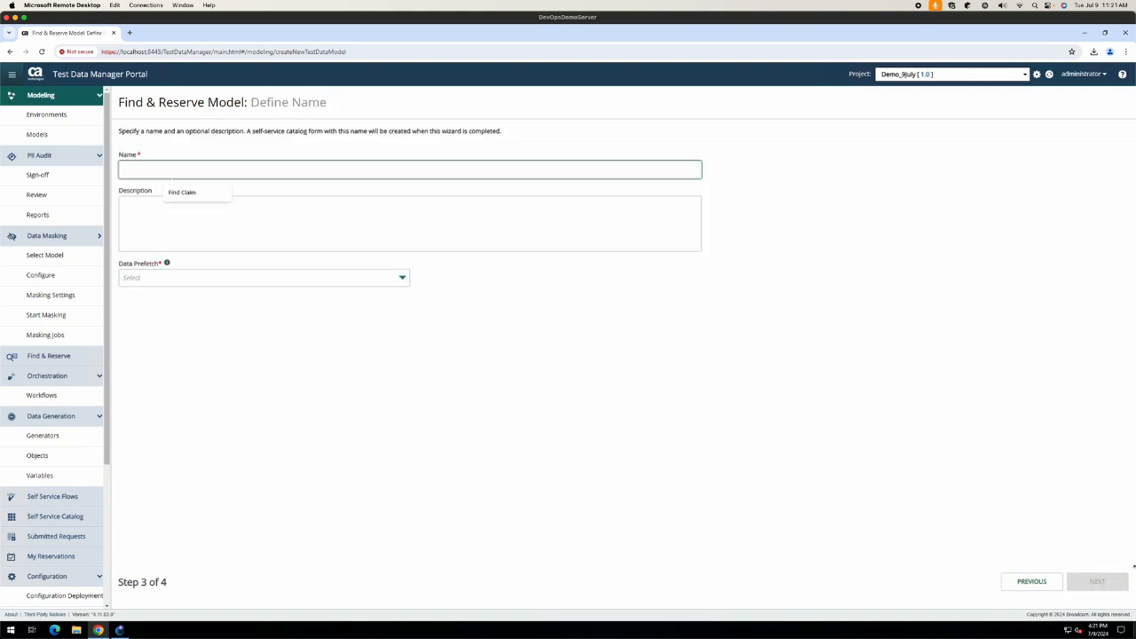
pyautogui.write('find_data')
pyautogui.press('Tab')
pyautogui.press('Tab')
pyautogui.click(398, 282)
pyautogui.click(155, 334)
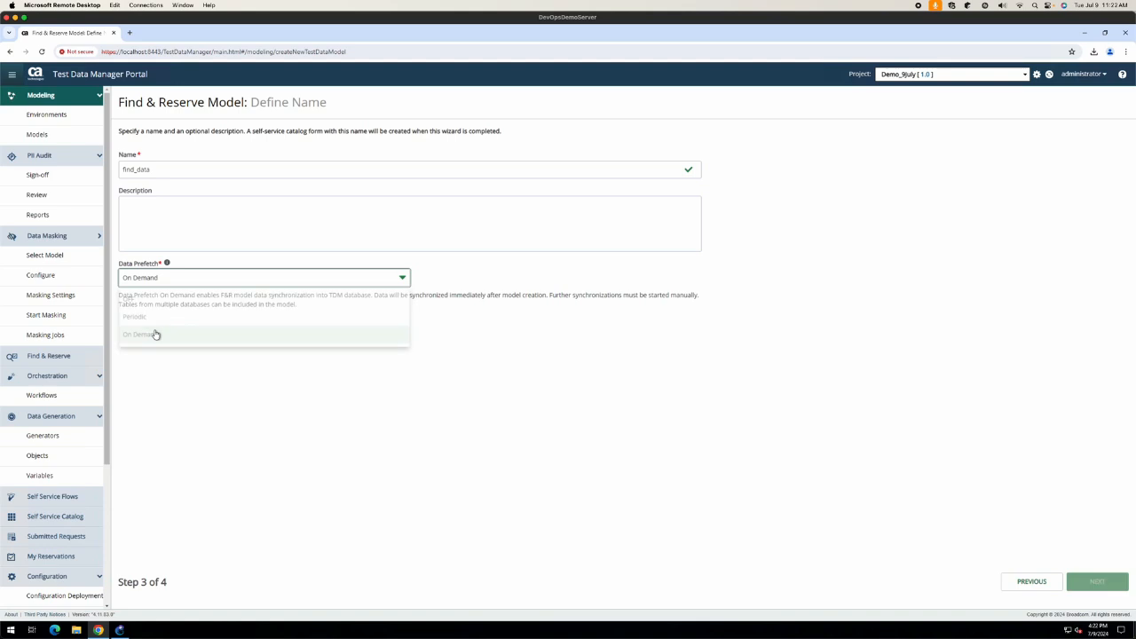
pyautogui.click(1096, 579)
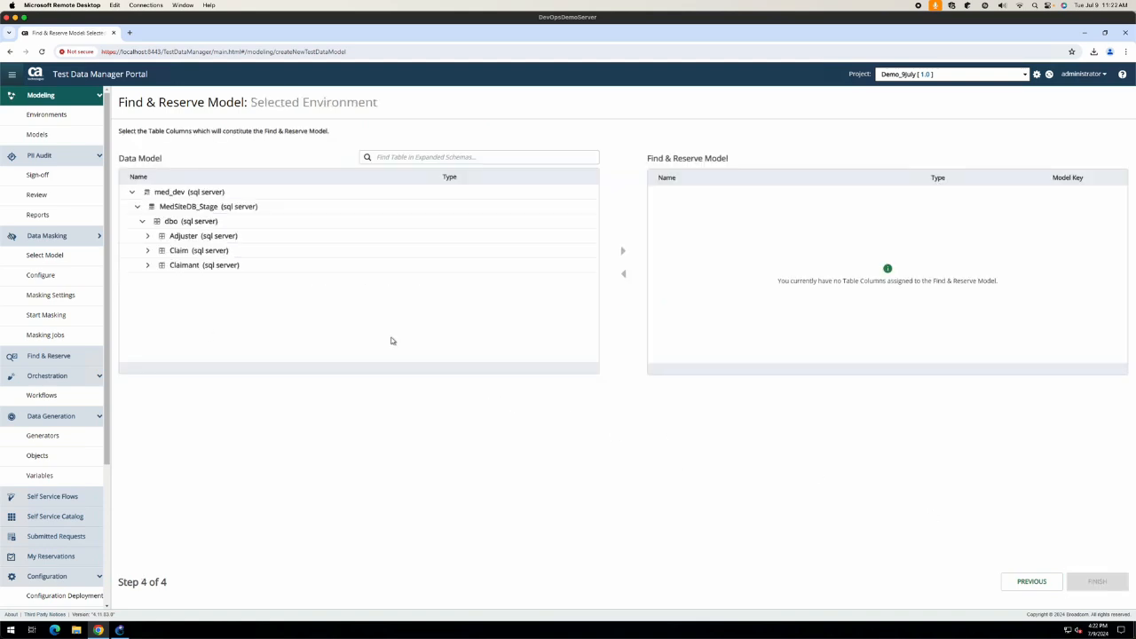
pyautogui.click(149, 252)
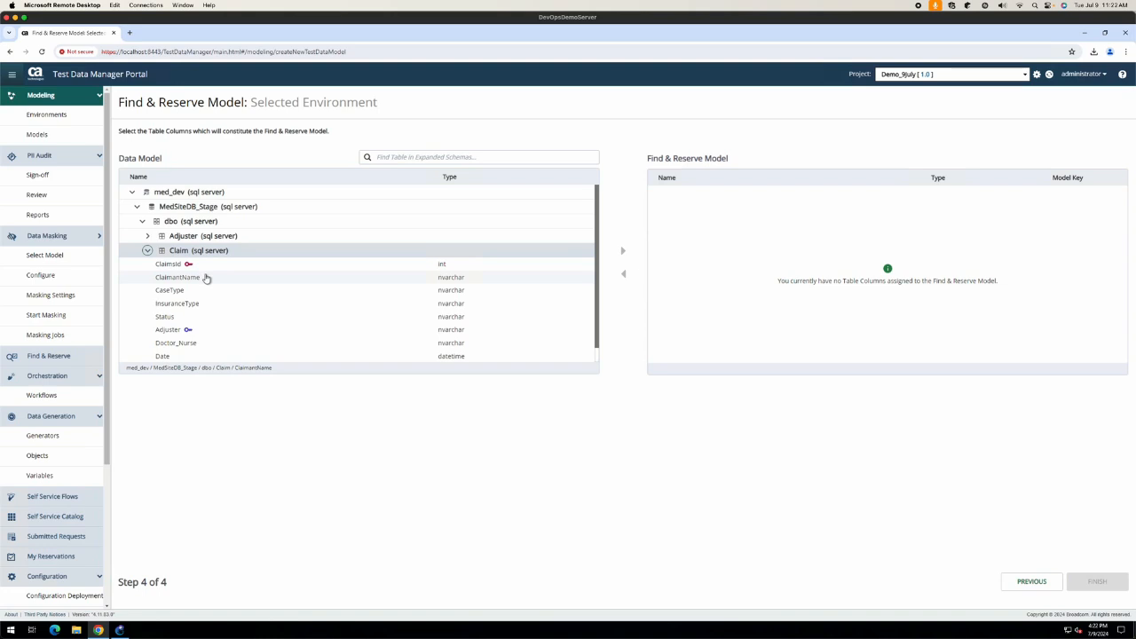
# Step: Add Claim's ClaimantName and ClaimId columns, making ClaimId the only model key
pyautogui.click(205, 277)
pyautogui.click(623, 255)
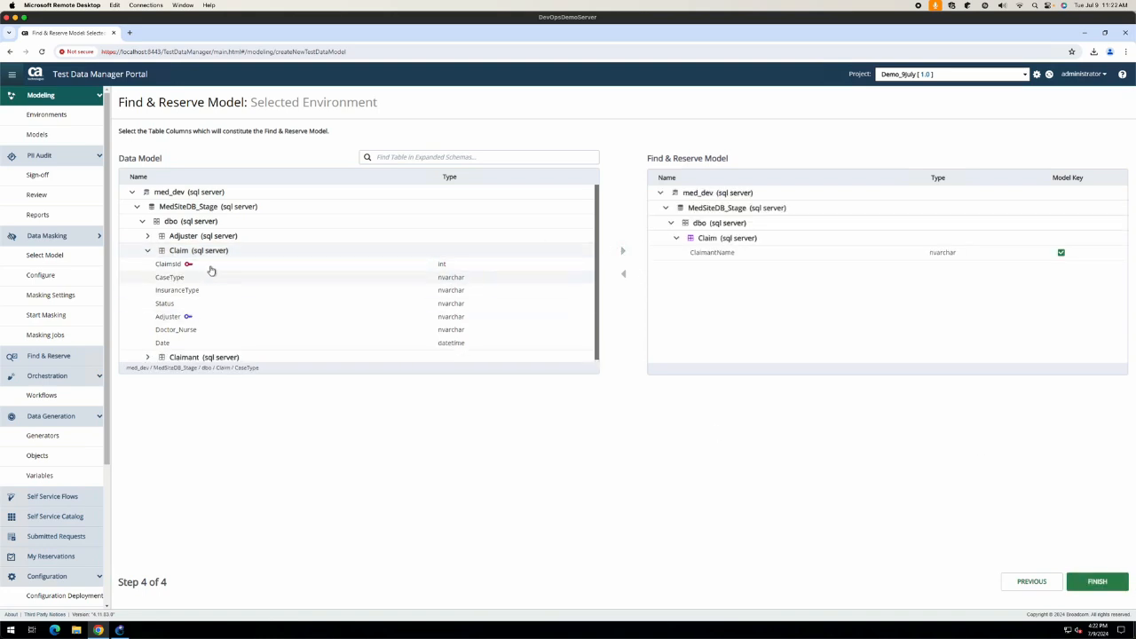
pyautogui.click(237, 269)
pyautogui.click(623, 251)
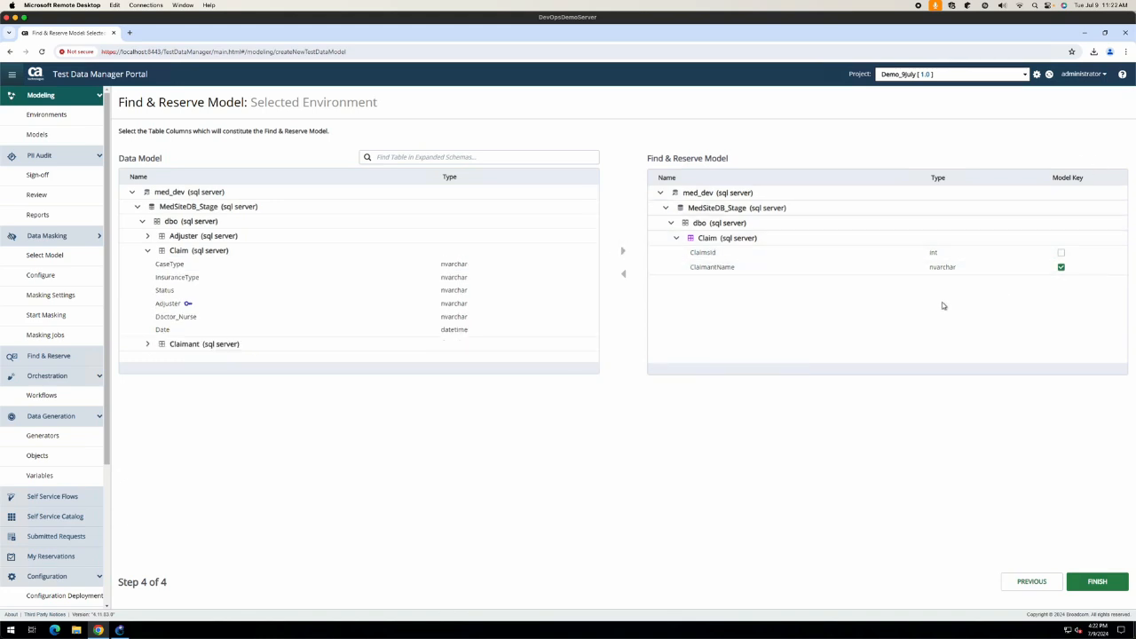
pyautogui.click(1061, 252)
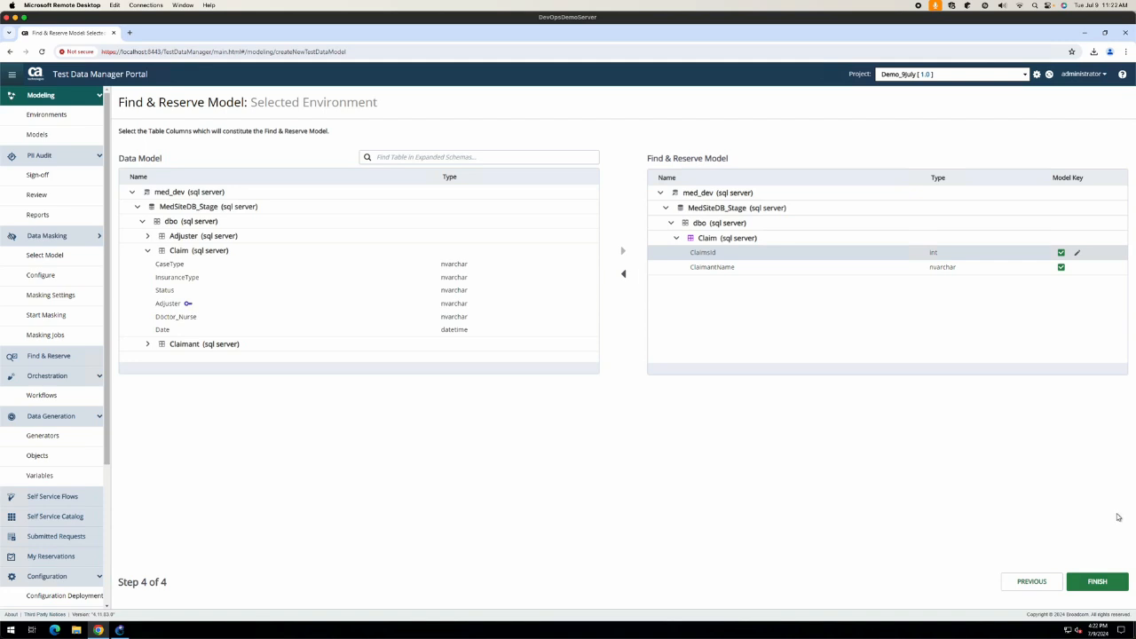
pyautogui.click(1061, 267)
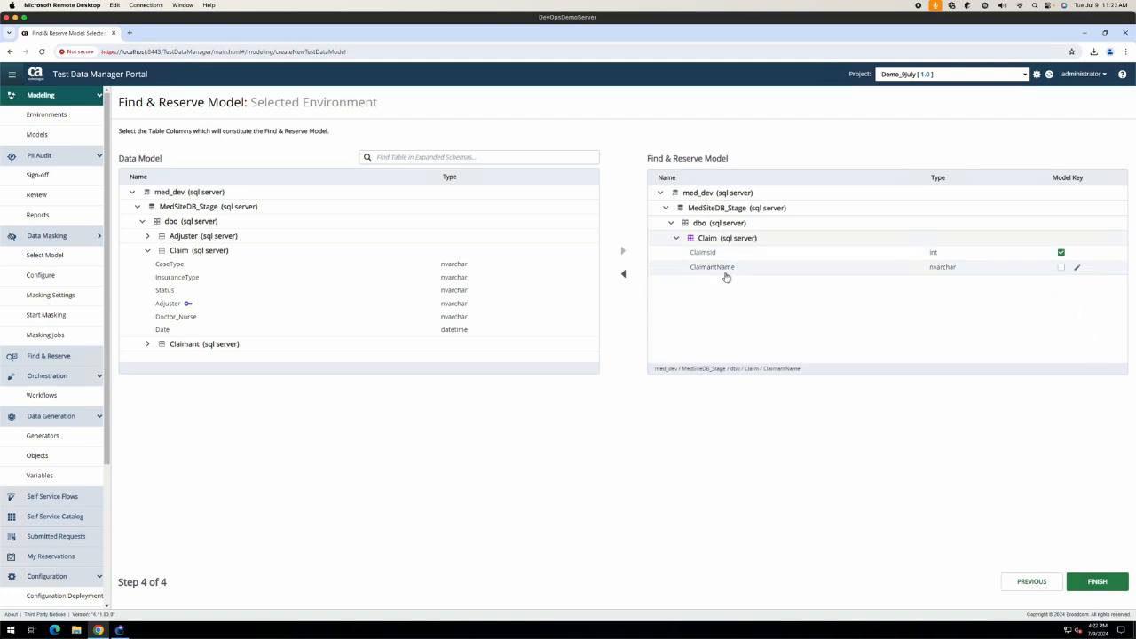
# Step: Relabel the ClaimantName column as 'Claimant Name' and finish the model
pyautogui.click(1077, 268)
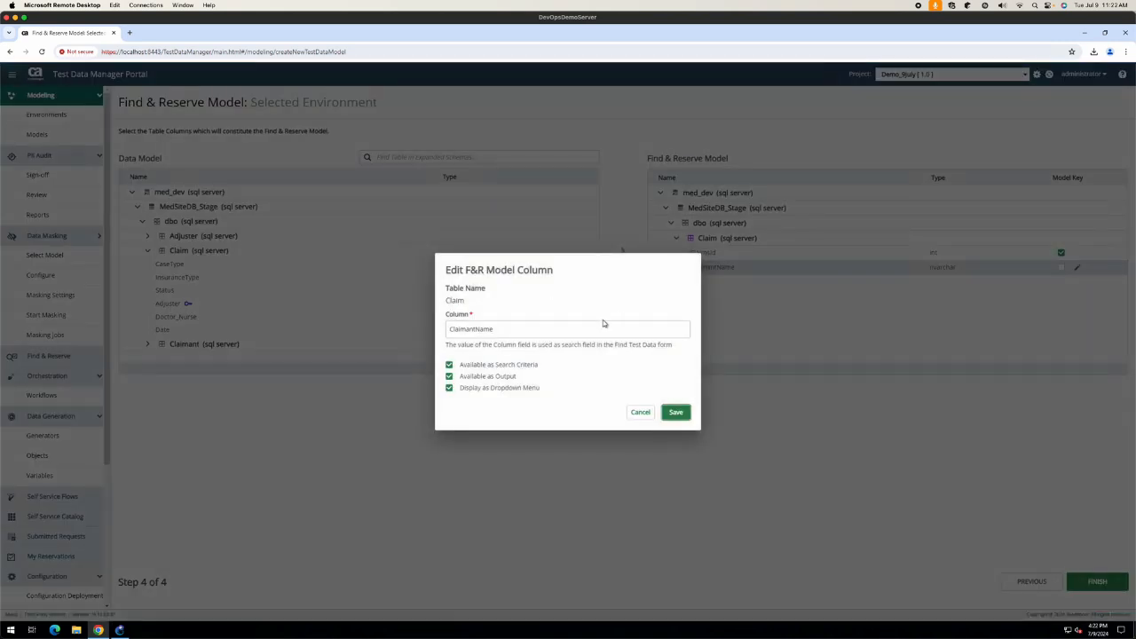
pyautogui.click(477, 329)
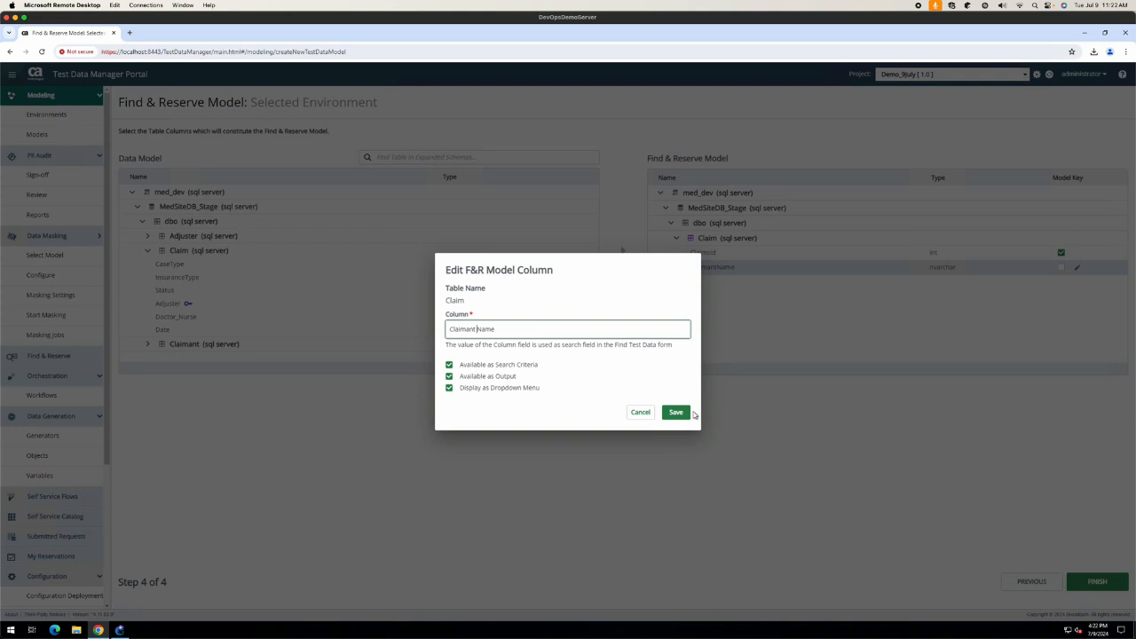
pyautogui.click(675, 412)
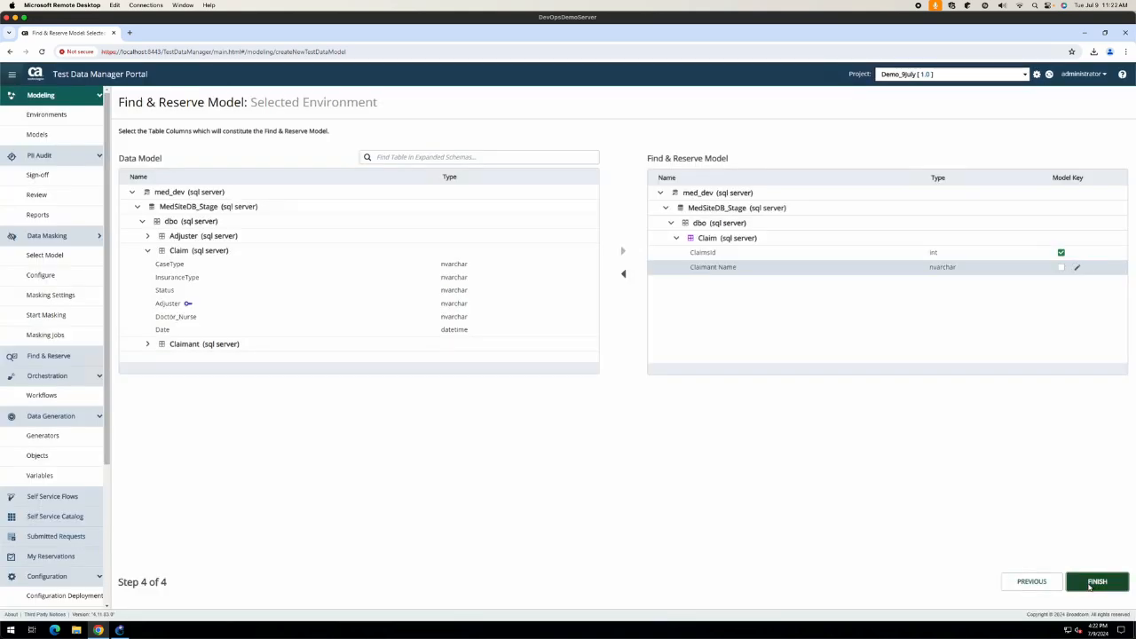
pyautogui.click(1089, 583)
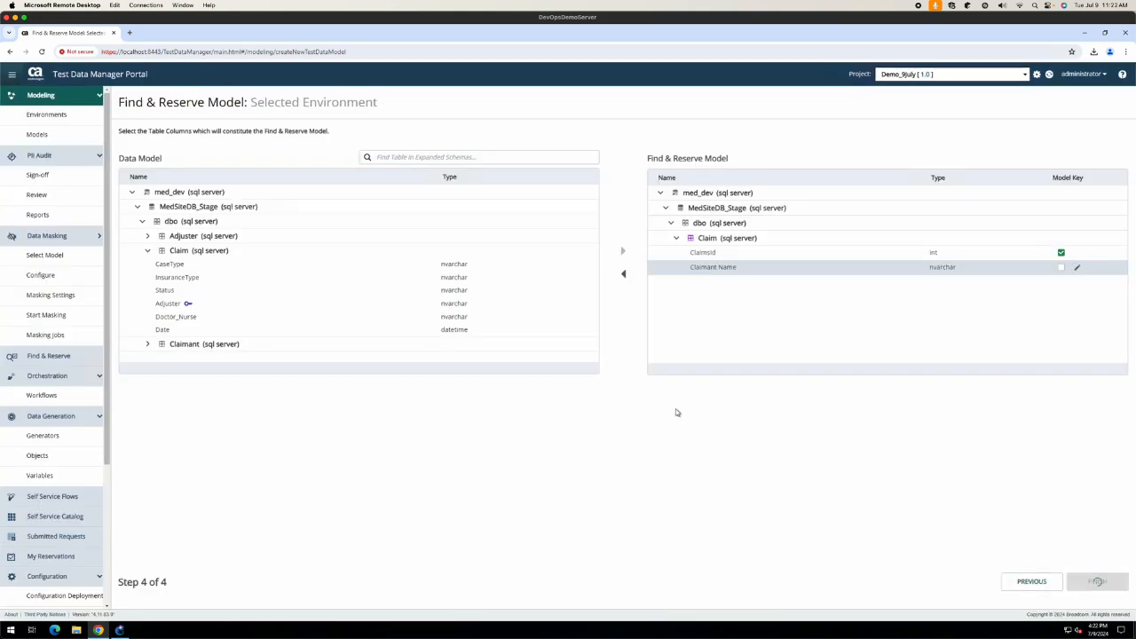
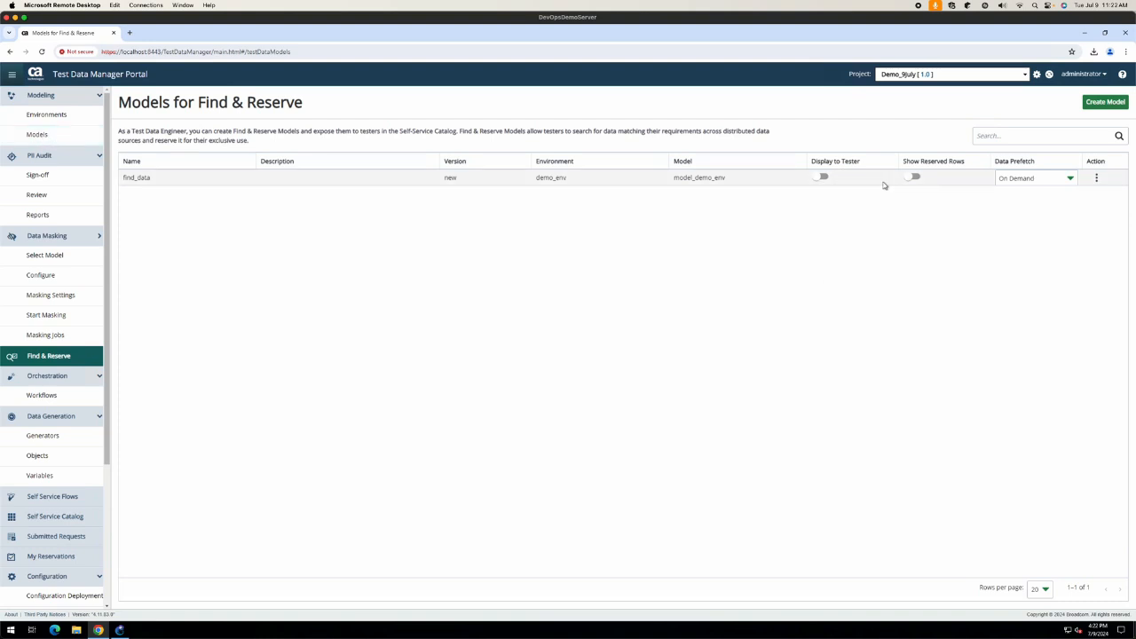
# Step: Turn on Show Reserved Rows for the find_data model and close its Action menu unused
pyautogui.click(912, 178)
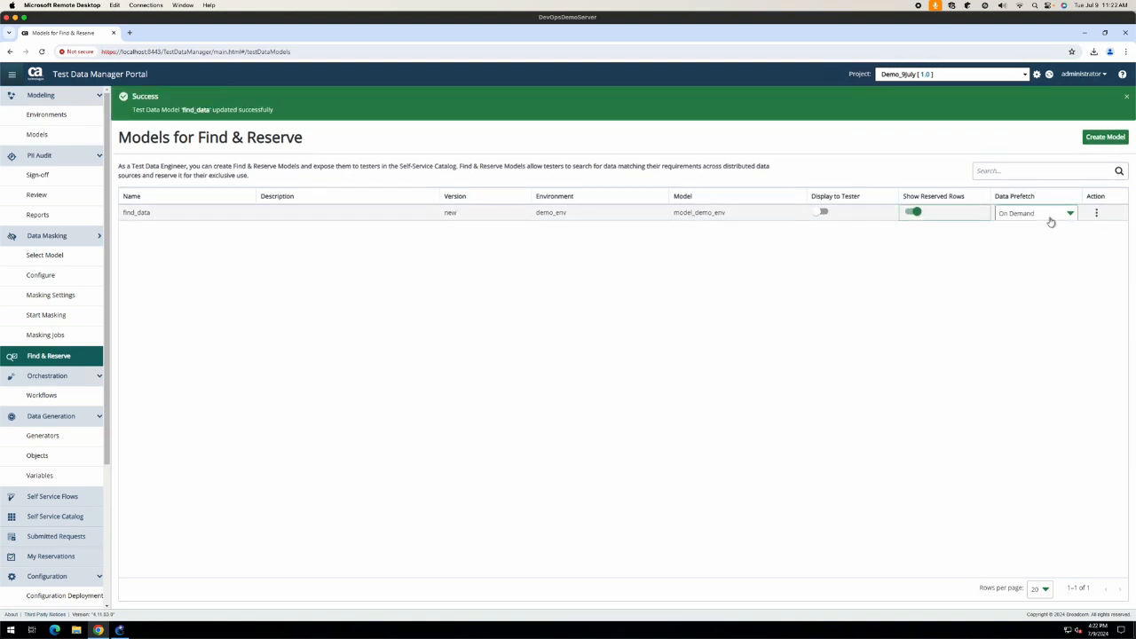
pyautogui.click(1097, 213)
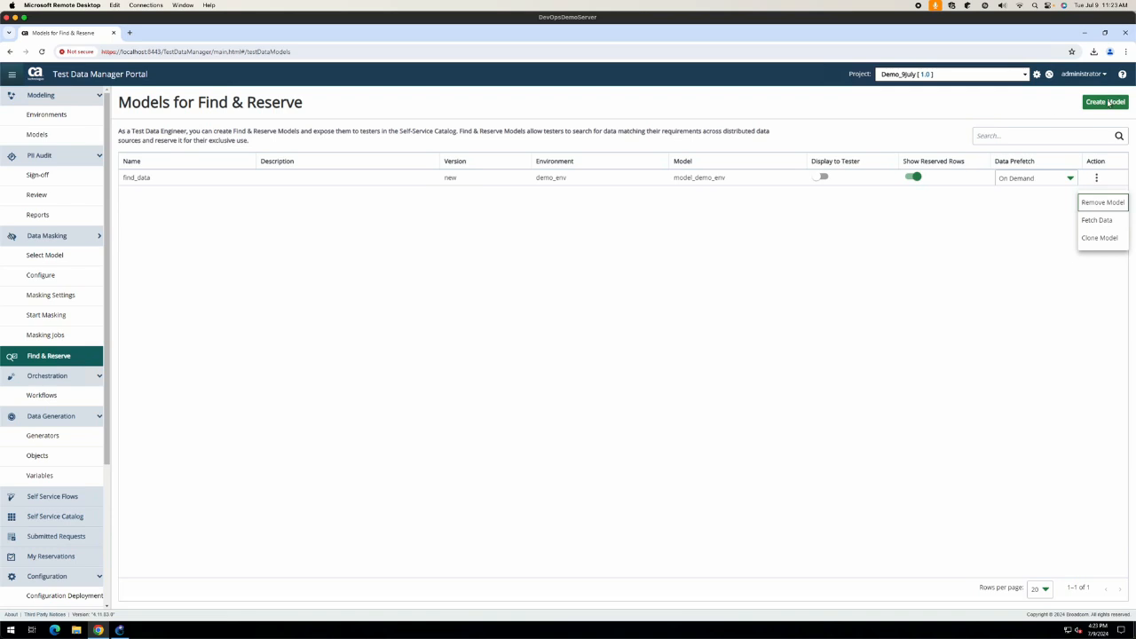
pyautogui.click(528, 426)
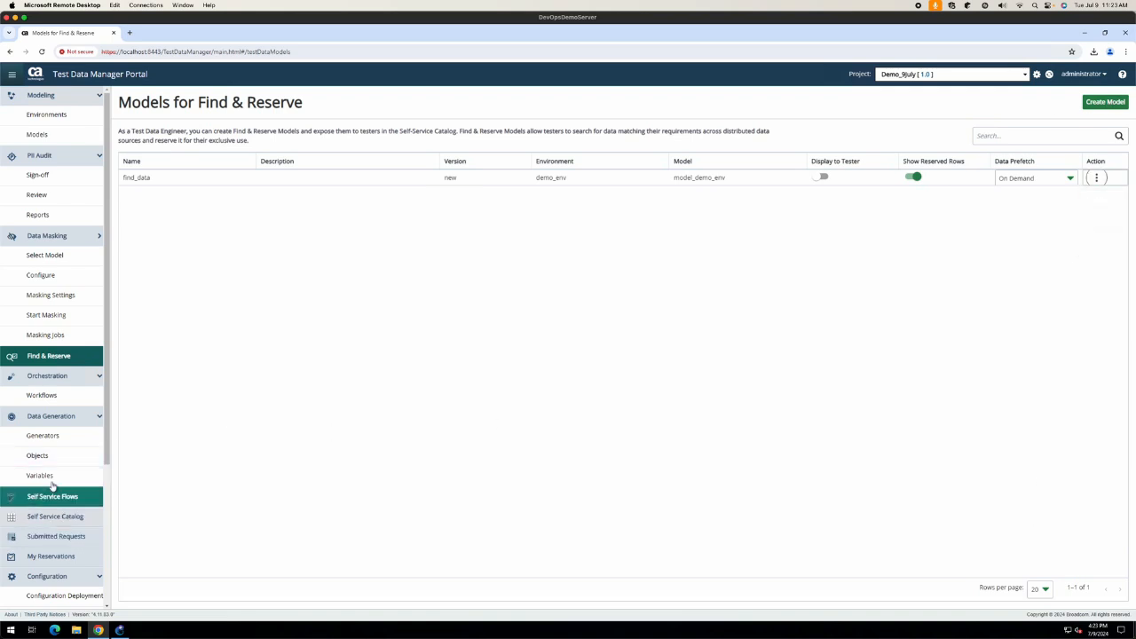
pyautogui.scroll(-2, 73, 310)
pyautogui.scroll(-3, 73, 310)
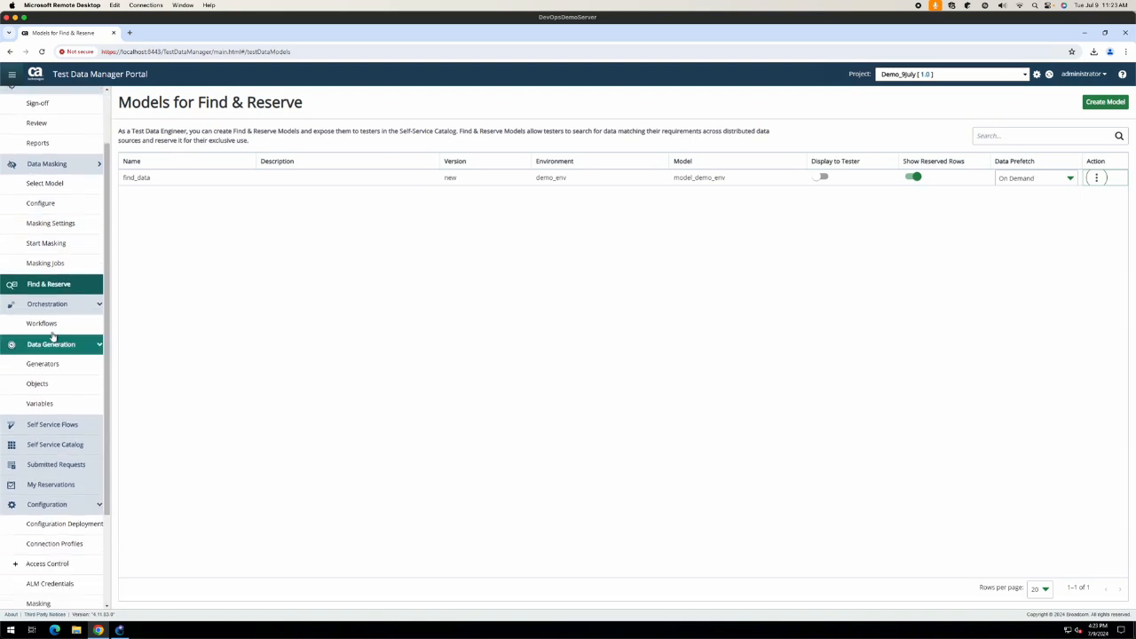
# Step: Filter the Submitted Requests list to show only PII Masking requests
pyautogui.click(66, 465)
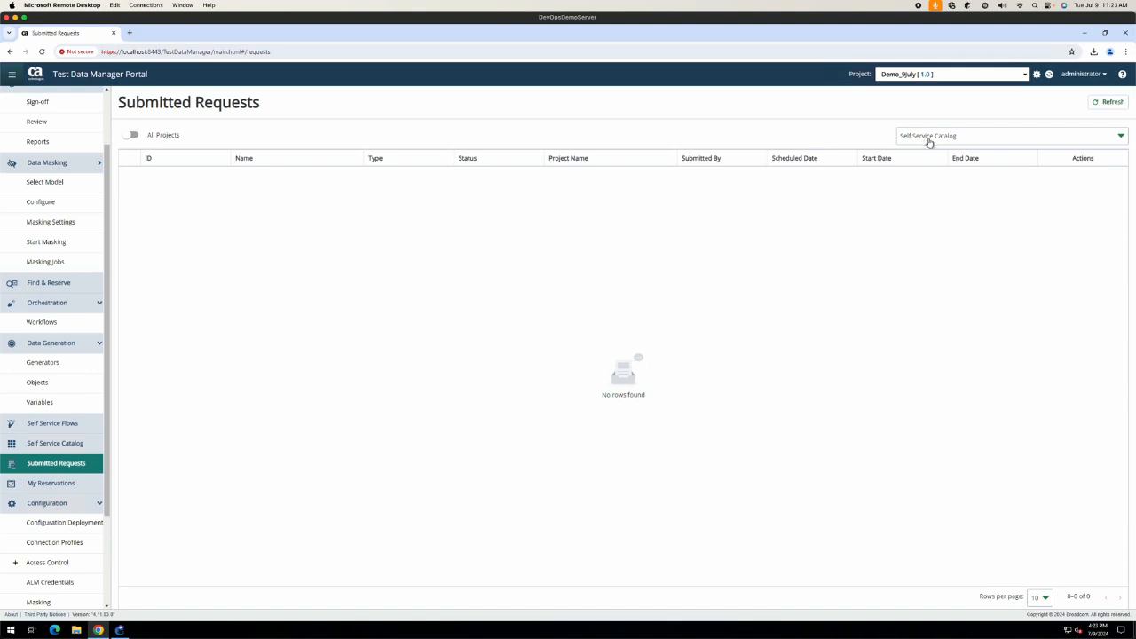
pyautogui.click(931, 139)
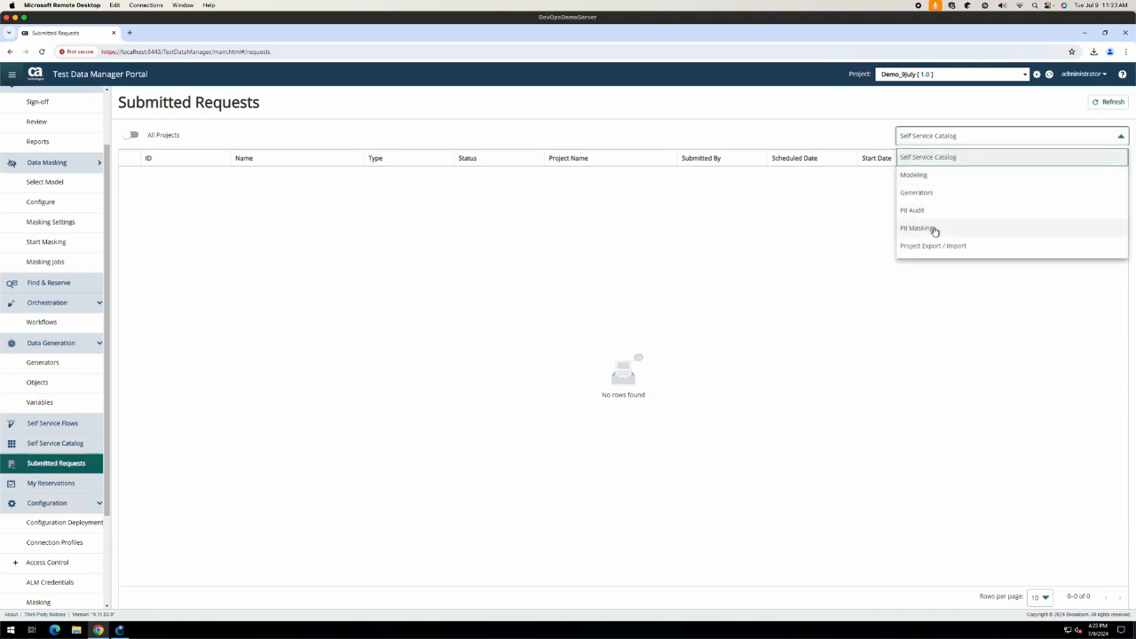
pyautogui.click(933, 229)
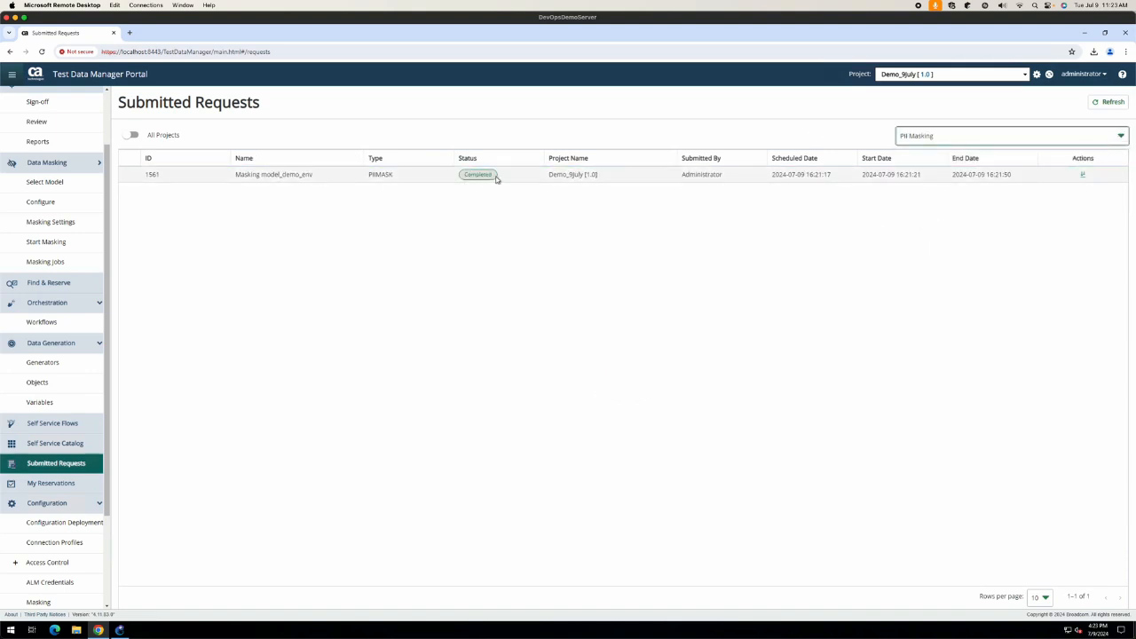
# Step: Inspect completed masking job 1561's details, then download and open Masking_Audit_1561.zip
pyautogui.click(497, 176)
pyautogui.click(638, 294)
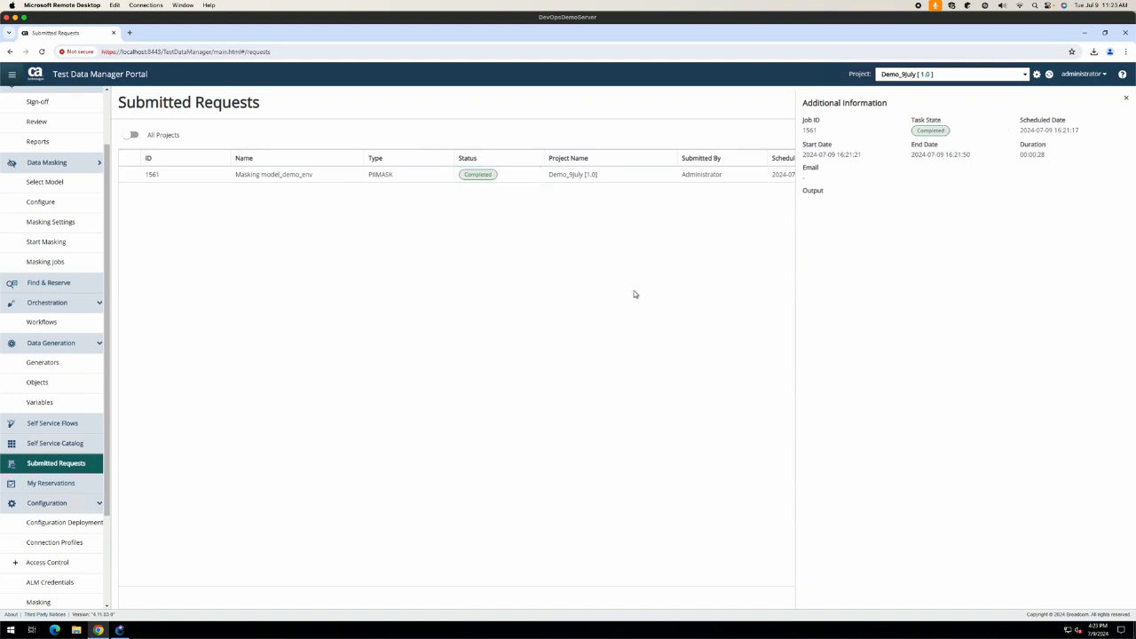
pyautogui.click(1127, 99)
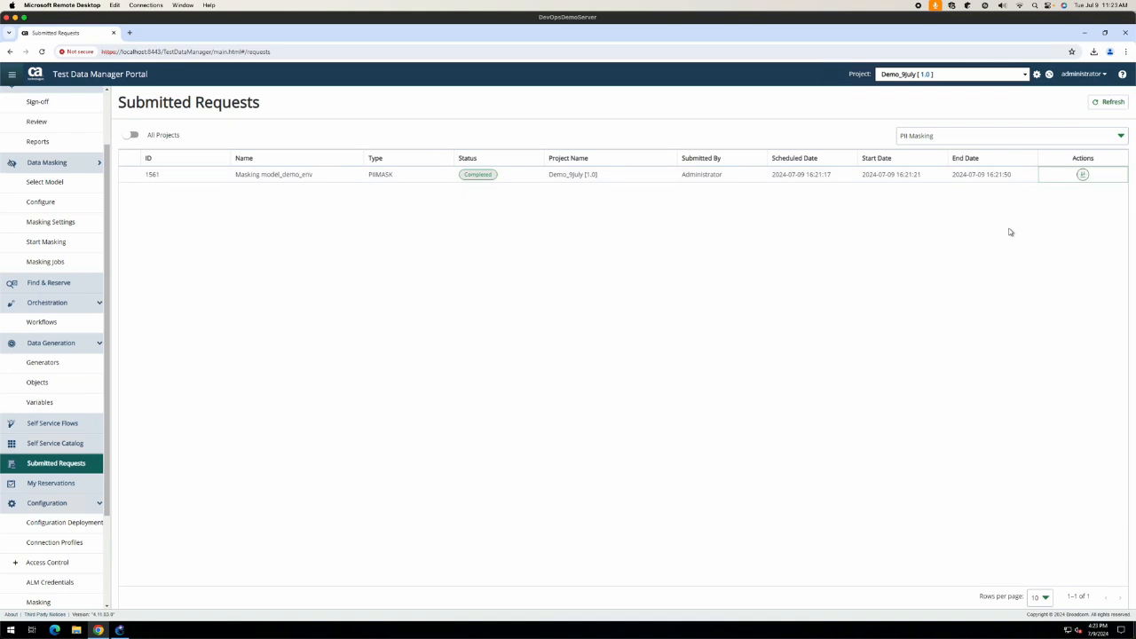
pyautogui.click(1016, 71)
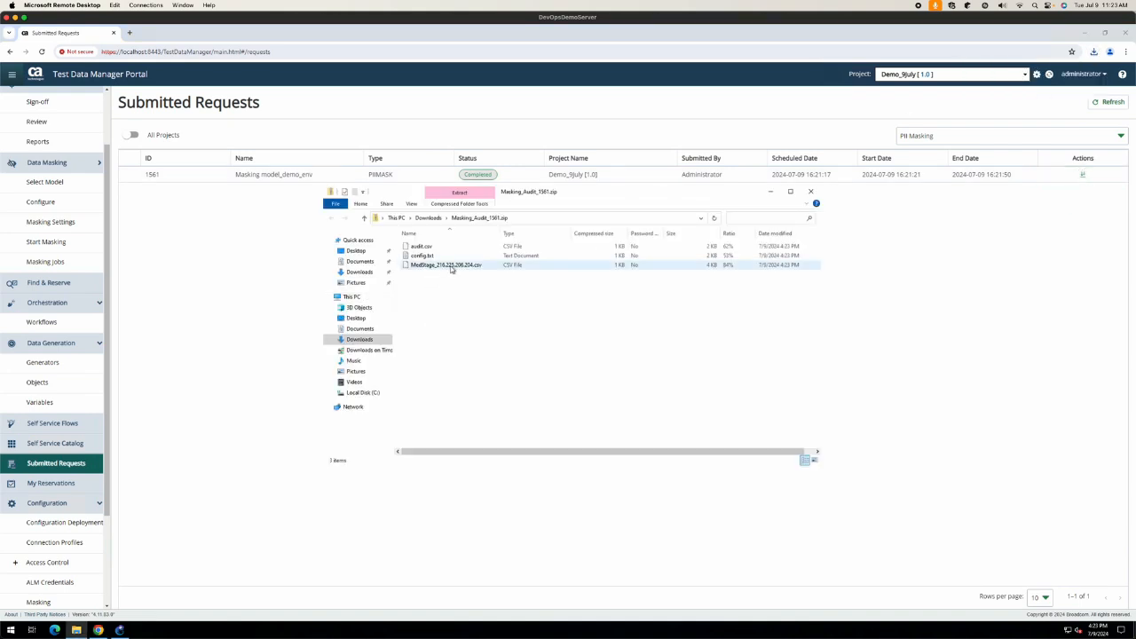
# Step: Read the MedStage CSV from the audit package in Notepad, then close it
pyautogui.doubleClick(448, 265)
pyautogui.click(529, 279)
pyautogui.click(524, 212)
pyautogui.click(596, 303)
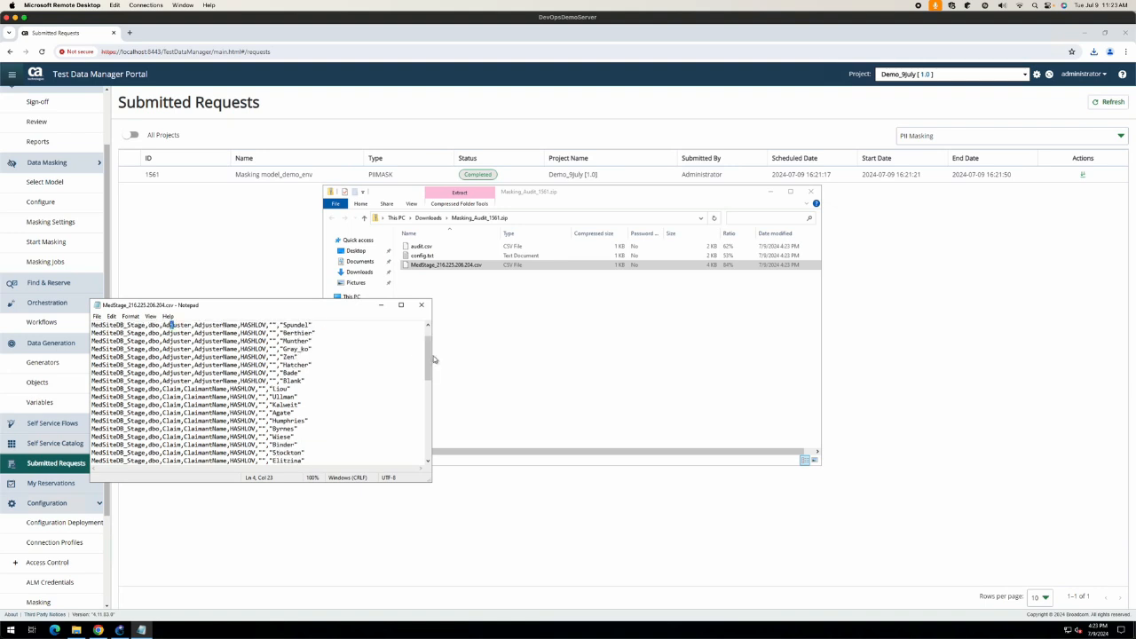
pyautogui.scroll(-2, 345, 349)
pyautogui.scroll(2, 220, 353)
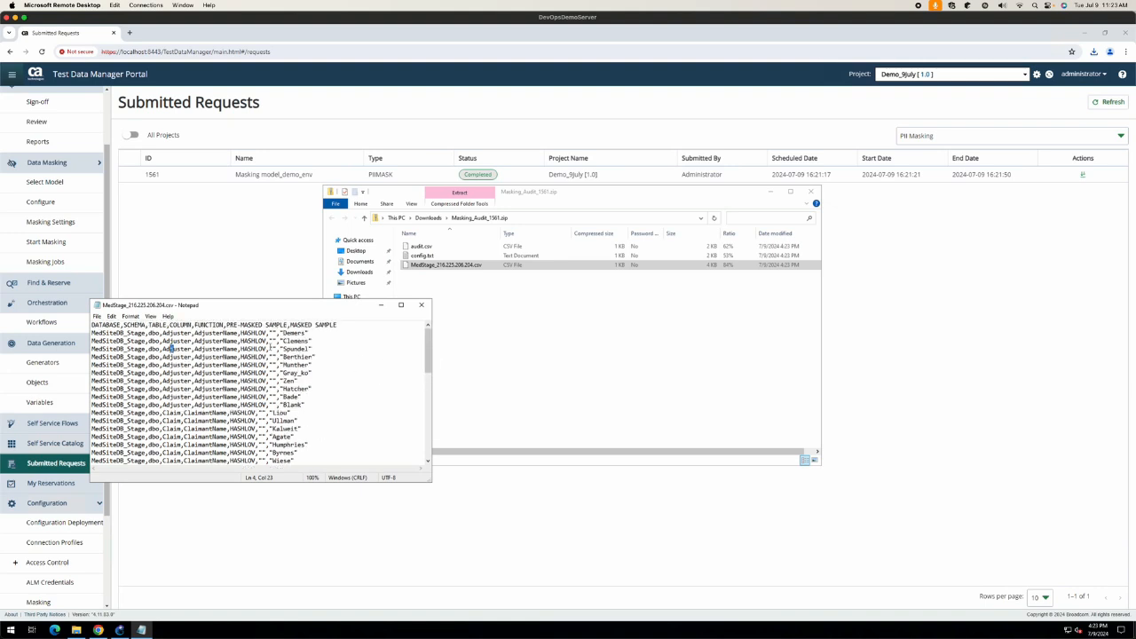
pyautogui.click(421, 305)
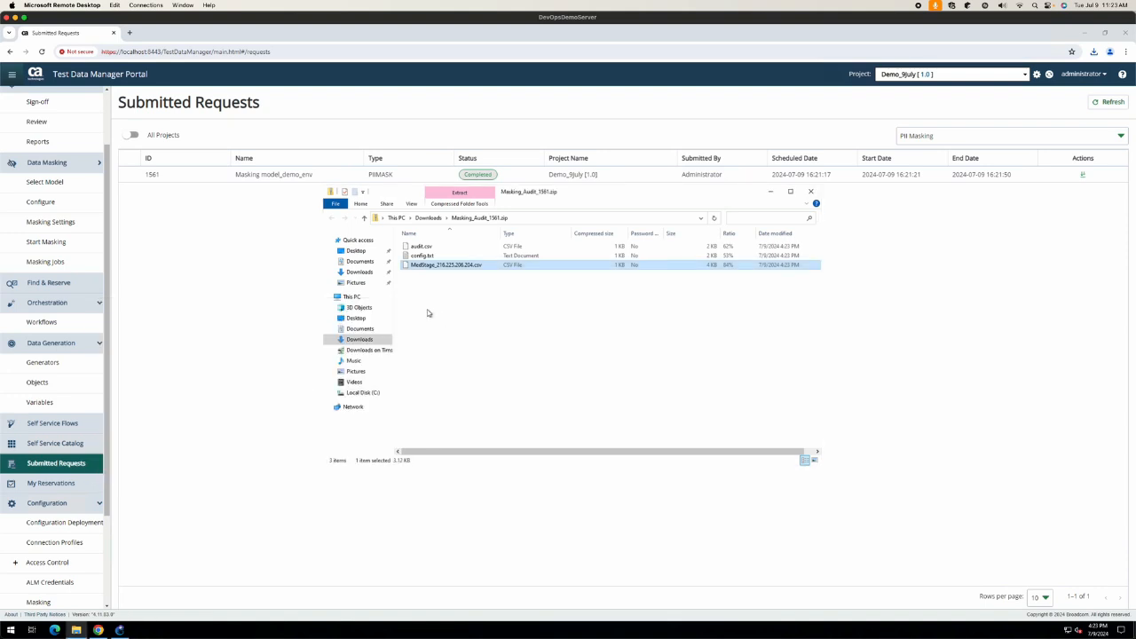
# Step: Review config.txt and audit.csv in Notepad, closing each afterwards
pyautogui.doubleClick(422, 256)
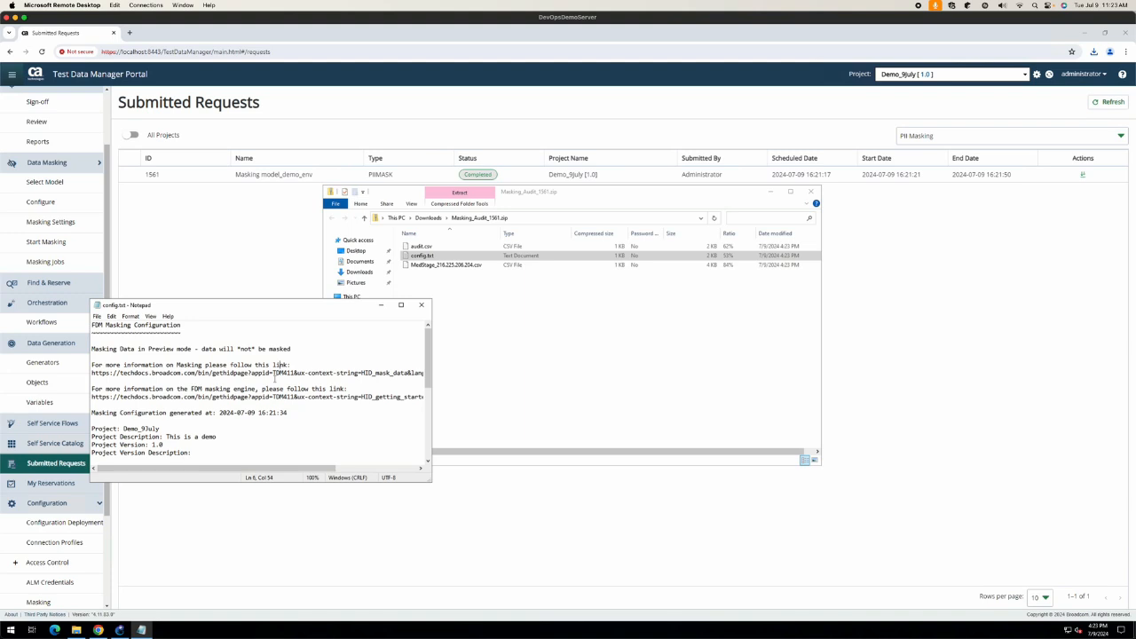
pyautogui.scroll(-2, 274, 377)
pyautogui.scroll(-5, 344, 365)
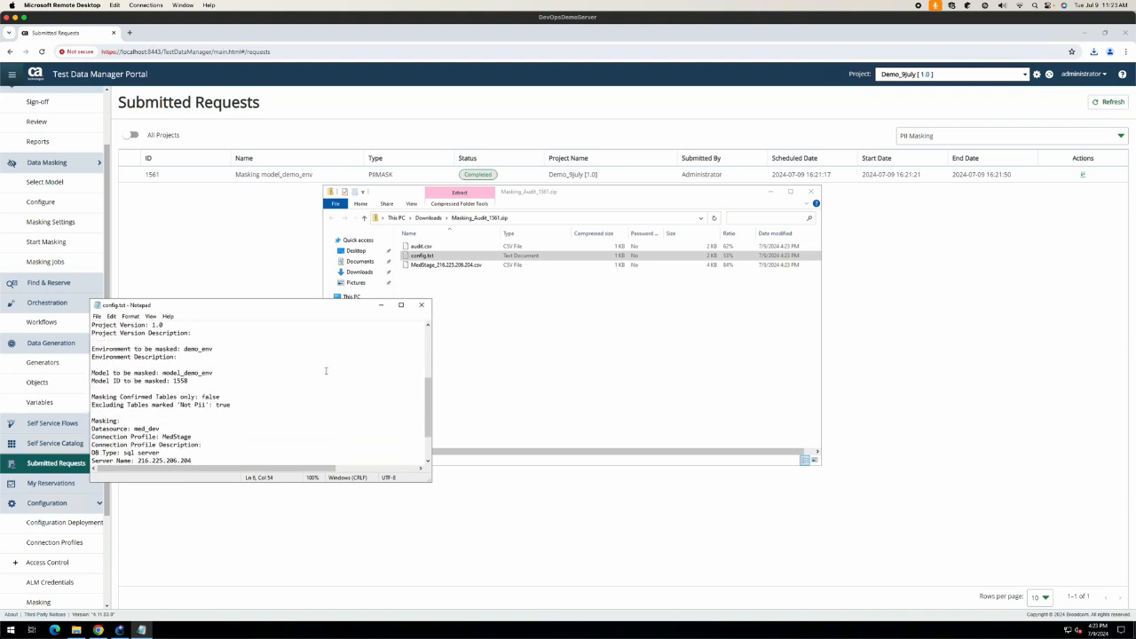
pyautogui.scroll(10, 325, 371)
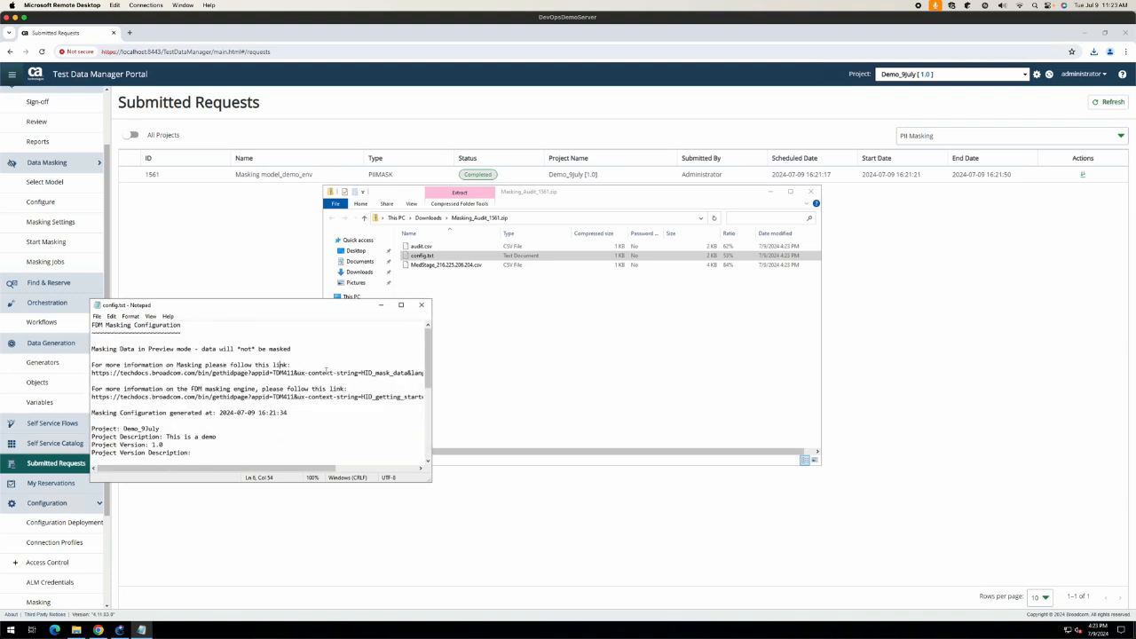
pyautogui.scroll(-5, 326, 371)
pyautogui.click(421, 305)
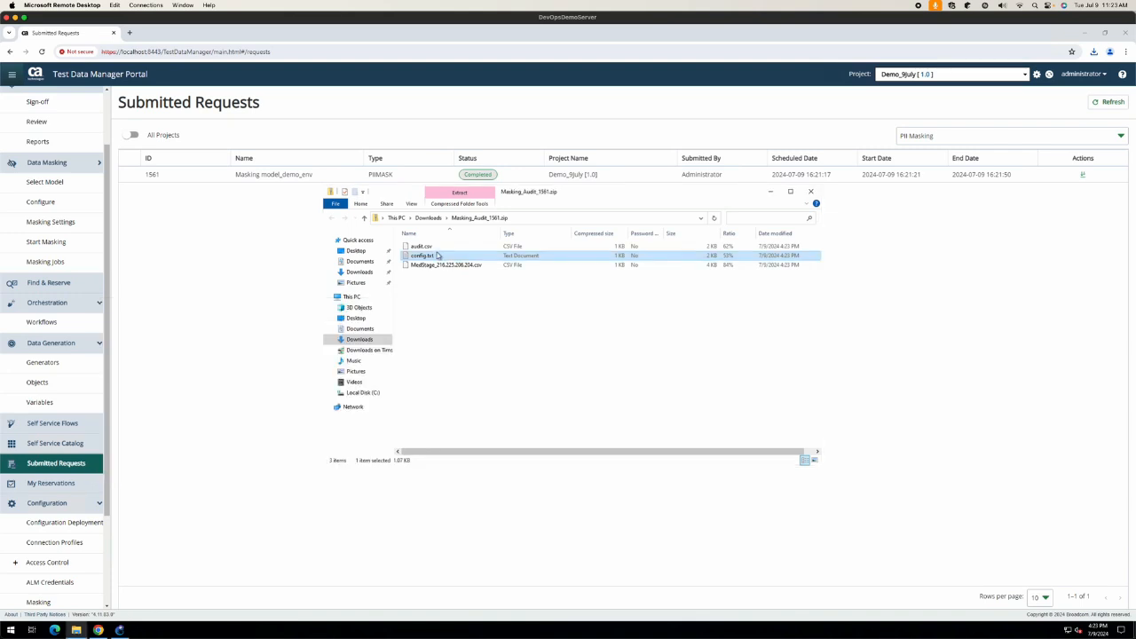
pyautogui.doubleClick(423, 246)
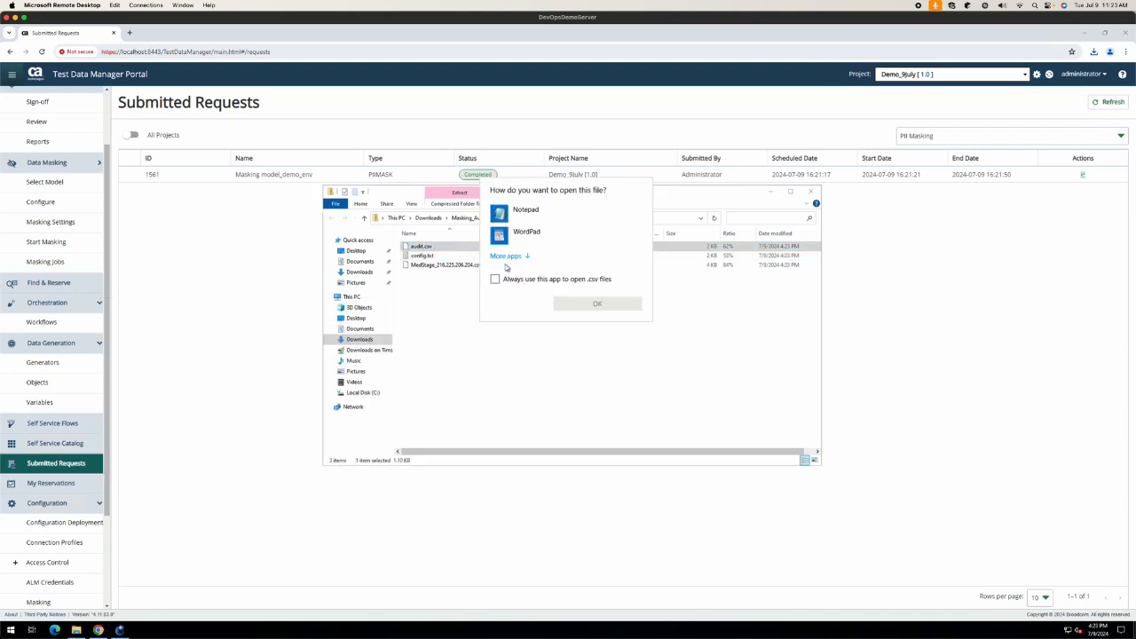
pyautogui.click(524, 211)
pyautogui.click(598, 303)
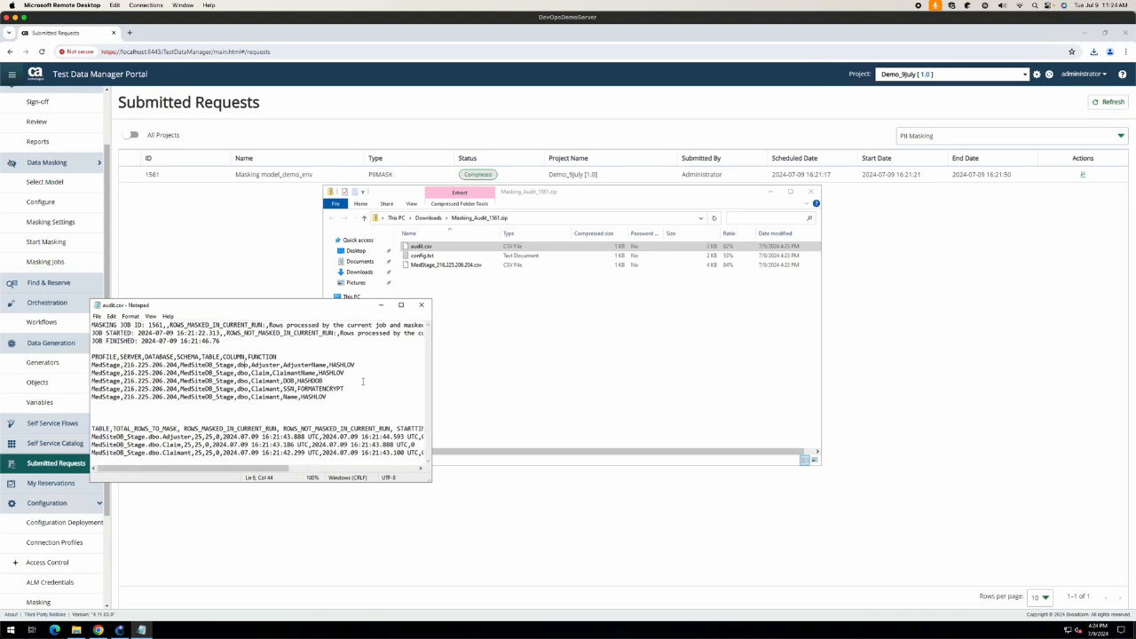
pyautogui.click(420, 305)
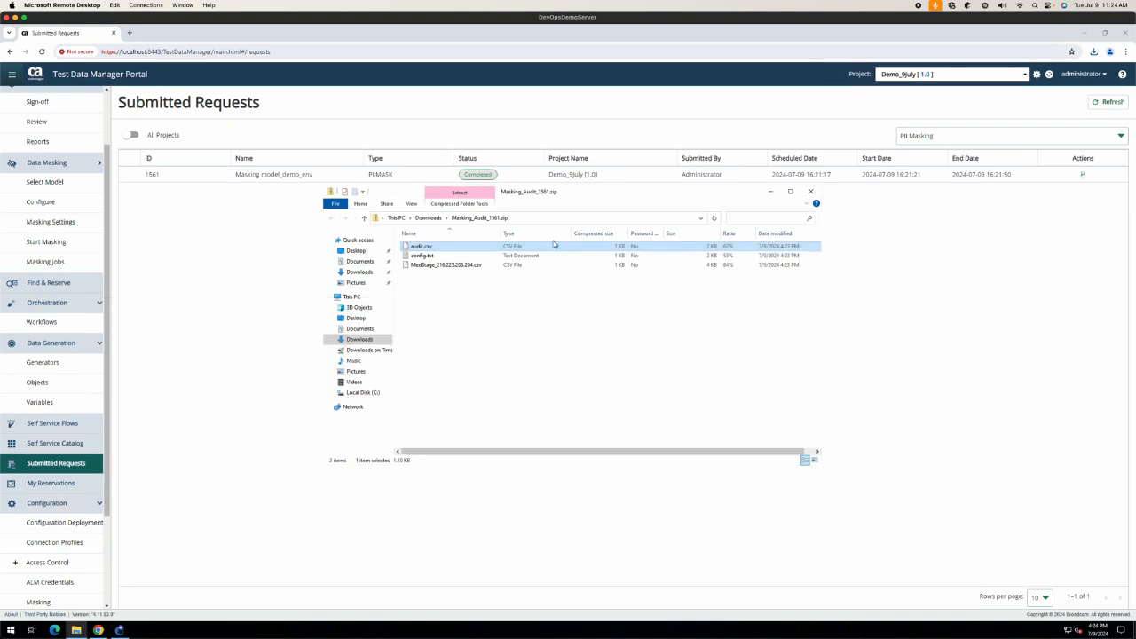
# Step: Delete Masking_Audit_1561.zip from Downloads and close the Explorer window
pyautogui.click(423, 219)
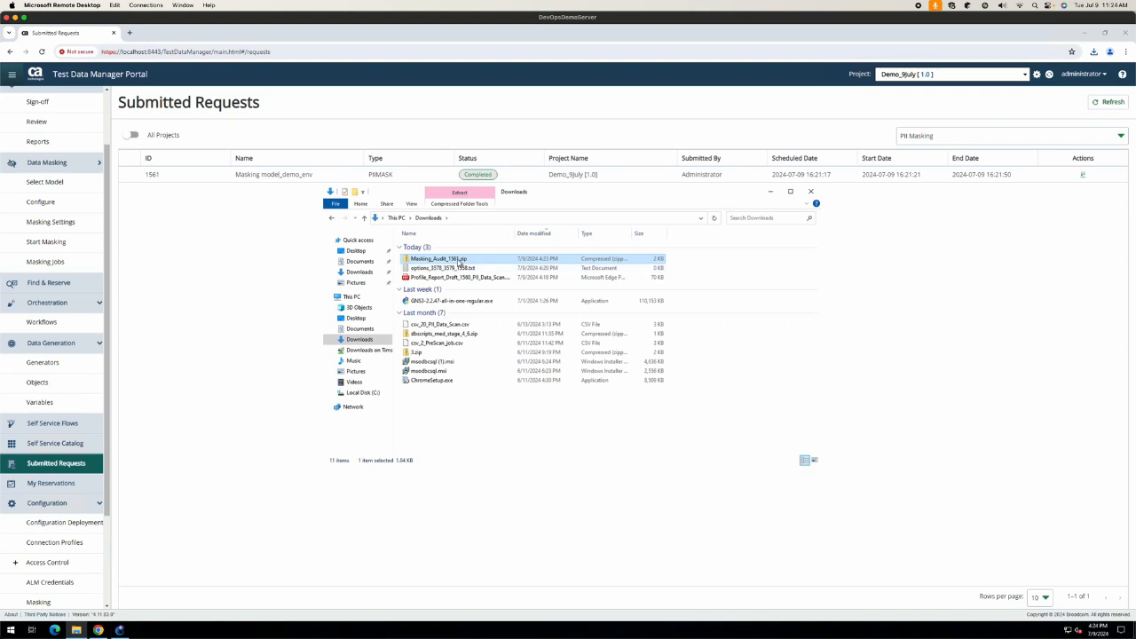
pyautogui.rightClick(457, 259)
pyautogui.click(499, 398)
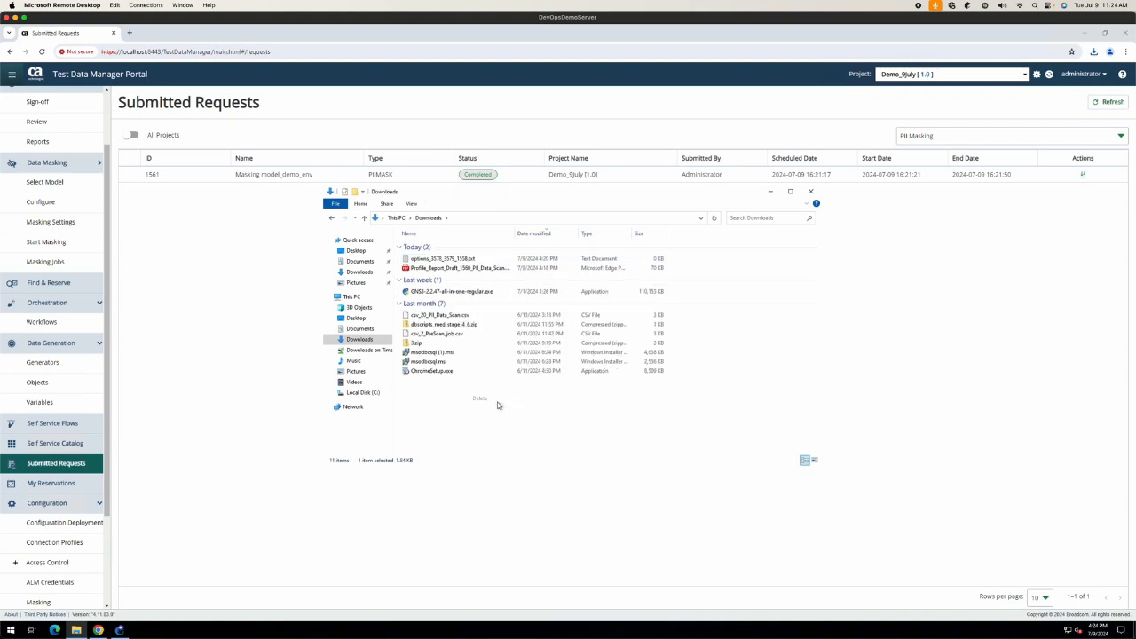
pyautogui.click(811, 191)
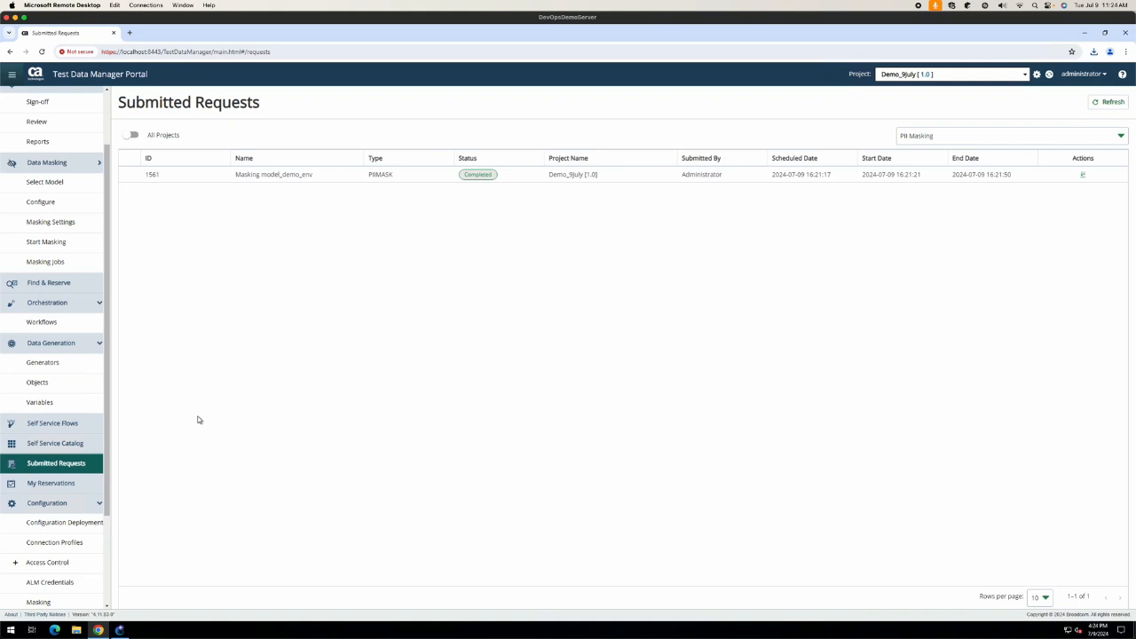
# Step: Start a new find_data request from the Self Service Catalog
pyautogui.click(921, 136)
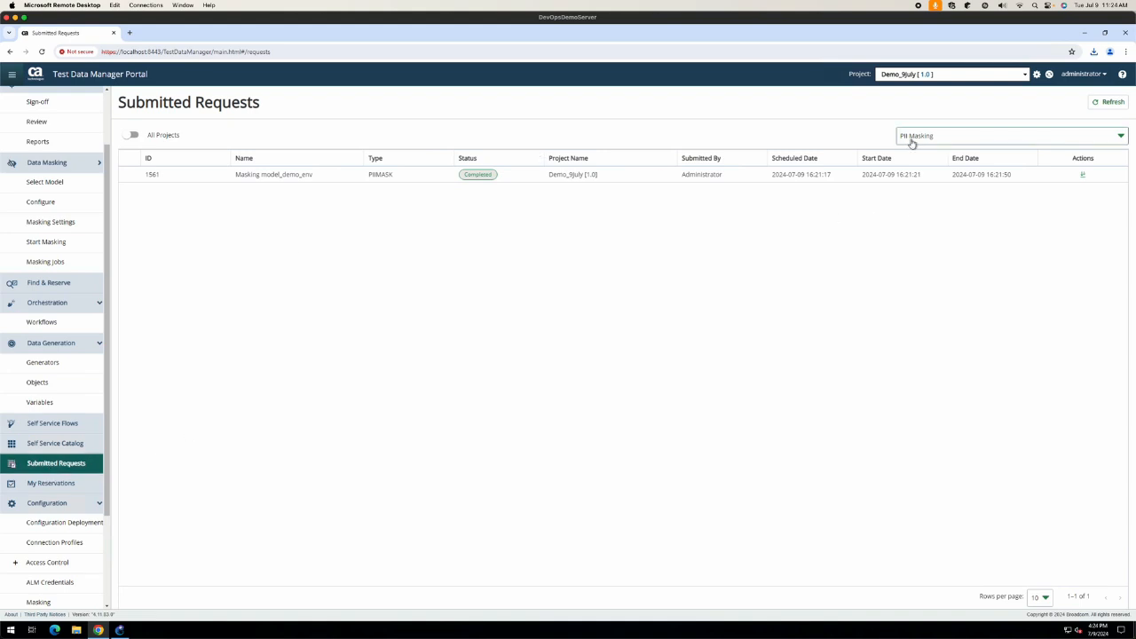
pyautogui.click(571, 347)
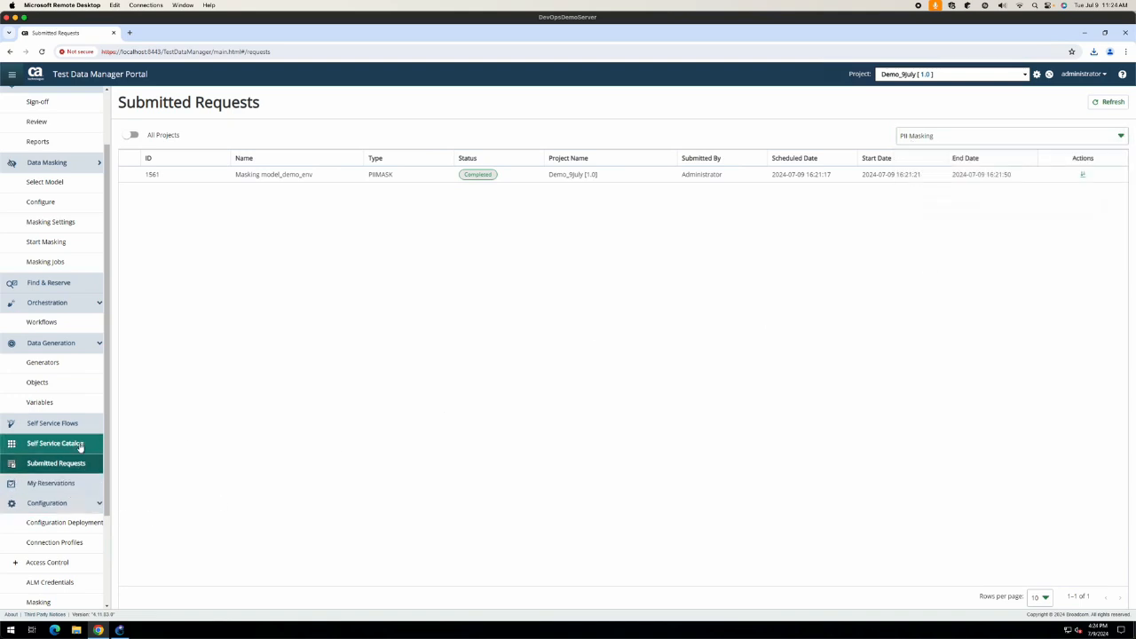
pyautogui.click(80, 445)
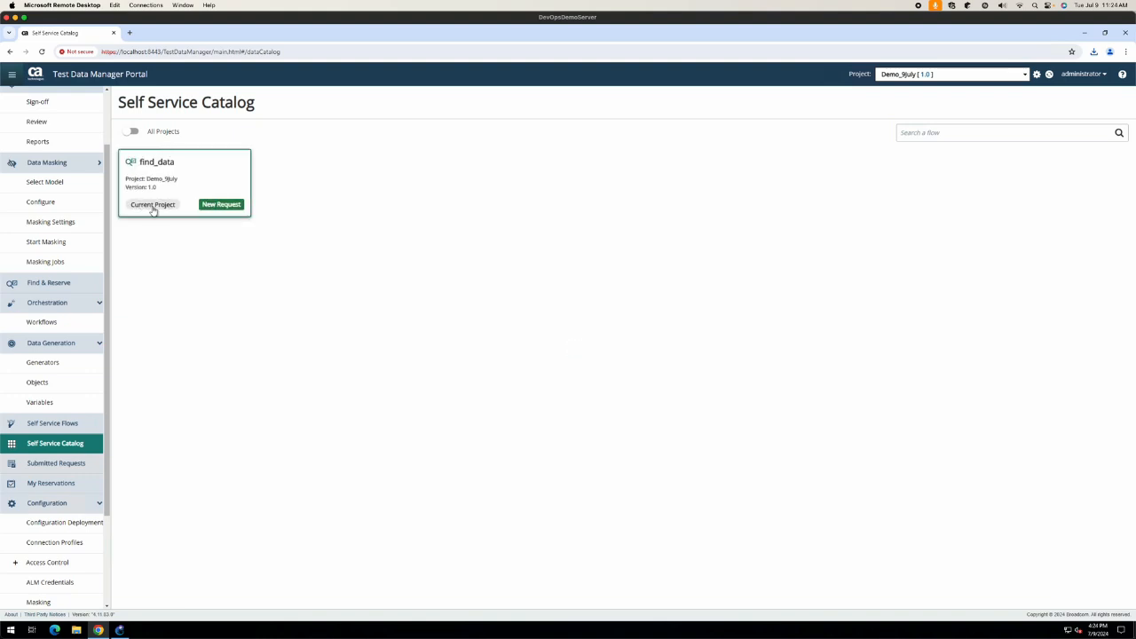
pyautogui.click(218, 205)
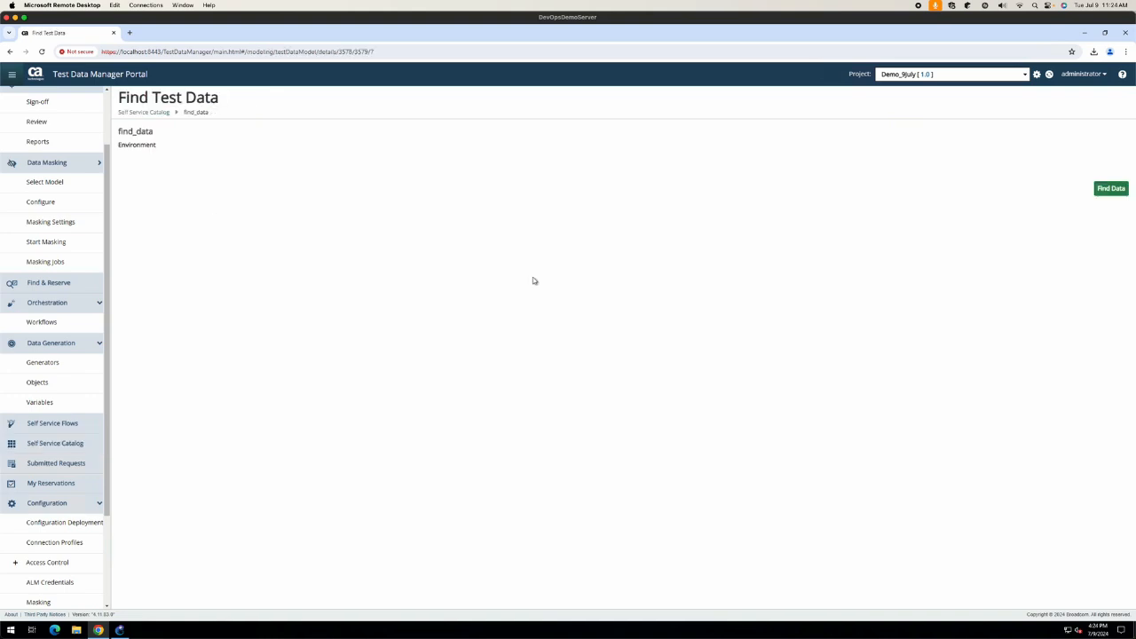
# Step: Search find_data for claims with Claimant Name Boxer
pyautogui.click(504, 220)
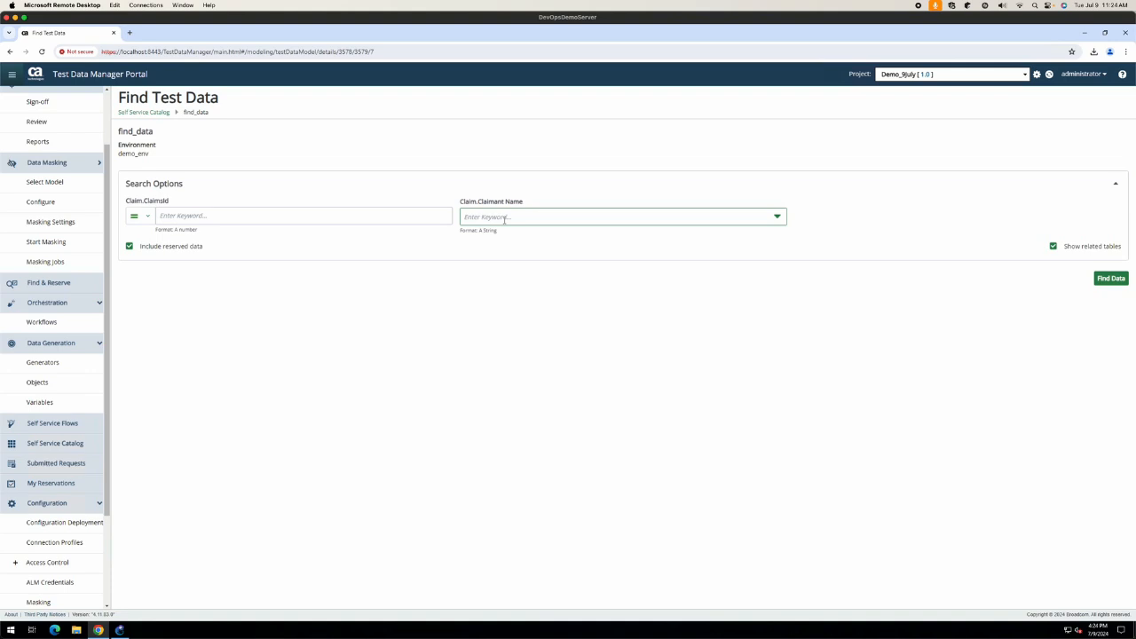
pyautogui.click(504, 220)
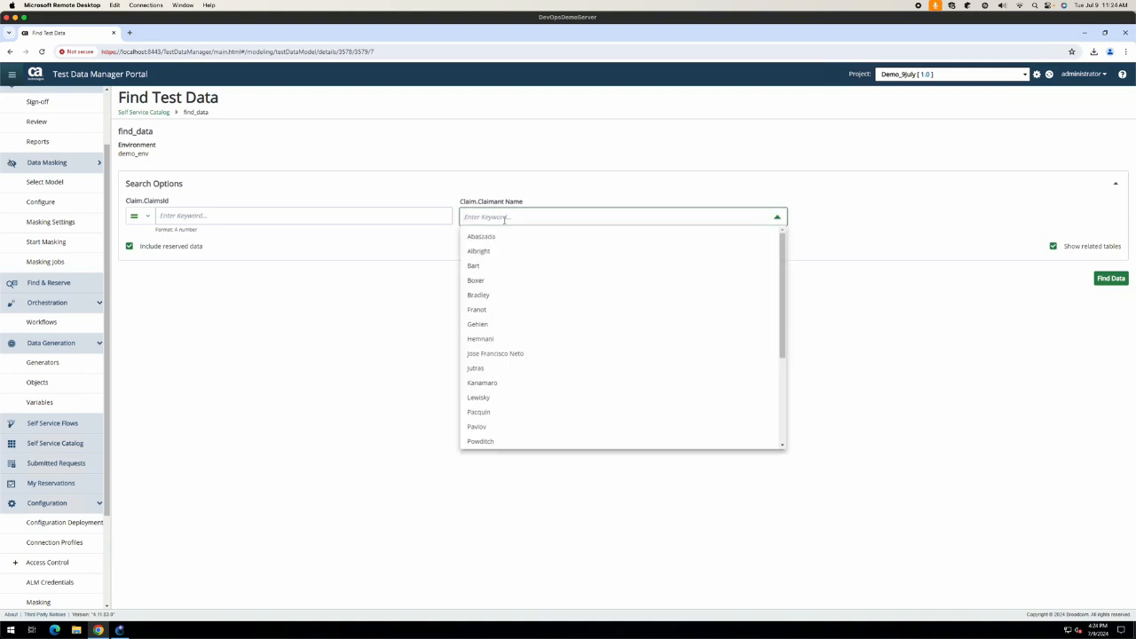
pyautogui.click(490, 281)
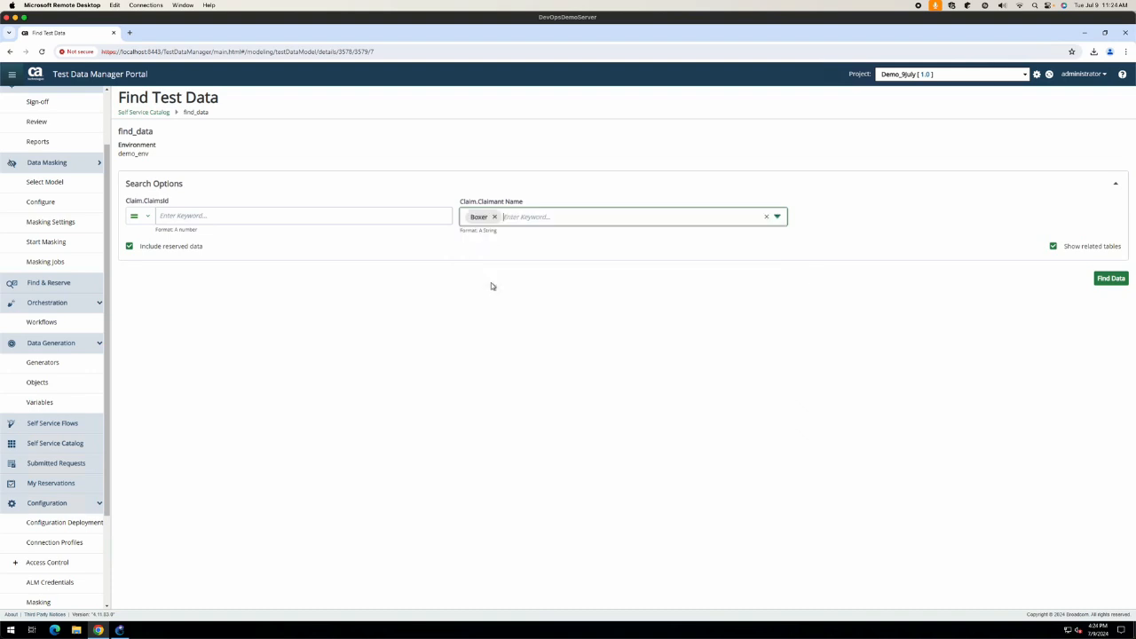
pyautogui.click(1109, 277)
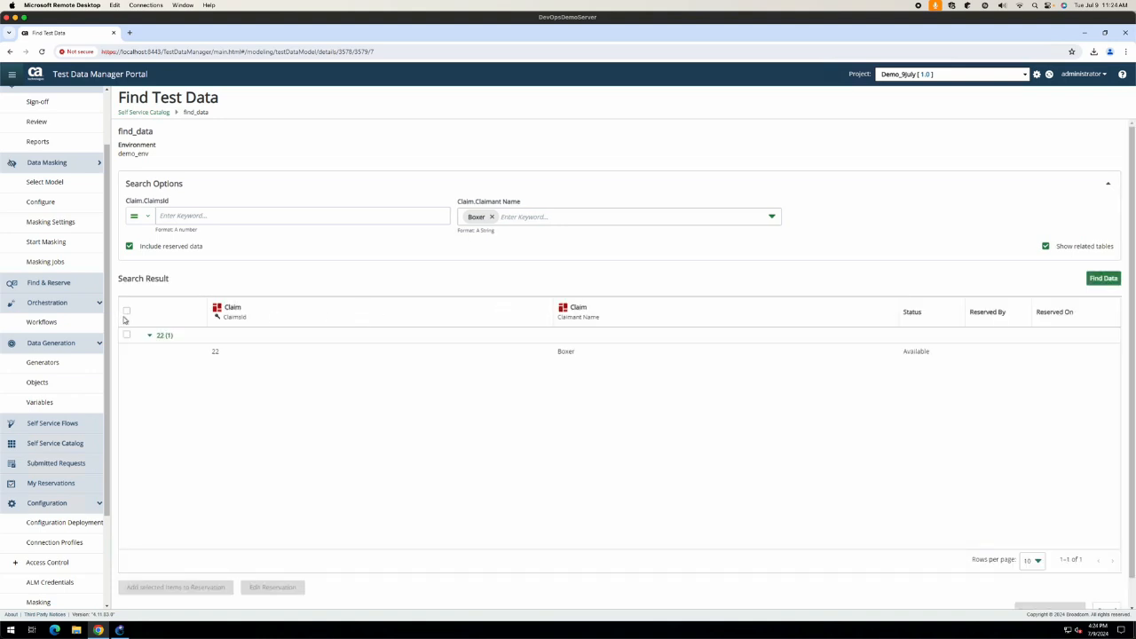
# Step: Add the returned Boxer claim to a reservation and review its items and generated name
pyautogui.click(126, 312)
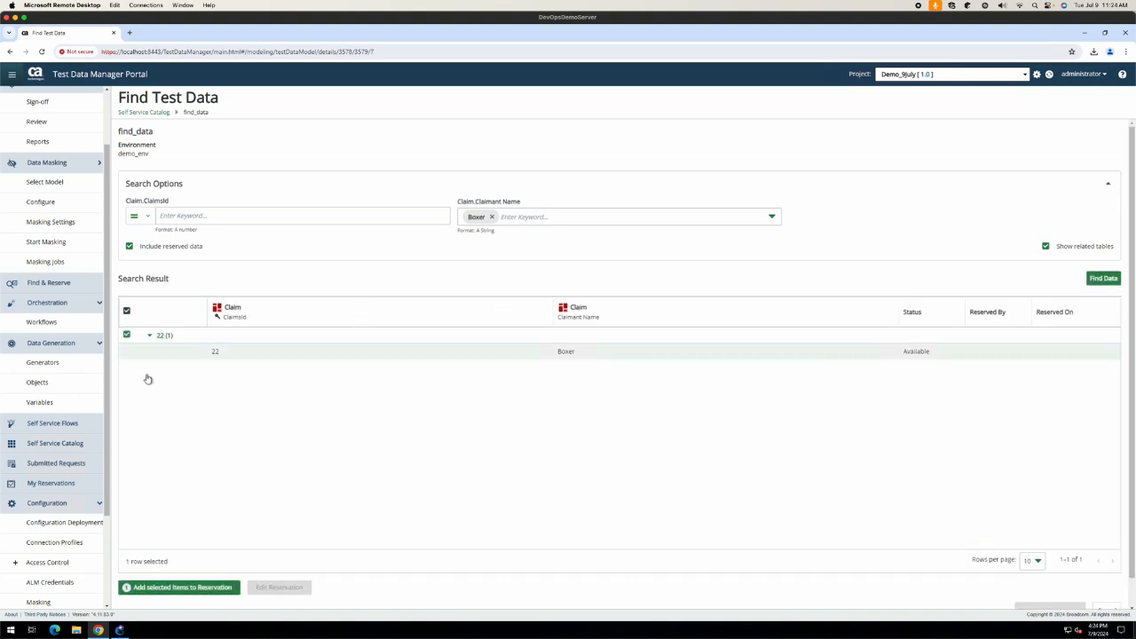
pyautogui.click(203, 588)
pyautogui.scroll(-1, 853, 523)
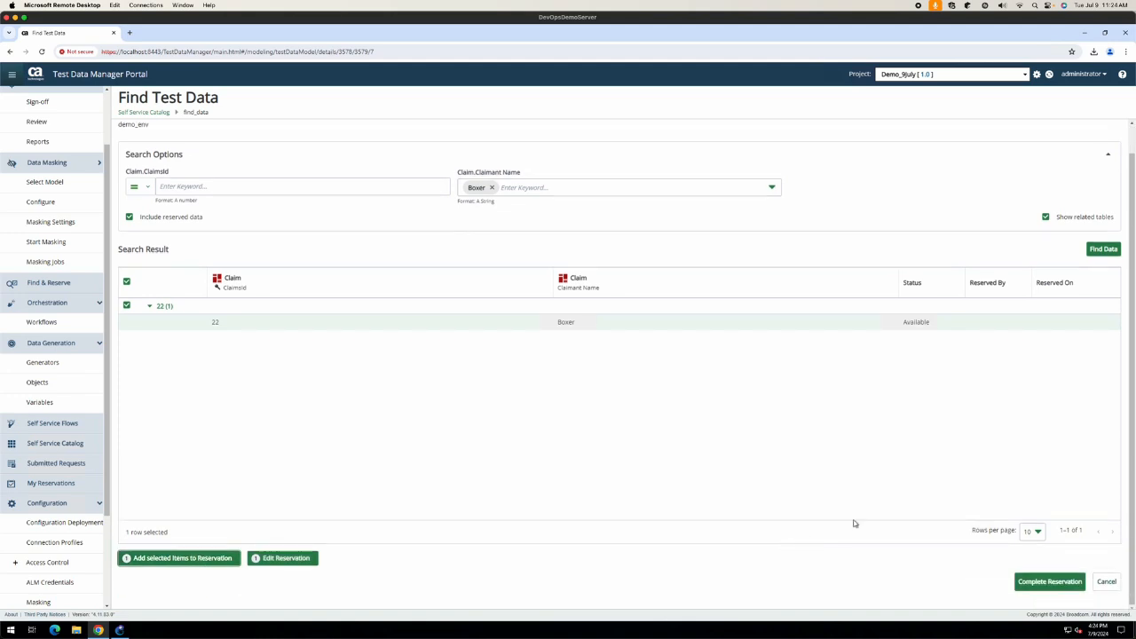
pyautogui.click(288, 561)
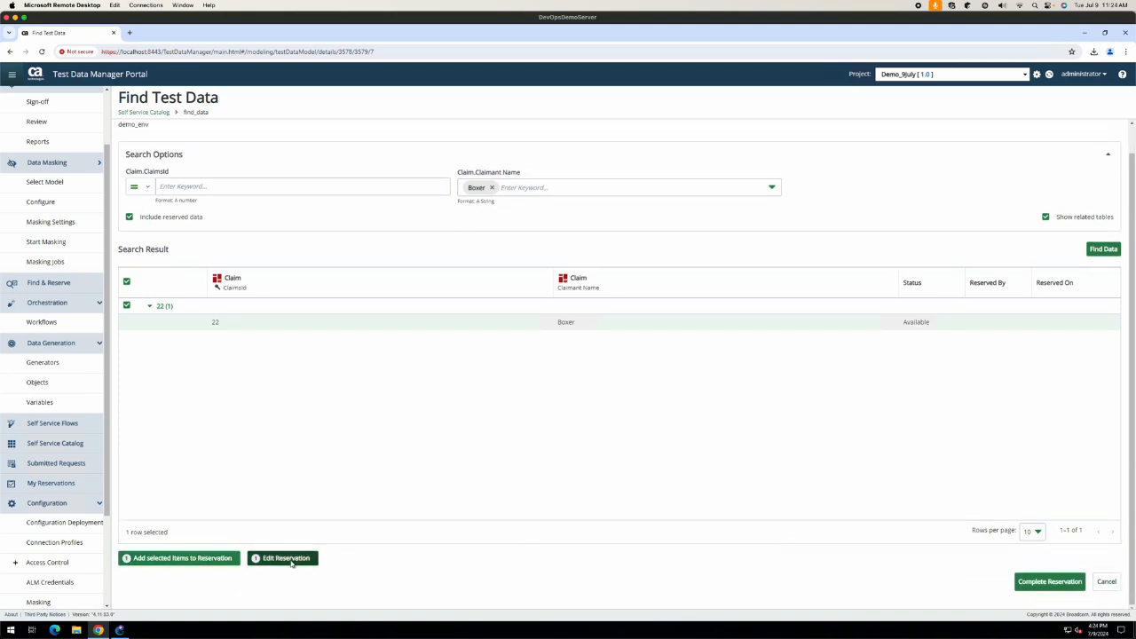
pyautogui.click(447, 227)
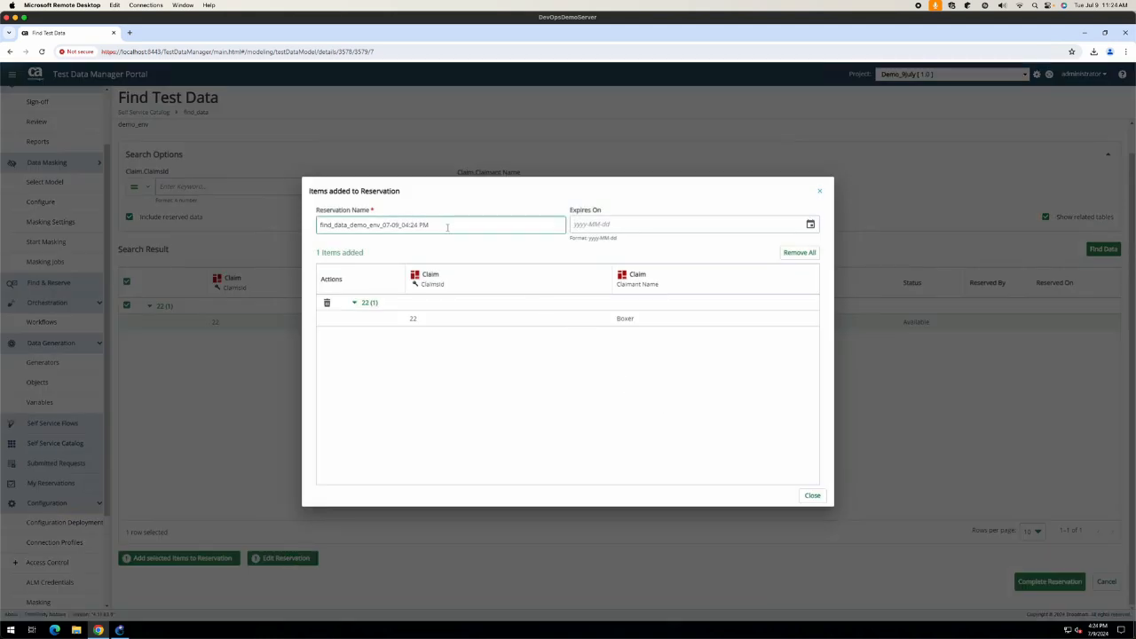
# Step: Check the reservation's expiry and items, then complete the reservation for Boxer's claim 22
pyautogui.click(626, 225)
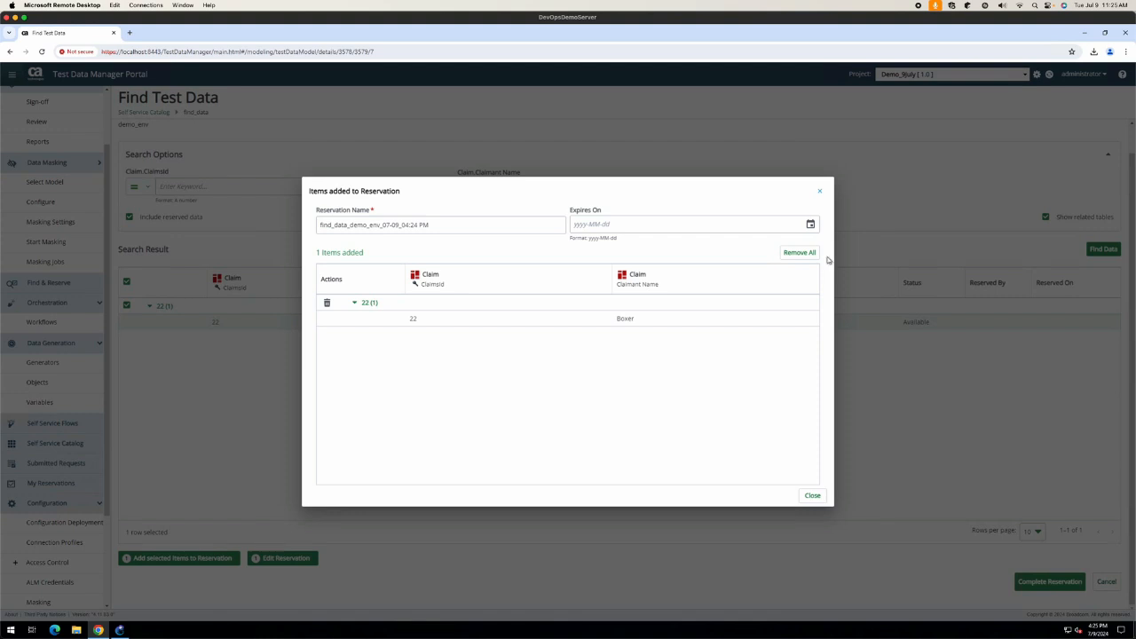
pyautogui.click(814, 280)
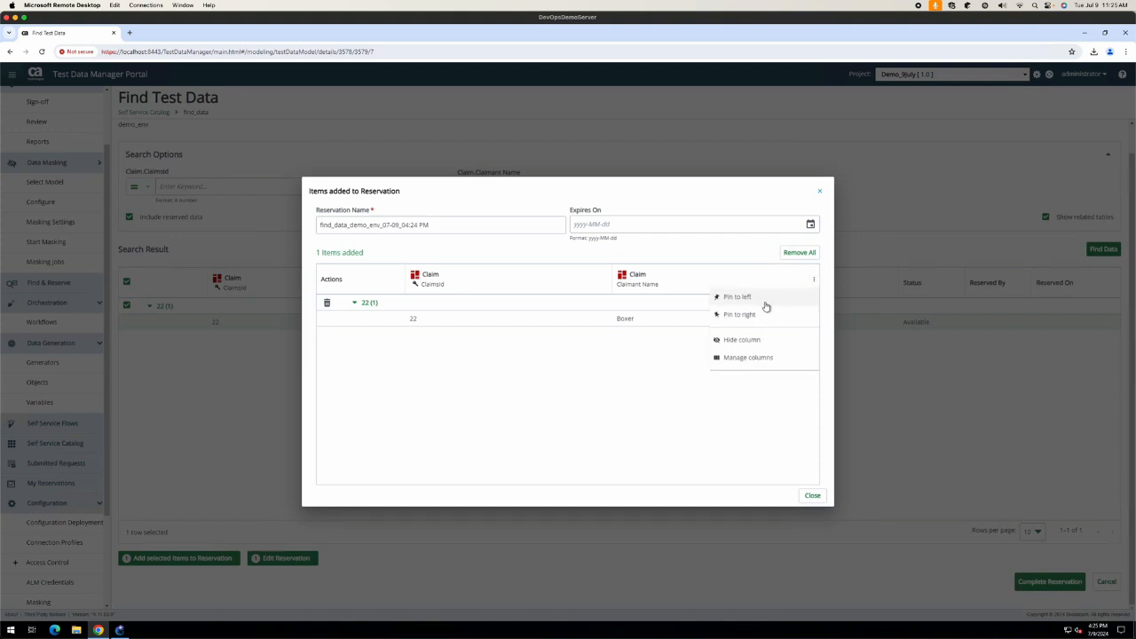
pyautogui.click(762, 447)
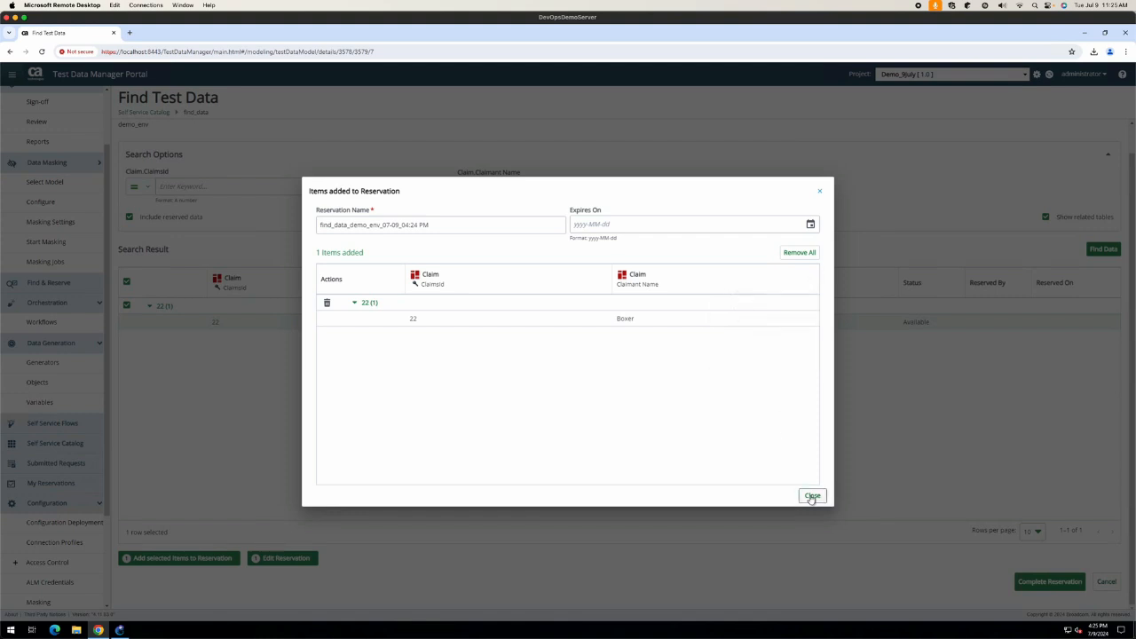
pyautogui.click(812, 495)
pyautogui.click(1045, 585)
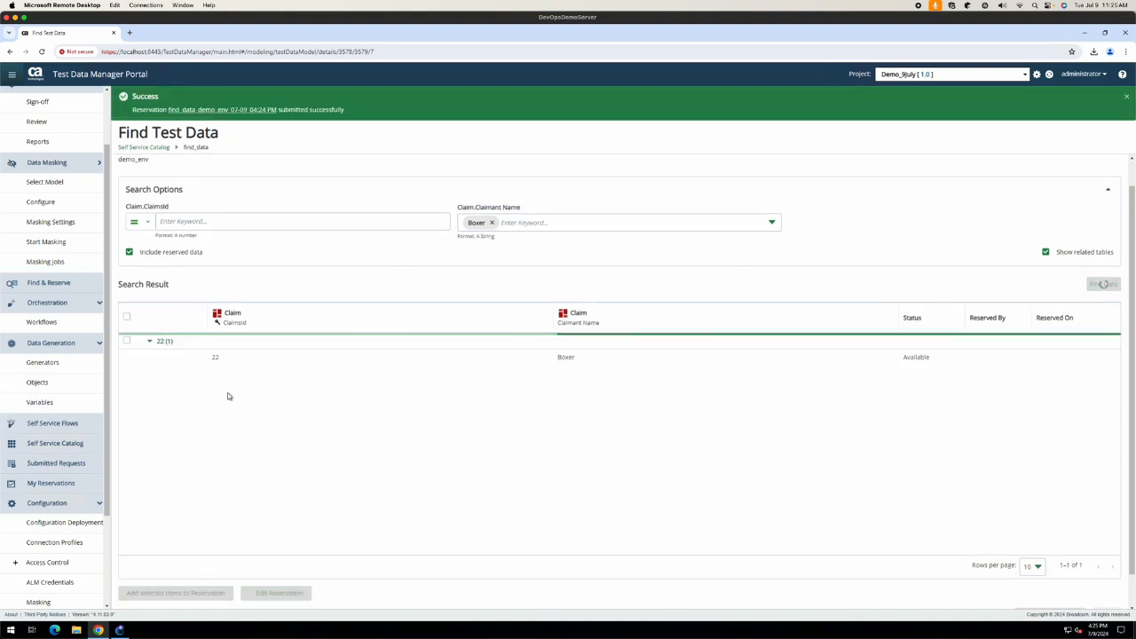
pyautogui.click(206, 110)
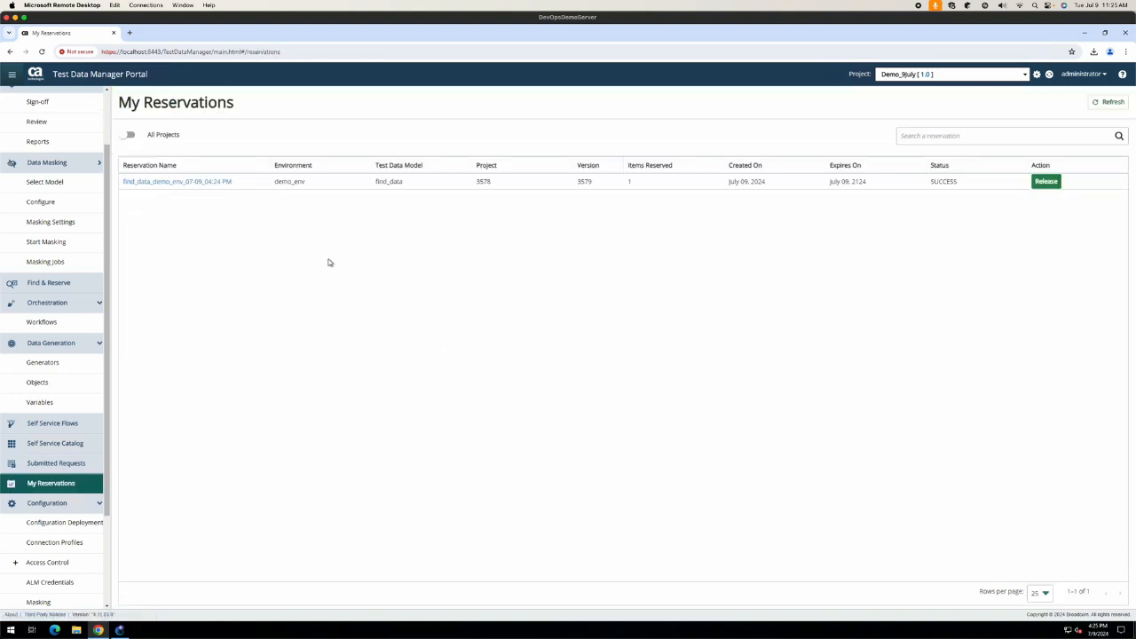
# Step: Download the reservation's claim data as CSV and check it in Notepad
pyautogui.click(211, 182)
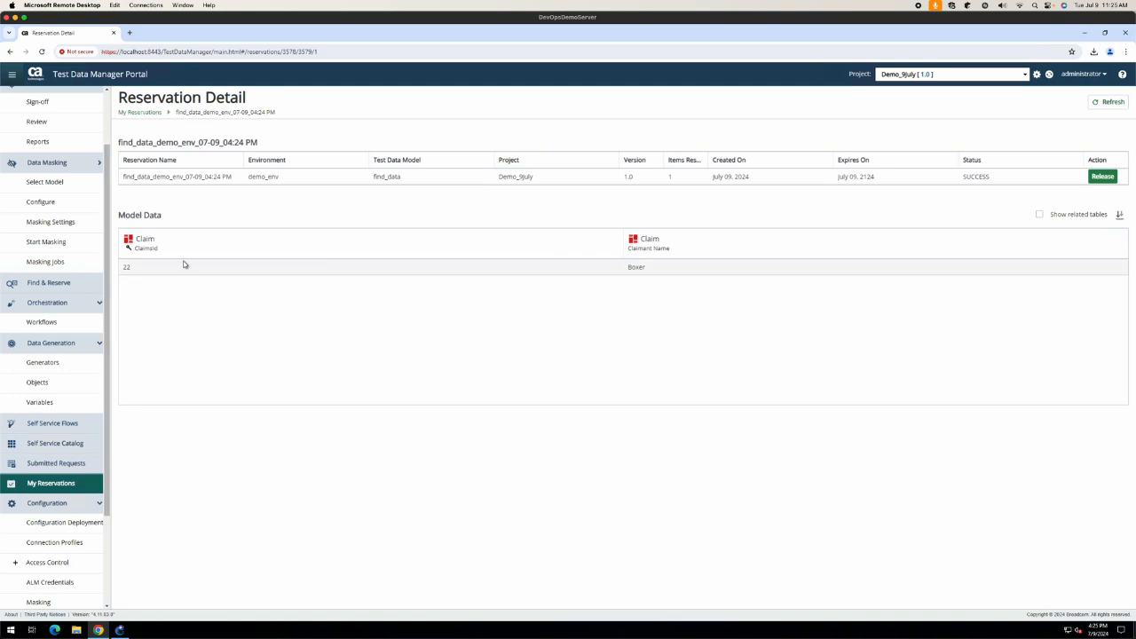
pyautogui.click(1119, 214)
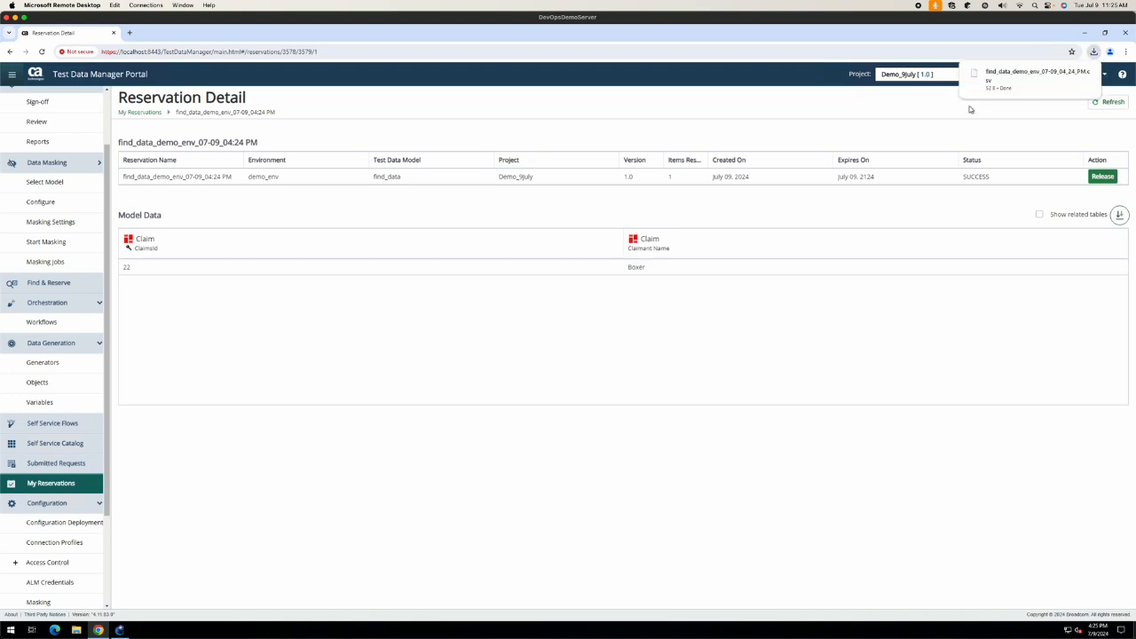
pyautogui.click(1004, 81)
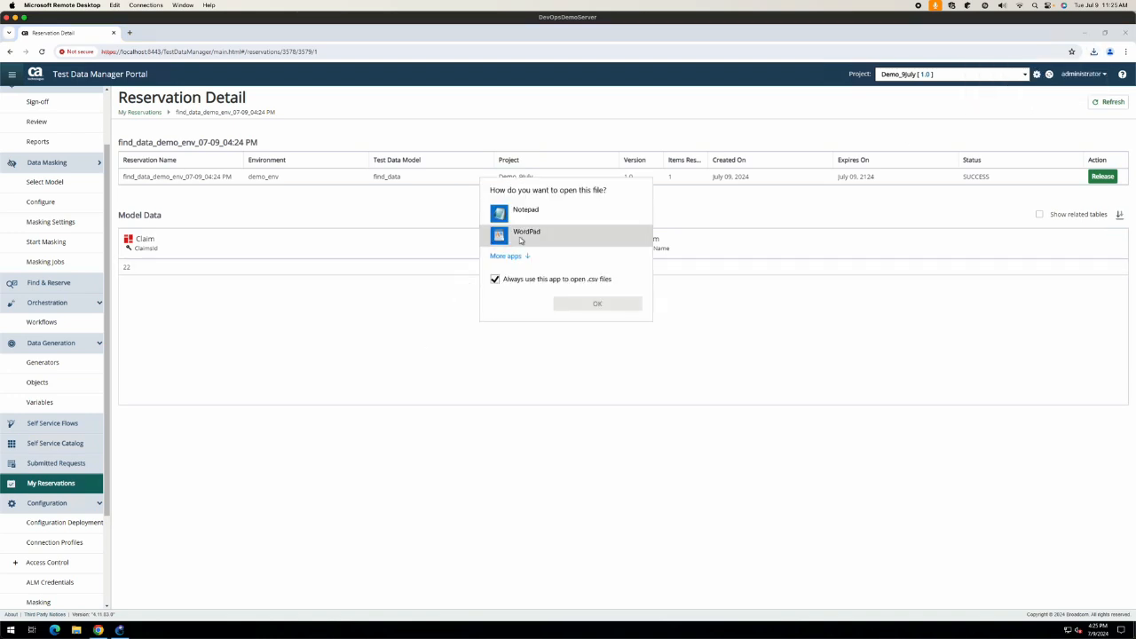
pyautogui.click(513, 282)
pyautogui.click(523, 222)
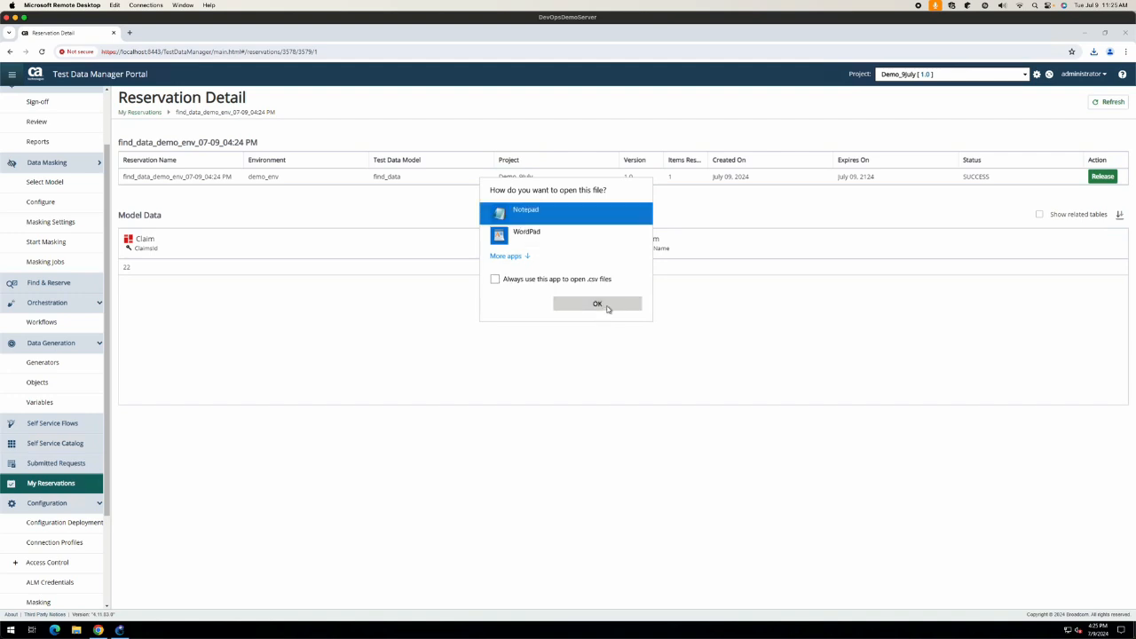
pyautogui.click(609, 306)
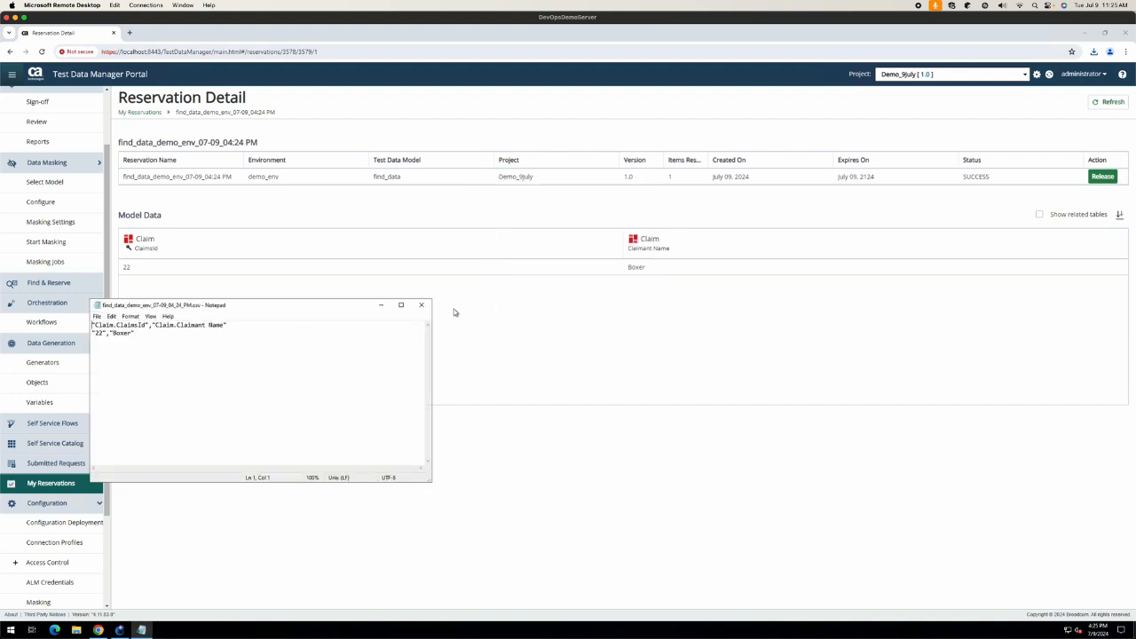
pyautogui.click(421, 304)
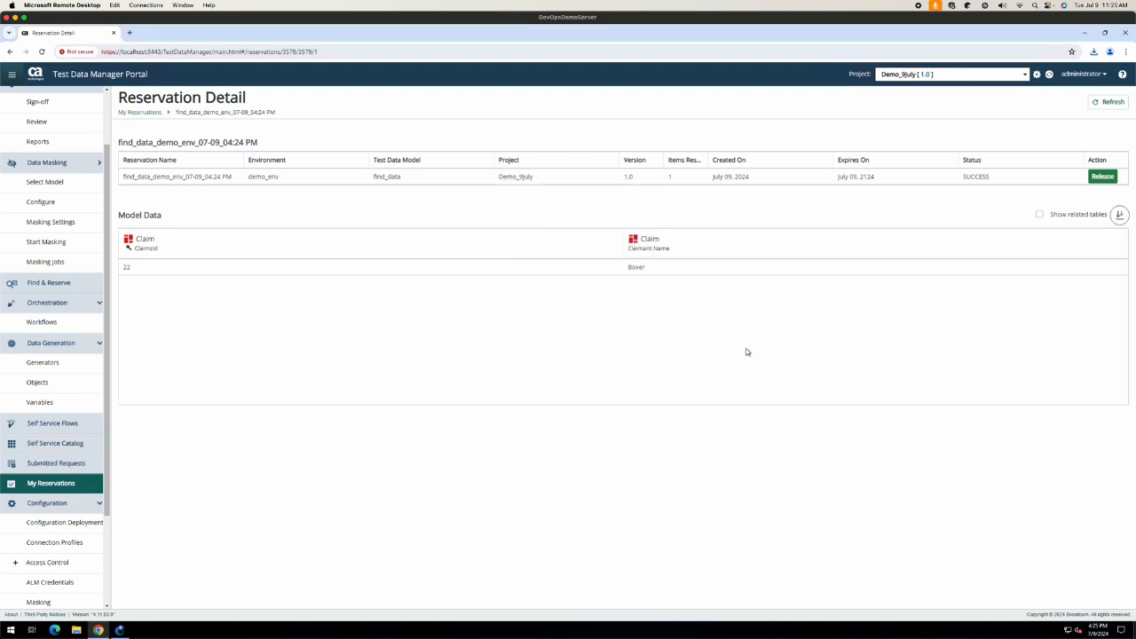
# Step: Release the reservation so it shows PURGED
pyautogui.click(1103, 178)
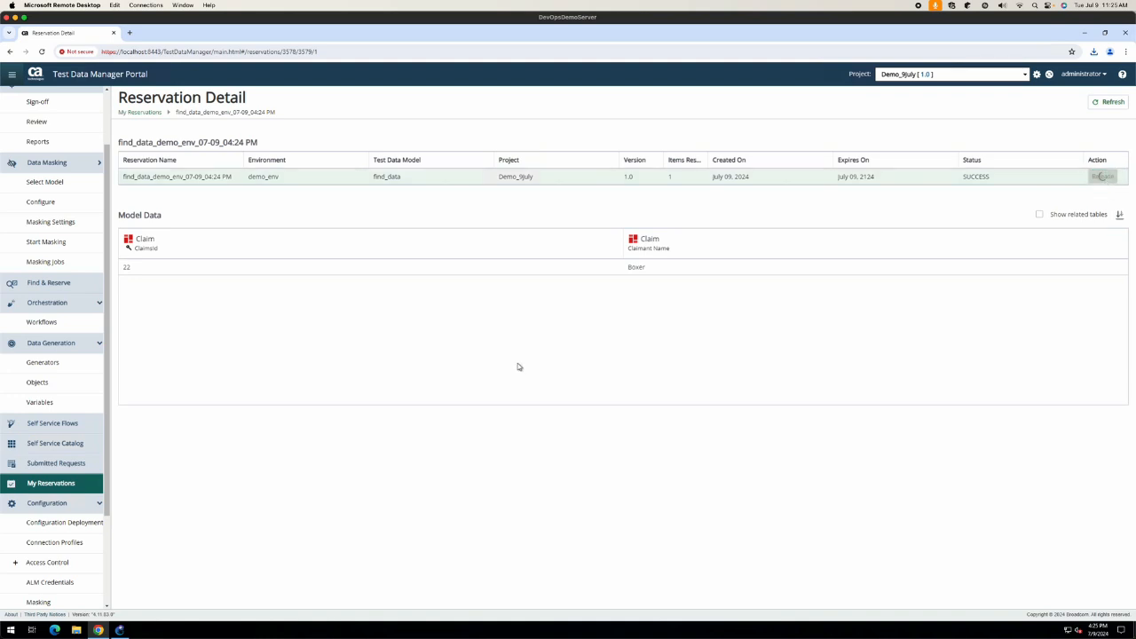
pyautogui.scroll(-3, 76, 415)
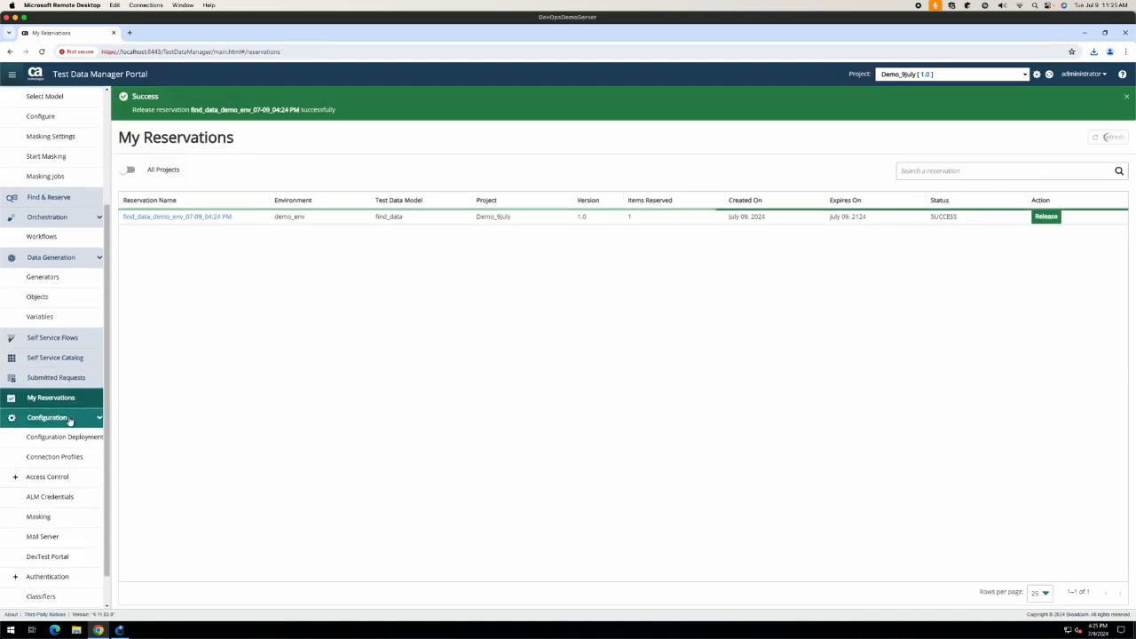
pyautogui.scroll(1, 70, 420)
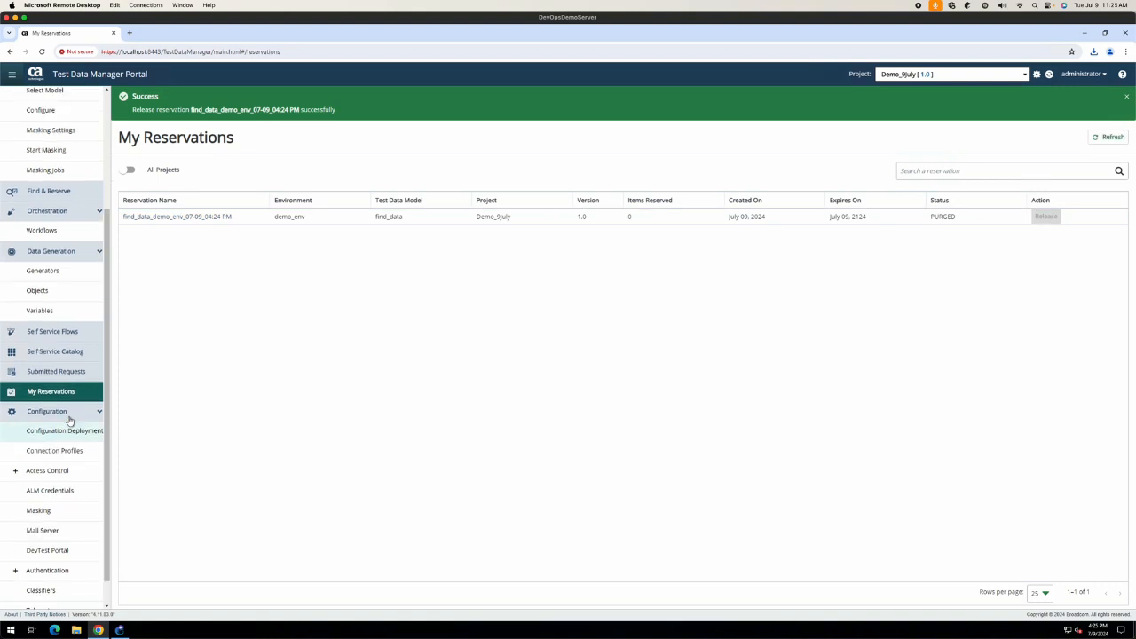
pyautogui.scroll(4, 46, 342)
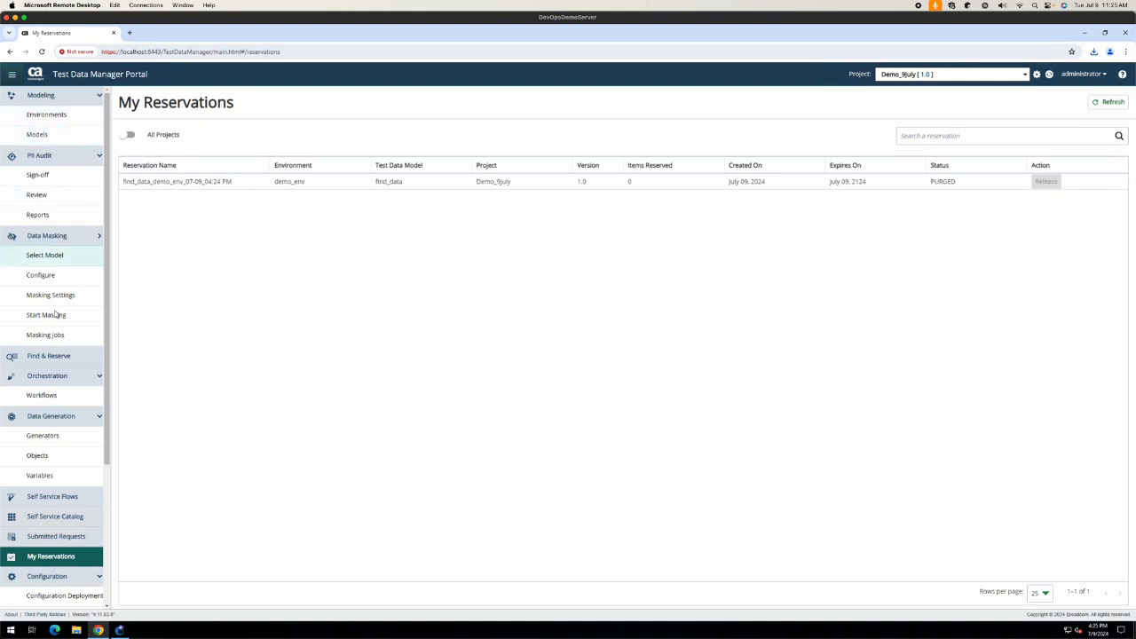
pyautogui.click(40, 138)
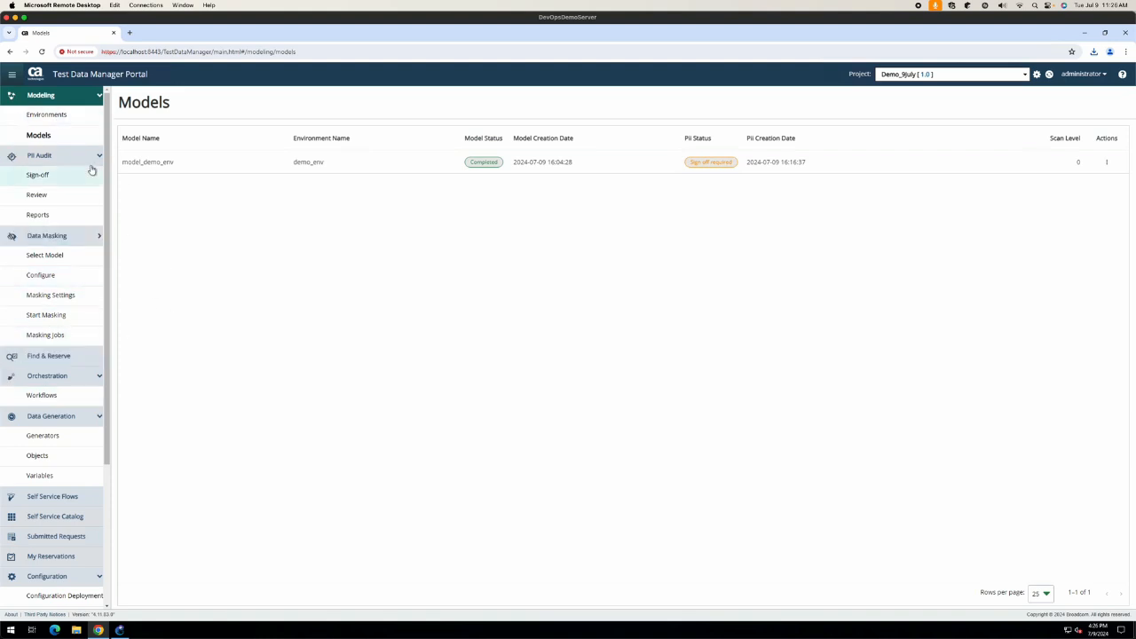
# Step: Browse the masking Select Model page and empty Workflows list, ending on Configuration Deployment
pyautogui.click(55, 256)
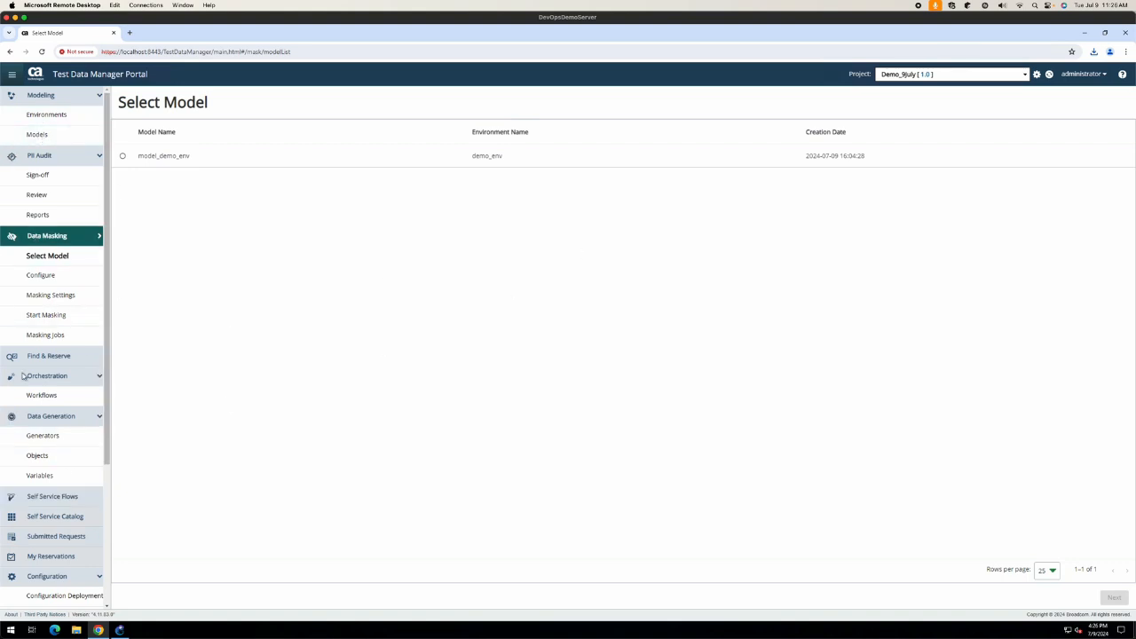
pyautogui.click(64, 400)
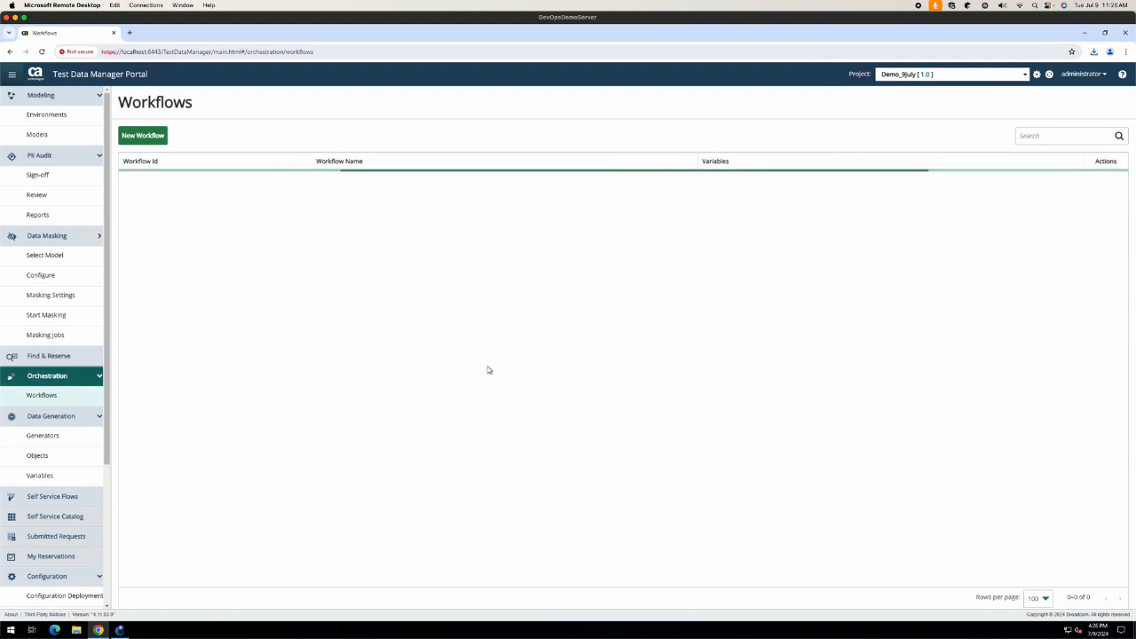
pyautogui.scroll(-3, 71, 480)
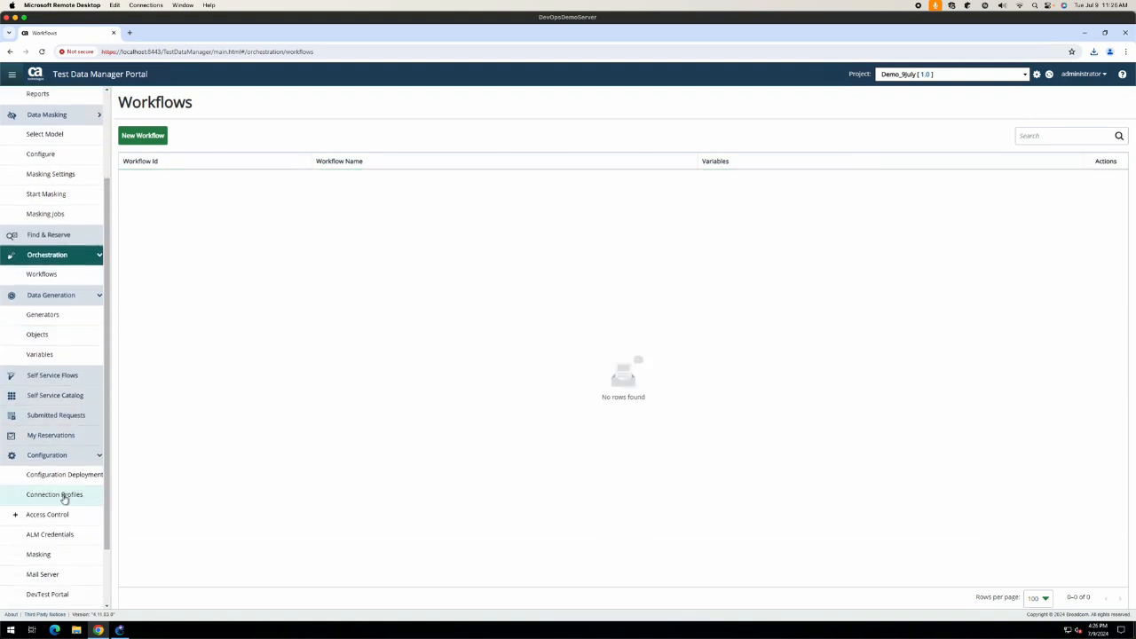
pyautogui.click(58, 473)
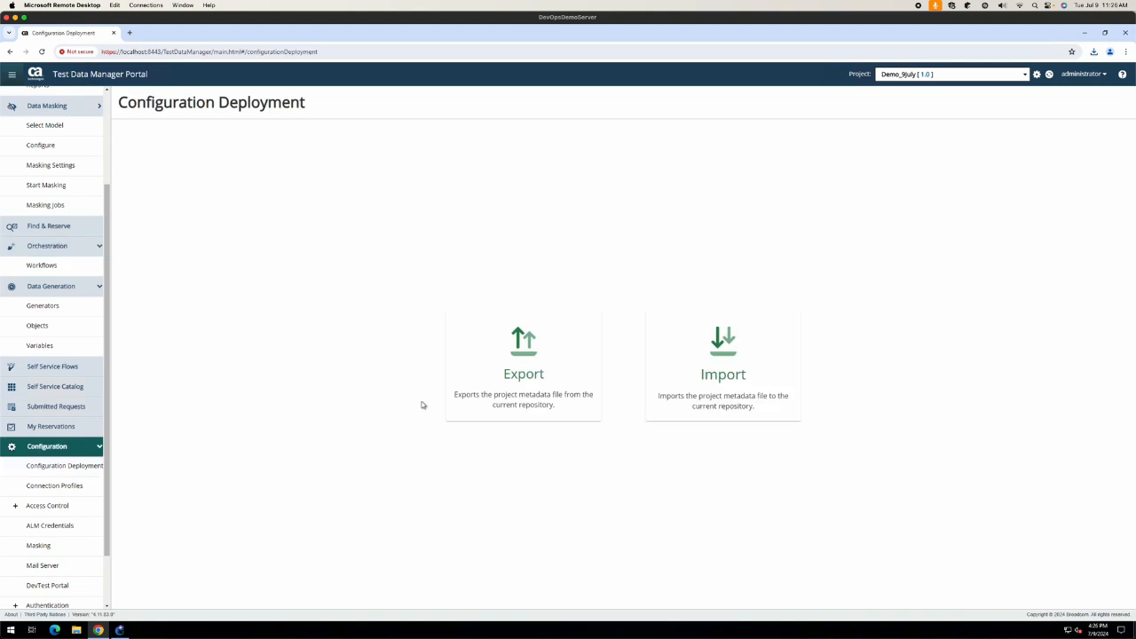
# Step: Export project Demo_9july with all versions, demo_env and model_demo_env as job 1562
pyautogui.click(520, 352)
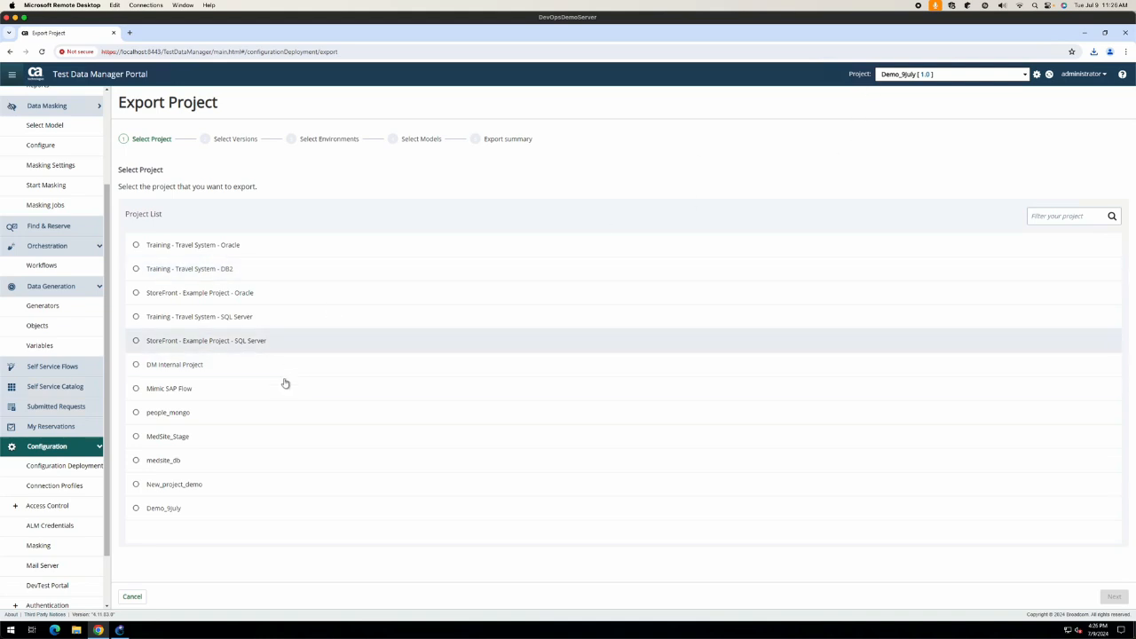
pyautogui.click(136, 509)
pyautogui.click(1115, 596)
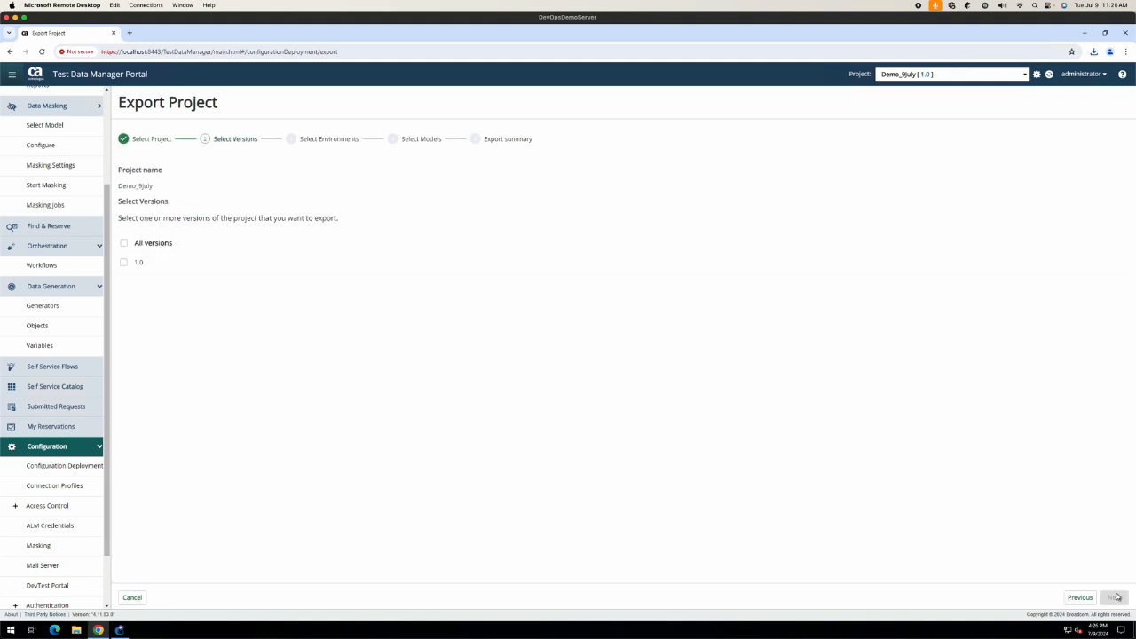
pyautogui.click(124, 243)
pyautogui.click(1114, 596)
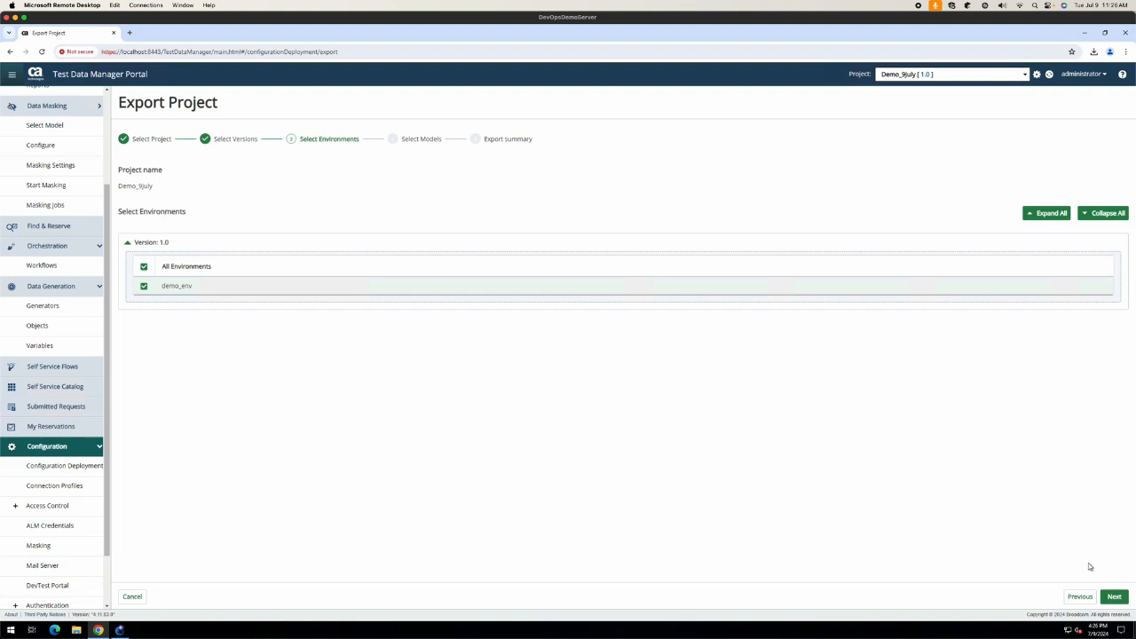
pyautogui.click(1120, 599)
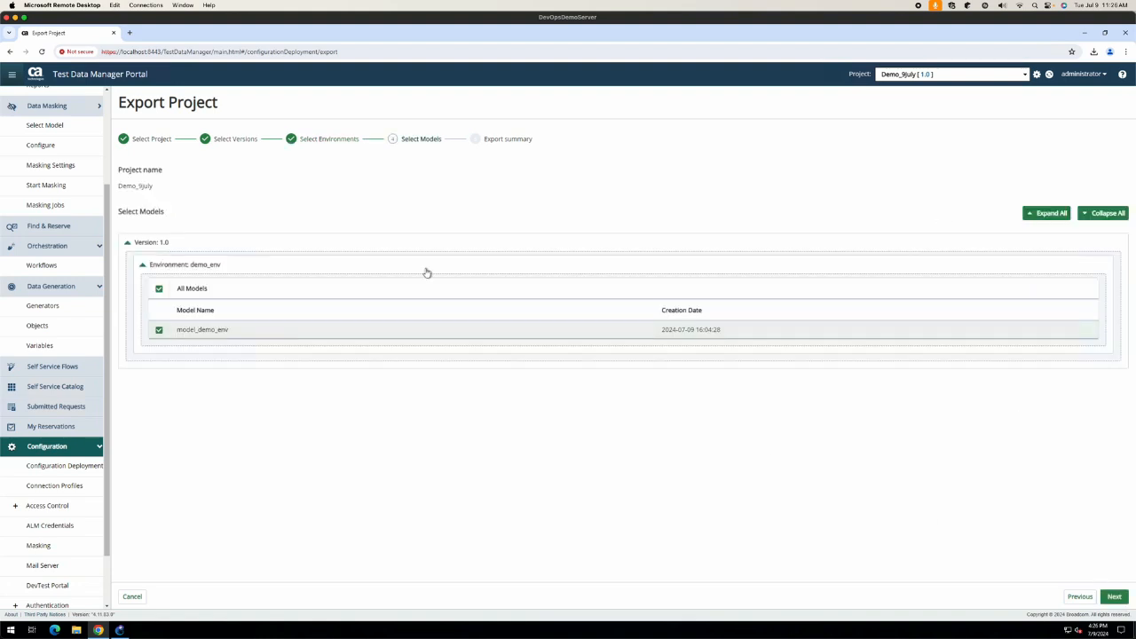
pyautogui.click(1116, 597)
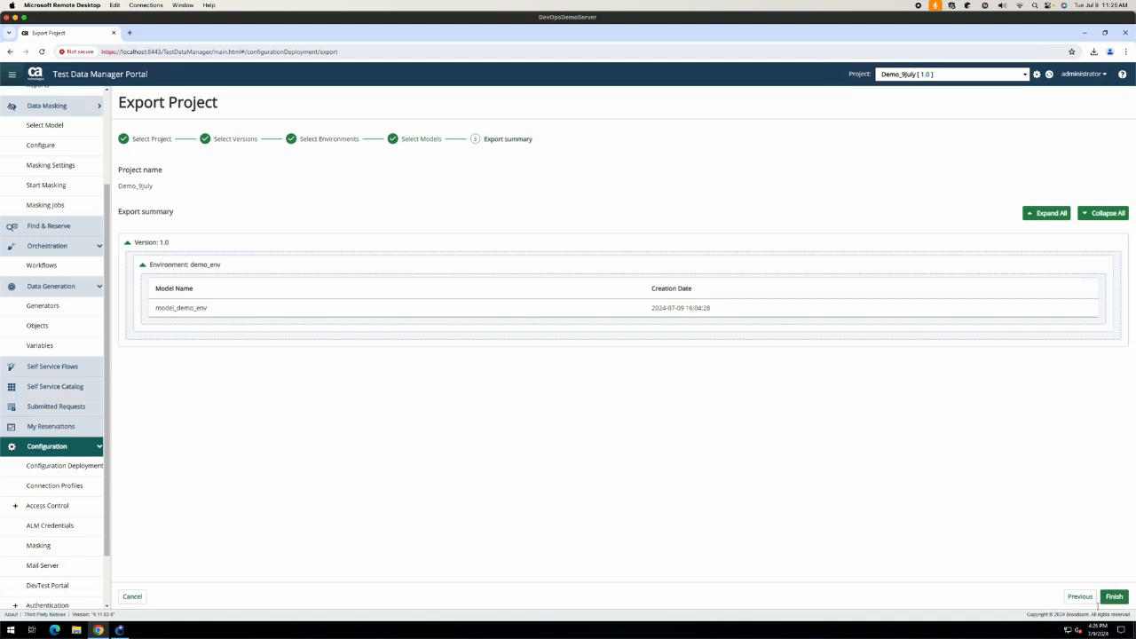
pyautogui.click(1113, 597)
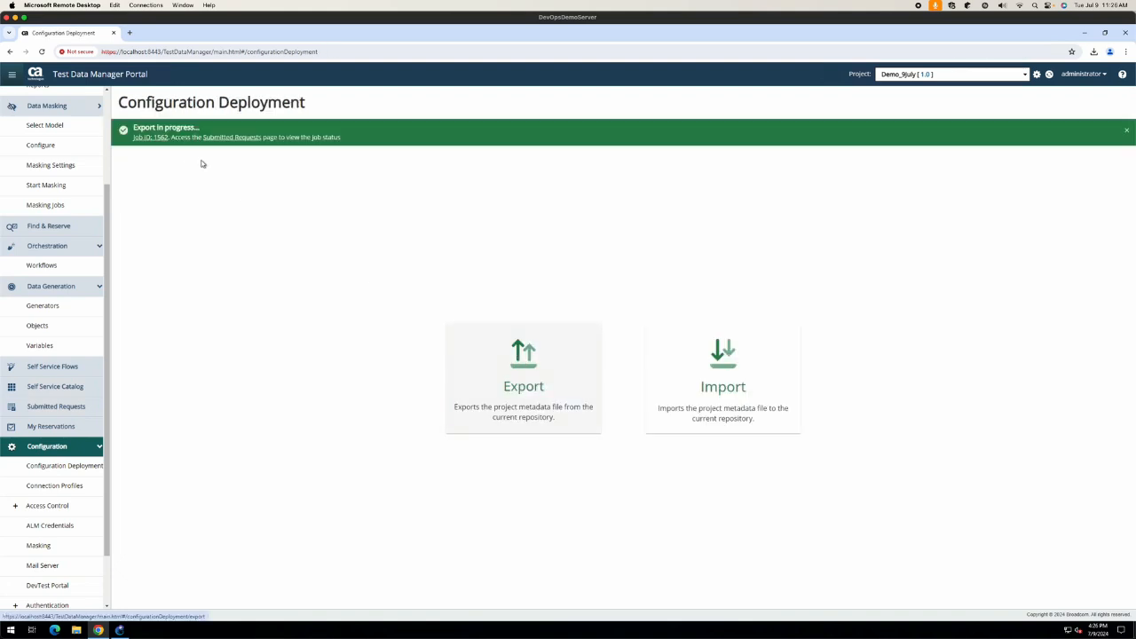
# Step: Check export job 1562's status in Submitted Requests, then go to Connection Profiles
pyautogui.click(153, 138)
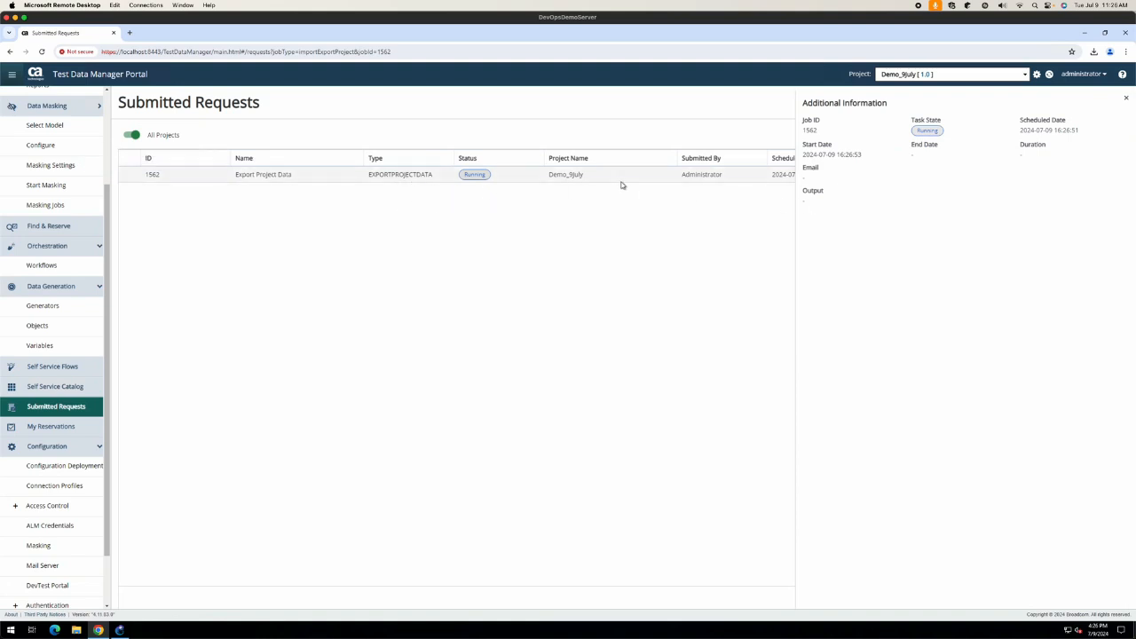
pyautogui.click(1128, 98)
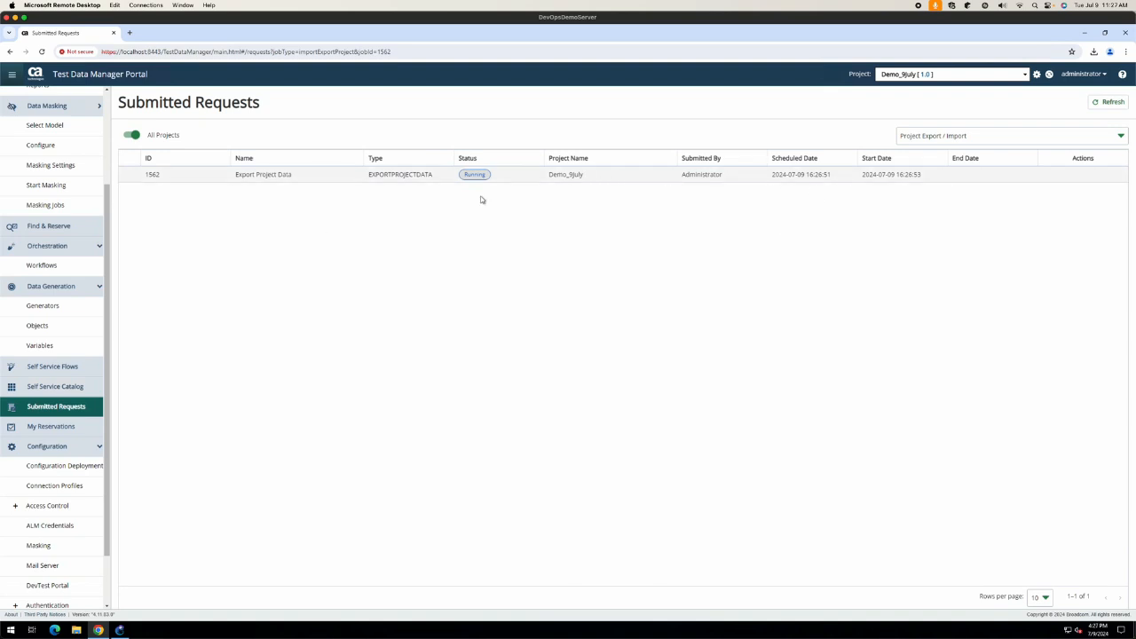
pyautogui.click(912, 135)
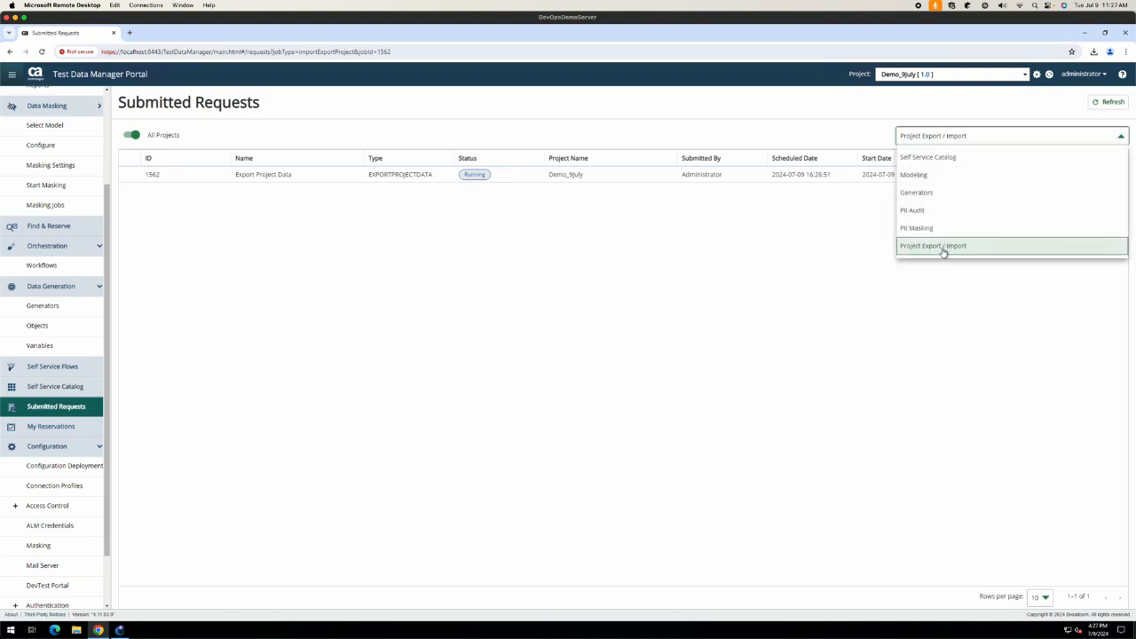
pyautogui.click(679, 339)
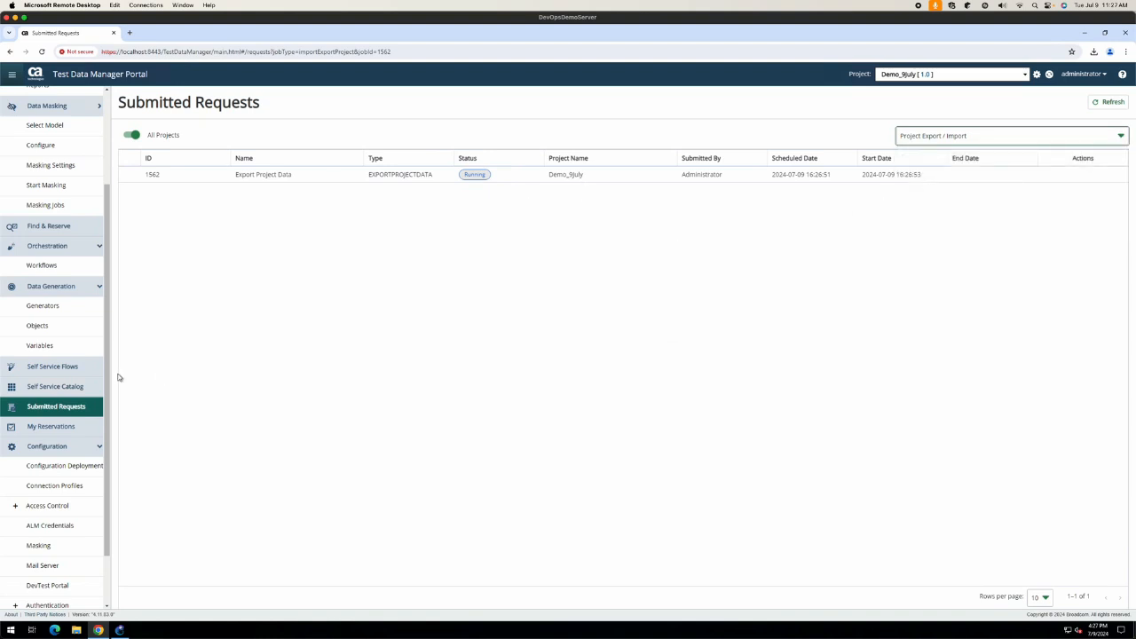
pyautogui.click(46, 487)
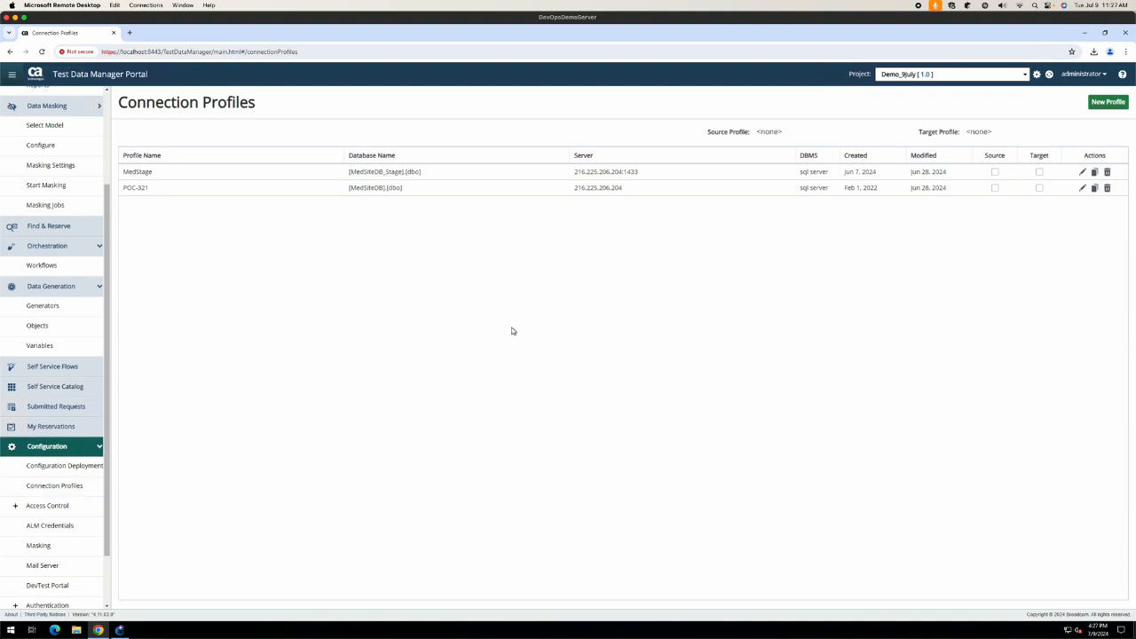
# Step: Edit the MedStage profile keeping SQL Server as DBMS, then view the Access Control Users list
pyautogui.click(331, 177)
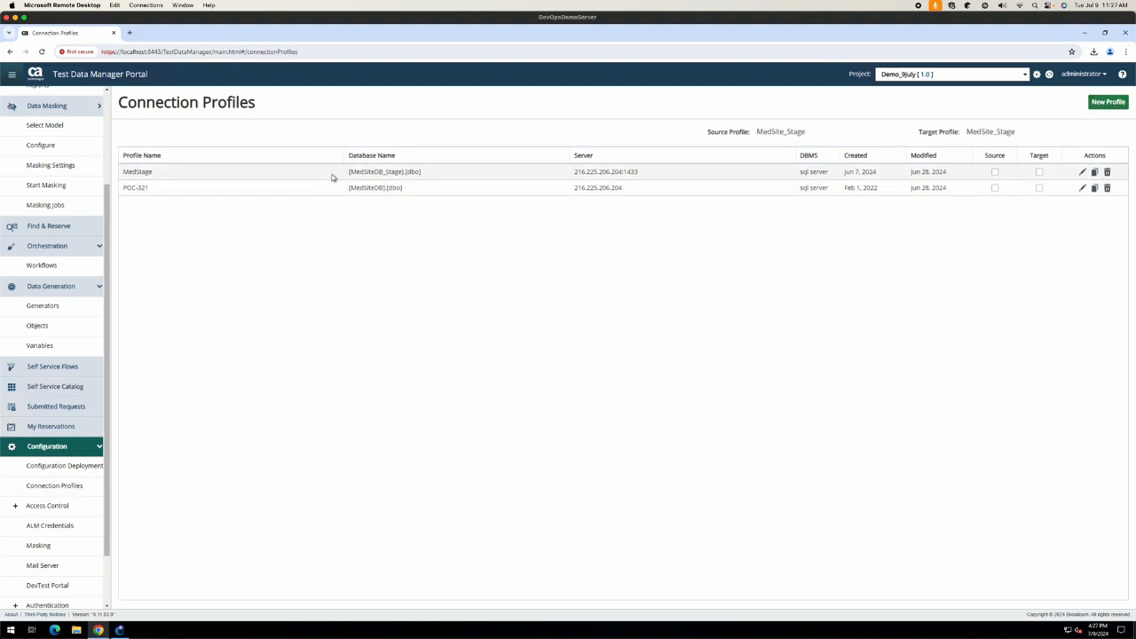
pyautogui.click(1082, 173)
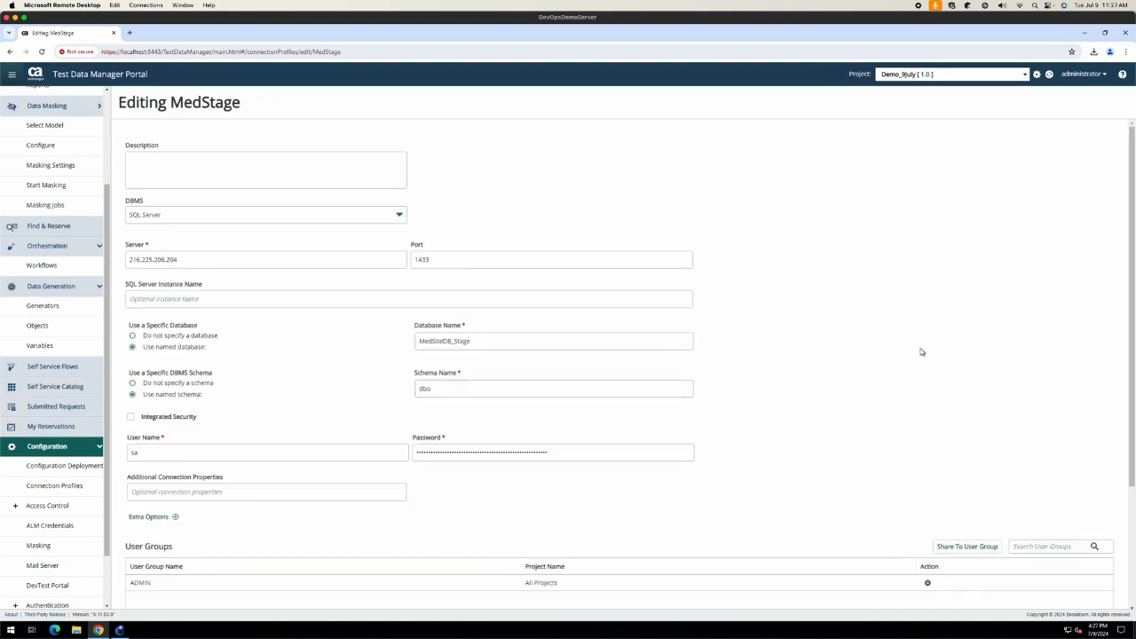
pyautogui.scroll(-3, 921, 352)
pyautogui.click(302, 219)
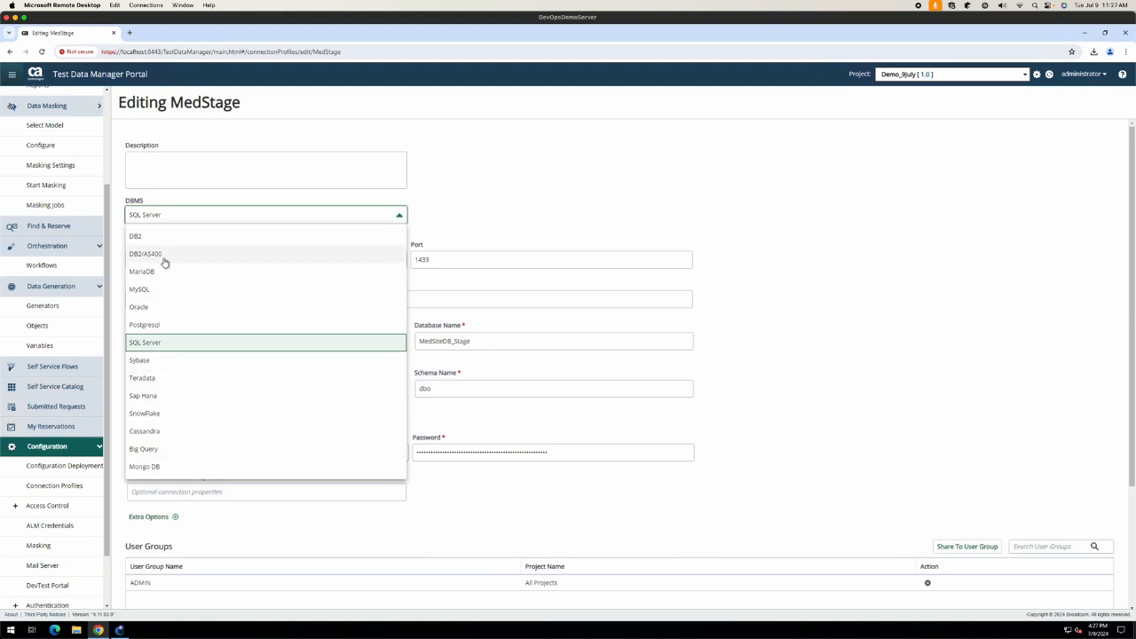
pyautogui.click(543, 195)
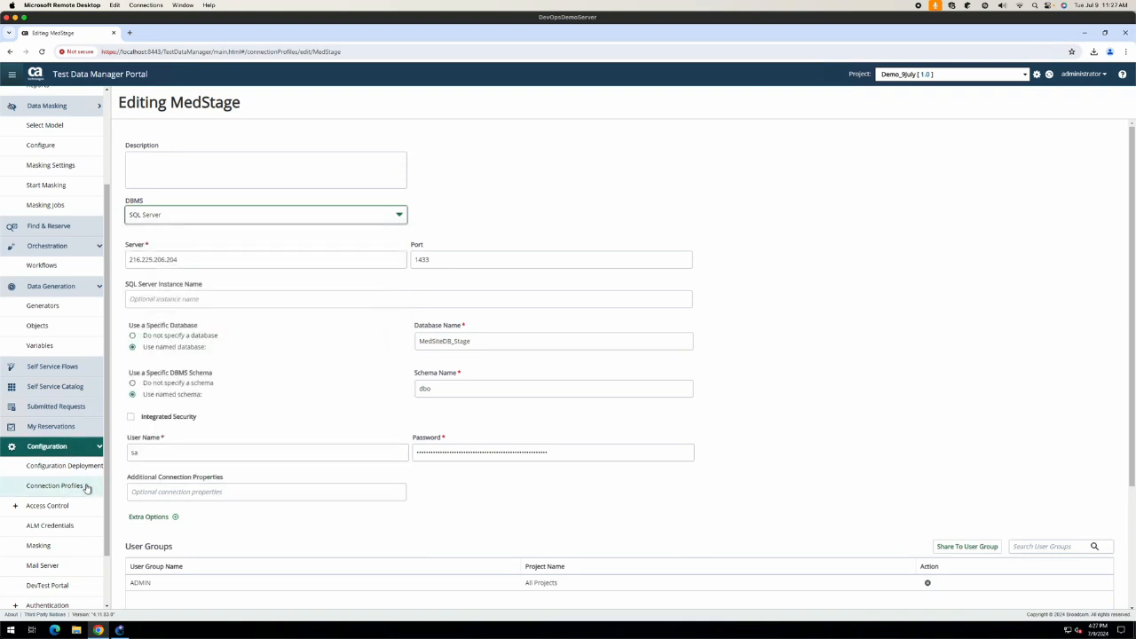
pyautogui.click(14, 506)
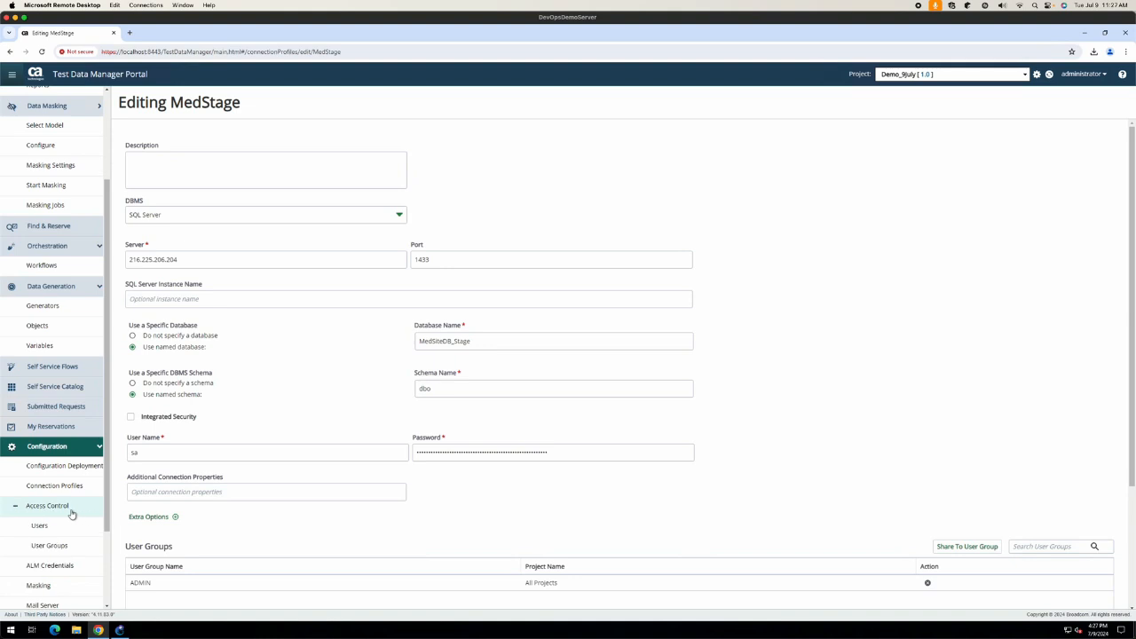
pyautogui.click(55, 526)
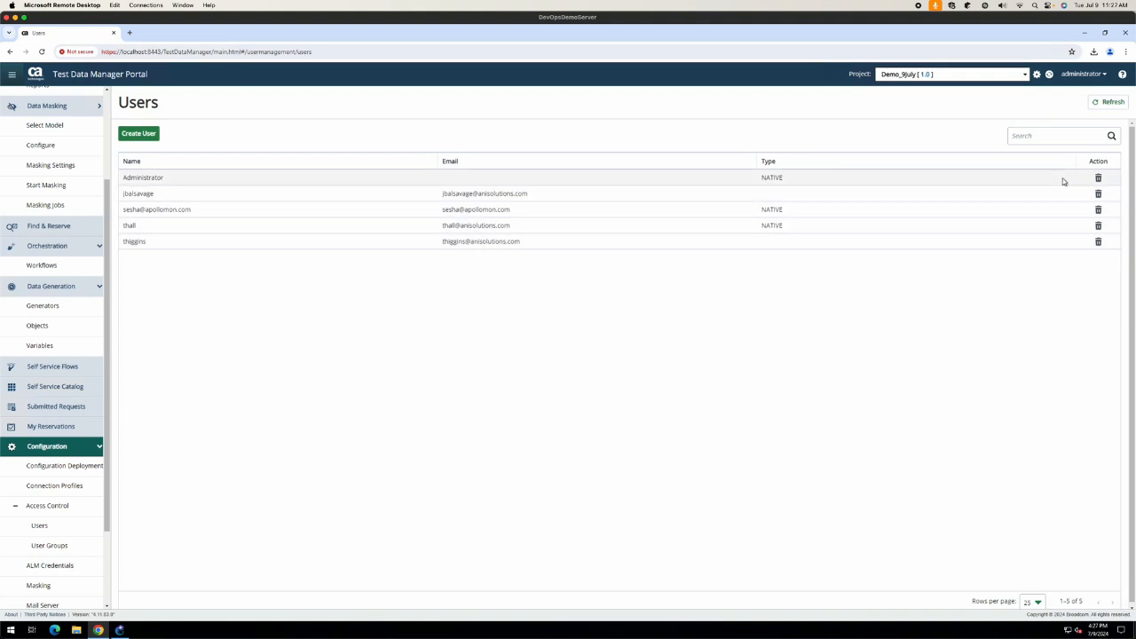
# Step: Delete two user accounts from the Users list, confirming each deletion
pyautogui.click(1098, 226)
pyautogui.click(678, 360)
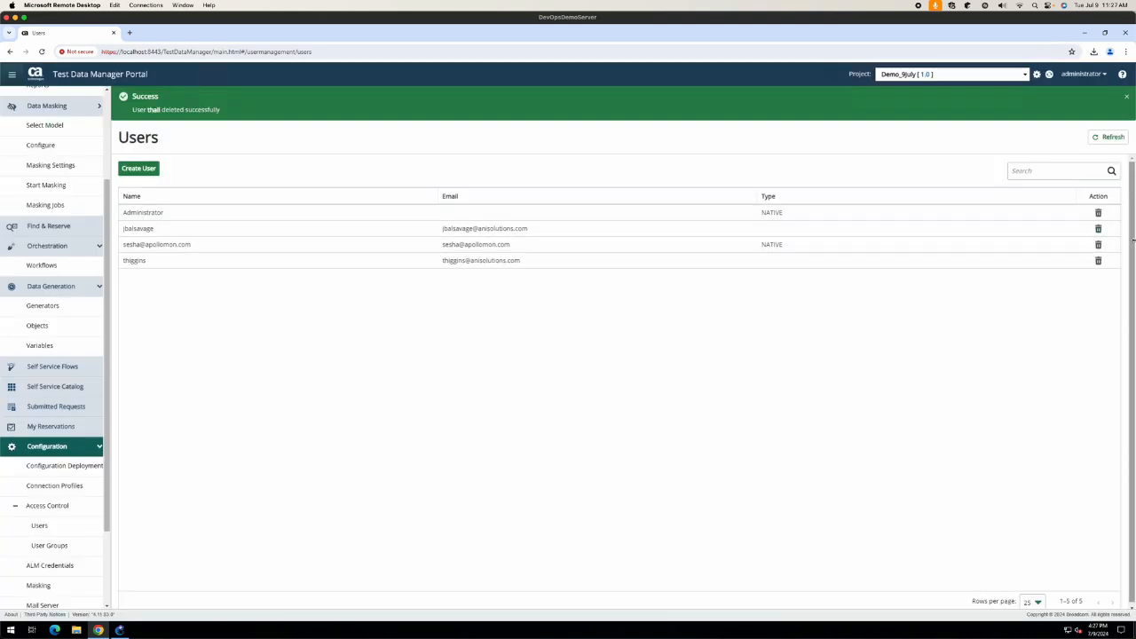
pyautogui.click(1097, 245)
pyautogui.click(677, 362)
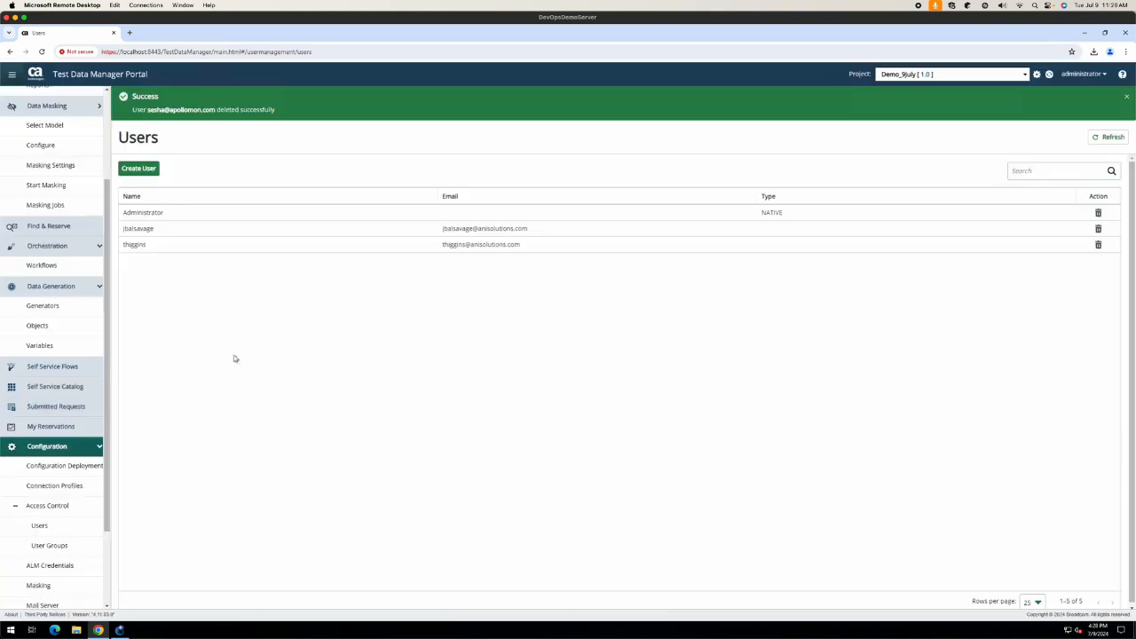
# Step: Visit the ALM Credentials page, then the Masking Configuration page
pyautogui.scroll(-2, 79, 382)
pyautogui.click(70, 493)
pyautogui.click(53, 512)
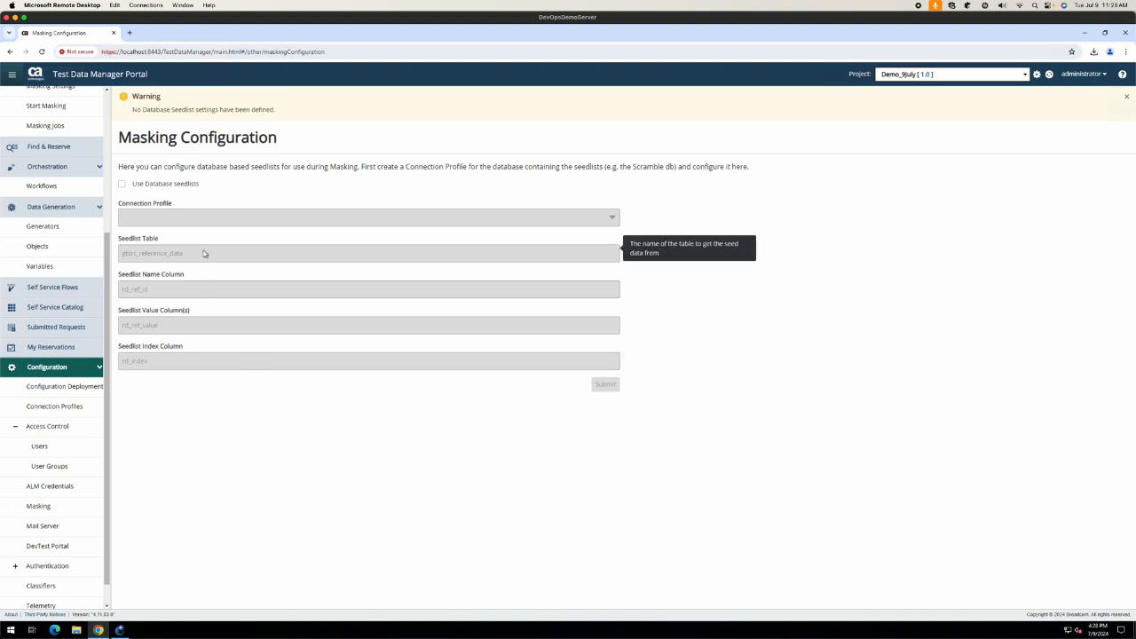
# Step: View the DevTest Portal connection settings and expand the Authentication group
pyautogui.click(59, 552)
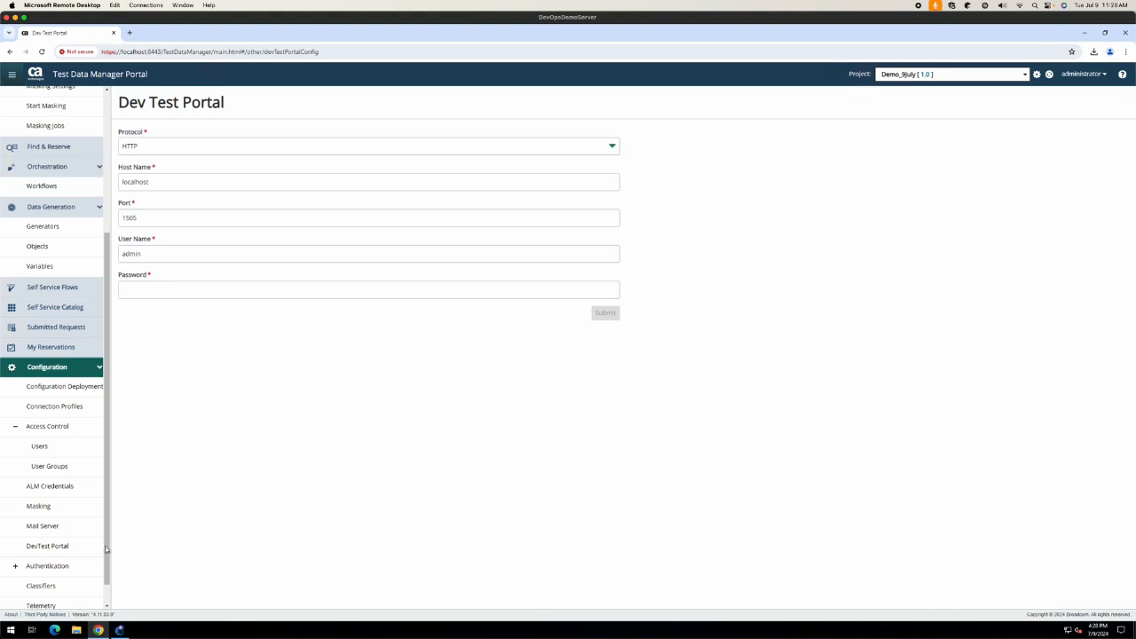
pyautogui.scroll(-1, 79, 538)
pyautogui.click(15, 540)
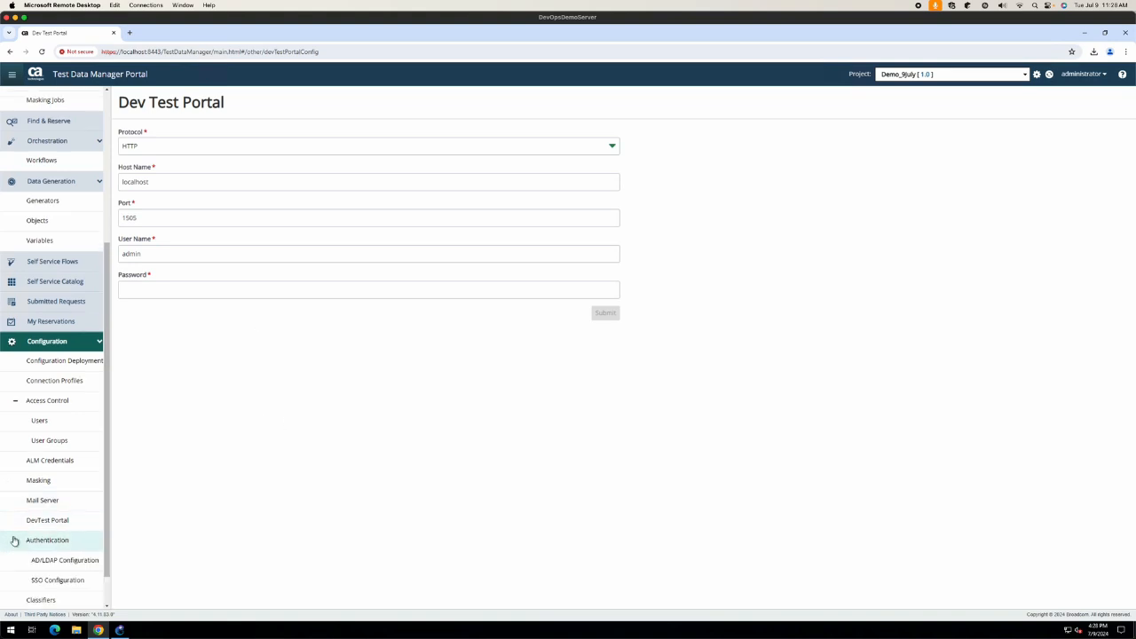
pyautogui.scroll(-2, 71, 586)
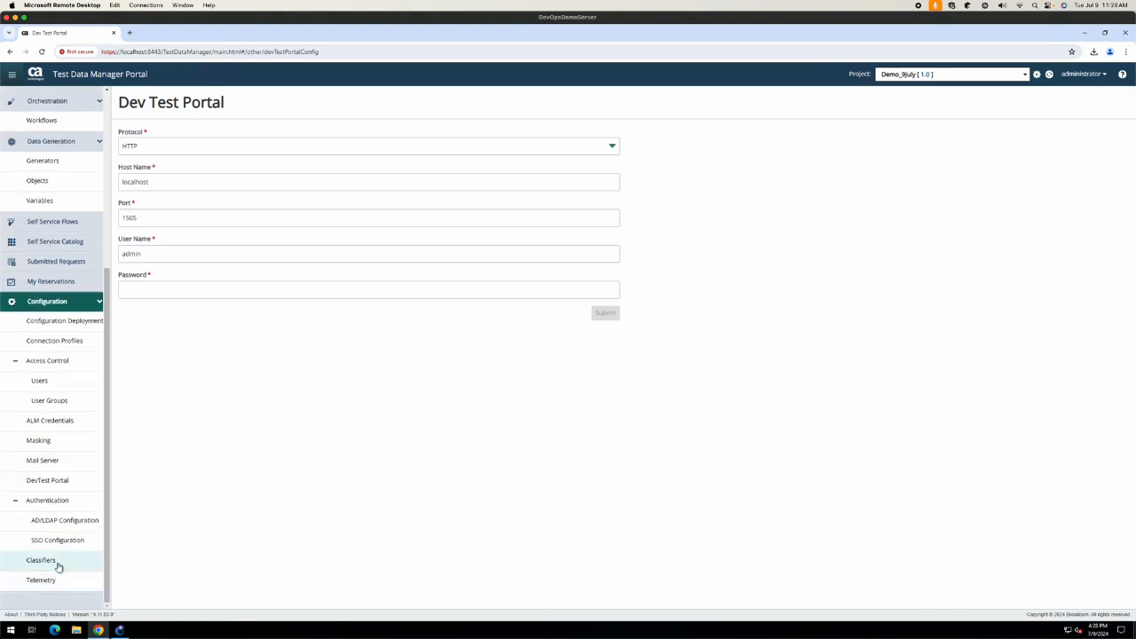
# Step: Browse the Classifiers page and show the Project Classifiers tab
pyautogui.click(42, 561)
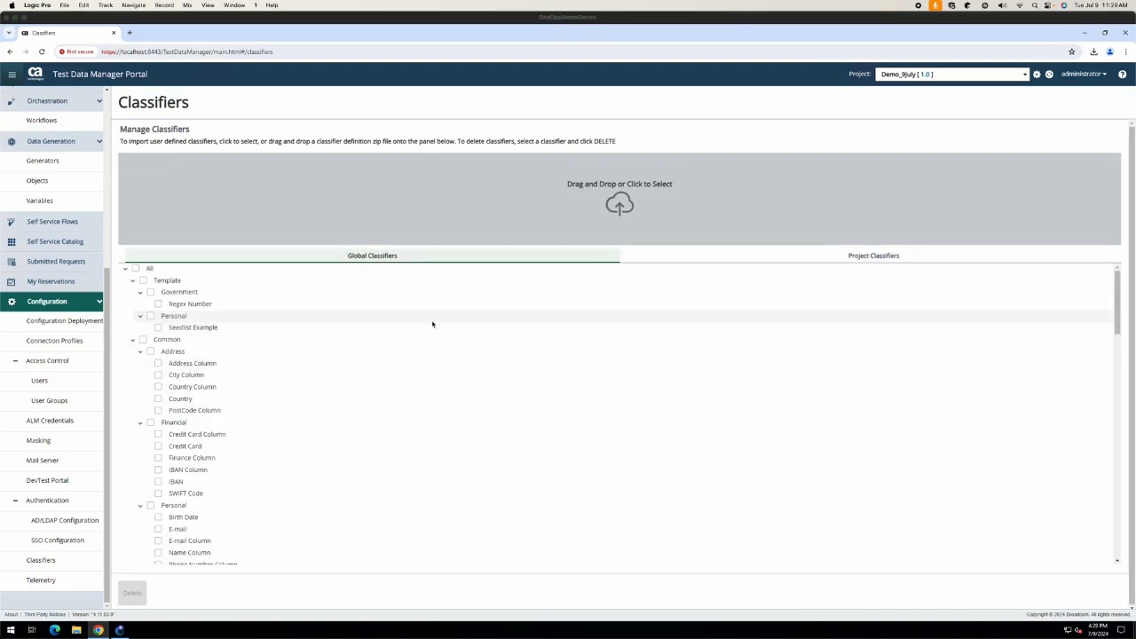
pyautogui.scroll(-15, 426, 338)
pyautogui.scroll(-3, 422, 352)
pyautogui.scroll(20, 423, 351)
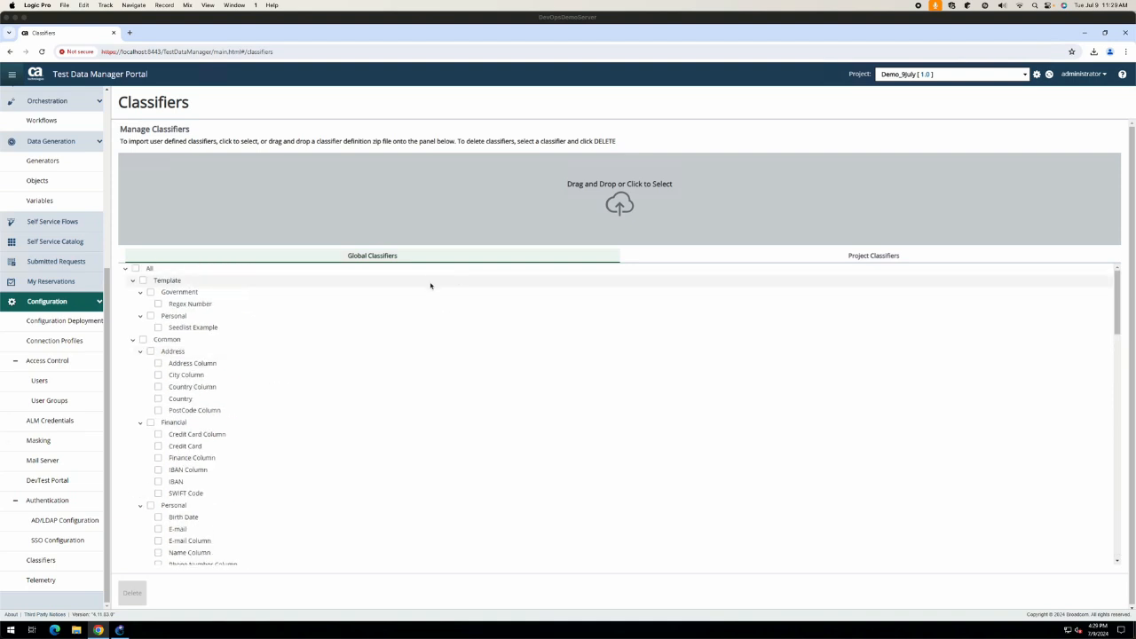
pyautogui.click(784, 257)
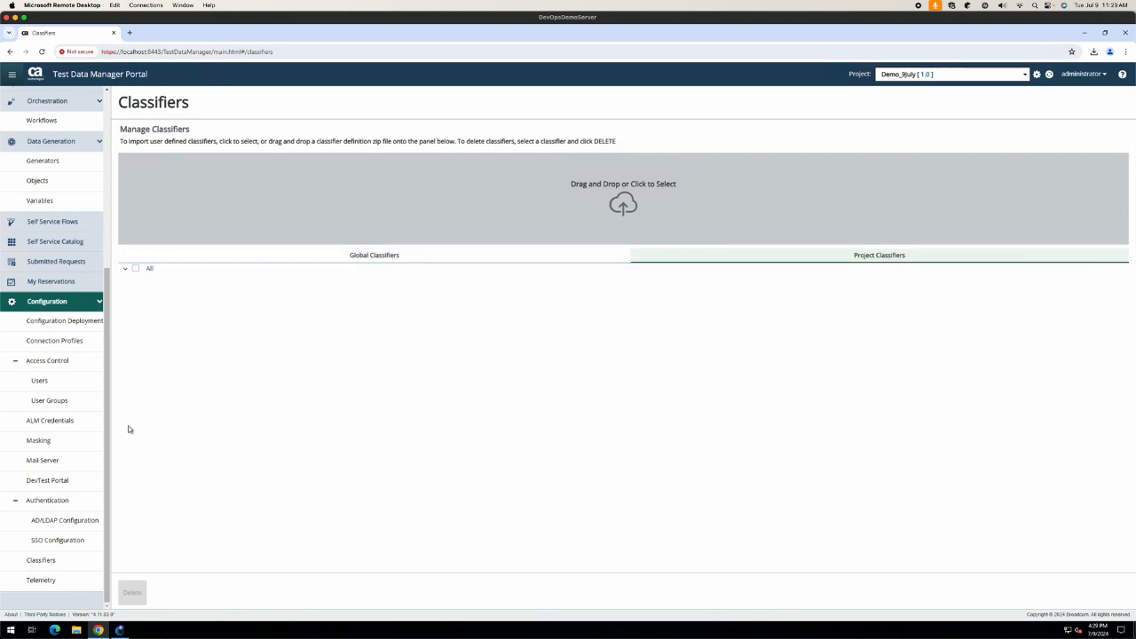
# Step: View Telemetry, then the Modeling Environments list showing demo_env, and collapse Authentication
pyautogui.click(42, 579)
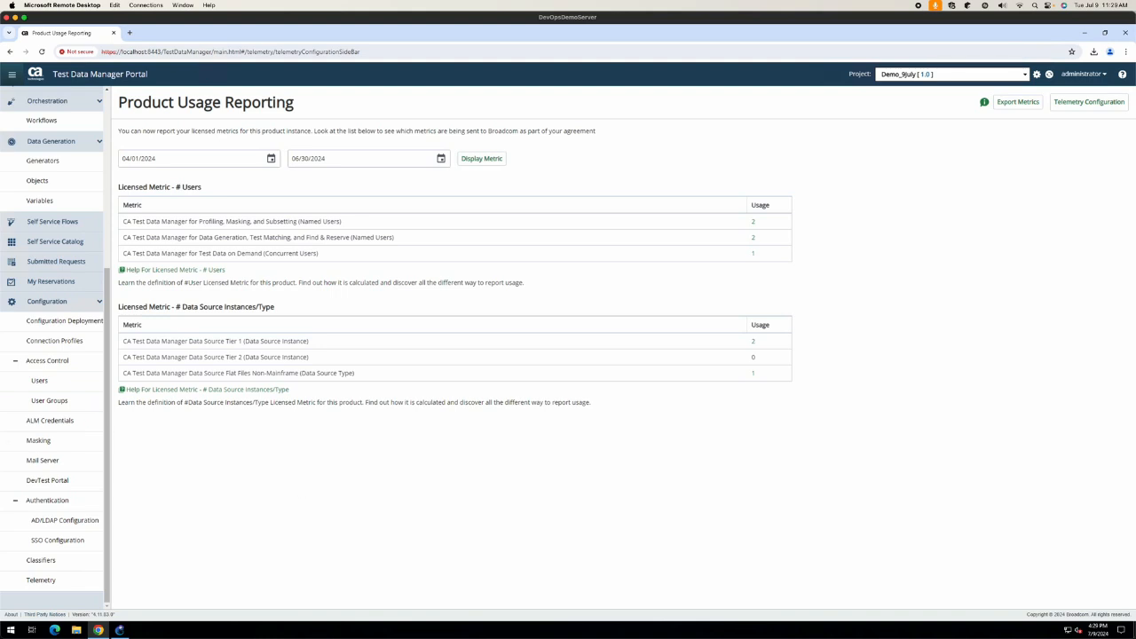
pyautogui.scroll(3, 12, 353)
pyautogui.scroll(1, 12, 353)
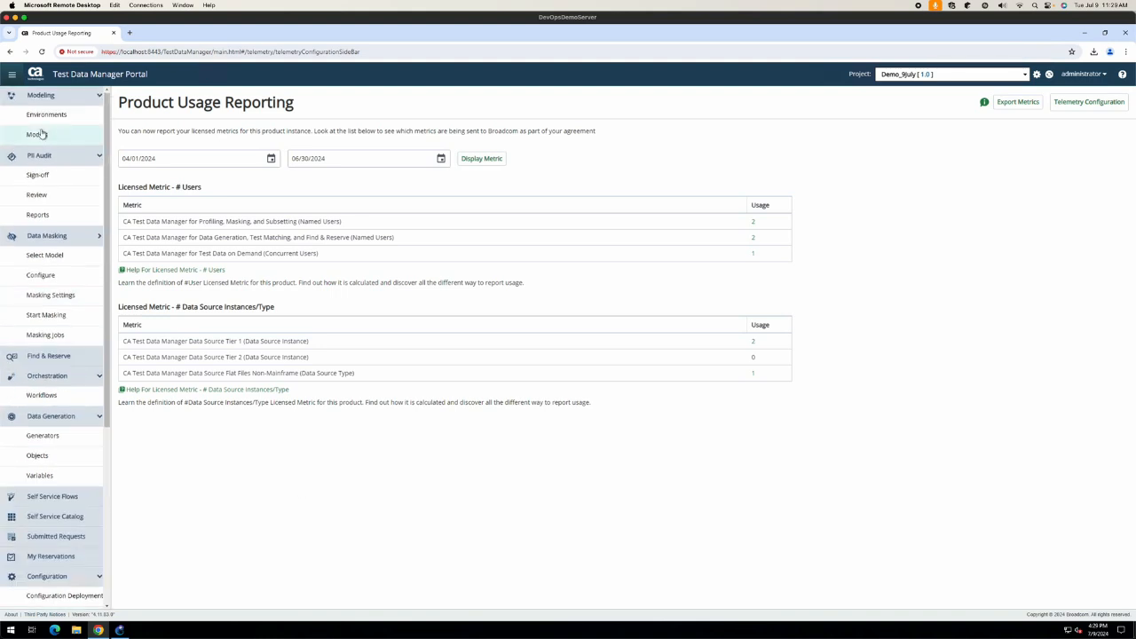
pyautogui.click(44, 116)
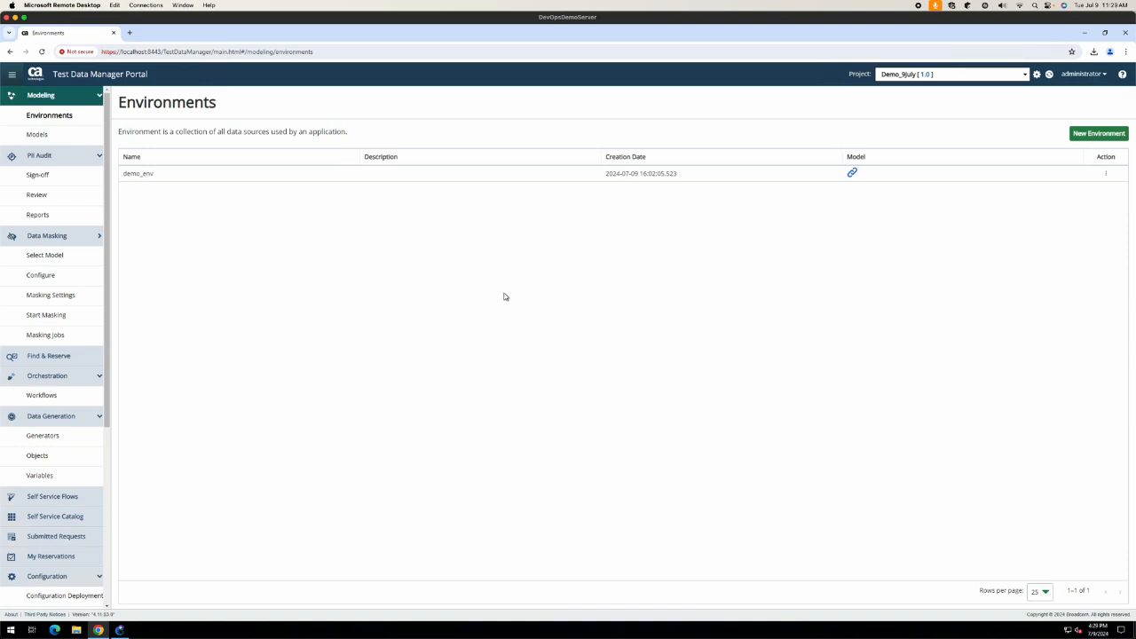
pyautogui.scroll(-3, 55, 444)
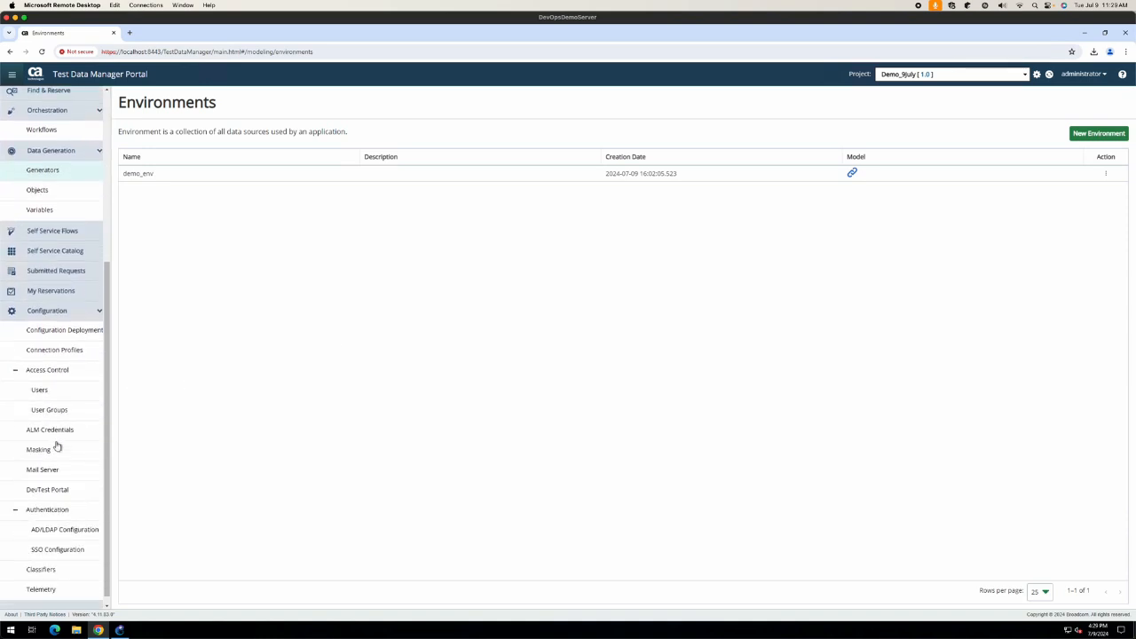
pyautogui.click(16, 501)
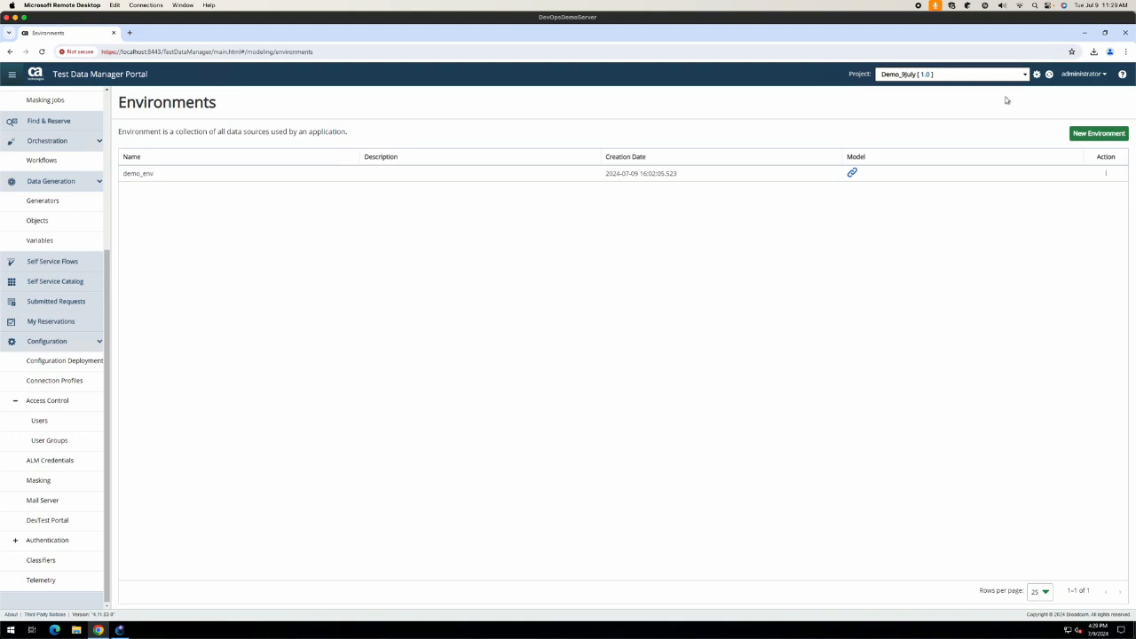
# Step: Launch GT Datamaker and test the main_connection32 profile, dismissing the logon errors without changes
pyautogui.click(1083, 33)
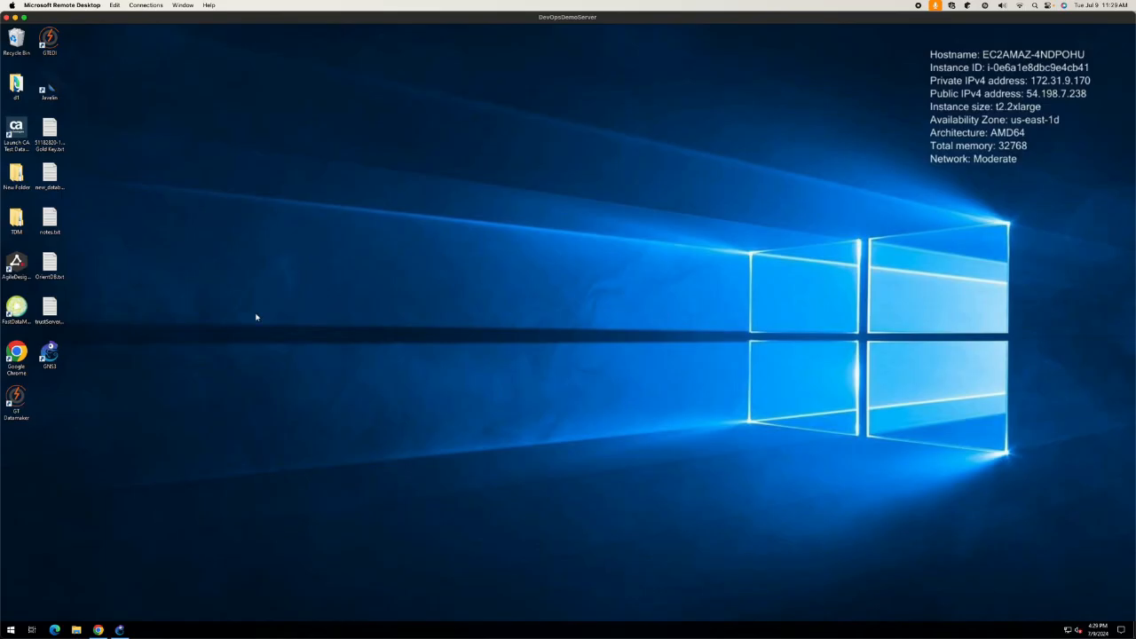
pyautogui.doubleClick(16, 399)
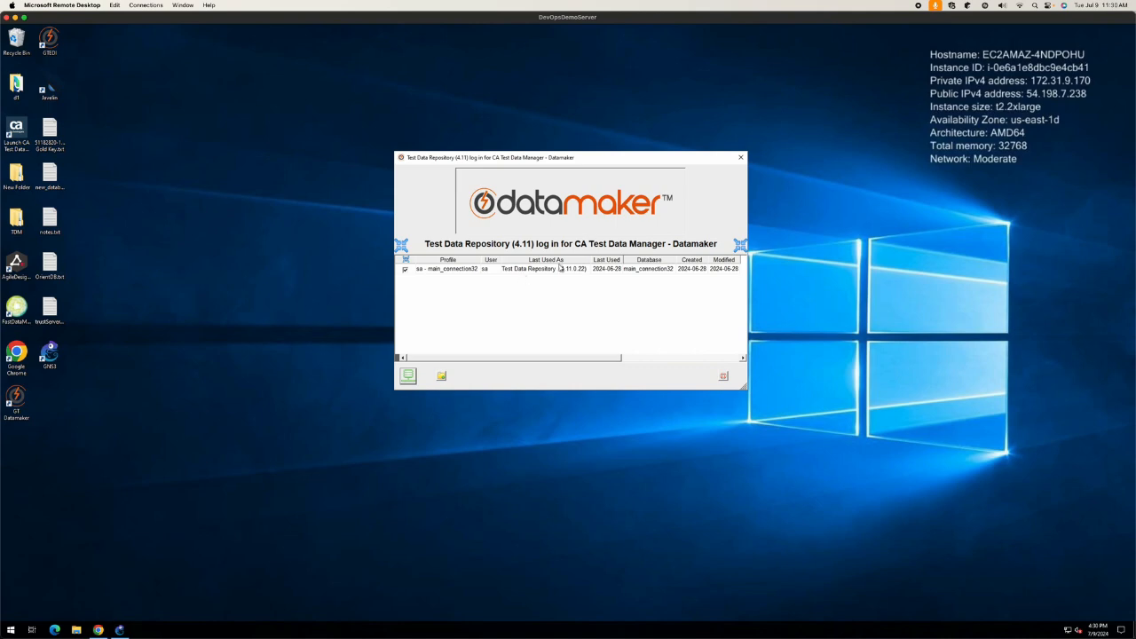
pyautogui.rightClick(560, 269)
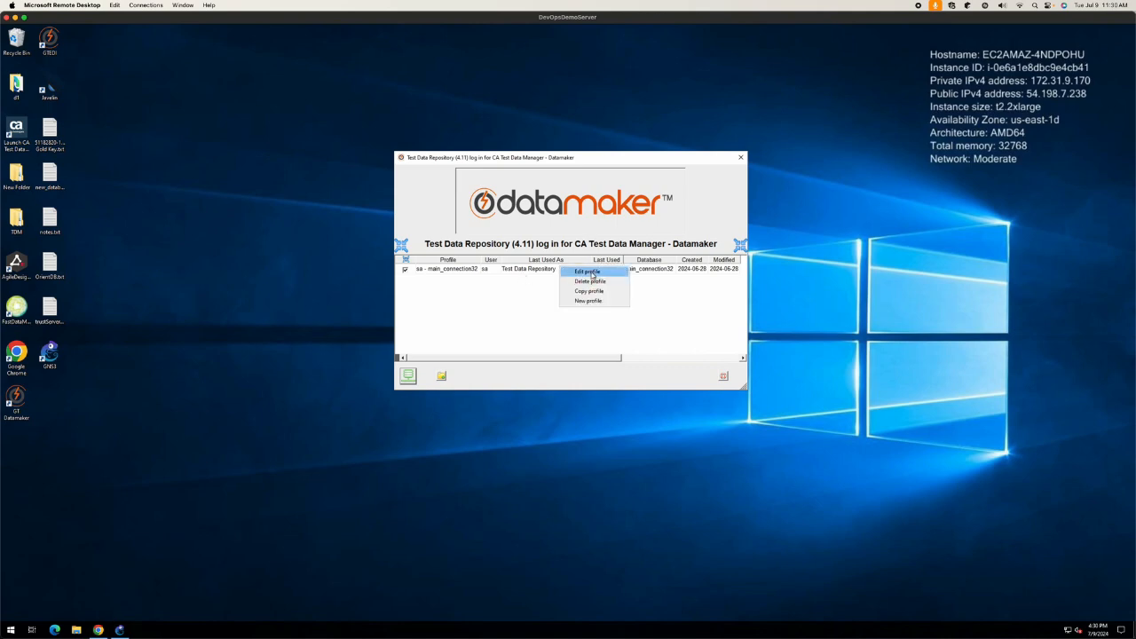
pyautogui.click(592, 273)
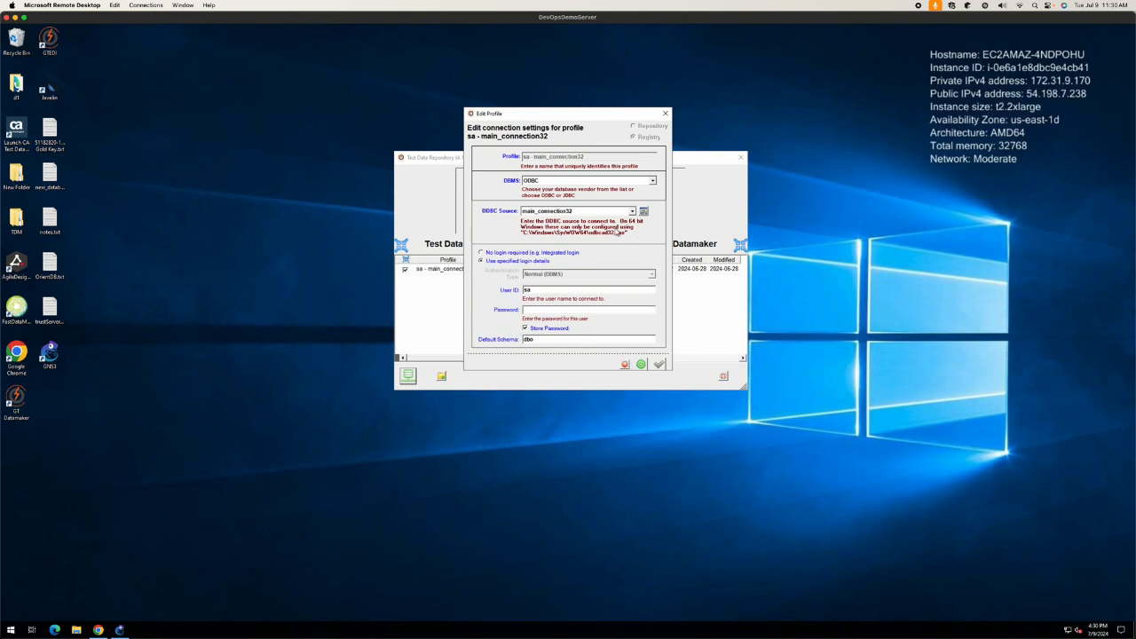
pyautogui.click(641, 365)
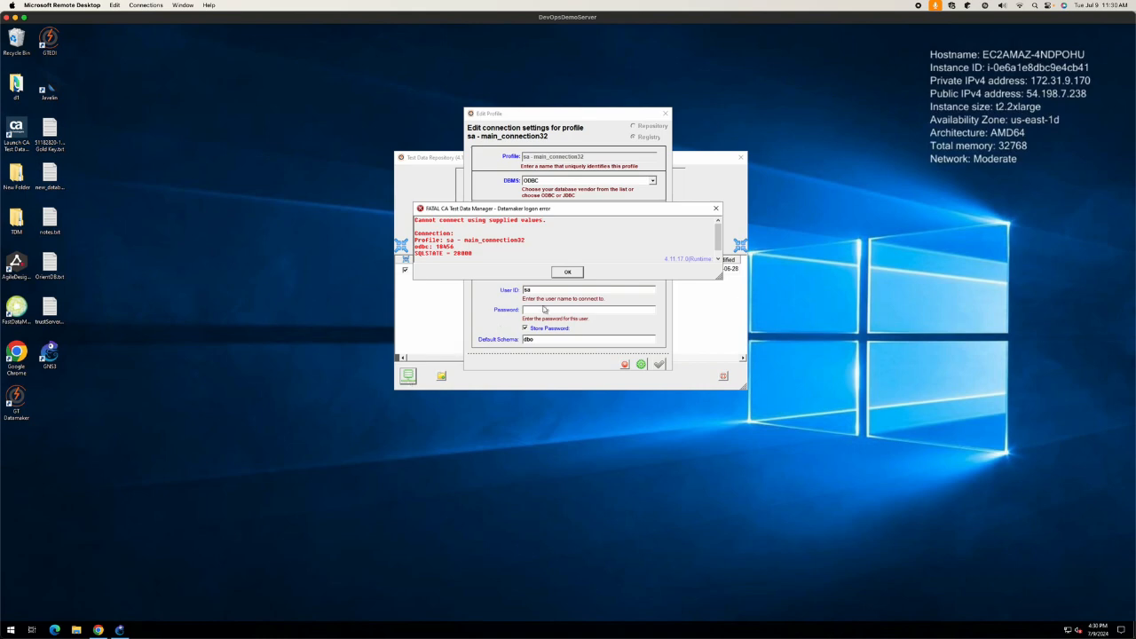
pyautogui.click(566, 272)
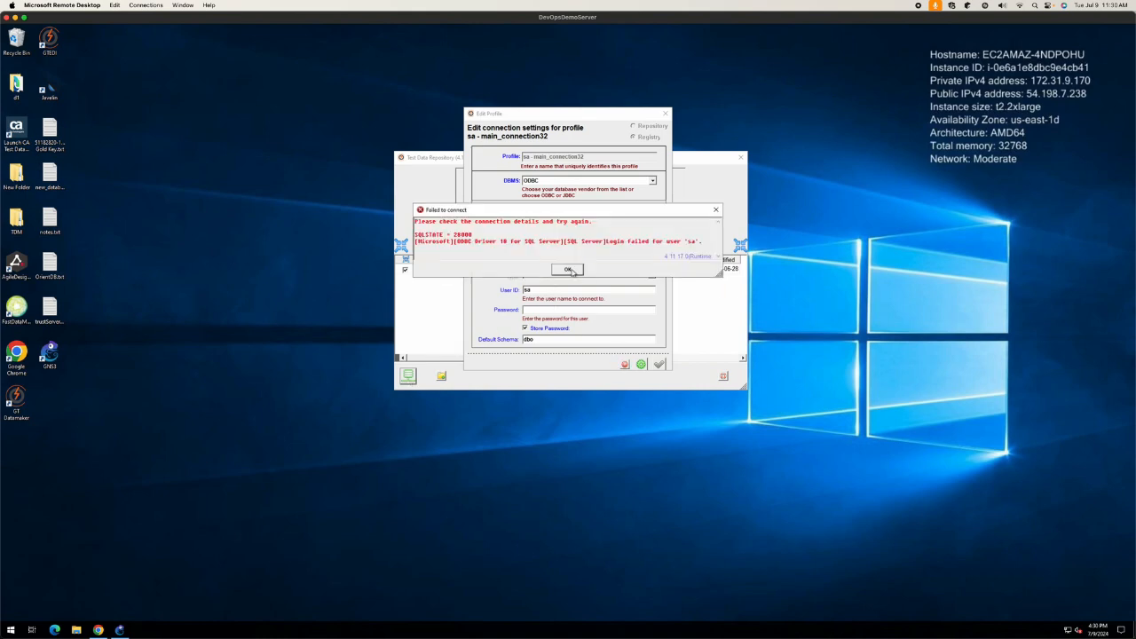
pyautogui.click(568, 269)
pyautogui.click(625, 365)
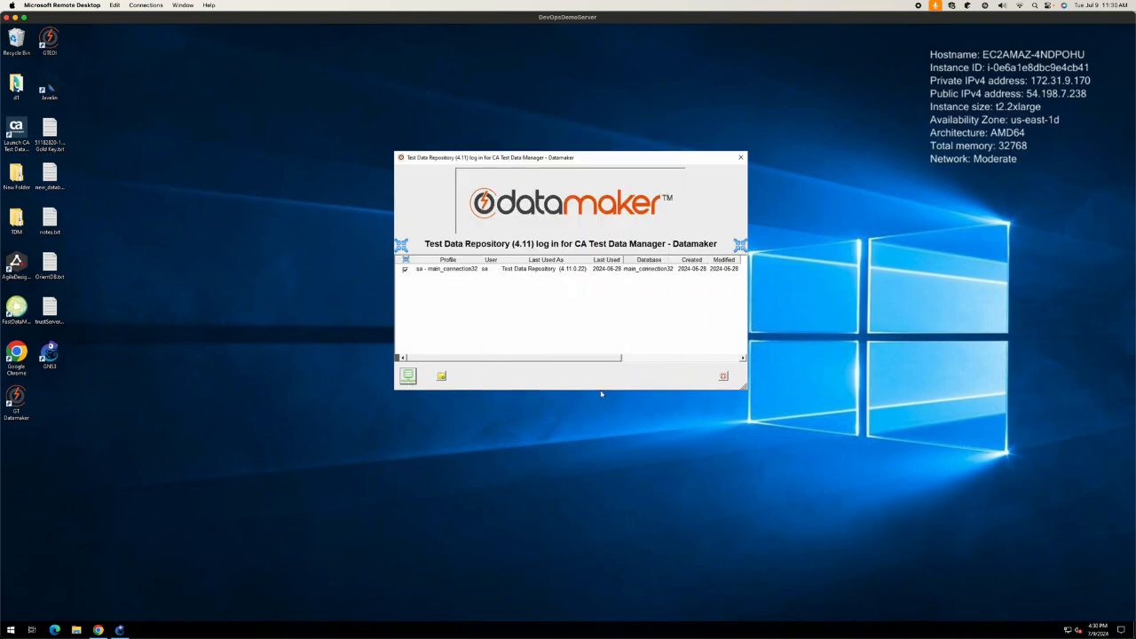
# Step: Connect to the Test Data Repository, then select MedStage in the Portal's Connection Profiles
pyautogui.click(409, 376)
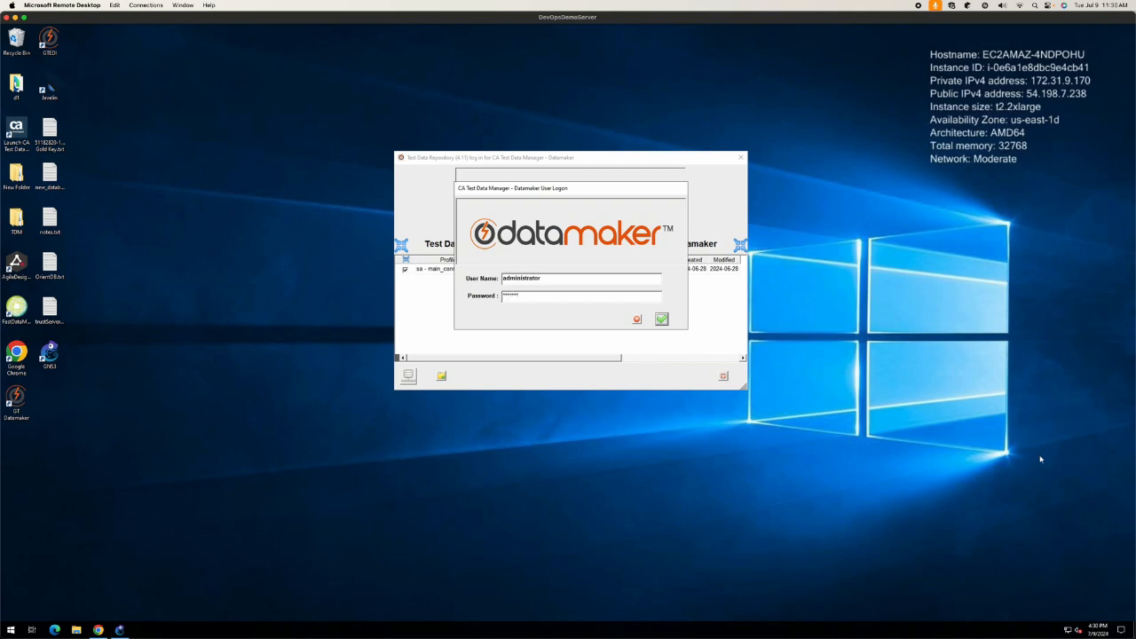
pyautogui.click(97, 629)
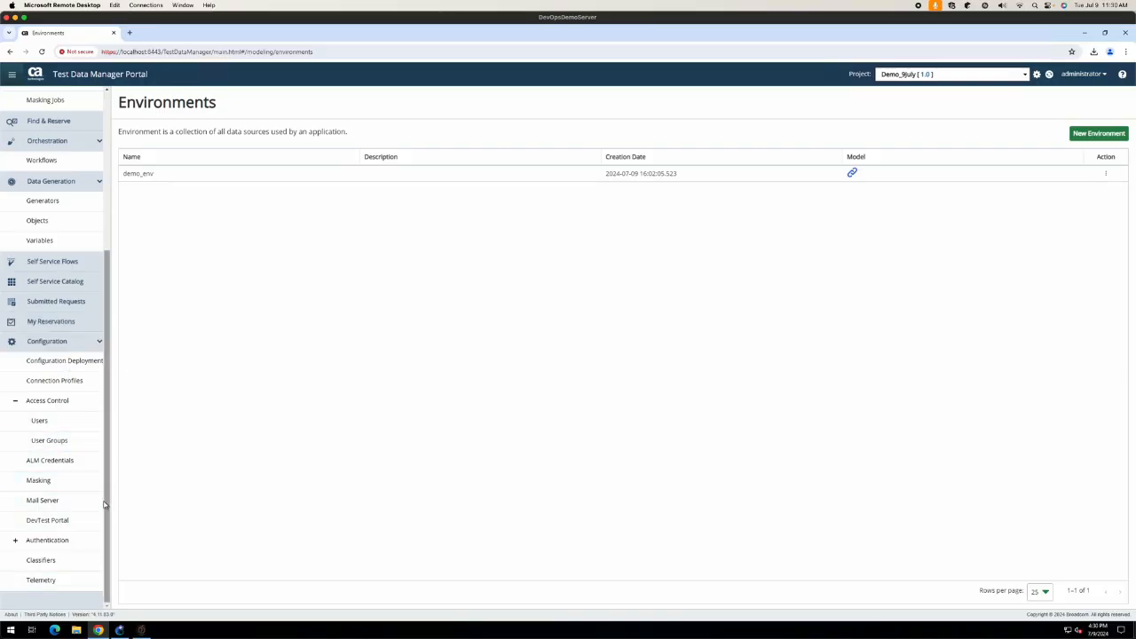
pyautogui.click(74, 387)
pyautogui.click(210, 174)
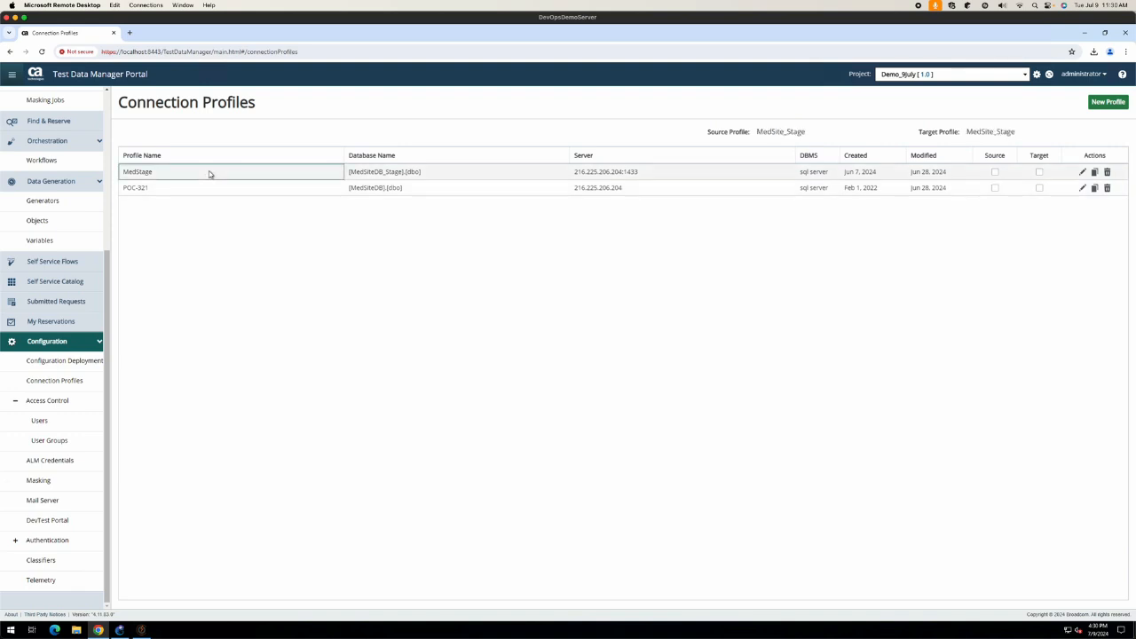
# Step: Edit MedStage, enter trustServerCertificate=true under Extra Options' Additional Connection Properties, then delete it
pyautogui.click(1082, 172)
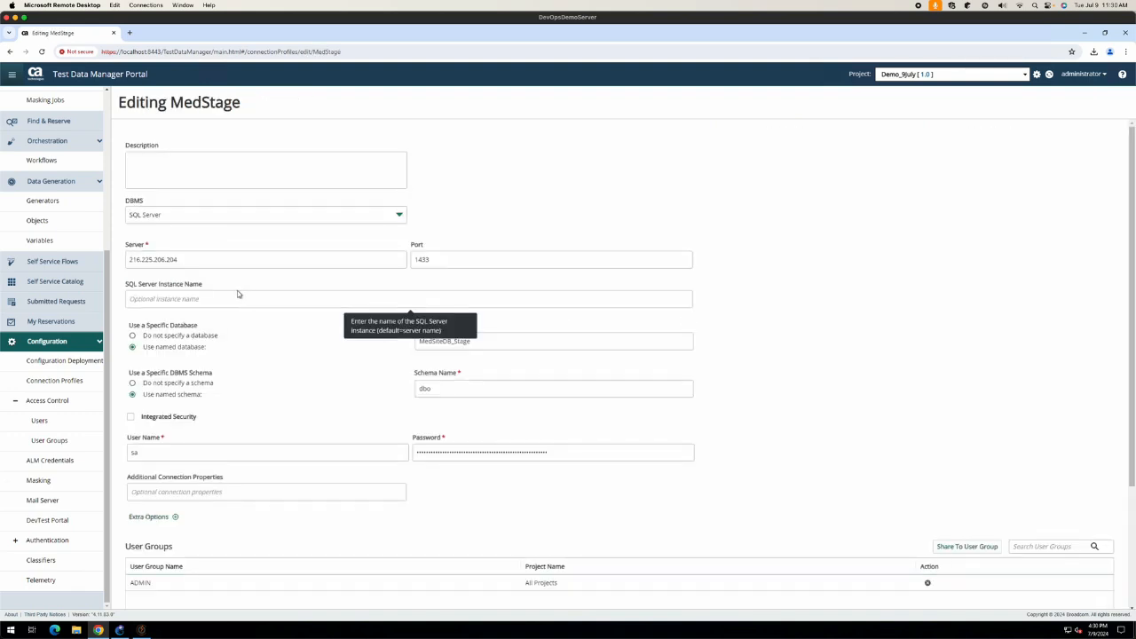
pyautogui.scroll(-1, 795, 317)
pyautogui.scroll(-2, 797, 316)
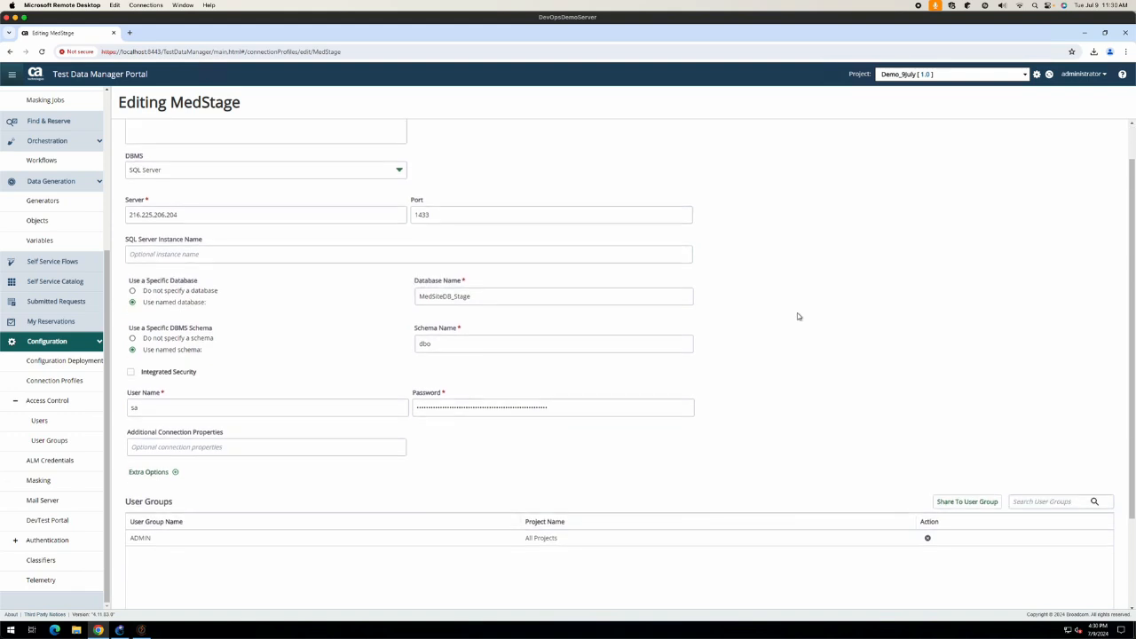
pyautogui.scroll(-1, 797, 316)
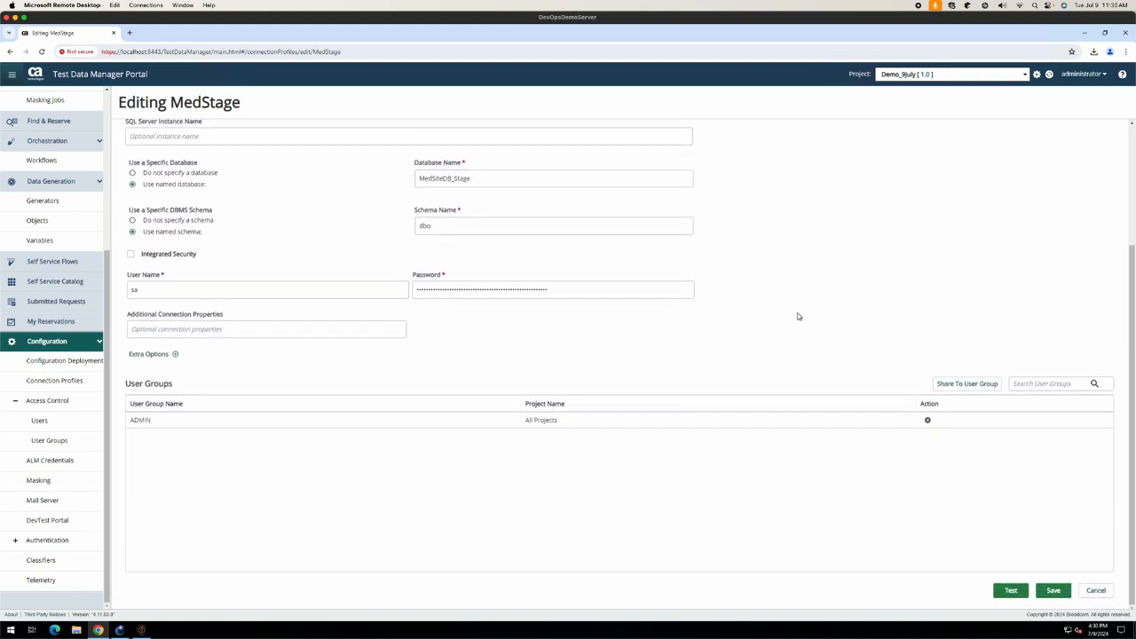
pyautogui.scroll(1, 797, 314)
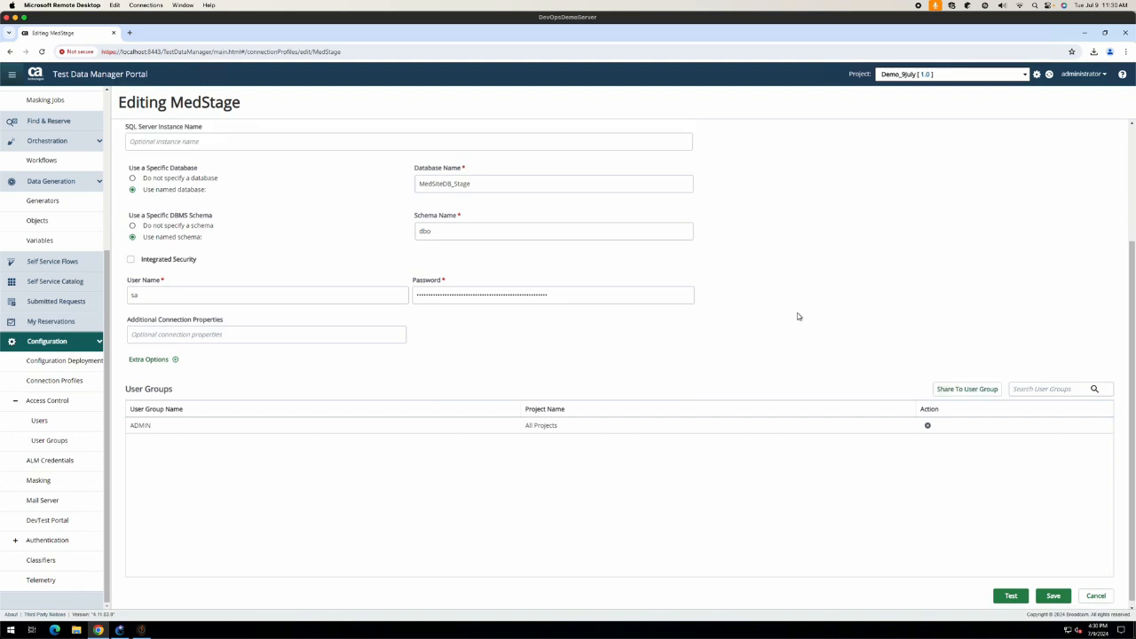
pyautogui.click(147, 386)
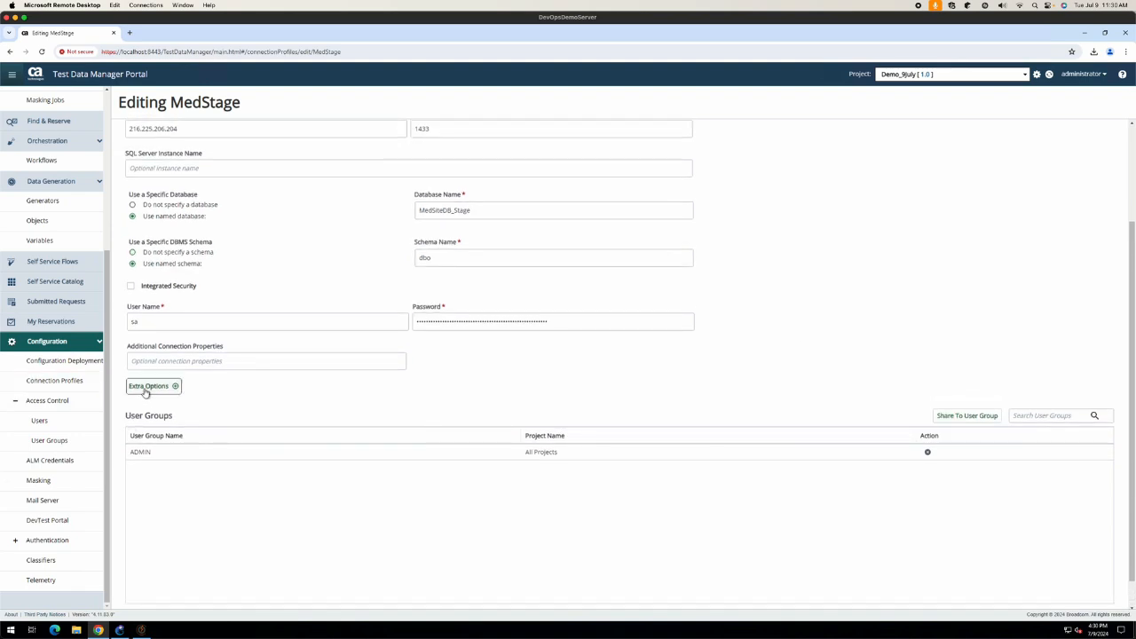
pyautogui.click(214, 359)
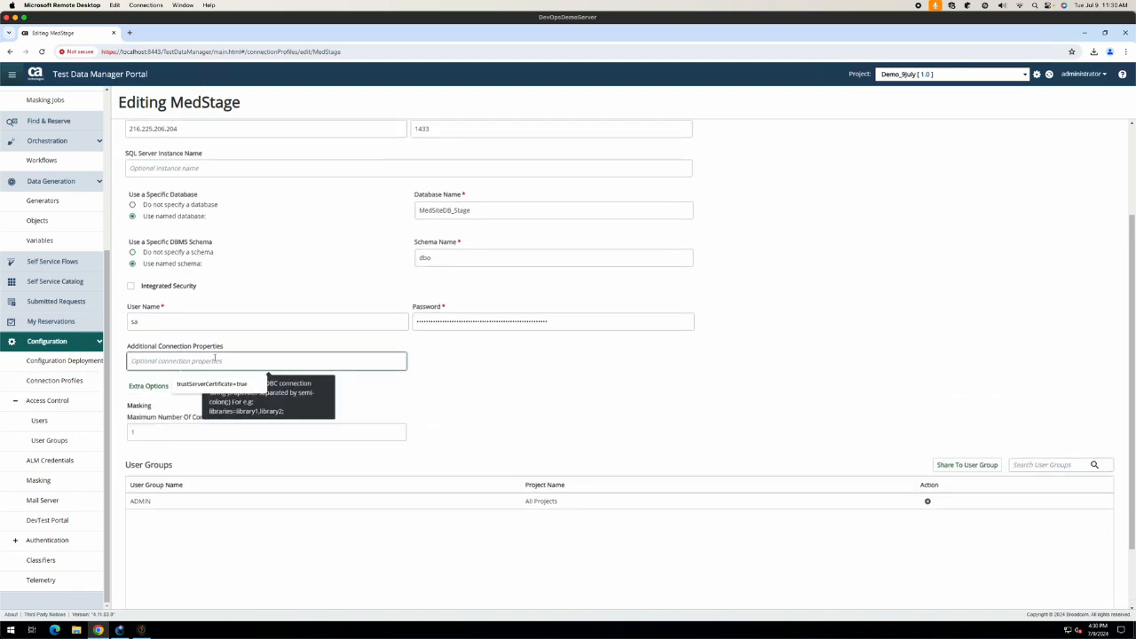
pyautogui.click(213, 384)
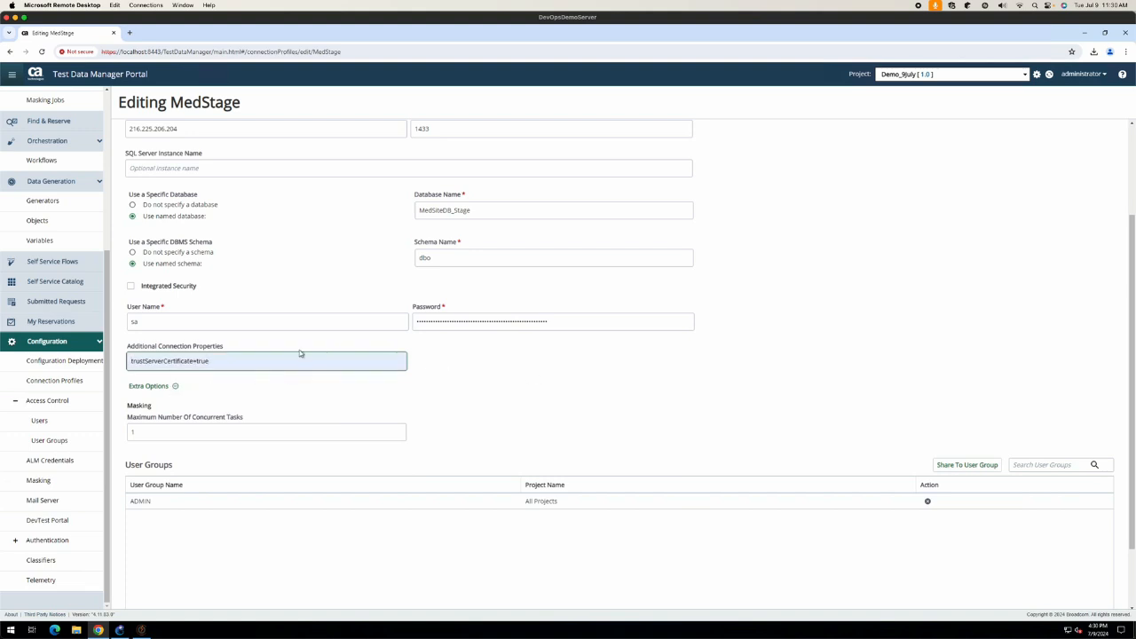
pyautogui.moveTo(213, 360); pyautogui.dragTo(130, 361)
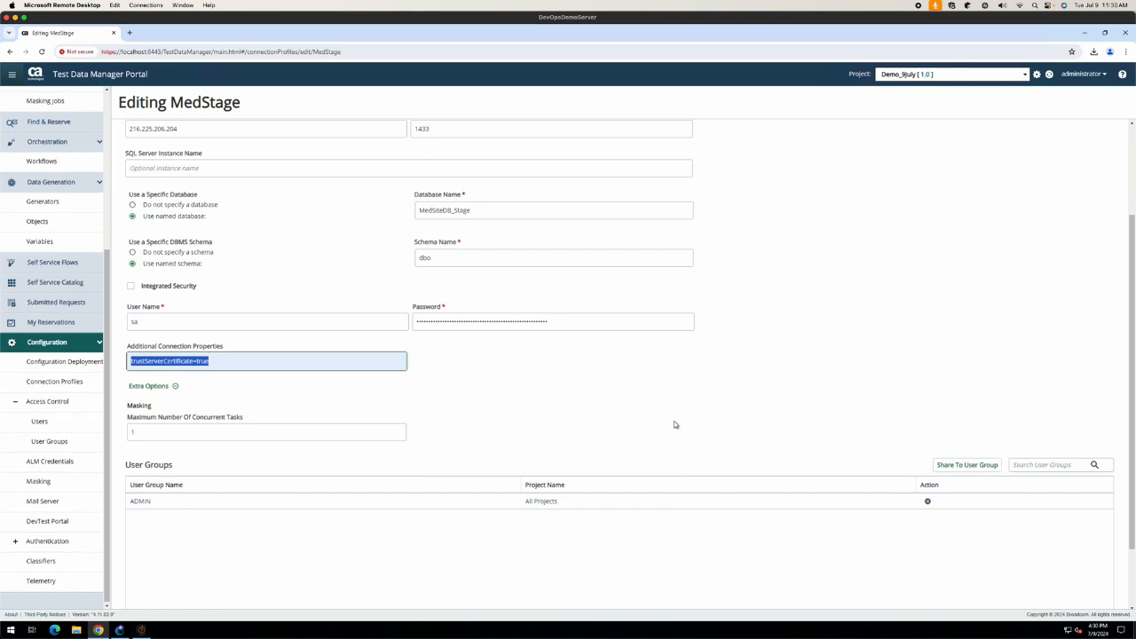
pyautogui.press('BackSpace')
pyautogui.click(701, 401)
# Step: Refill trustServerCertificate=true from the field's suggestions and clear it again
pyautogui.scroll(3, 698, 411)
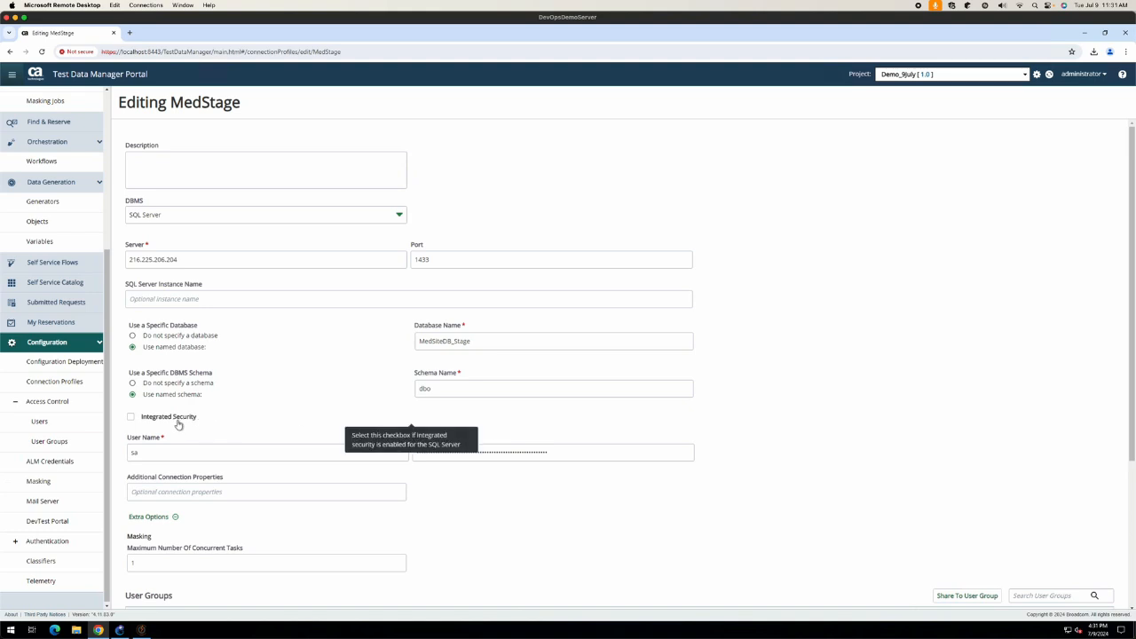
pyautogui.scroll(-2, 177, 425)
pyautogui.click(205, 411)
pyautogui.click(205, 435)
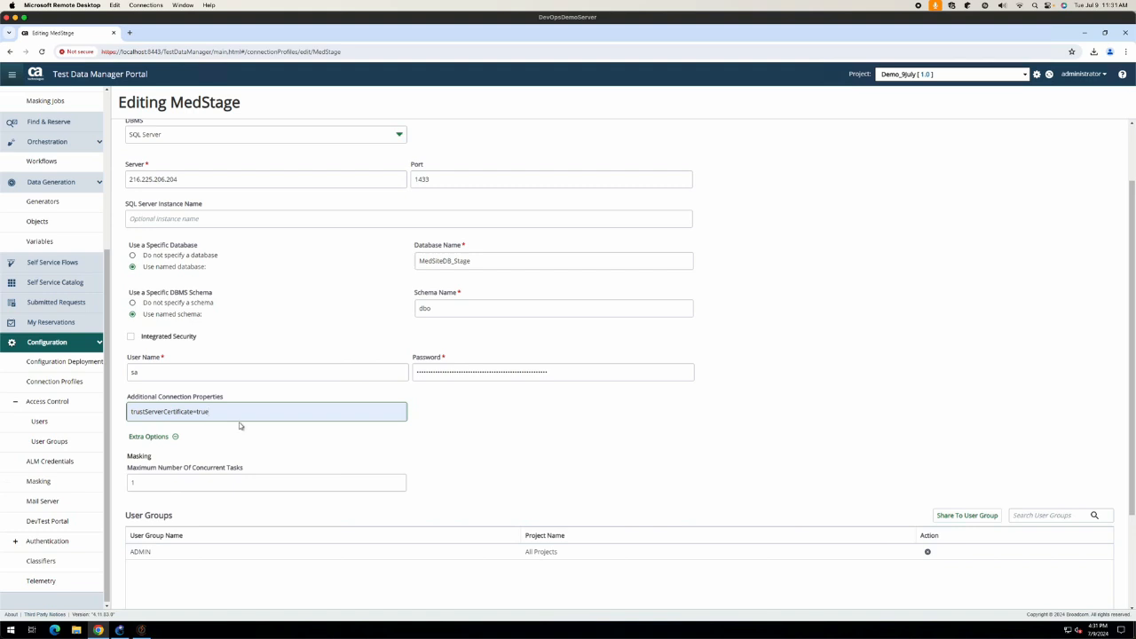
pyautogui.moveTo(240, 417); pyautogui.dragTo(96, 411)
pyautogui.press('BackSpace')
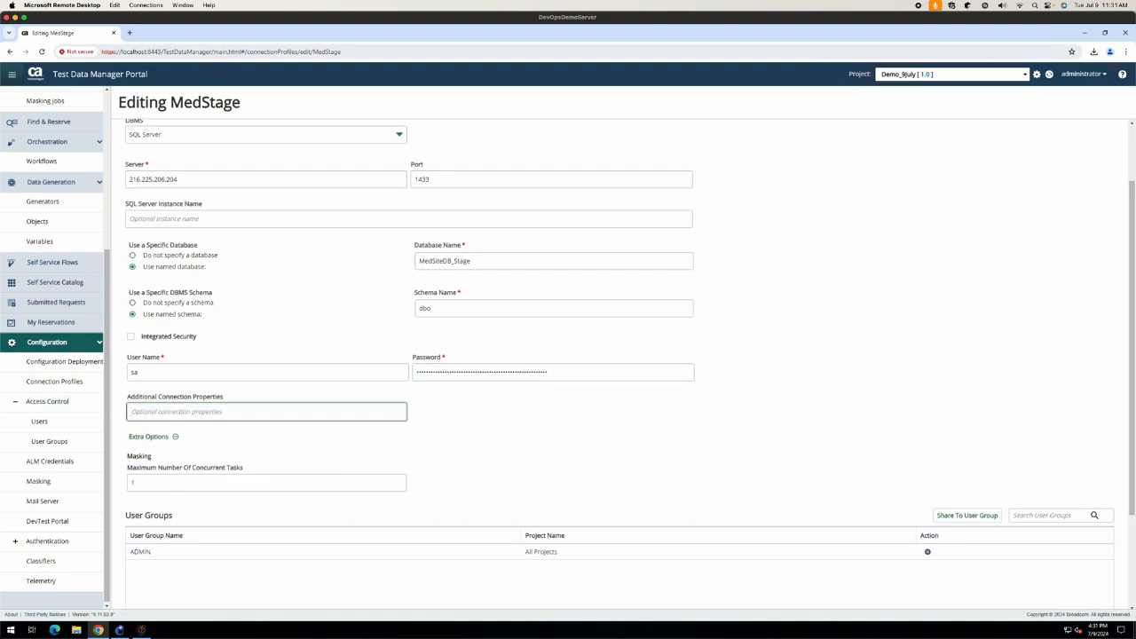
# Step: Return to Connection Profiles, open POC-321 for editing, and bring Datamaker forward
pyautogui.scroll(-1, 56, 378)
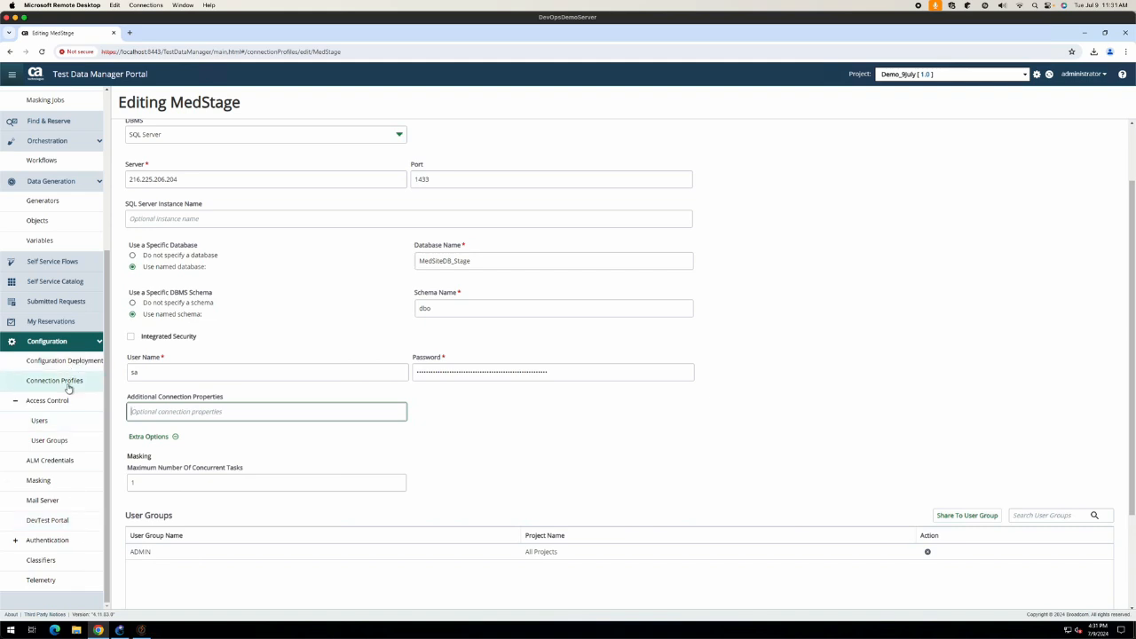
pyautogui.scroll(2, 510, 371)
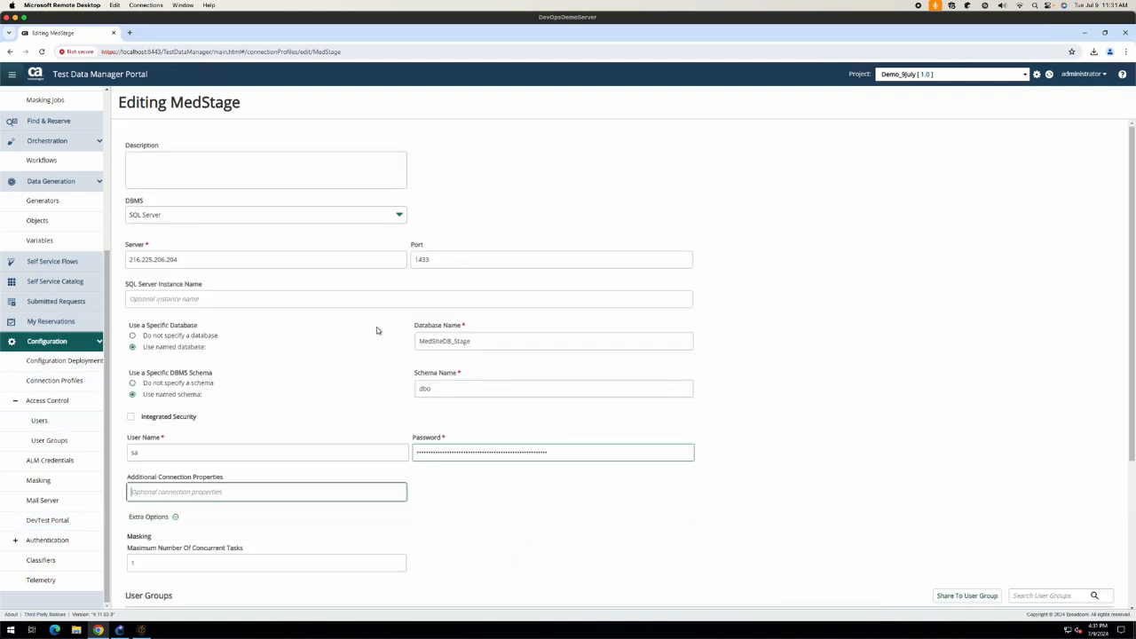
pyautogui.scroll(1, 74, 462)
pyautogui.click(52, 390)
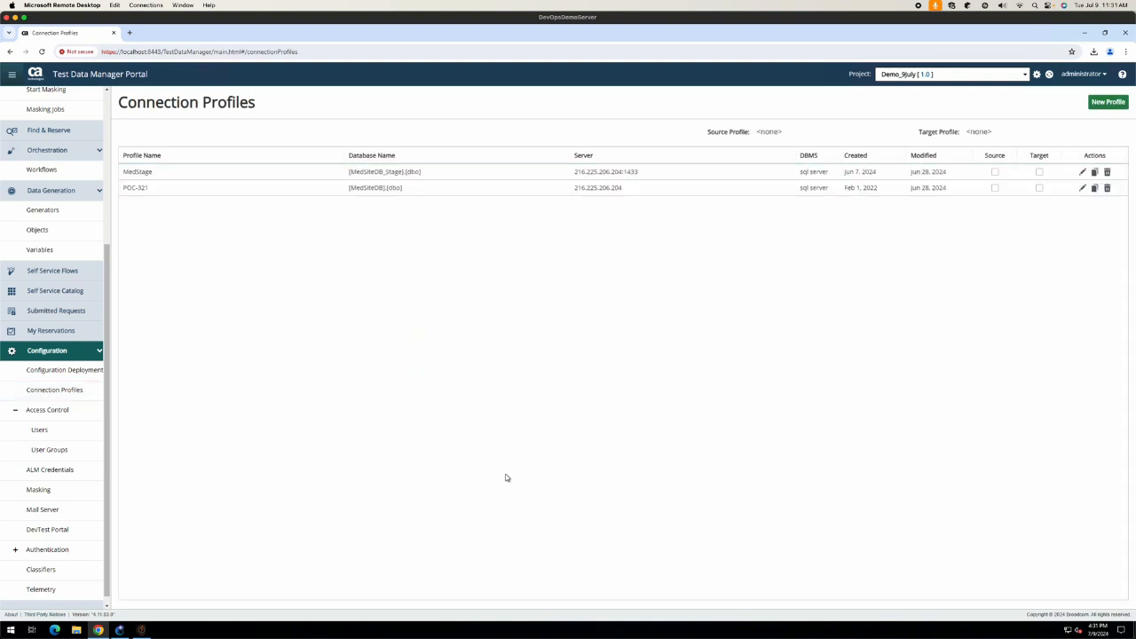
pyautogui.click(169, 191)
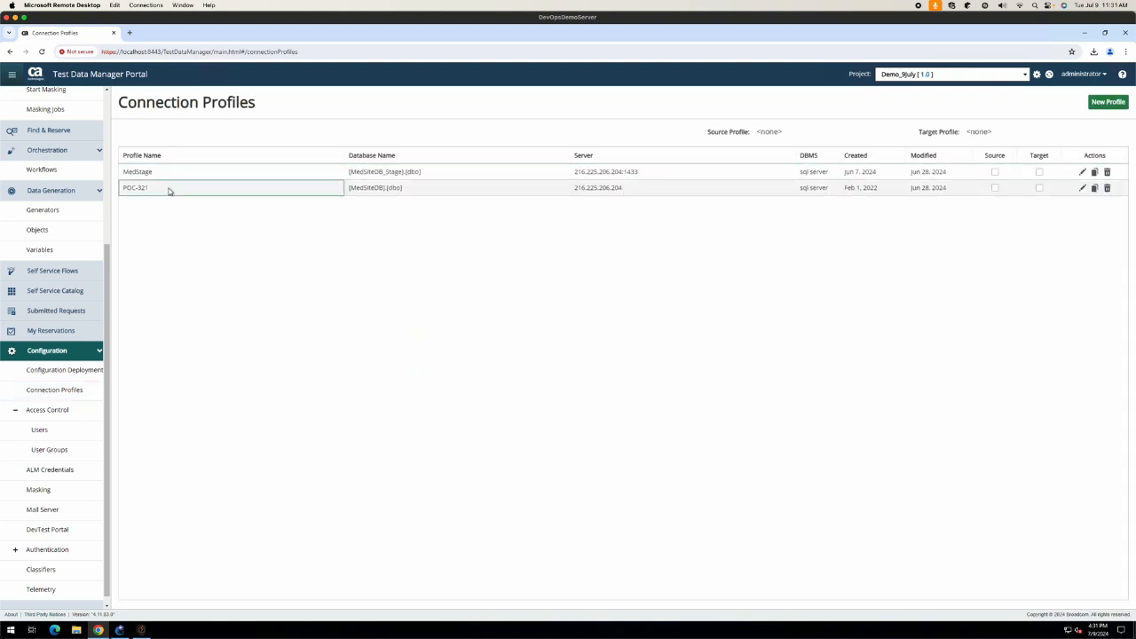
pyautogui.click(1083, 188)
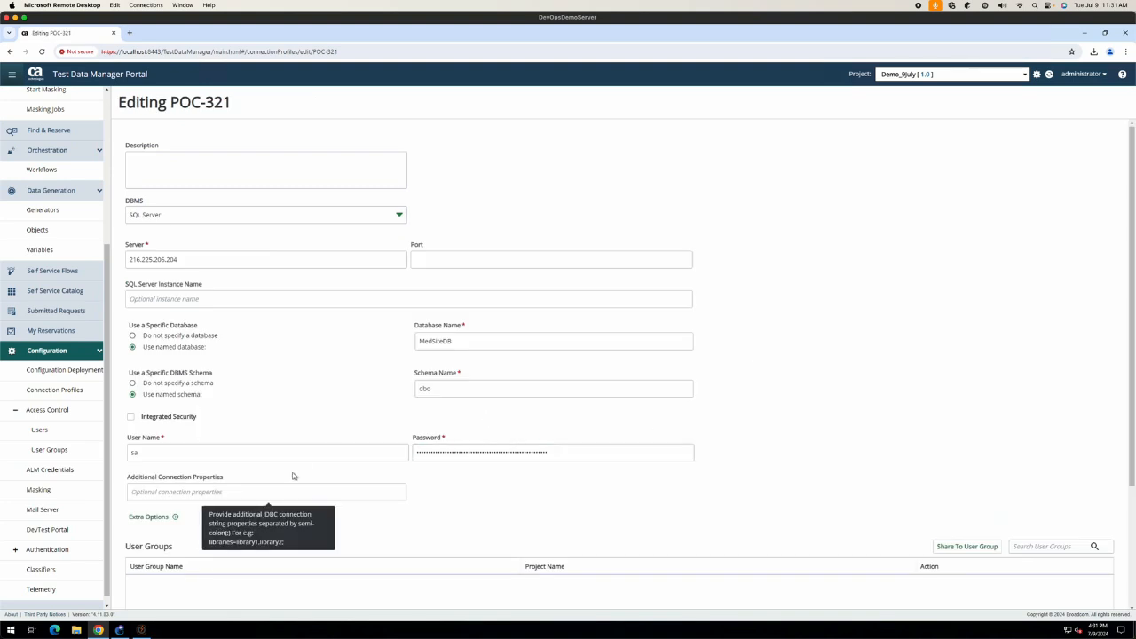
pyautogui.scroll(-3, 818, 387)
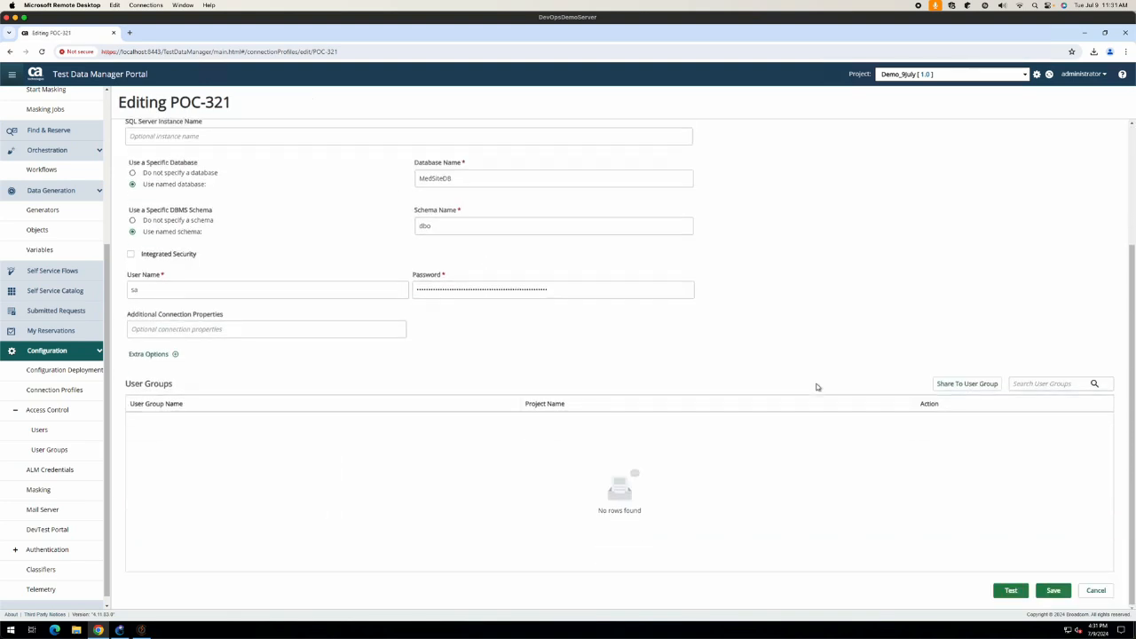
pyautogui.scroll(3, 816, 386)
pyautogui.click(141, 630)
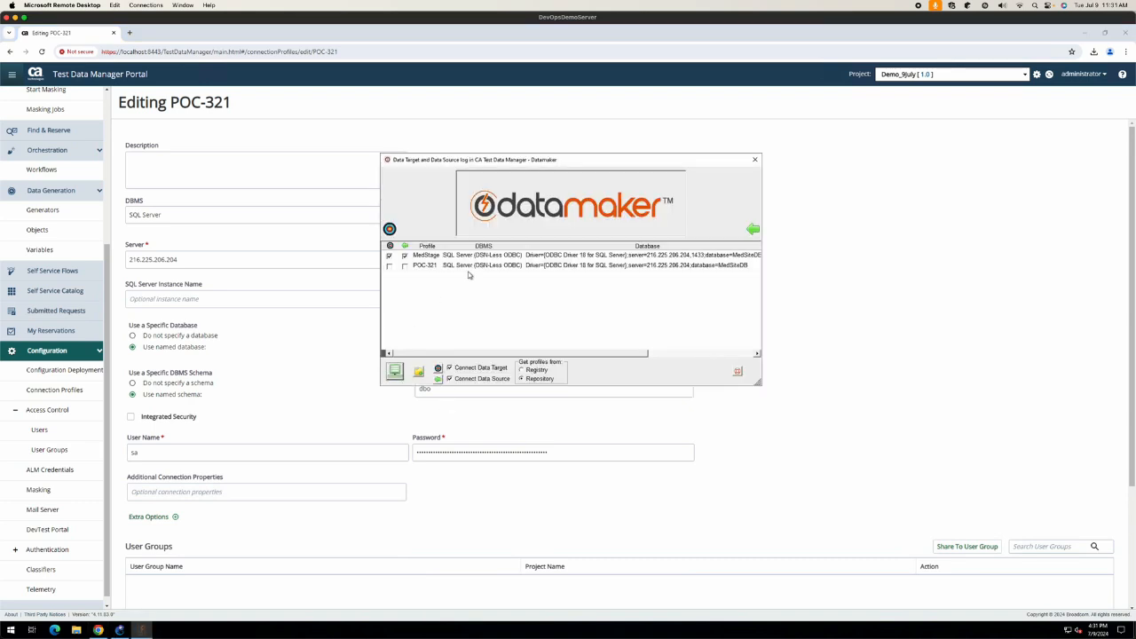
# Step: Cancel editing MedStage, connect with it, and dismiss the data target and source certificate errors
pyautogui.rightClick(477, 257)
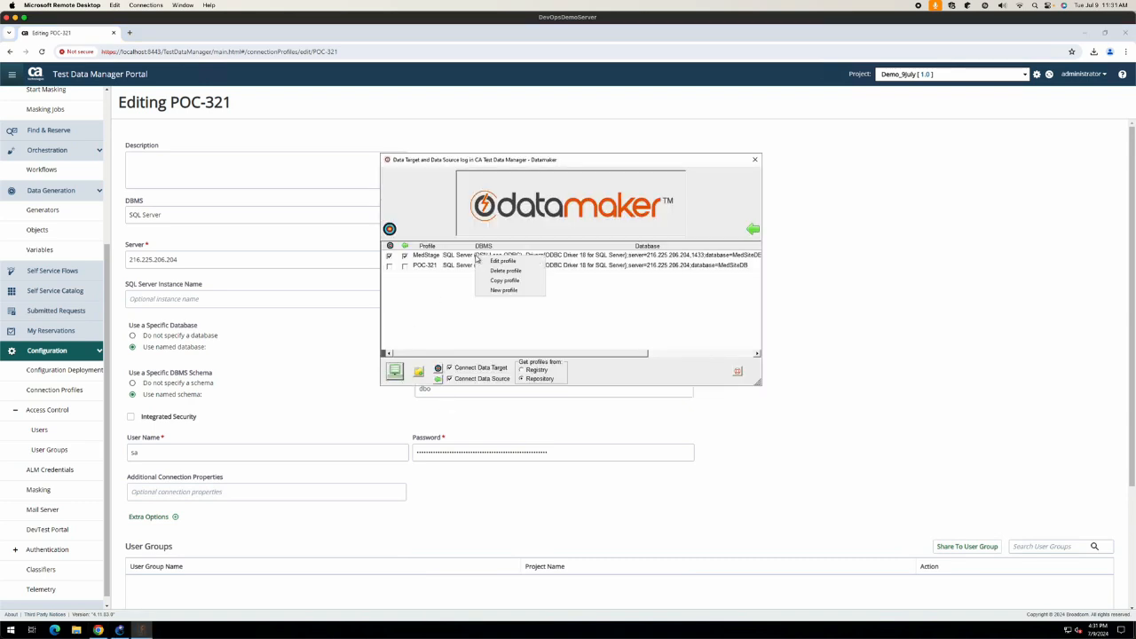
pyautogui.click(503, 260)
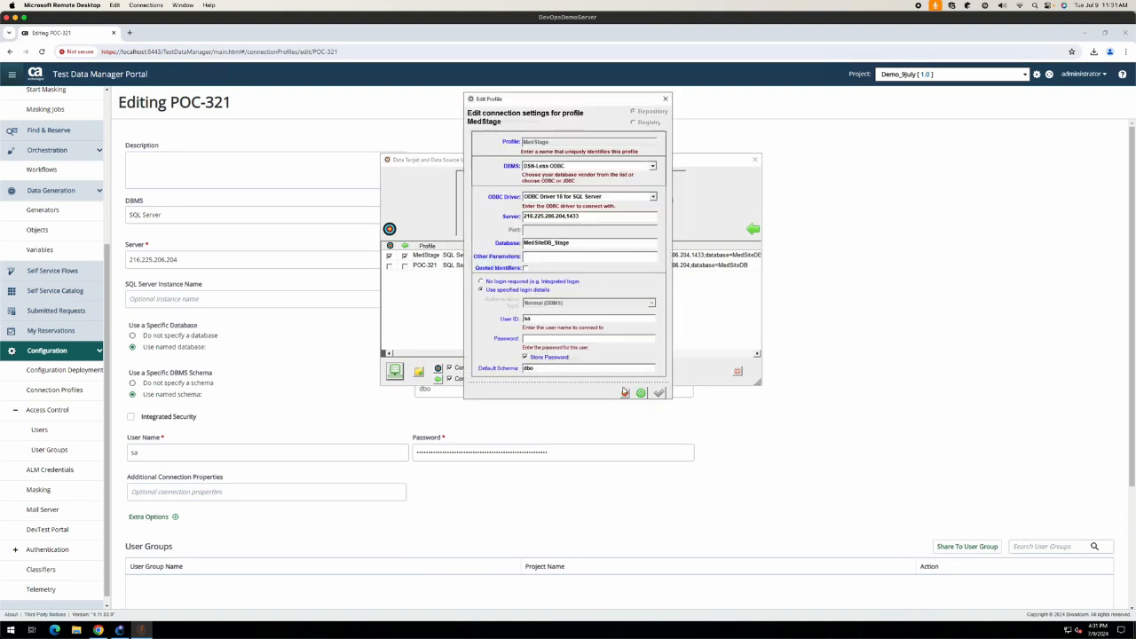
pyautogui.click(625, 394)
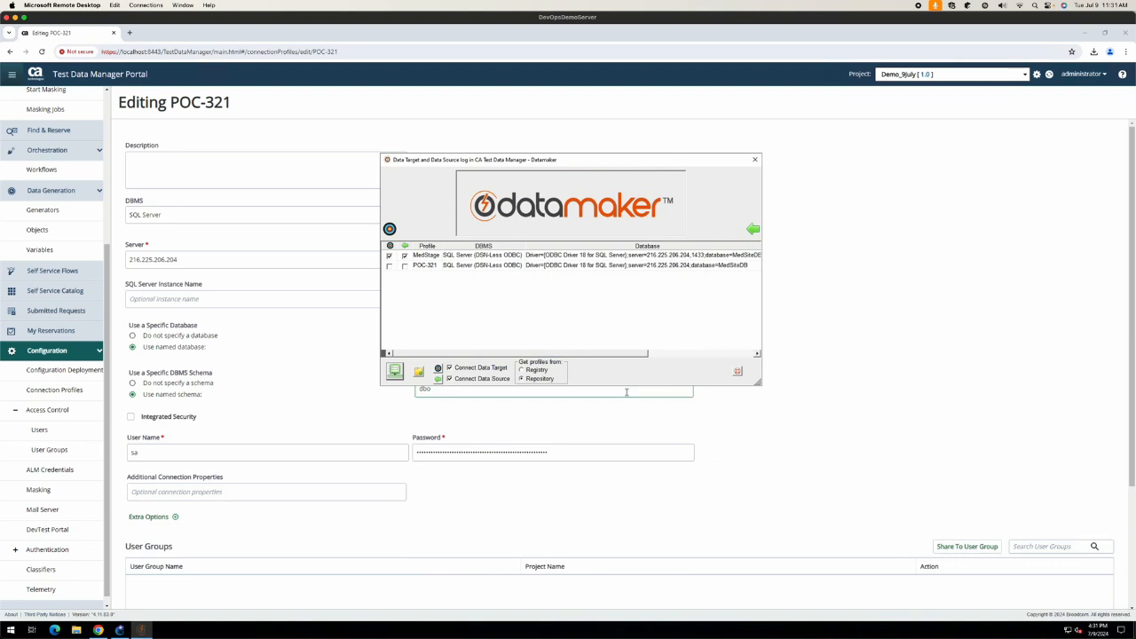
pyautogui.click(394, 372)
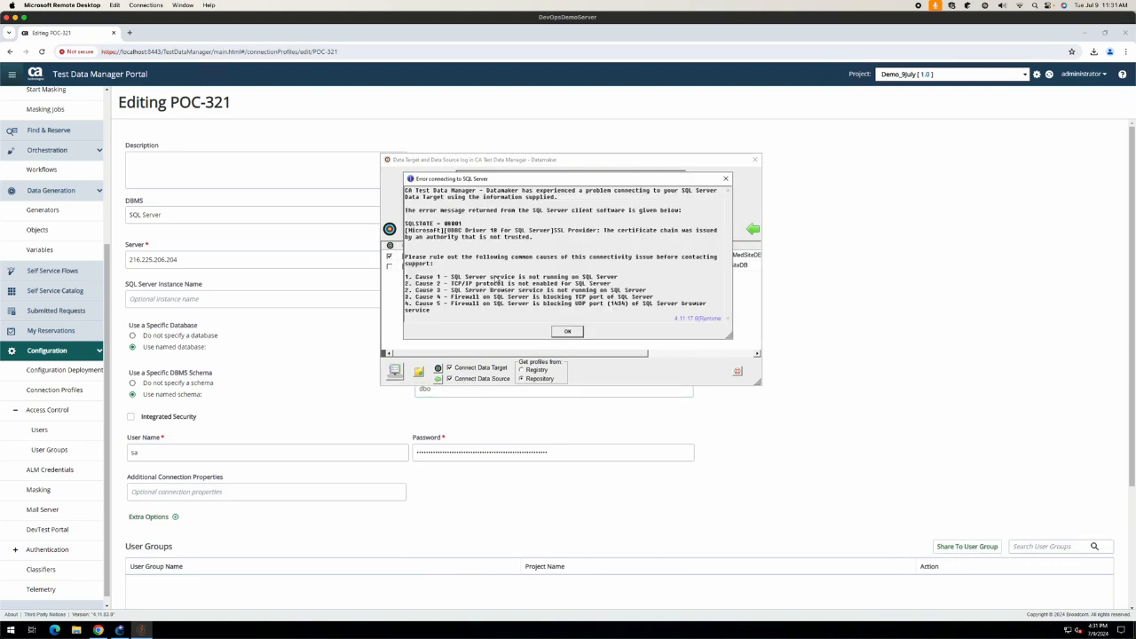
pyautogui.click(568, 332)
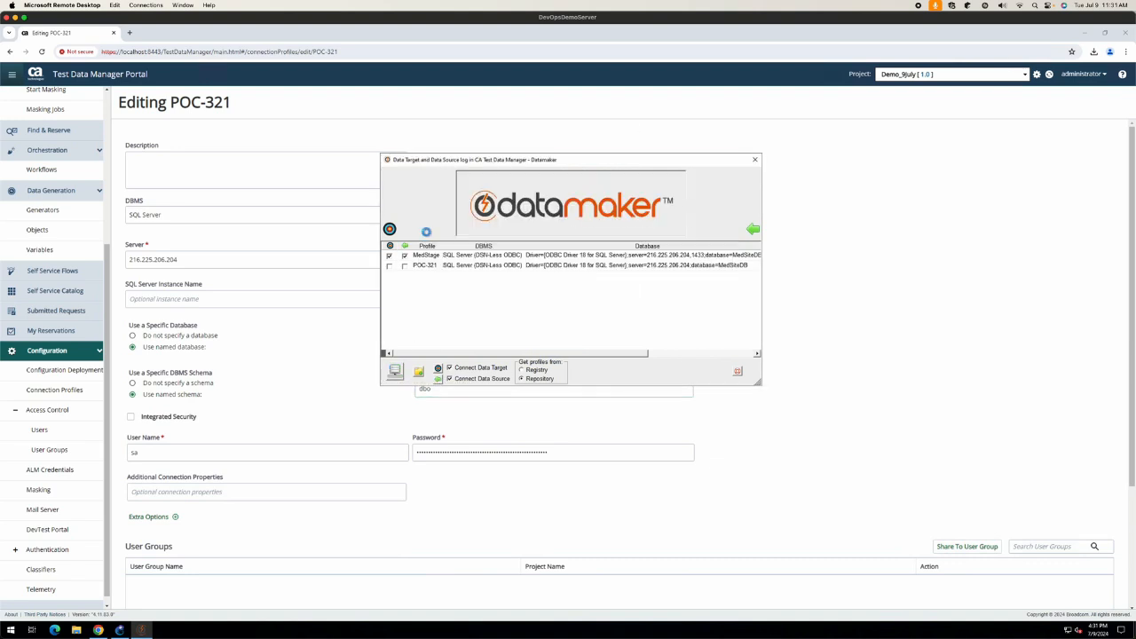
pyautogui.click(568, 332)
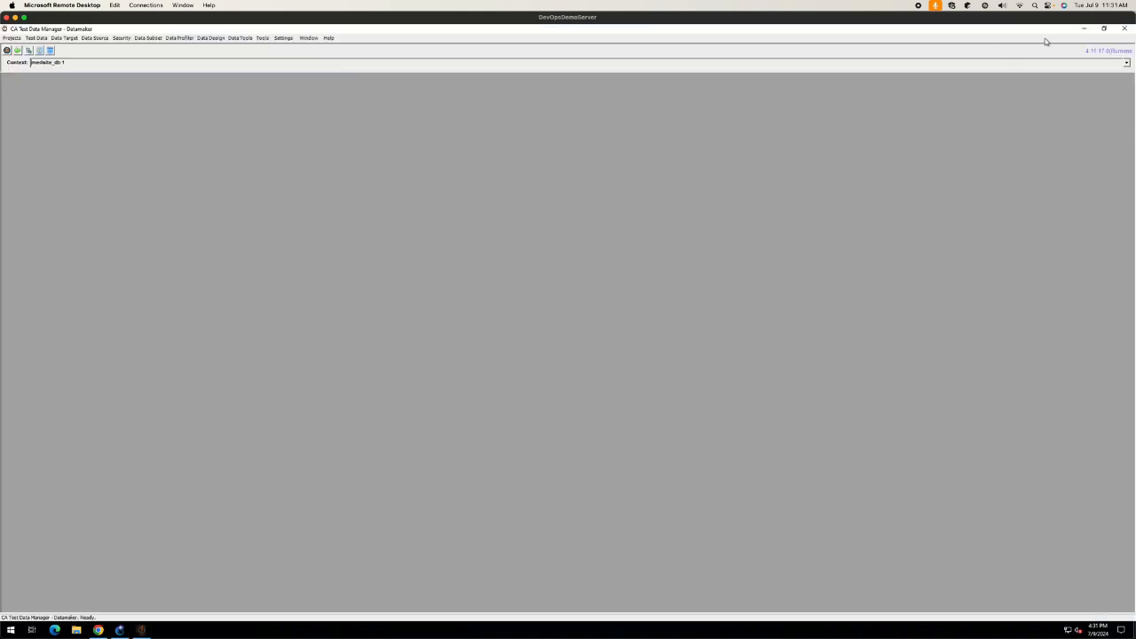
# Step: Close Datamaker and open the MedStage profile from the Portal's Connection Profiles
pyautogui.click(1123, 28)
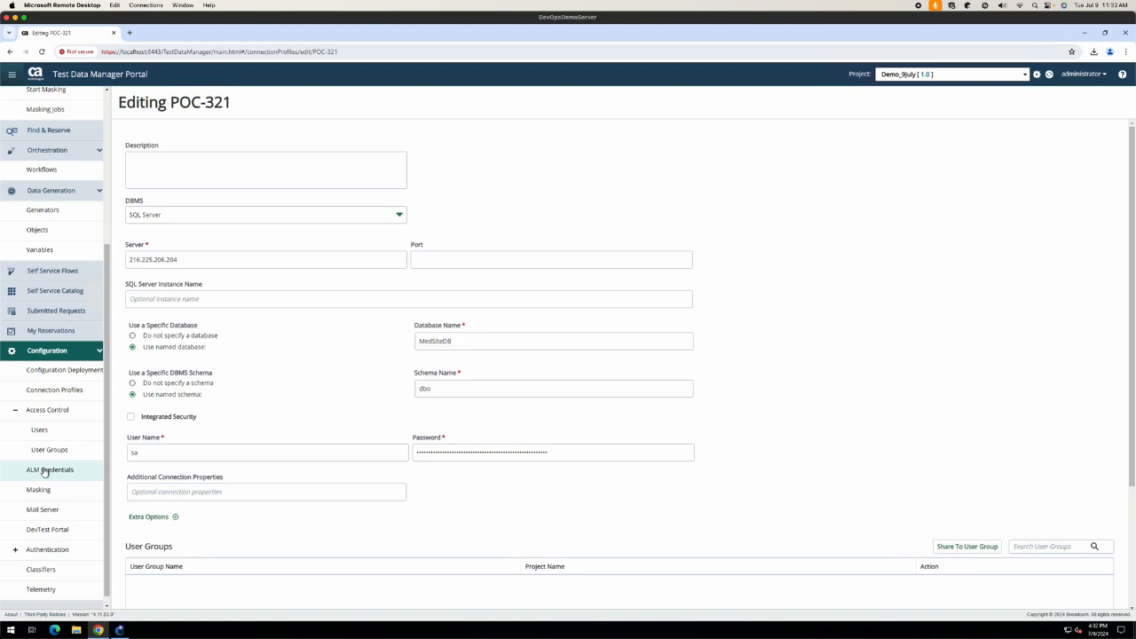
pyautogui.click(15, 410)
pyautogui.click(64, 425)
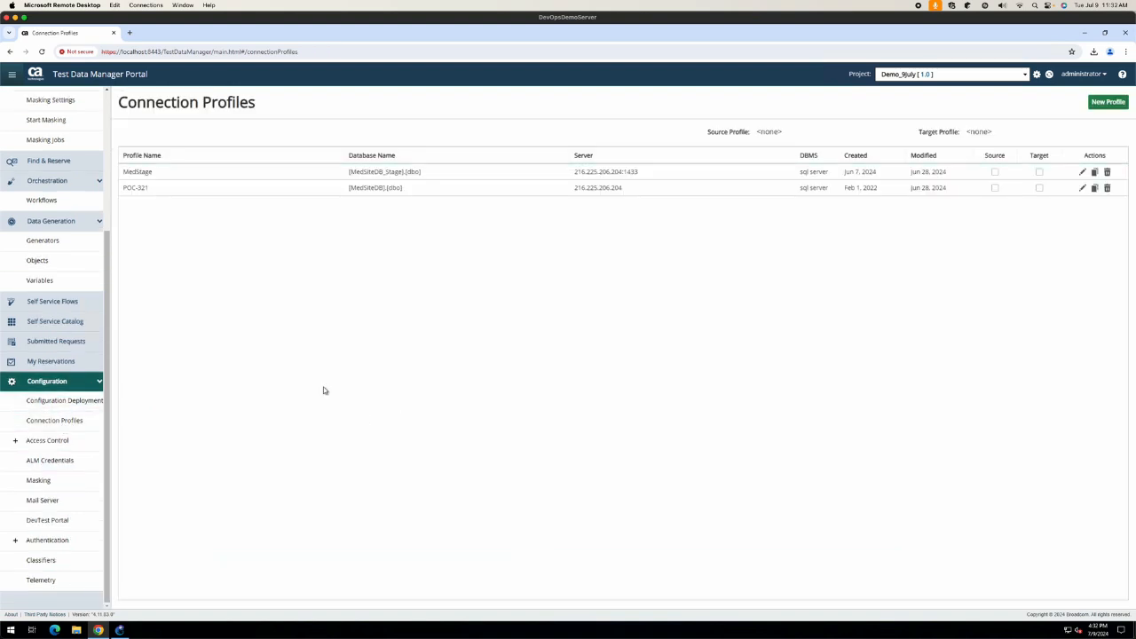
pyautogui.click(1082, 172)
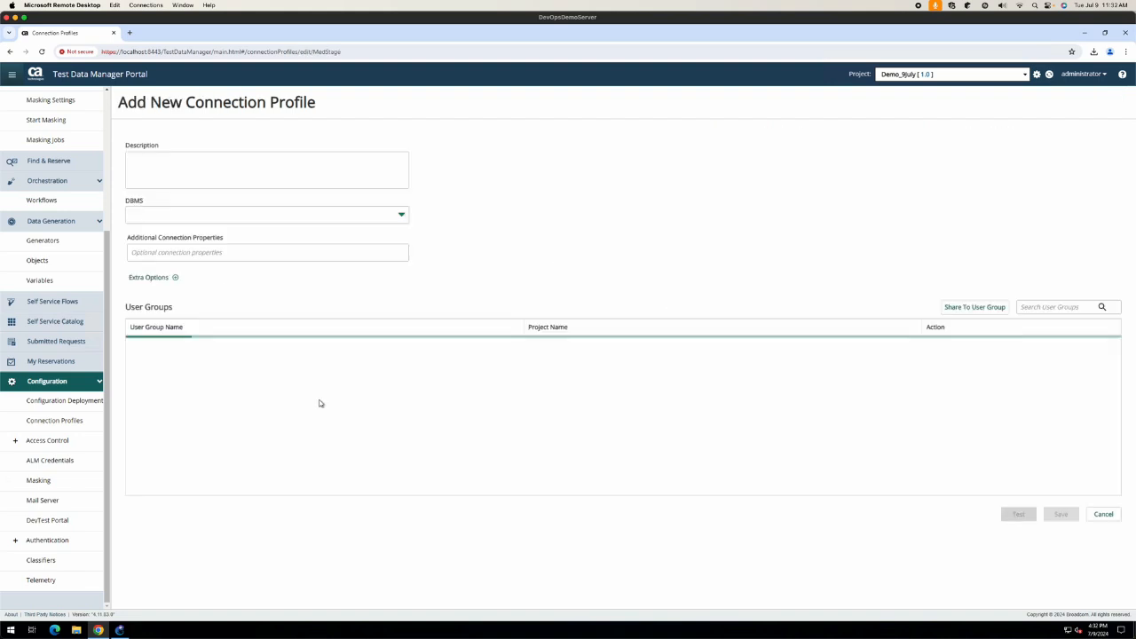
# Step: Set Additional Connection Properties to trustServerCertificate=true, test the connection, and save MedStage
pyautogui.click(184, 492)
pyautogui.click(176, 515)
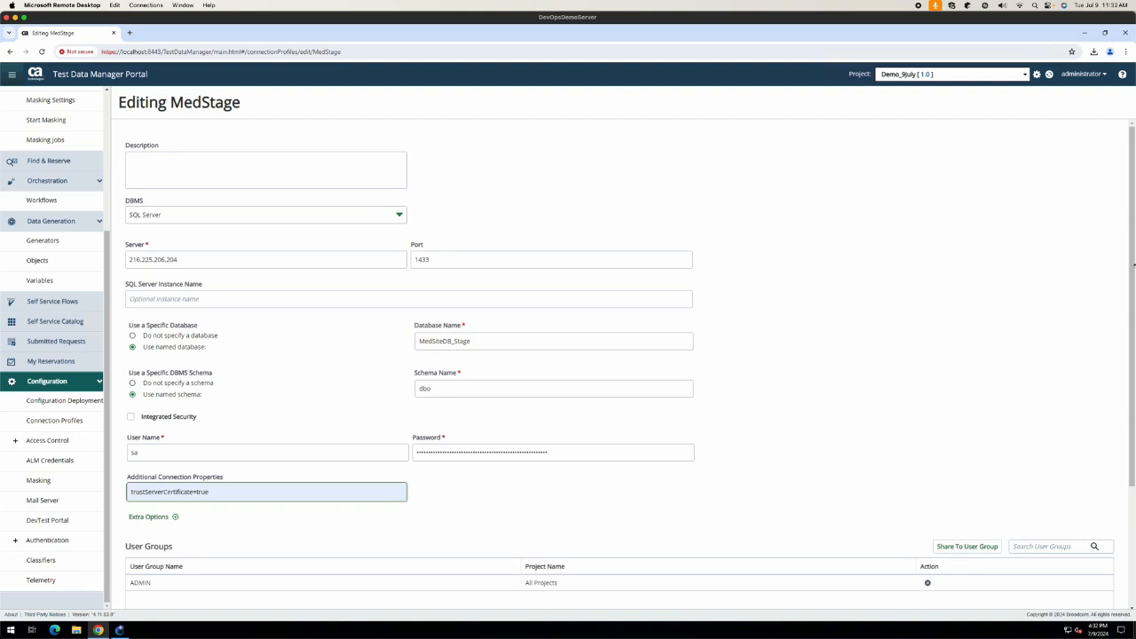
pyautogui.scroll(-3, 947, 417)
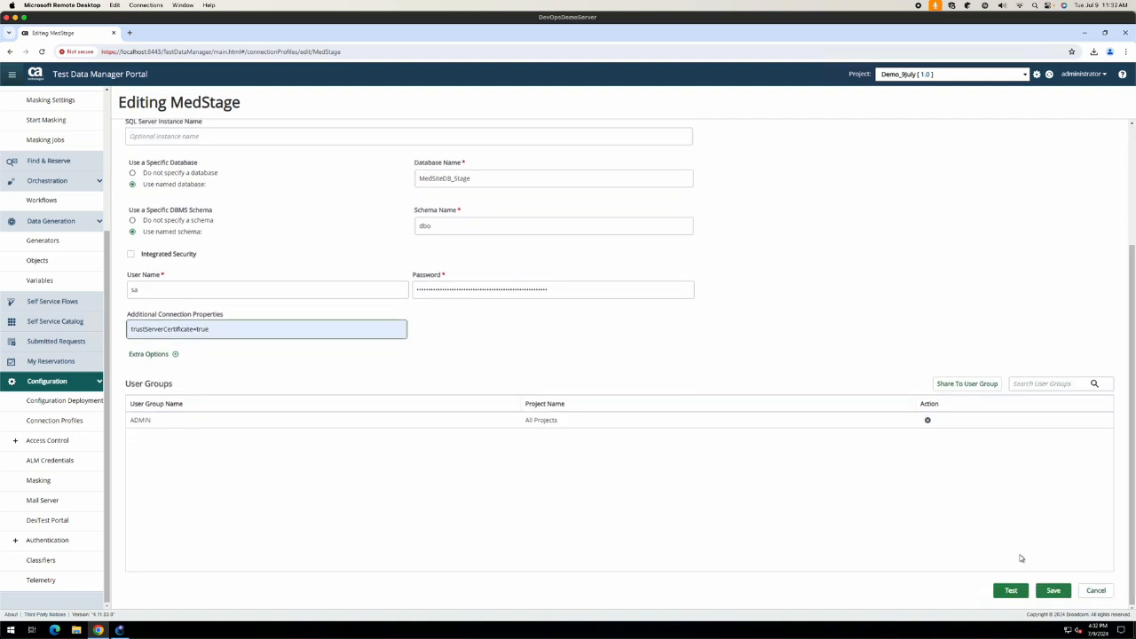
pyautogui.click(1011, 590)
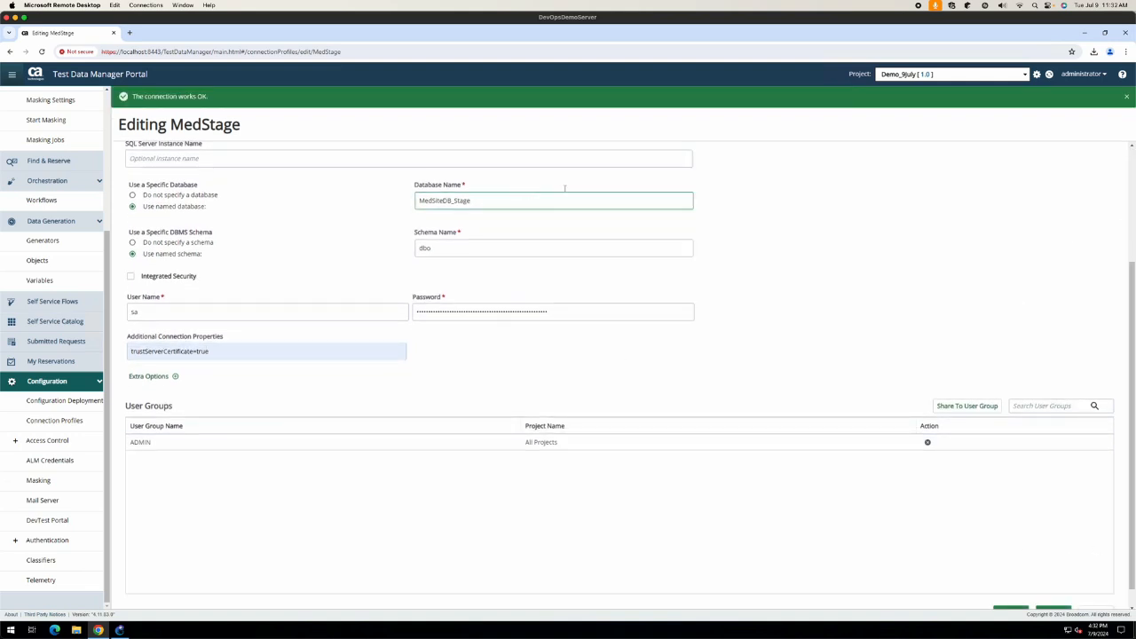
pyautogui.click(1047, 609)
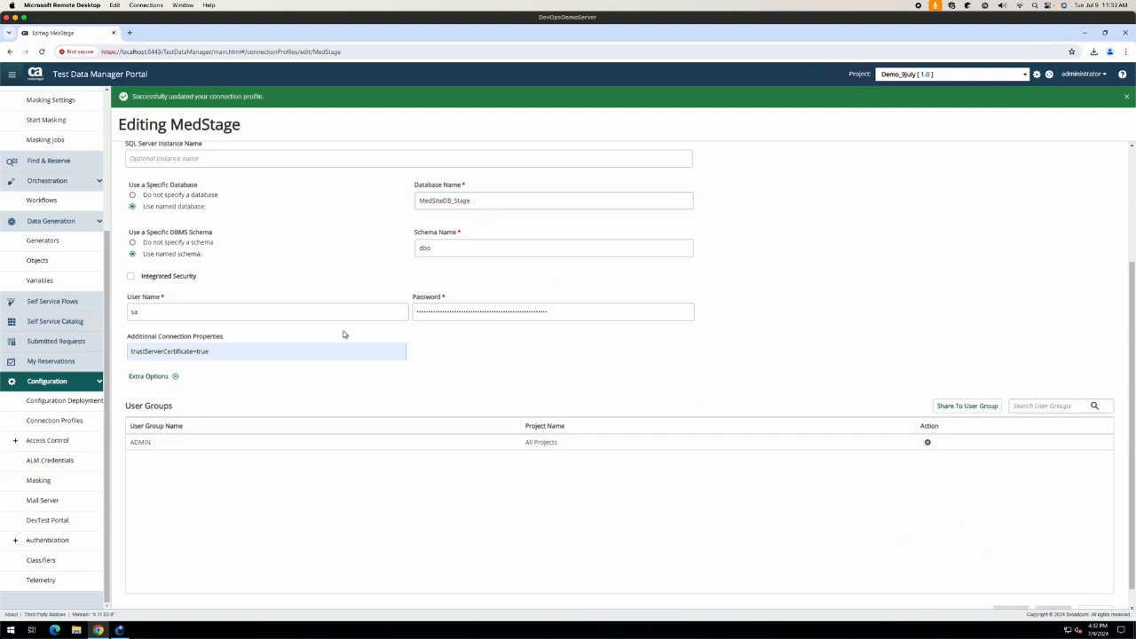
pyautogui.click(1084, 33)
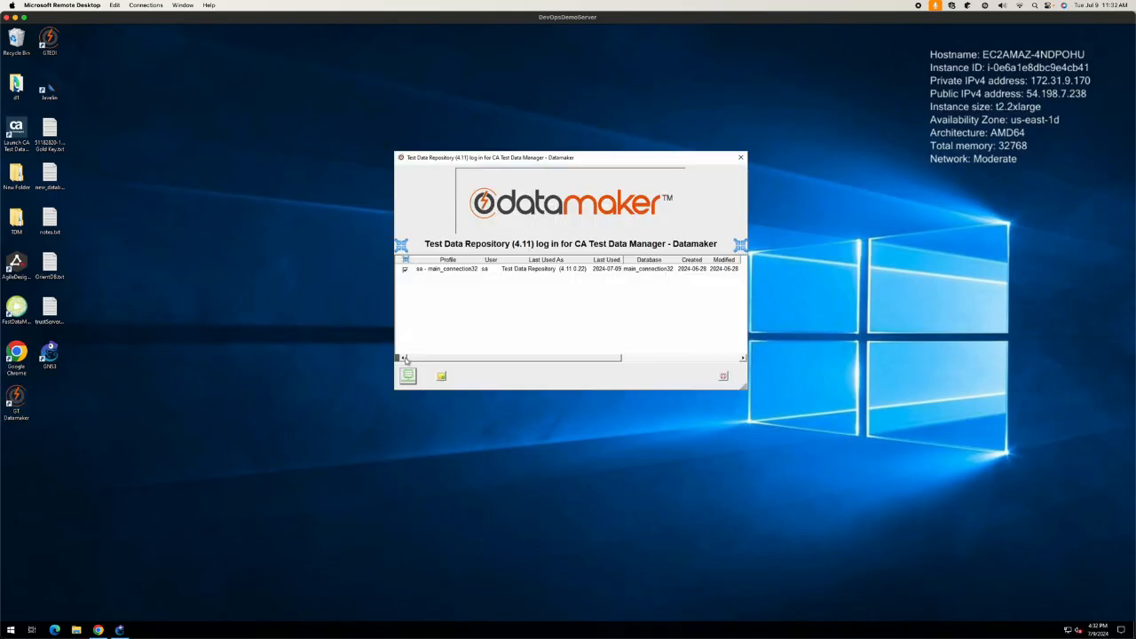
# Step: Log in to the Test Data Repository with the user name and password, then connect to the databases
pyautogui.click(409, 376)
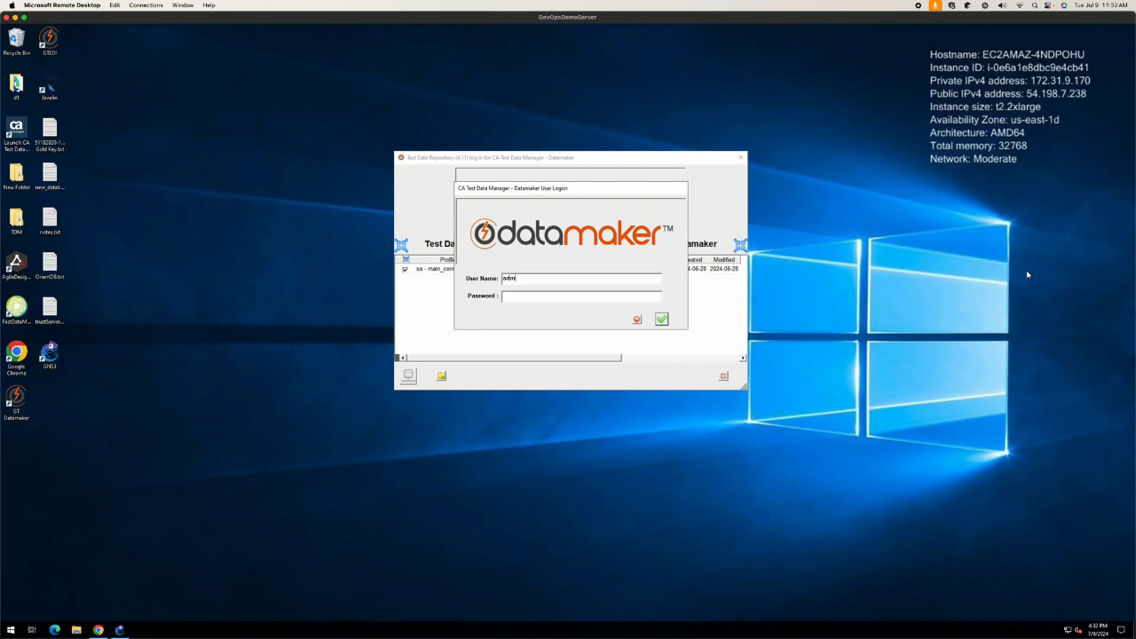
pyautogui.write('adminis')
pyautogui.write('**')
pyautogui.press('Return')
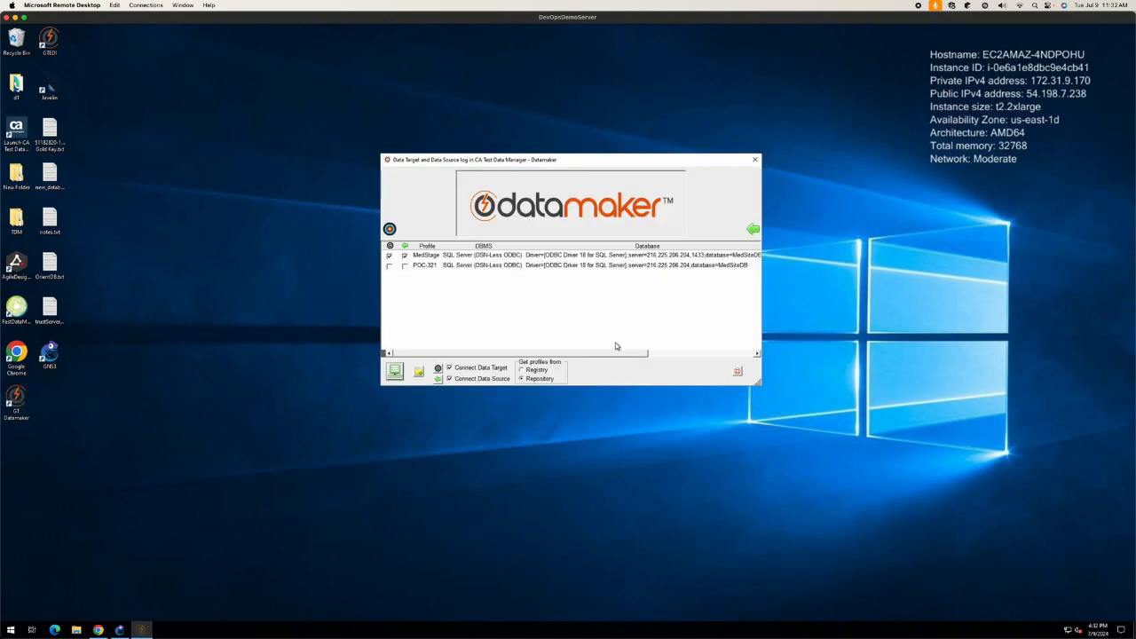
pyautogui.click(395, 371)
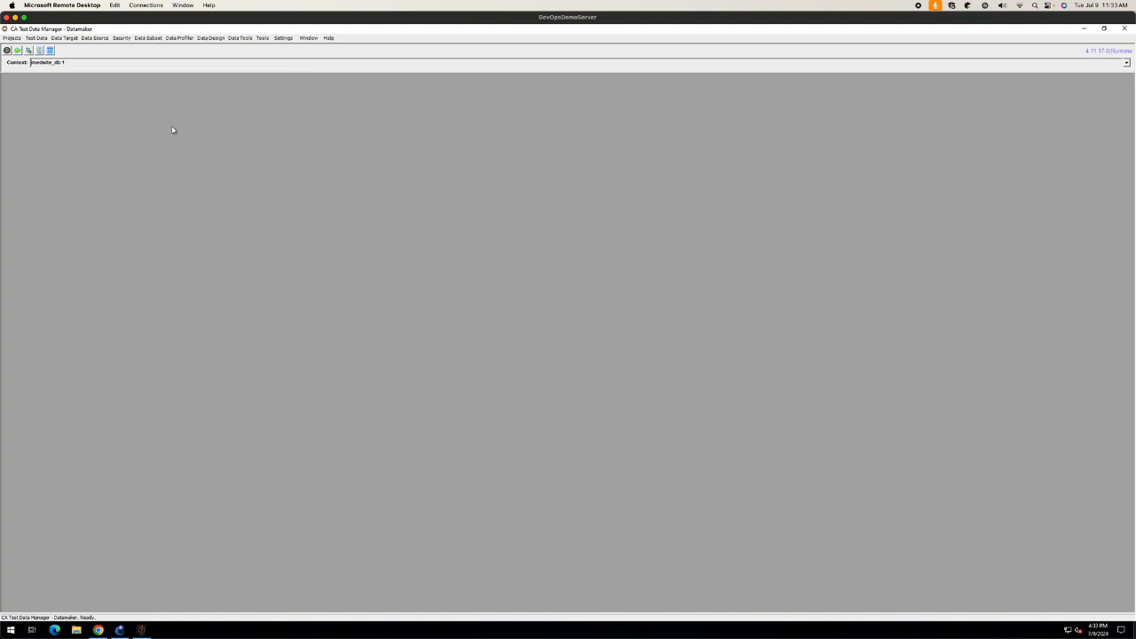
# Step: Open Datamaker's project list, then highlight MedStage's trustServerCertificate=true property in the Portal
pyautogui.click(31, 52)
pyautogui.click(98, 629)
pyautogui.click(294, 173)
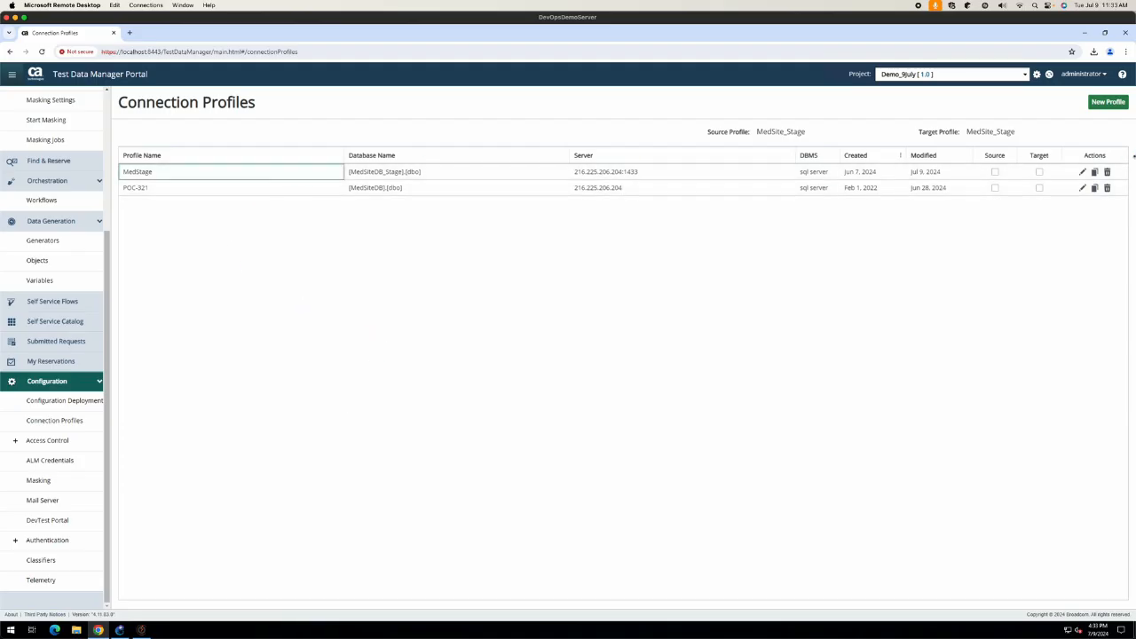
pyautogui.click(1082, 172)
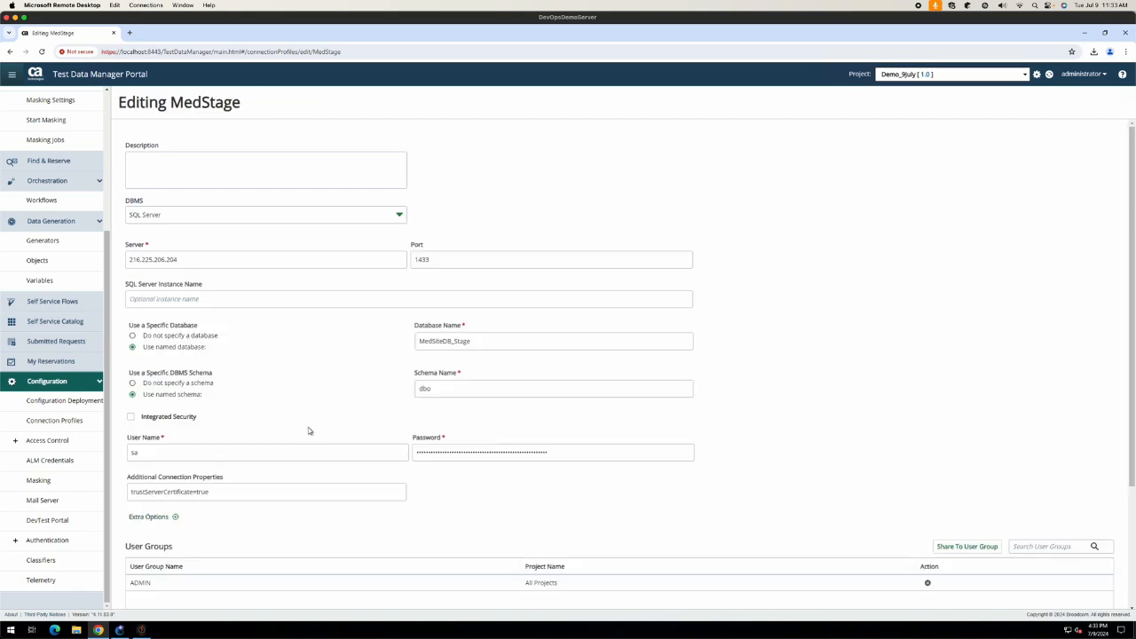
pyautogui.click(157, 495)
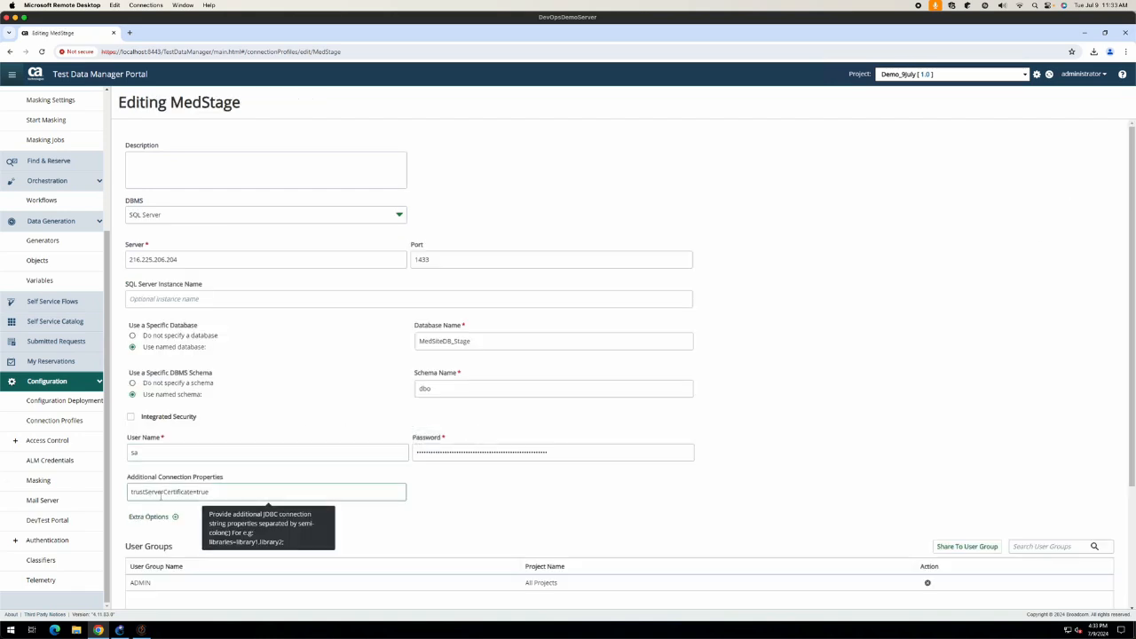
pyautogui.moveTo(209, 494); pyautogui.dragTo(96, 483)
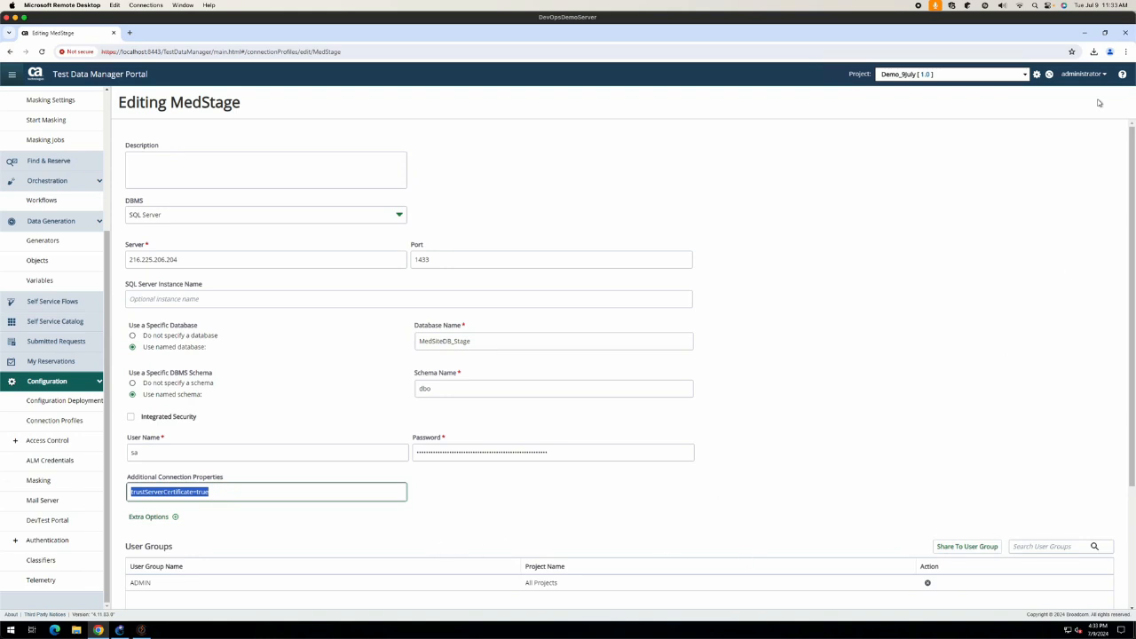
pyautogui.click(1084, 33)
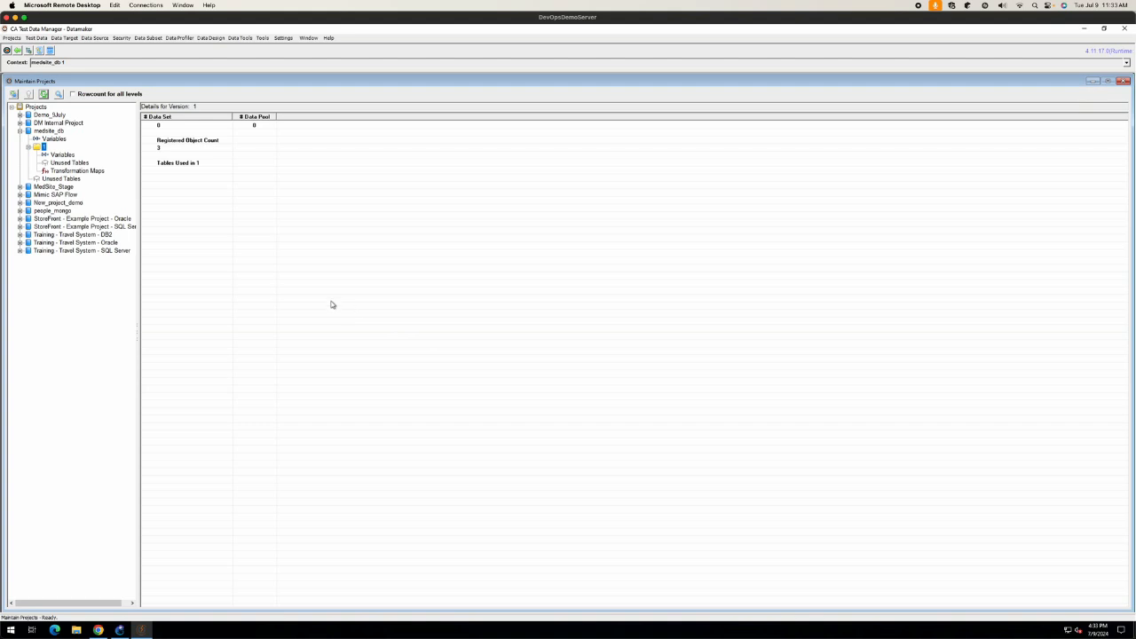
# Step: Show the medsite_db project's details in Maintain Projects, then minimize Datamaker
pyautogui.click(40, 131)
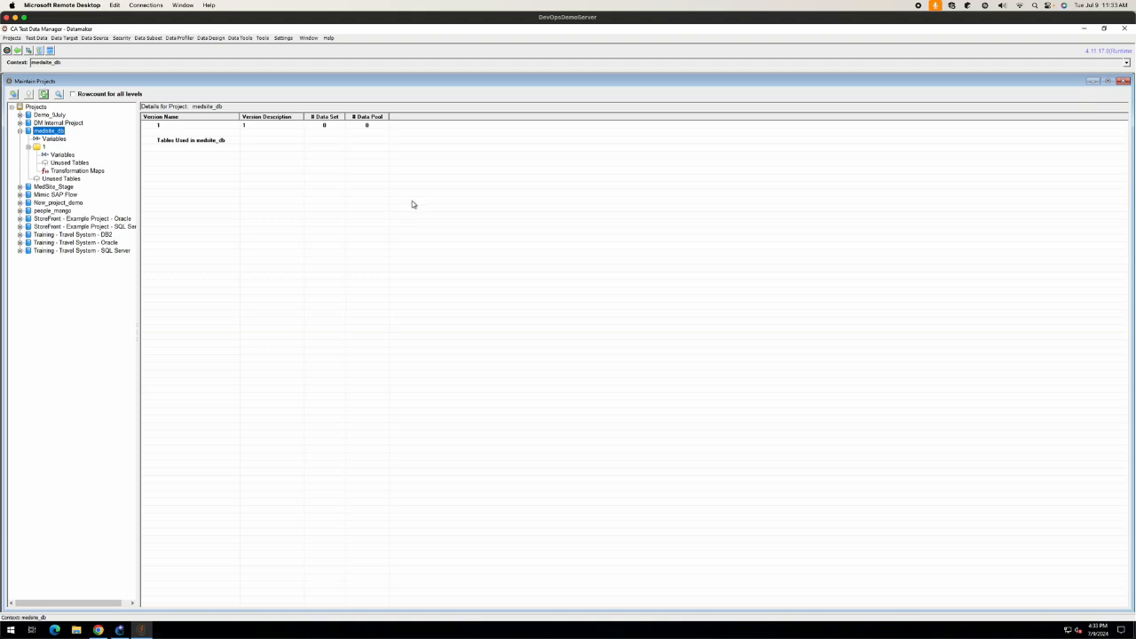
pyautogui.click(1083, 29)
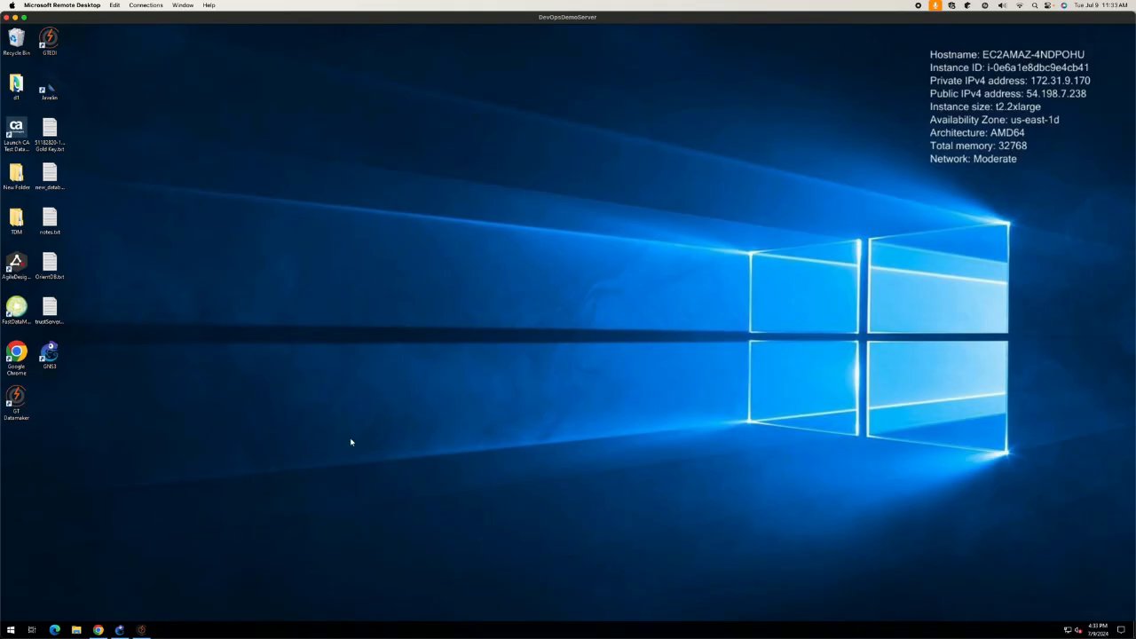
# Step: Restore the Portal and go to Modeling > Environments, listing demo_env
pyautogui.click(98, 630)
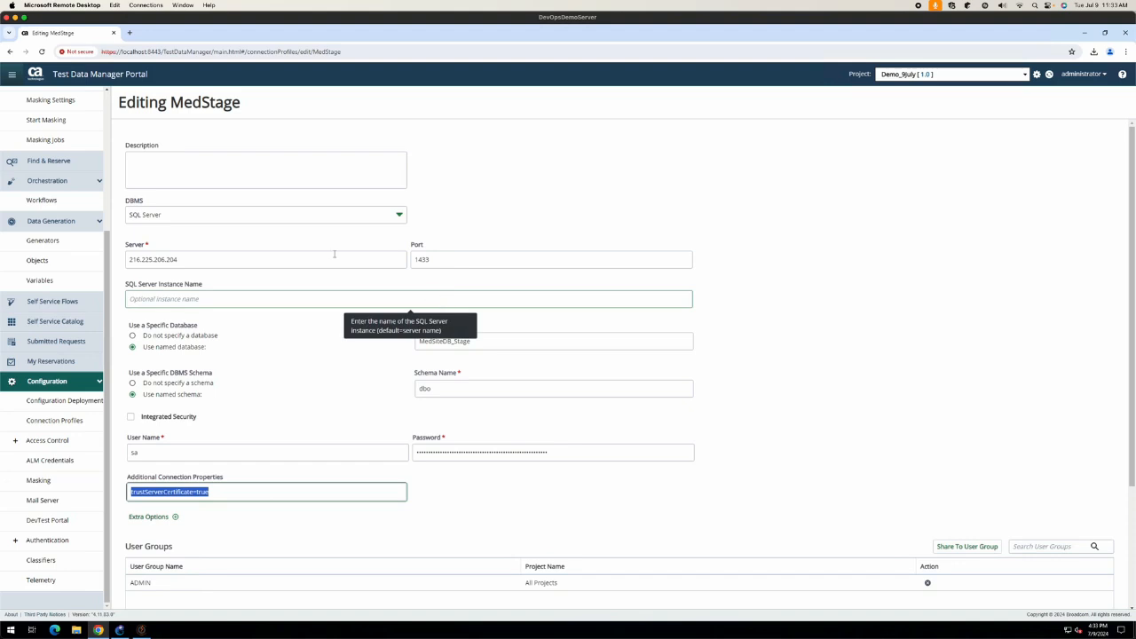
pyautogui.scroll(5, 61, 175)
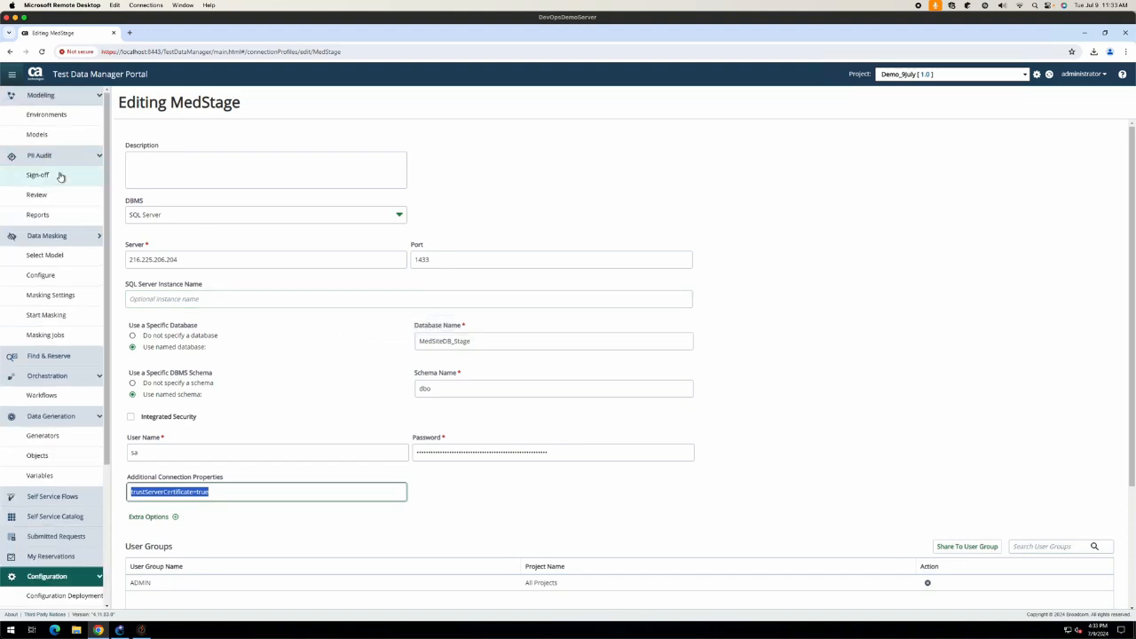
pyautogui.click(42, 115)
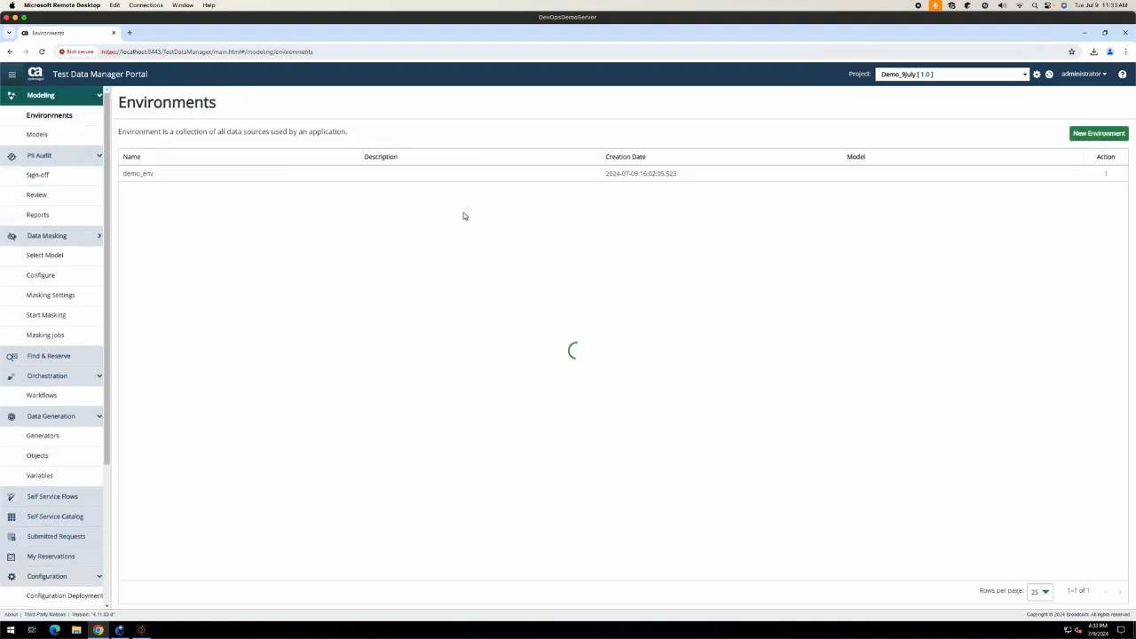